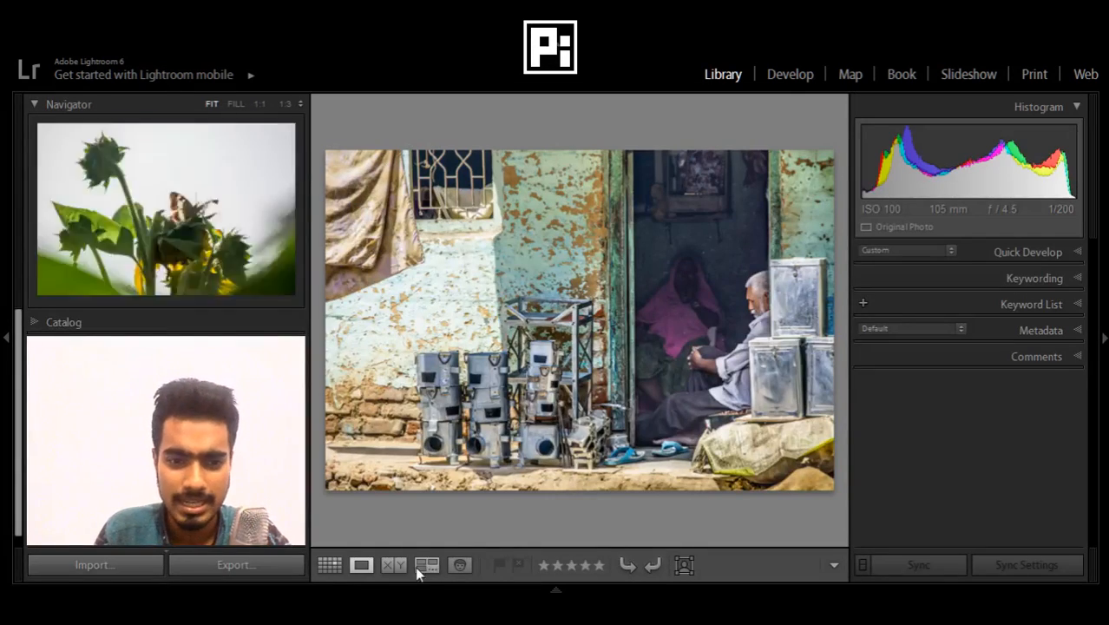
- Select the beach sunset photo and open it in the Develop module
{"action": "mouse_move", "coordinate": [555, 589]}
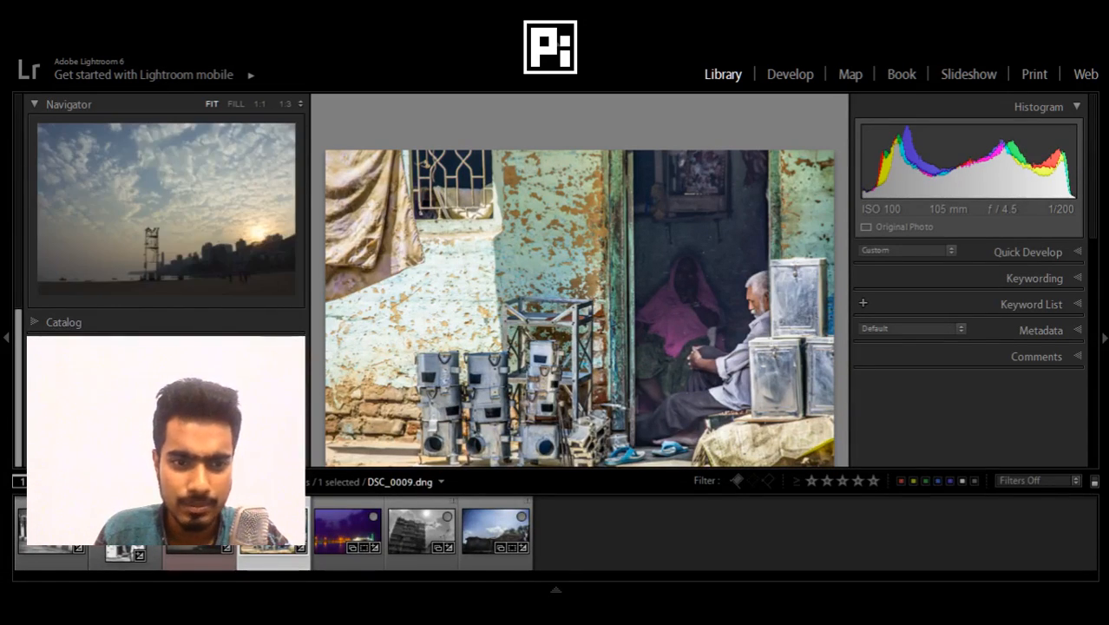
{"action": "left_click", "coordinate": [199, 528]}
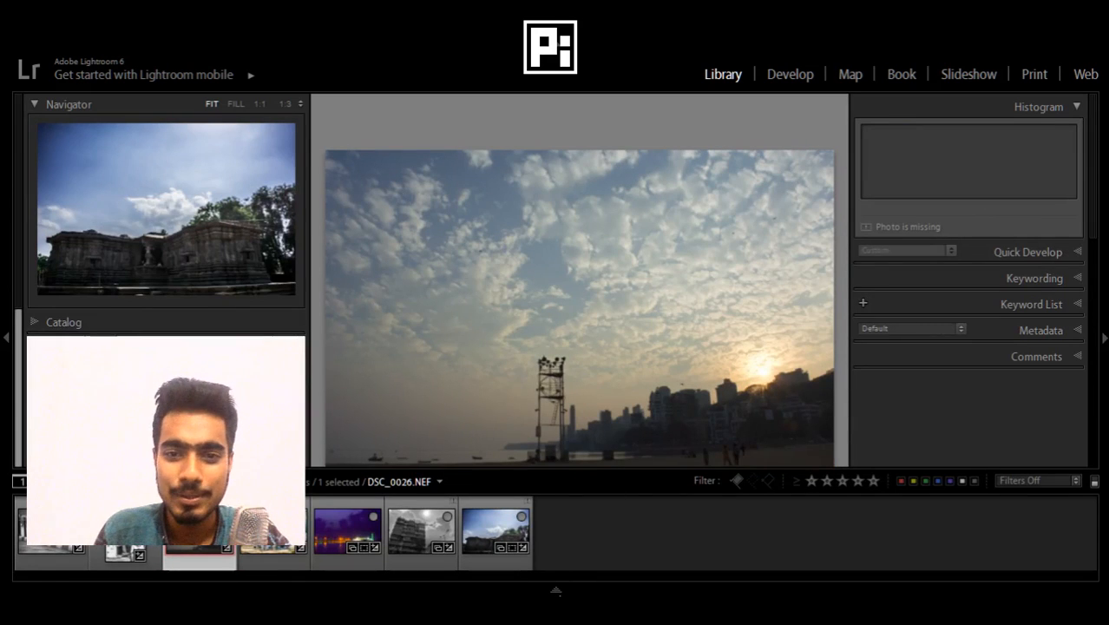
{"action": "left_click", "coordinate": [556, 590]}
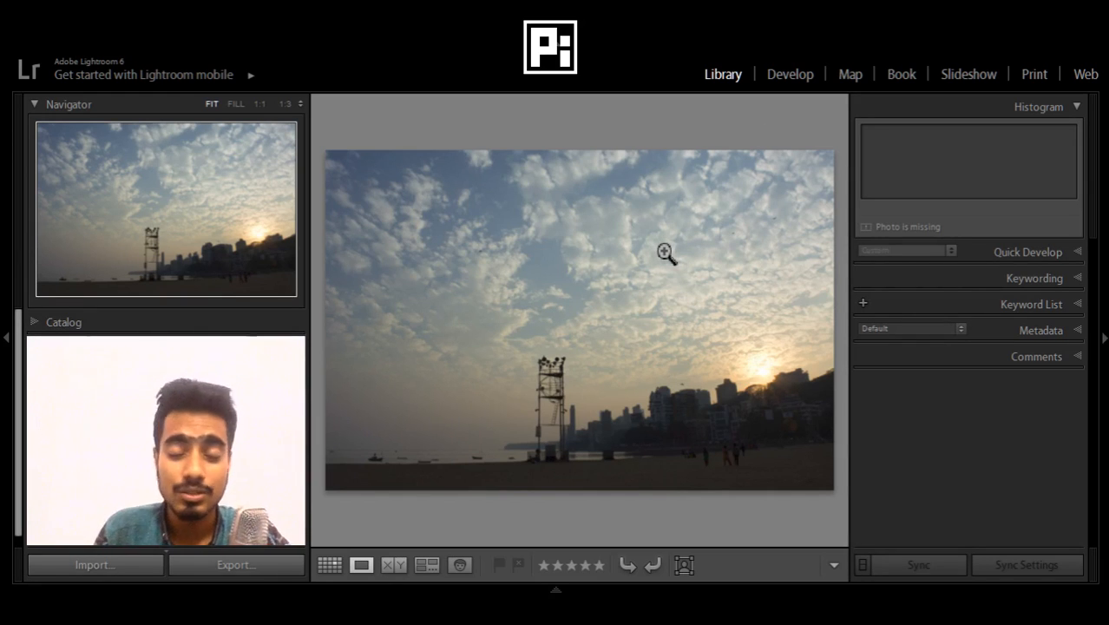
{"action": "left_click", "coordinate": [794, 76]}
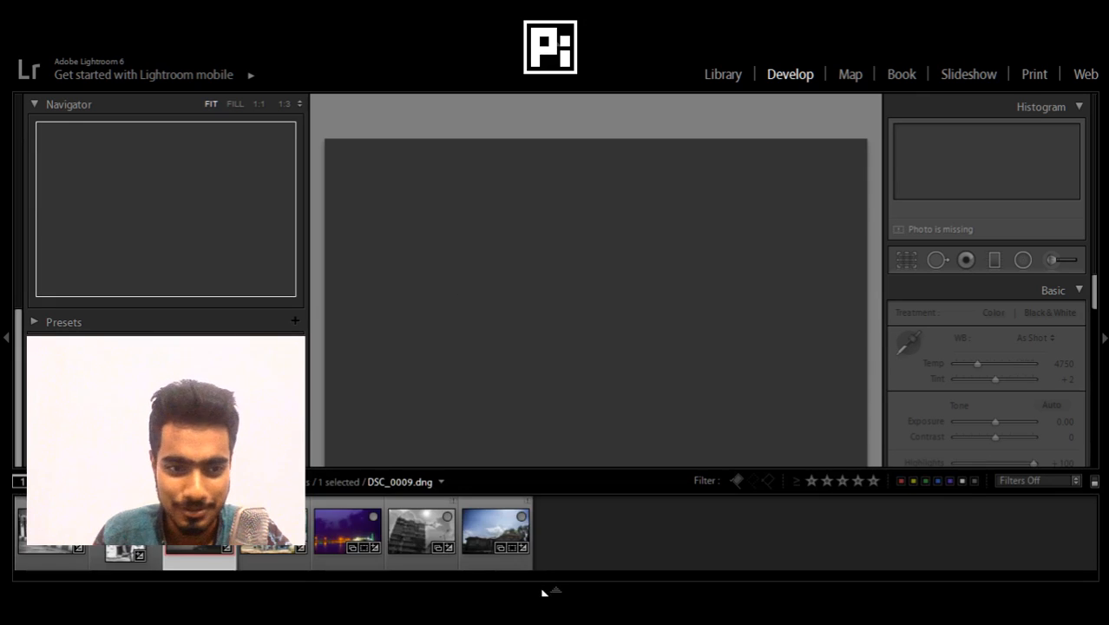
- Select the temple photo with the blue sky and view it in the Develop and Library modules
{"action": "mouse_move", "coordinate": [469, 582]}
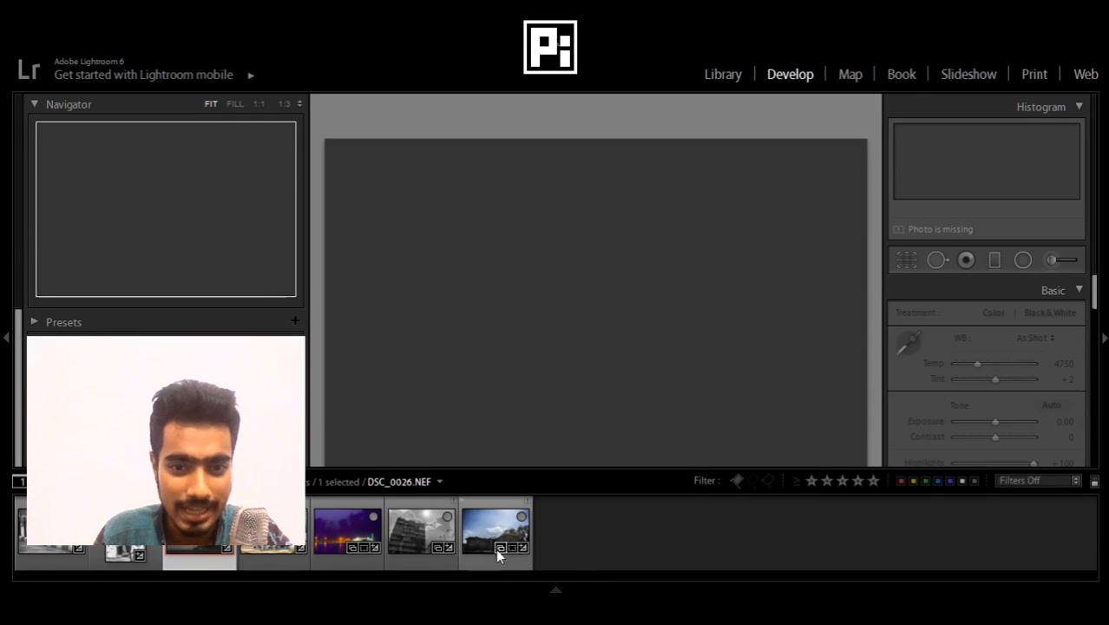
{"action": "left_click", "coordinate": [499, 531]}
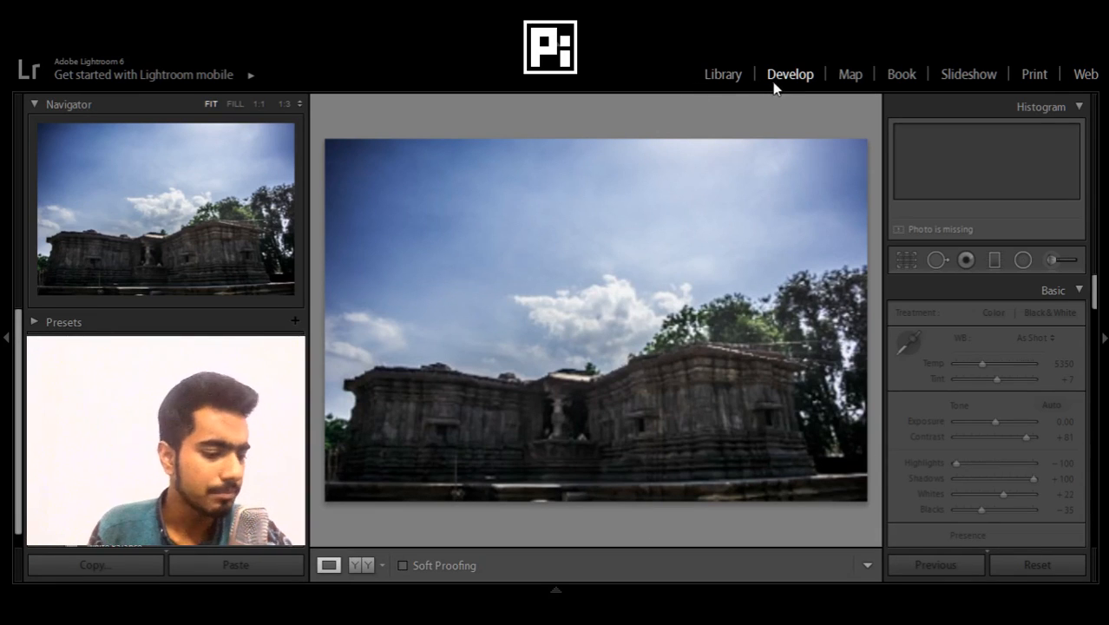
{"action": "left_click", "coordinate": [716, 79]}
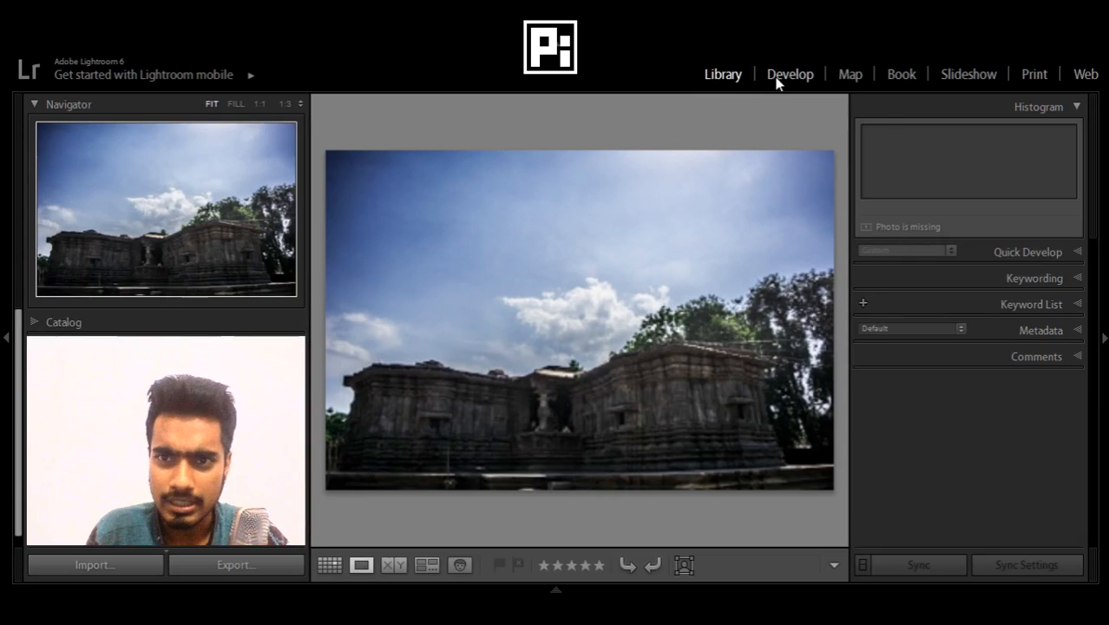
{"action": "left_click", "coordinate": [778, 78]}
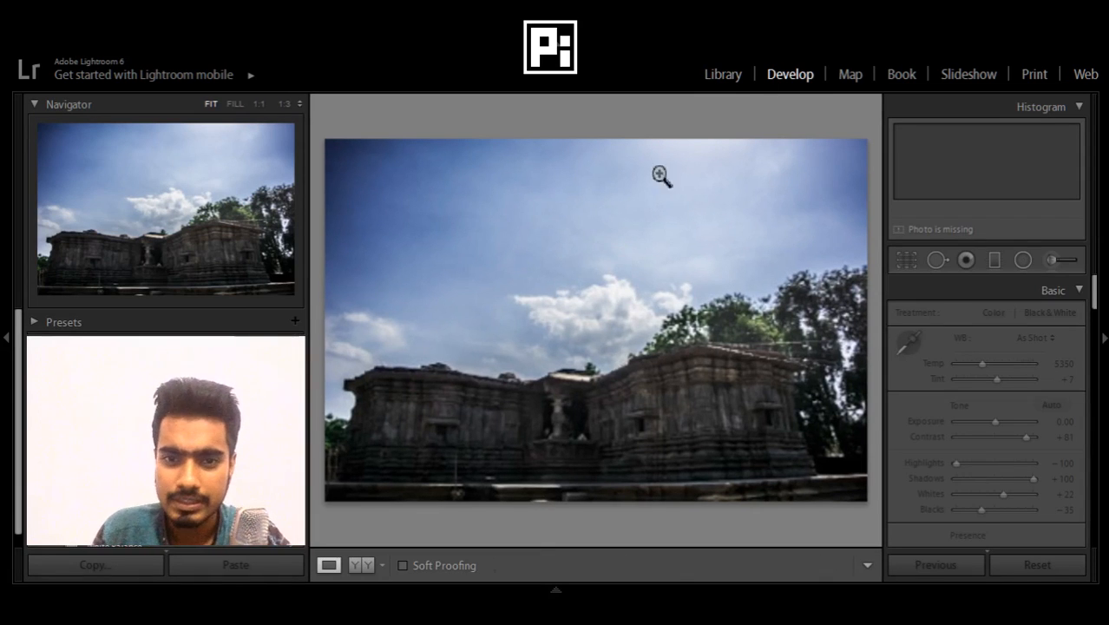
{"action": "left_click", "coordinate": [724, 75]}
- Browse the catalog folders in the Library module and open the folder with the Mount Abu photos
{"action": "left_click", "coordinate": [7, 317]}
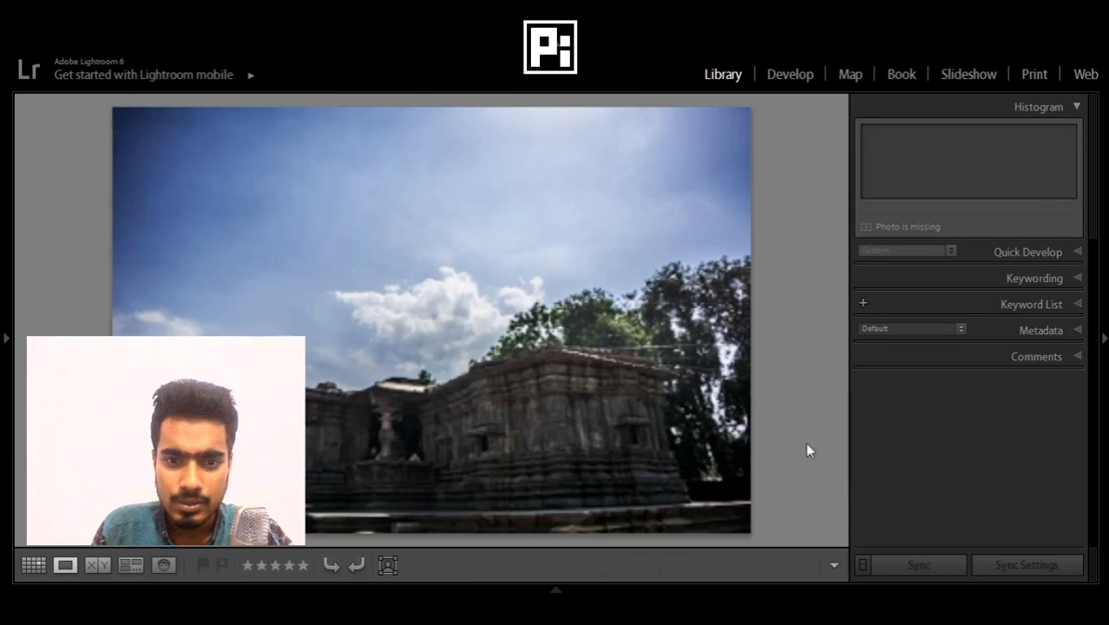
{"action": "left_click", "coordinate": [4, 337]}
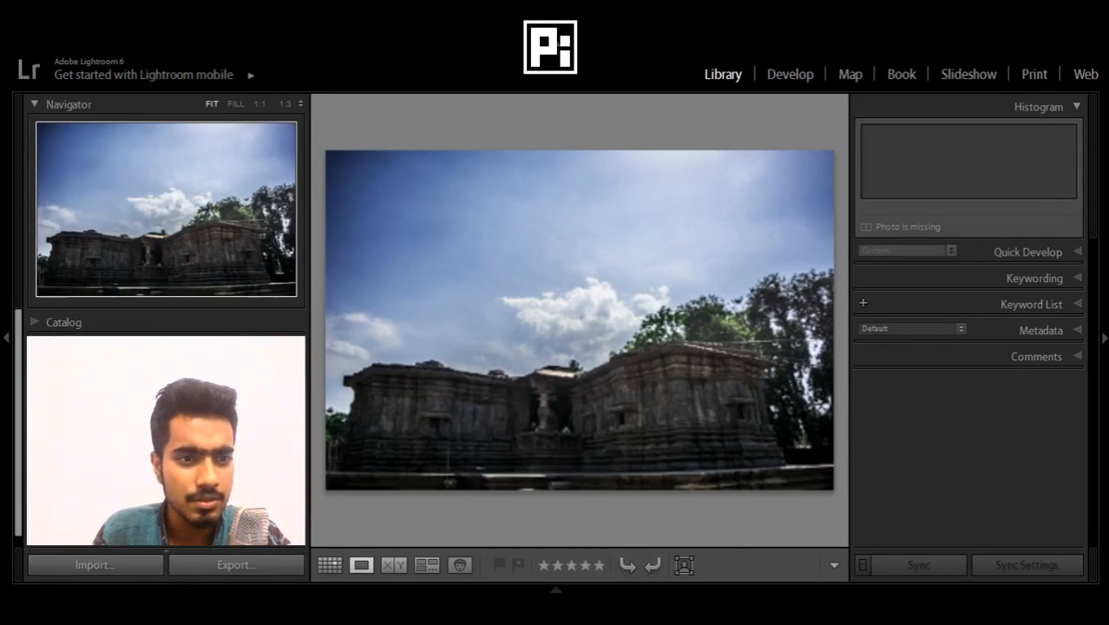
{"action": "scroll", "coordinate": [165, 321], "scroll_direction": "down", "scroll_amount": 5}
{"action": "scroll", "coordinate": [165, 322], "scroll_direction": "down", "scroll_amount": 5}
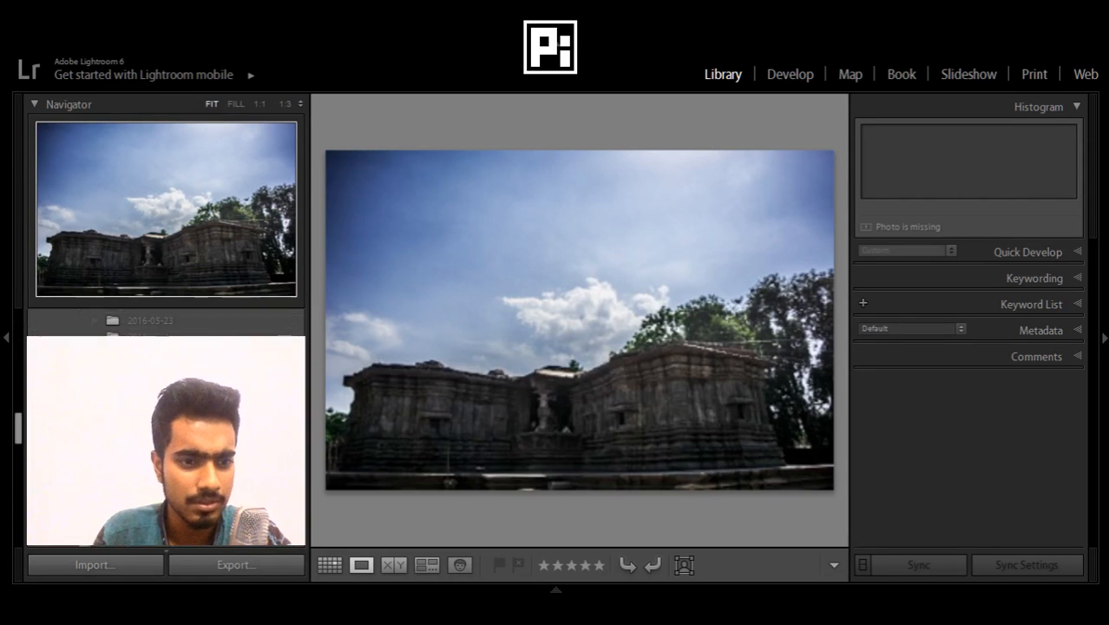
{"action": "scroll", "coordinate": [164, 321], "scroll_direction": "down", "scroll_amount": 3}
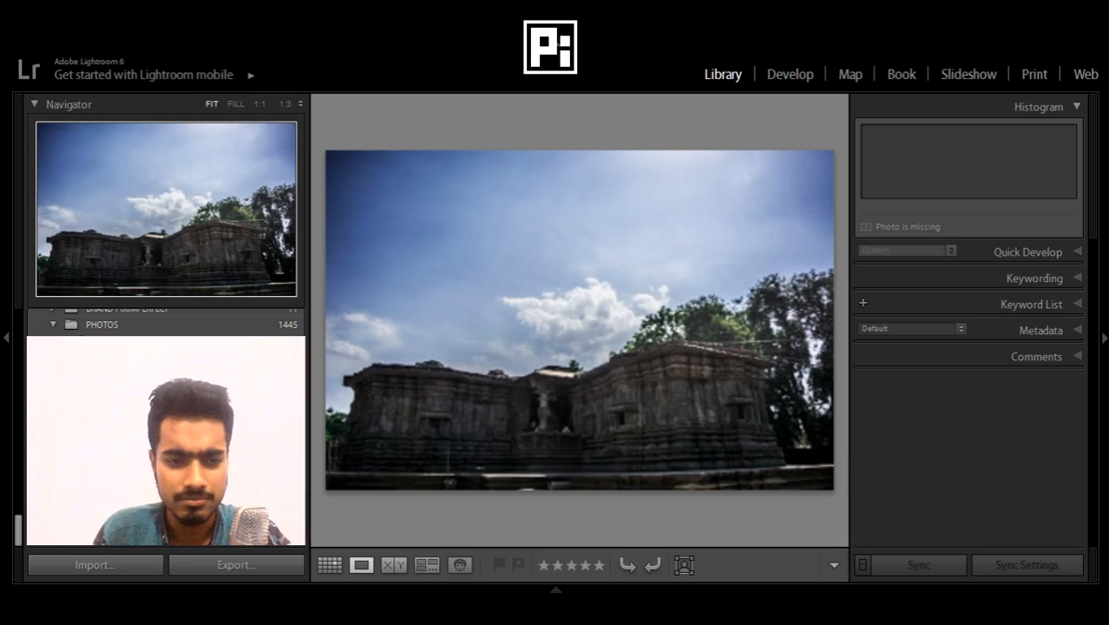
{"action": "scroll", "coordinate": [165, 321], "scroll_direction": "down", "scroll_amount": 2}
{"action": "scroll", "coordinate": [165, 321], "scroll_direction": "up", "scroll_amount": 10}
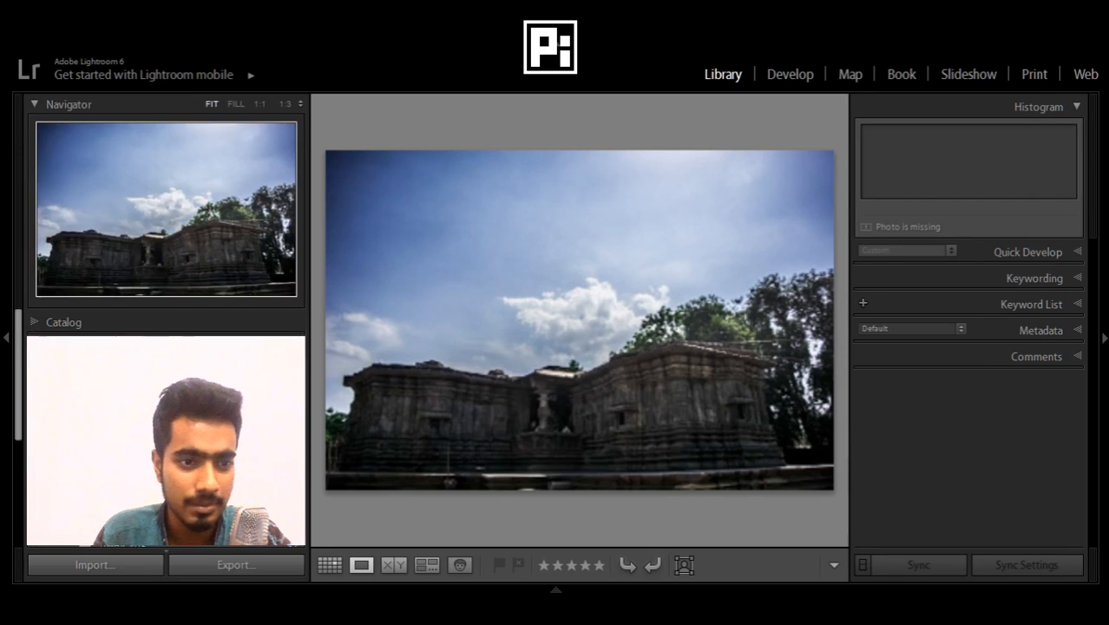
{"action": "scroll", "coordinate": [165, 321], "scroll_direction": "down", "scroll_amount": 2}
{"action": "left_click", "coordinate": [165, 434]}
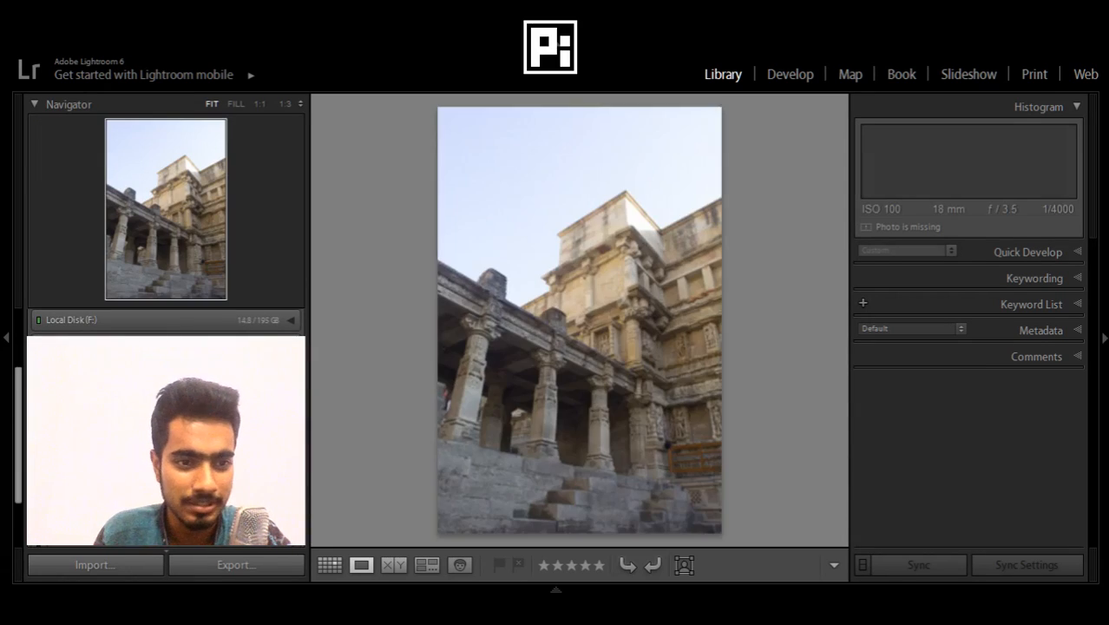
- Select the carved stone pillars photo Mount Abu-22.NEF and open it in the Develop module
{"action": "mouse_move", "coordinate": [572, 587]}
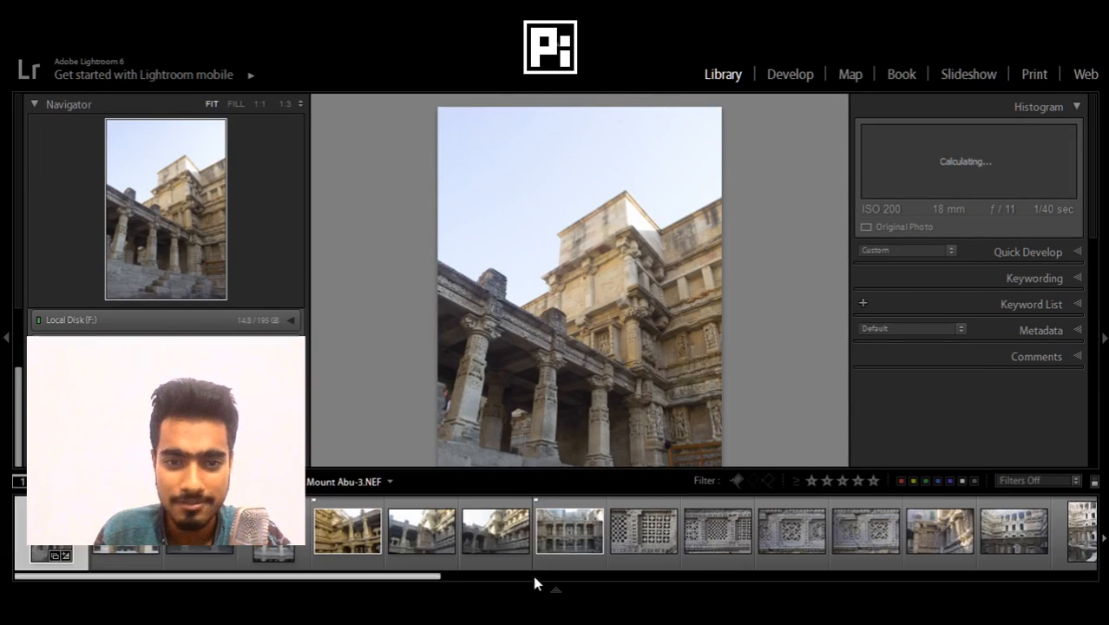
{"action": "left_click", "coordinate": [347, 531]}
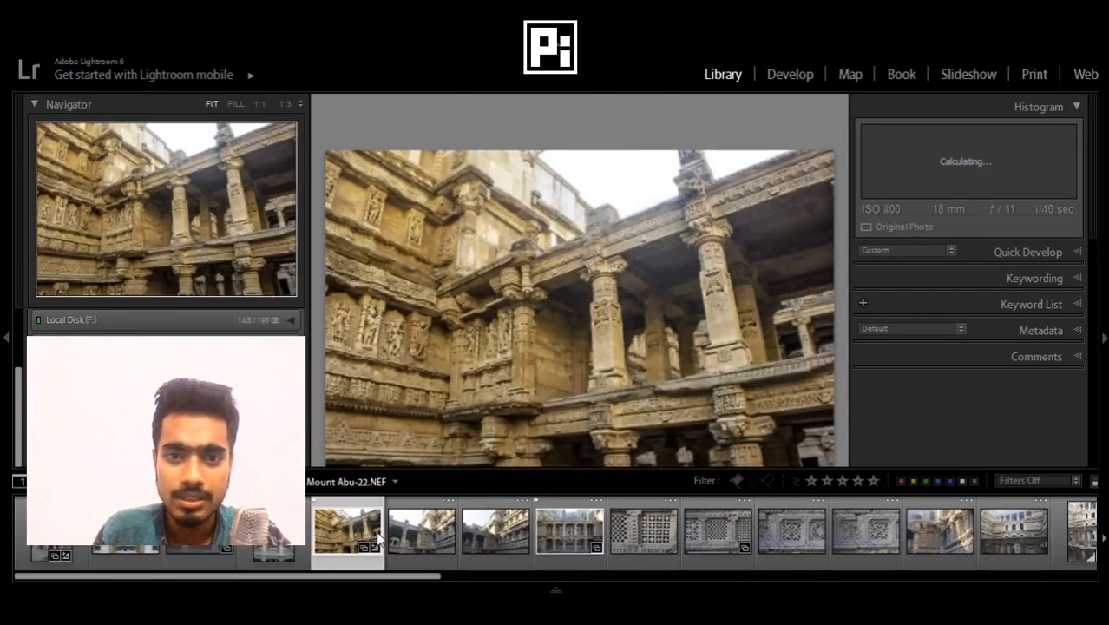
{"action": "left_click", "coordinate": [790, 74]}
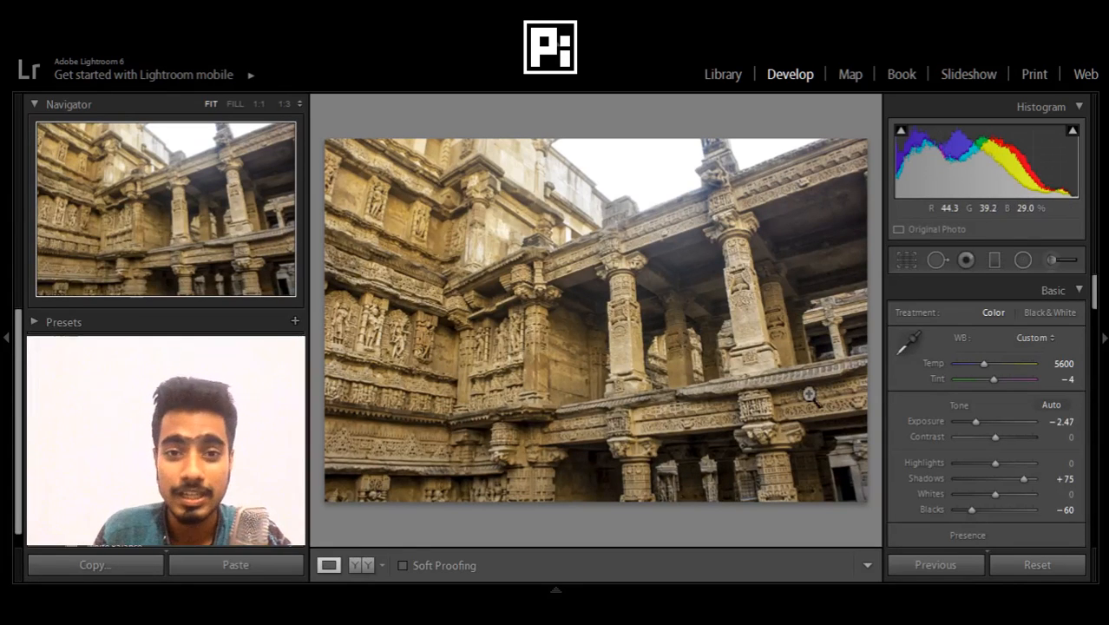
- Reset all develop adjustments of the photo and turn on the shadow and highlight clipping indicators
{"action": "left_click", "coordinate": [1030, 564]}
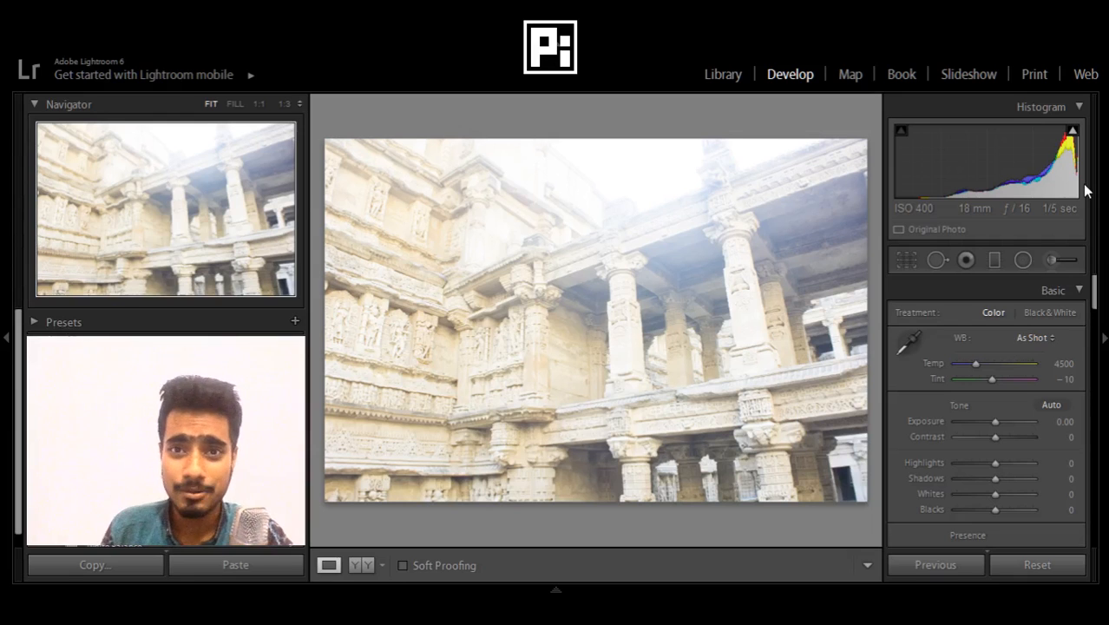
{"action": "key", "text": "j"}
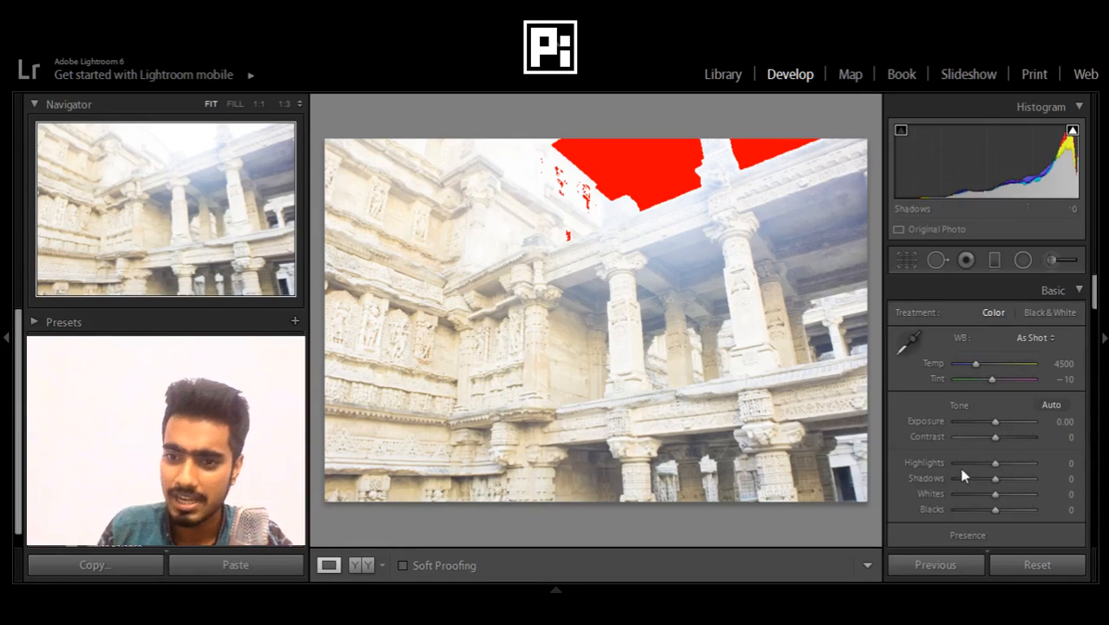
- Lower the photo's Highlights to −100 and its Exposure to −1.95
{"action": "left_click_drag", "start_coordinate": [996, 463], "coordinate": [942, 456]}
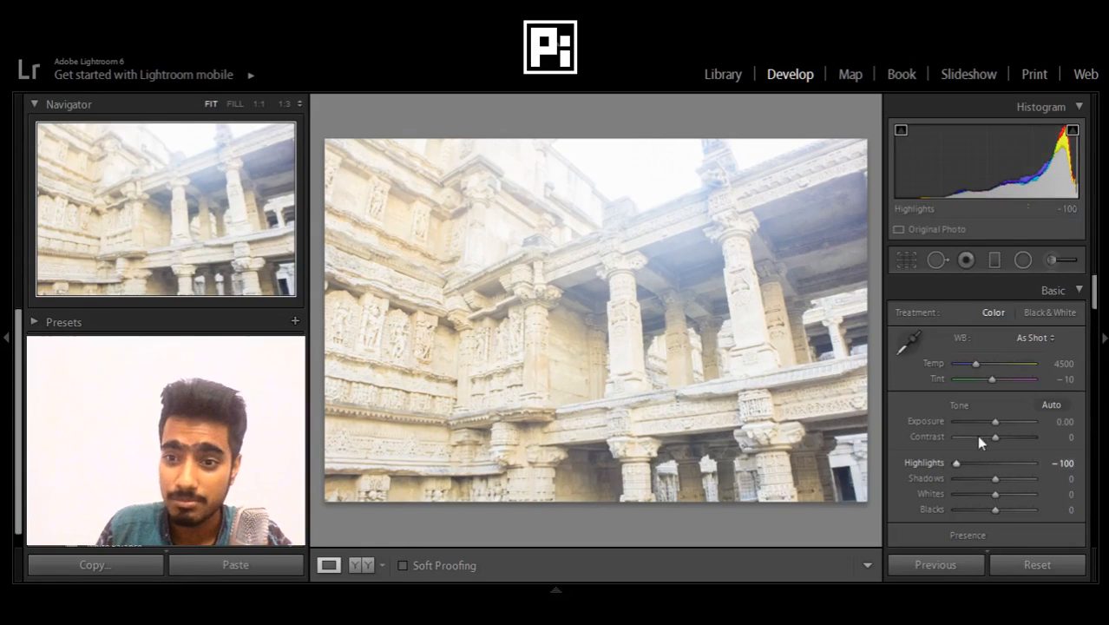
{"action": "left_click_drag", "start_coordinate": [994, 421], "coordinate": [977, 421]}
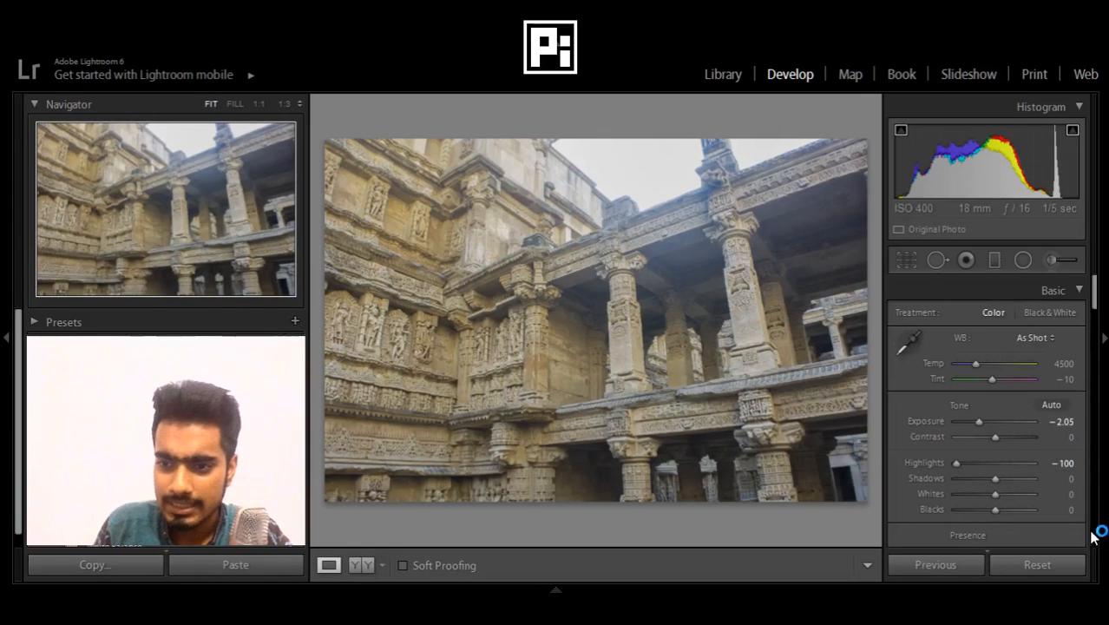
{"action": "left_click_drag", "start_coordinate": [982, 420], "coordinate": [980, 424]}
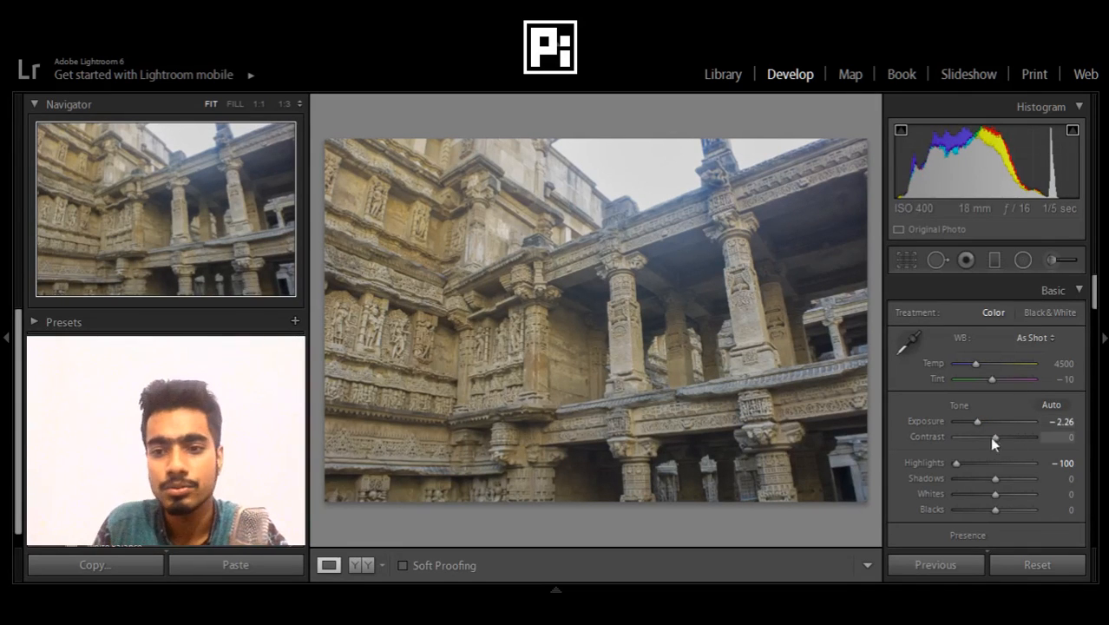
{"action": "left_click_drag", "start_coordinate": [972, 421], "coordinate": [977, 421]}
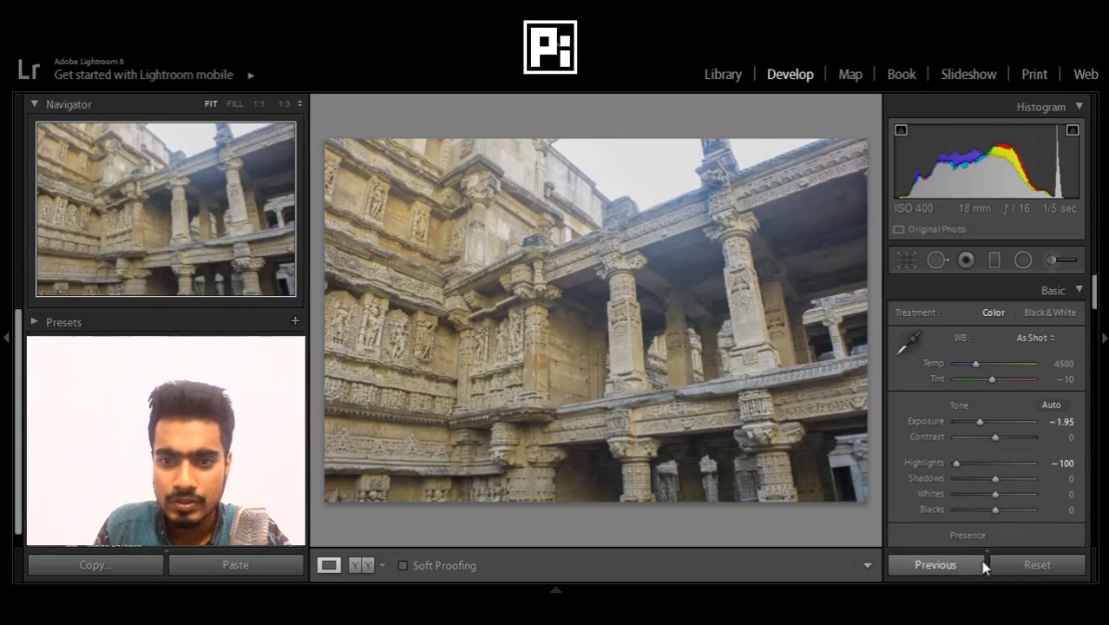
- Set the Highlights to −43 and raise the Shadows to +100
{"action": "left_click_drag", "start_coordinate": [947, 462], "coordinate": [974, 466]}
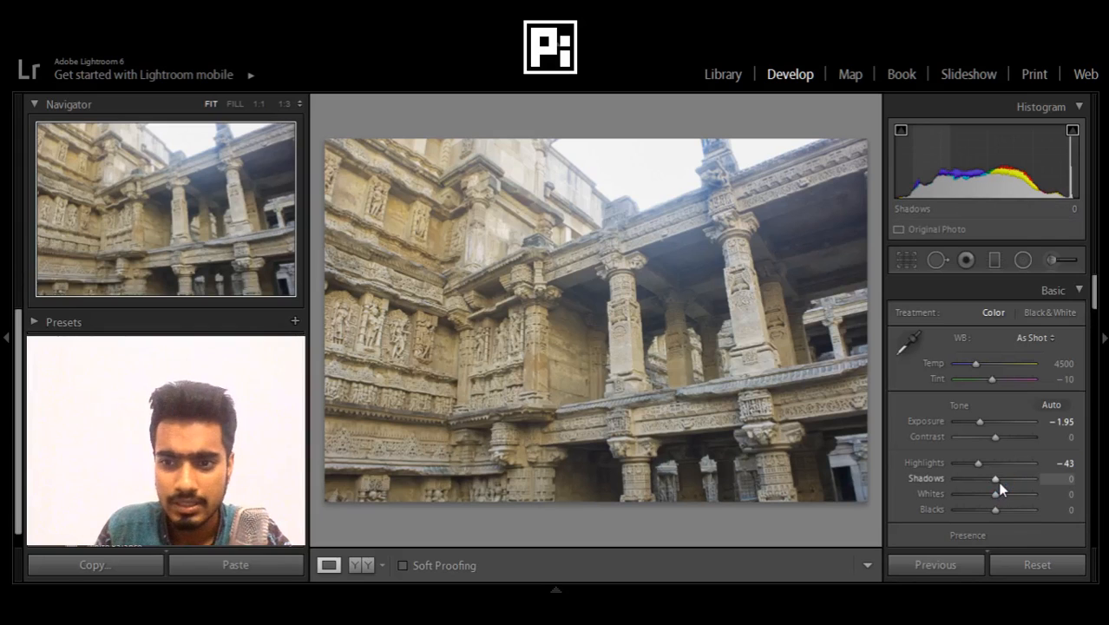
{"action": "left_click_drag", "start_coordinate": [995, 480], "coordinate": [1039, 480]}
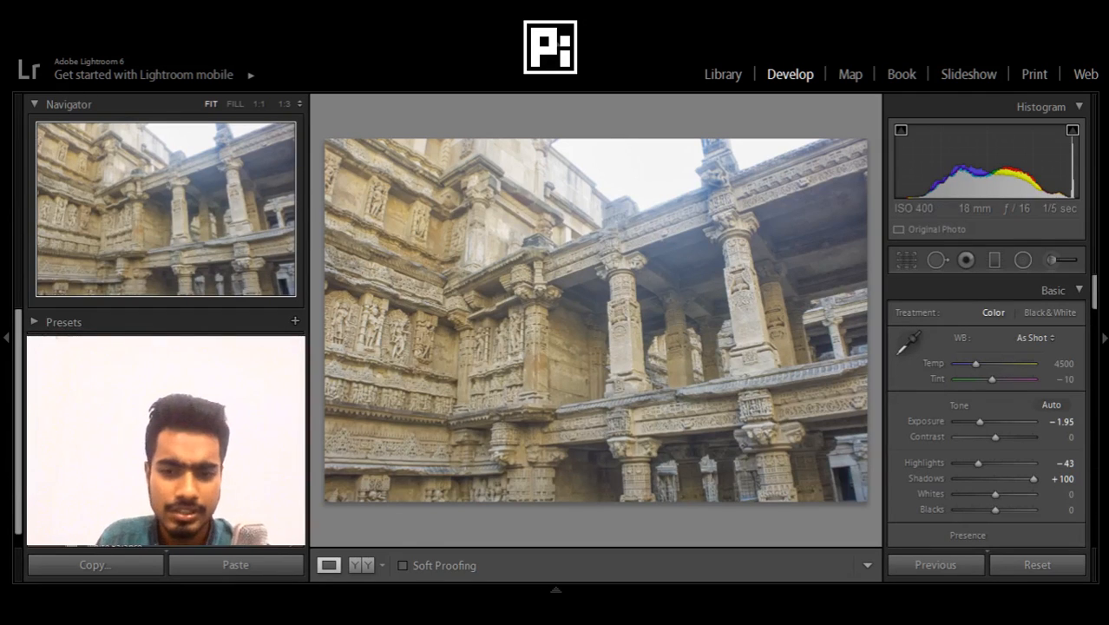
{"action": "mouse_move", "coordinate": [555, 590]}
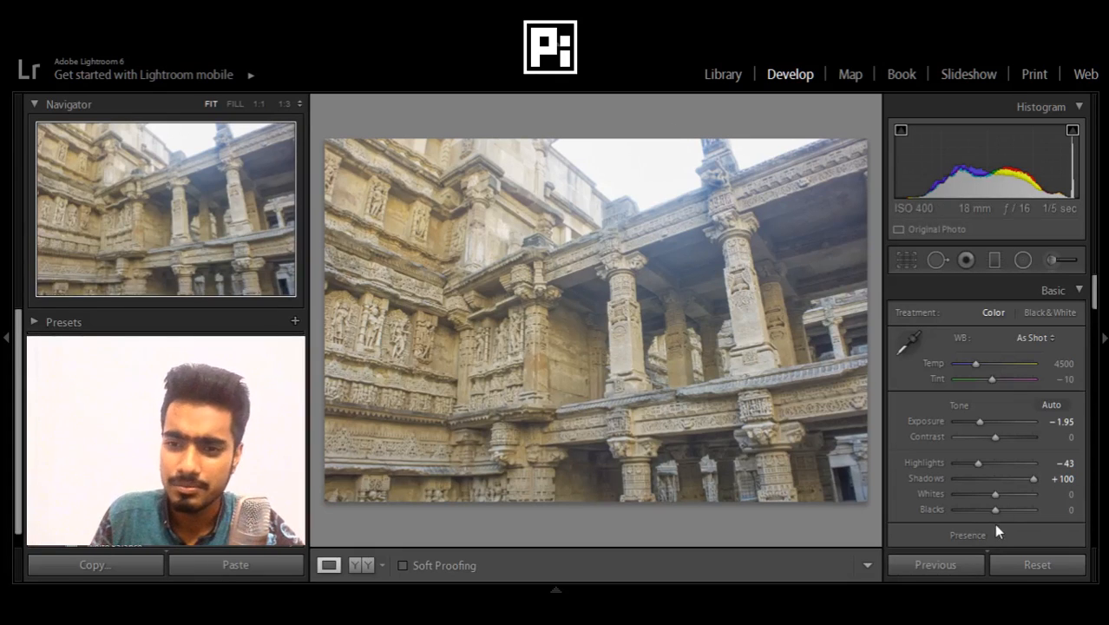
- Try different black levels against the shadow clipping, settle on Blacks −67, and set Whites to +26
{"action": "left_click_drag", "start_coordinate": [999, 509], "coordinate": [953, 499]}
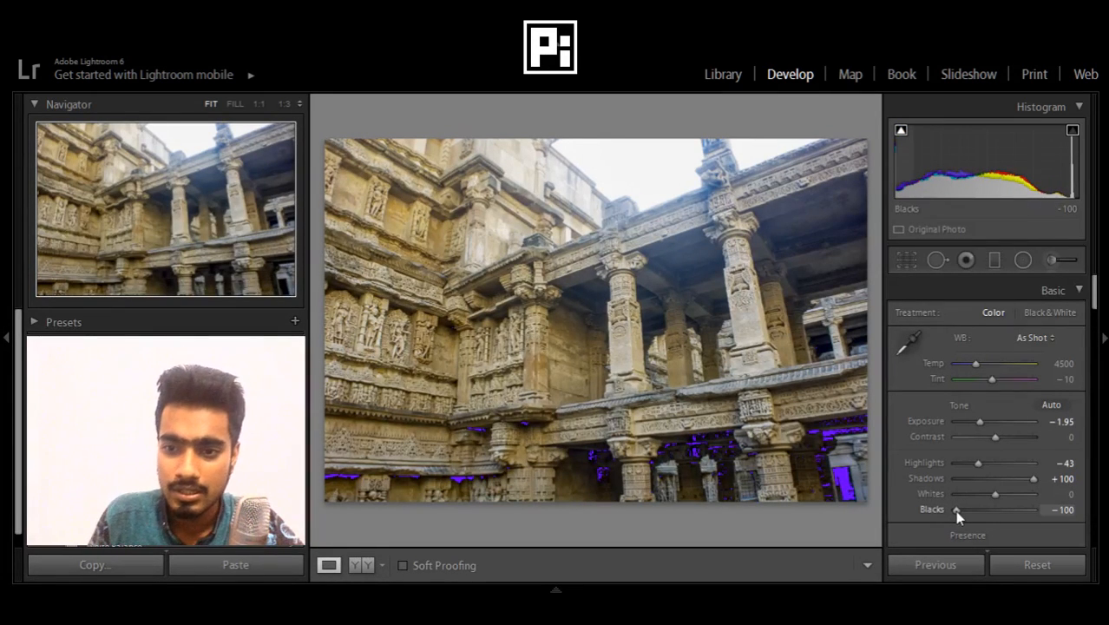
{"action": "left_click_drag", "start_coordinate": [954, 510], "coordinate": [962, 509]}
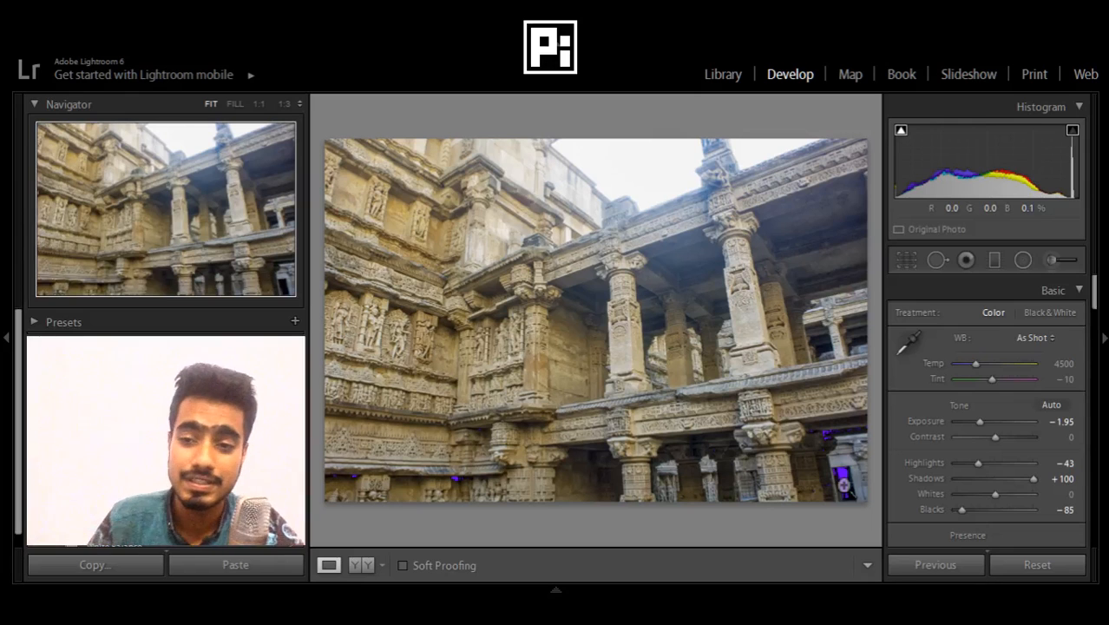
{"action": "left_click_drag", "start_coordinate": [950, 509], "coordinate": [985, 511]}
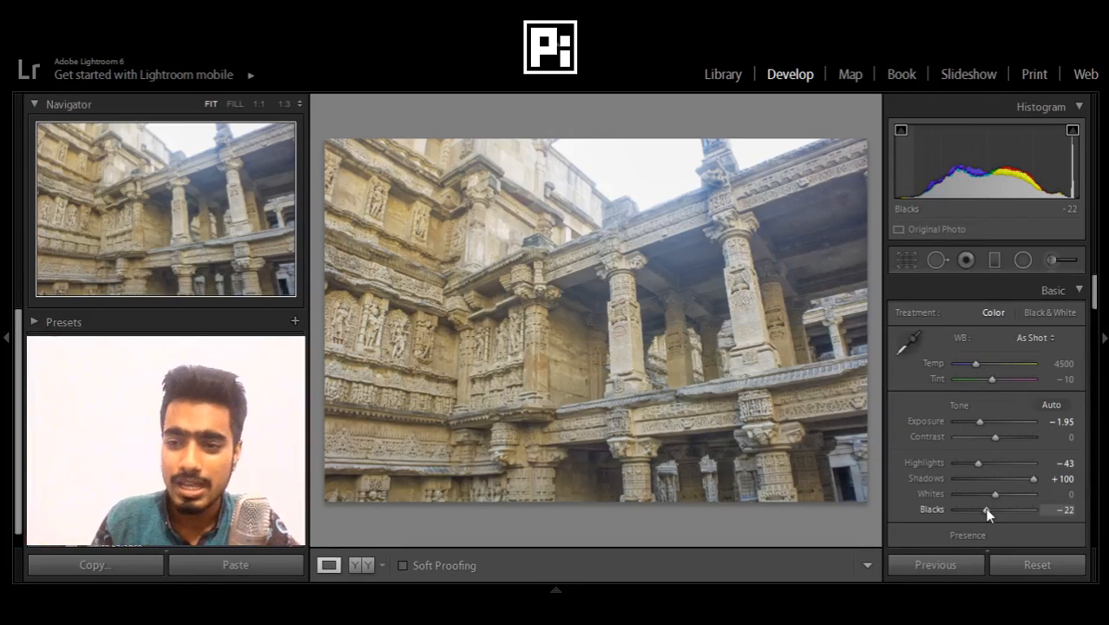
{"action": "key", "text": "shift"}
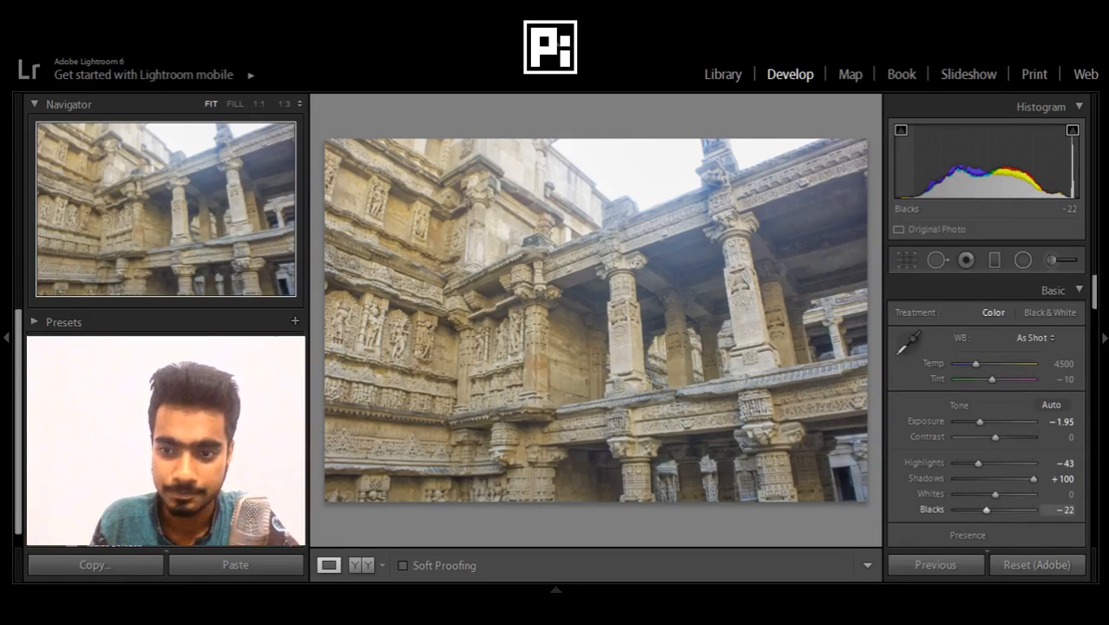
{"action": "left_click_drag", "start_coordinate": [985, 510], "coordinate": [967, 510]}
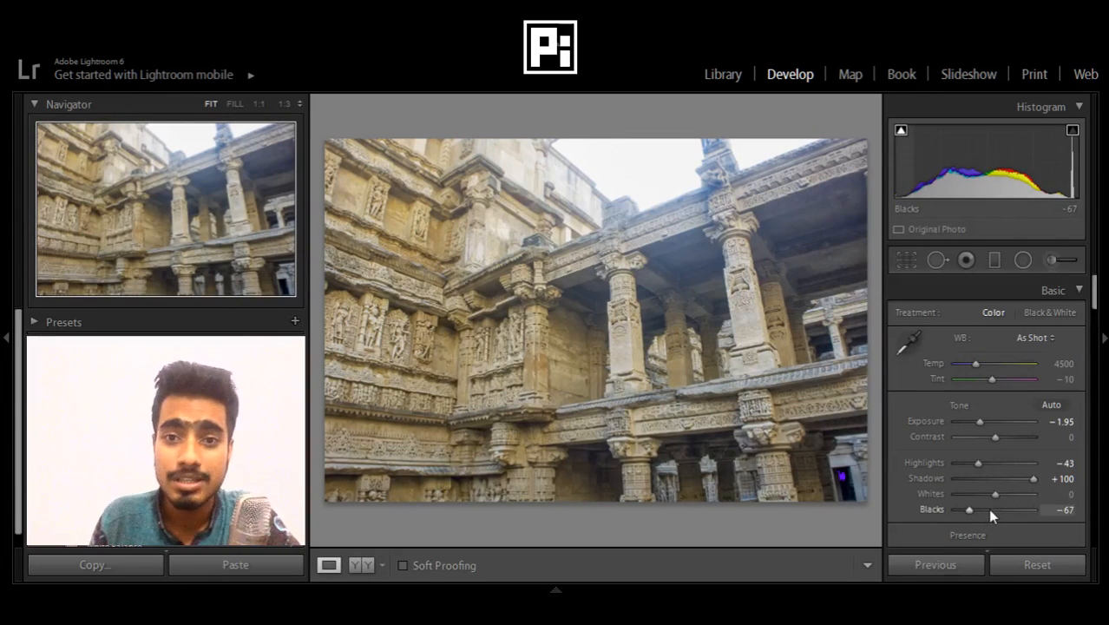
{"action": "key", "text": "shift"}
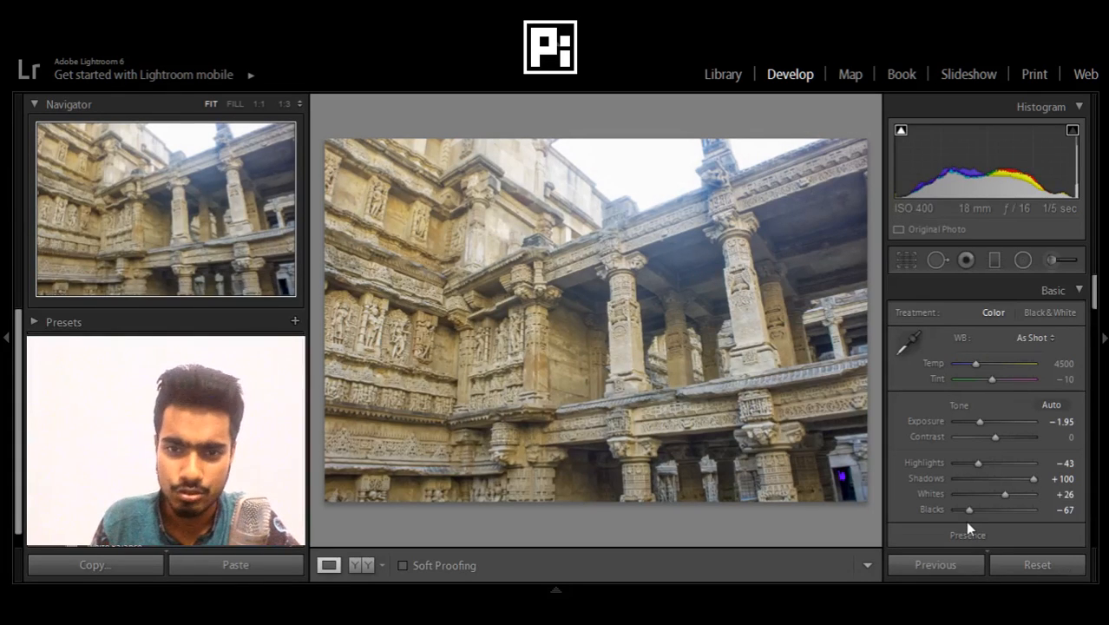
- Raise the photo's Clarity to +66
{"action": "scroll", "coordinate": [988, 483], "scroll_direction": "down", "scroll_amount": 4}
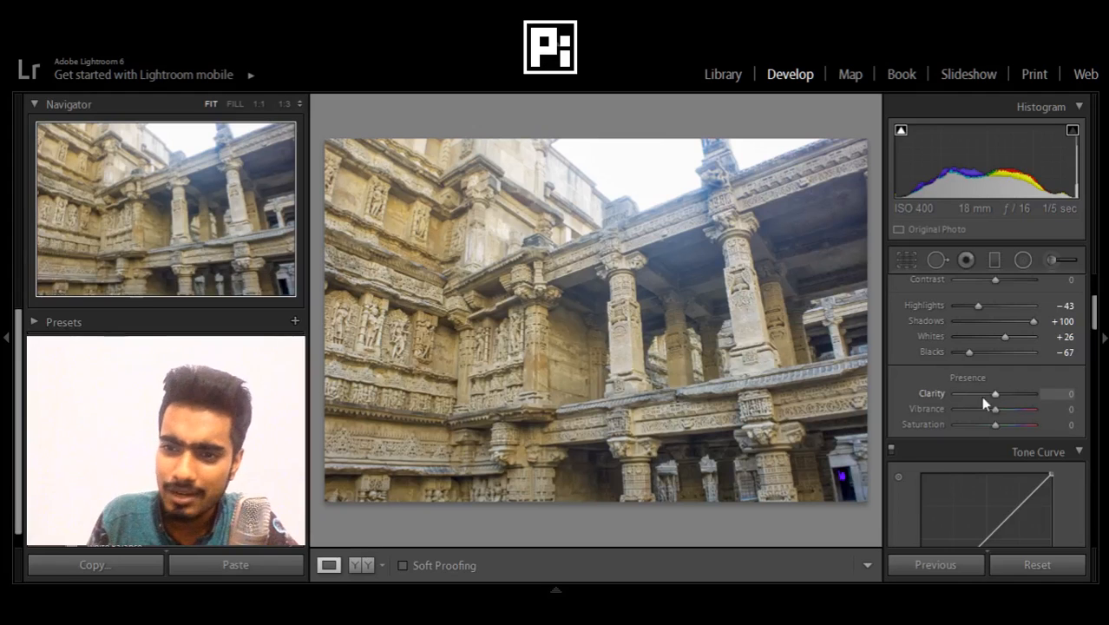
{"action": "left_click_drag", "start_coordinate": [994, 392], "coordinate": [997, 392]}
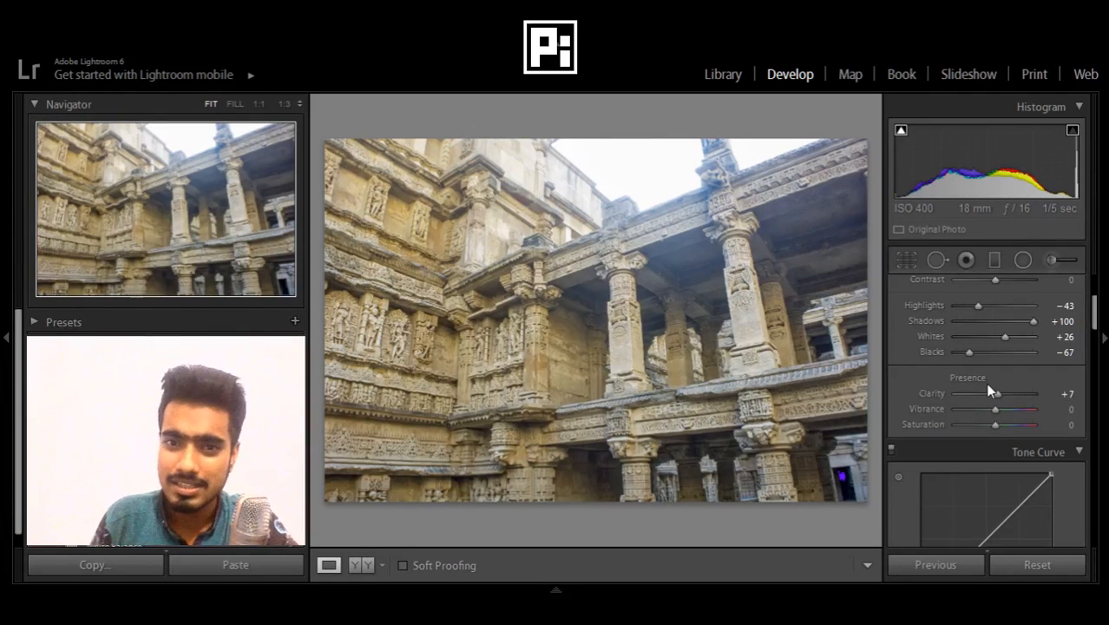
{"action": "left_click_drag", "start_coordinate": [1000, 394], "coordinate": [1025, 403]}
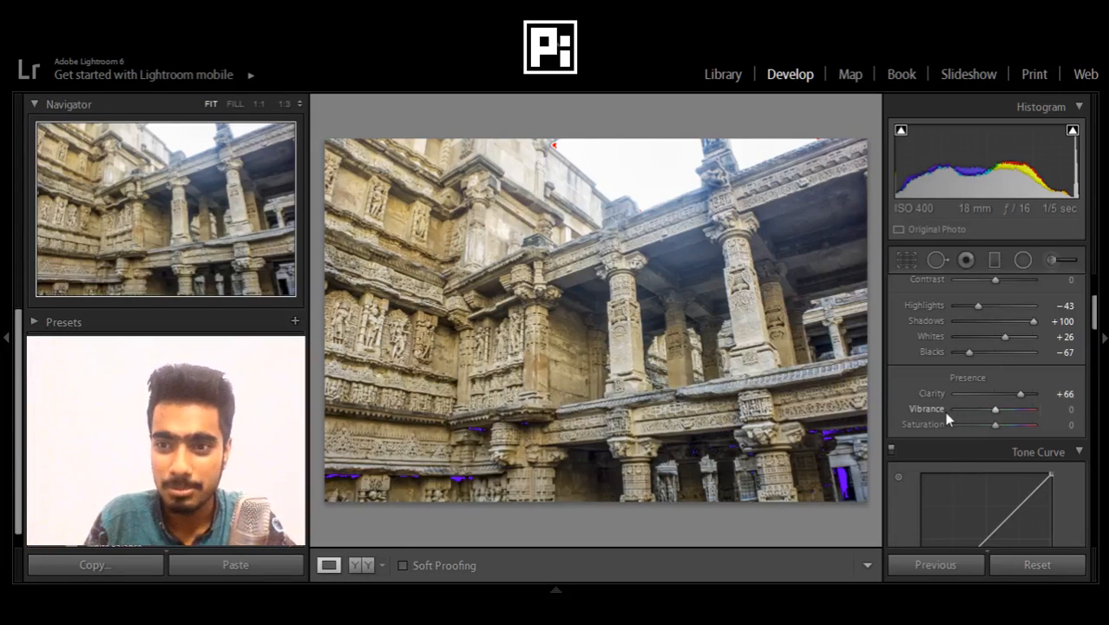
- Try the photo's Clarity at −3 for comparison, and settle on +75
{"action": "left_click", "coordinate": [993, 395]}
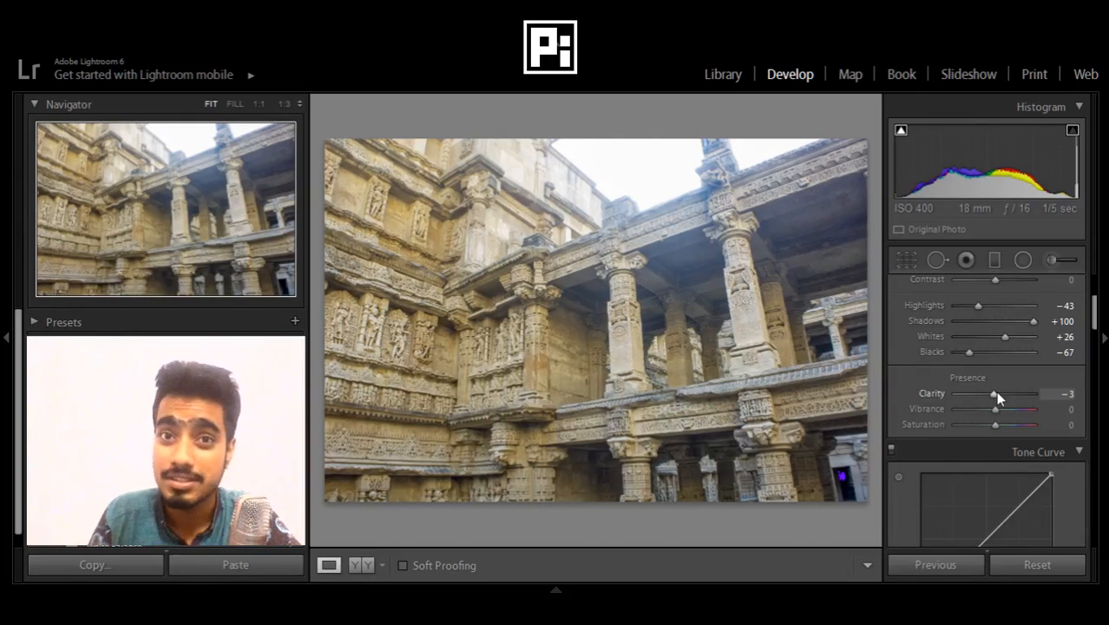
{"action": "left_click_drag", "start_coordinate": [997, 392], "coordinate": [1024, 397]}
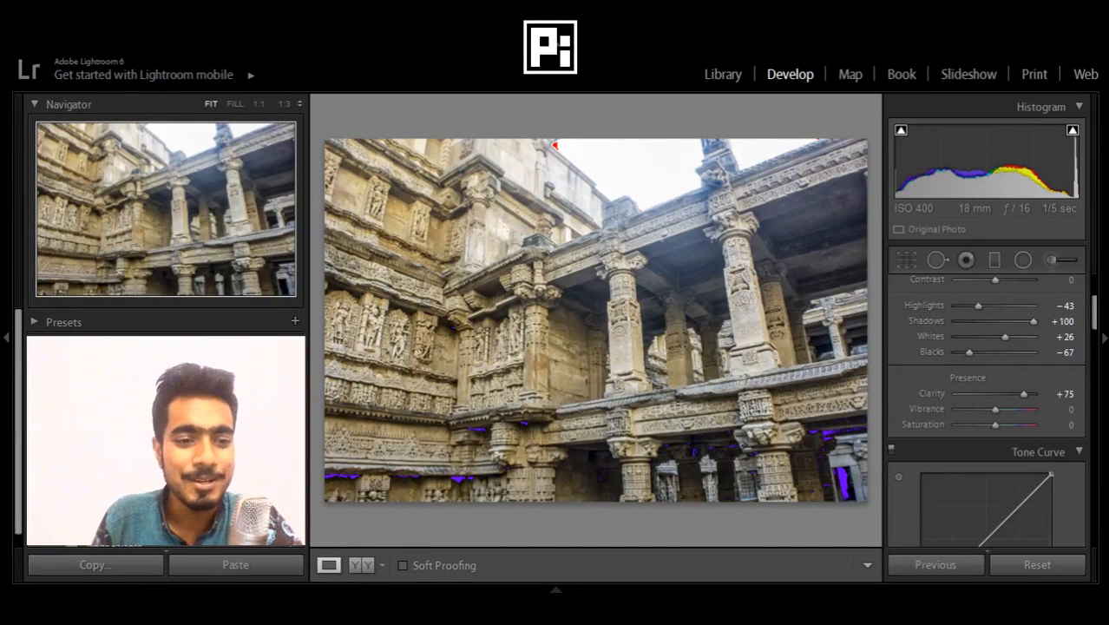
- Try the photo's Saturation at −37 and at −100, resetting it to 0 after each trial
{"action": "scroll", "coordinate": [989, 342], "scroll_direction": "down", "scroll_amount": 3}
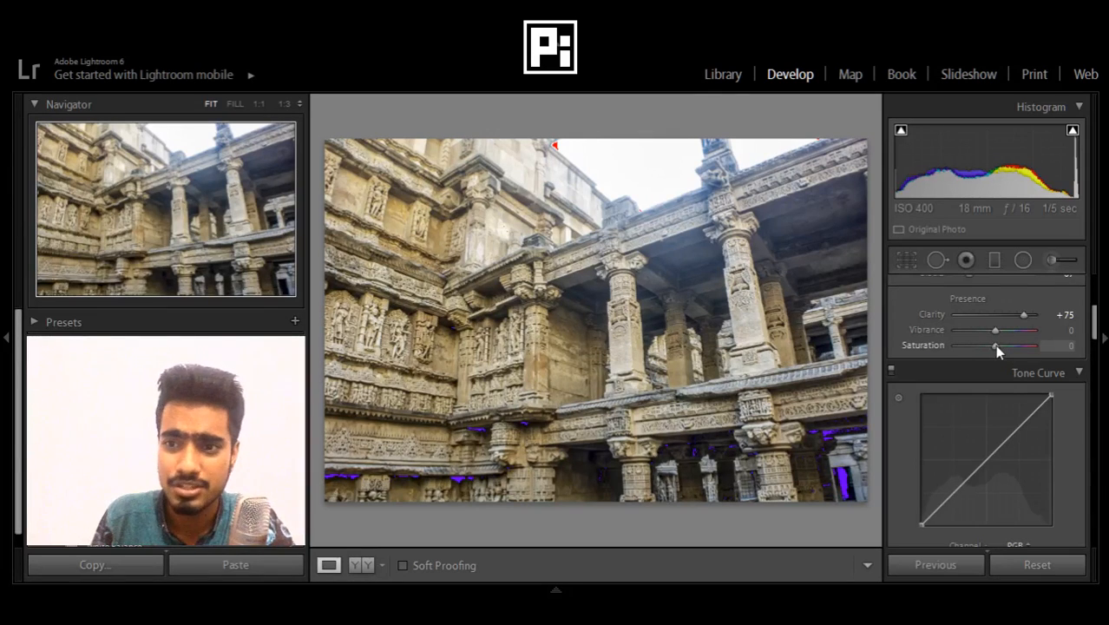
{"action": "left_click_drag", "start_coordinate": [994, 344], "coordinate": [981, 343]}
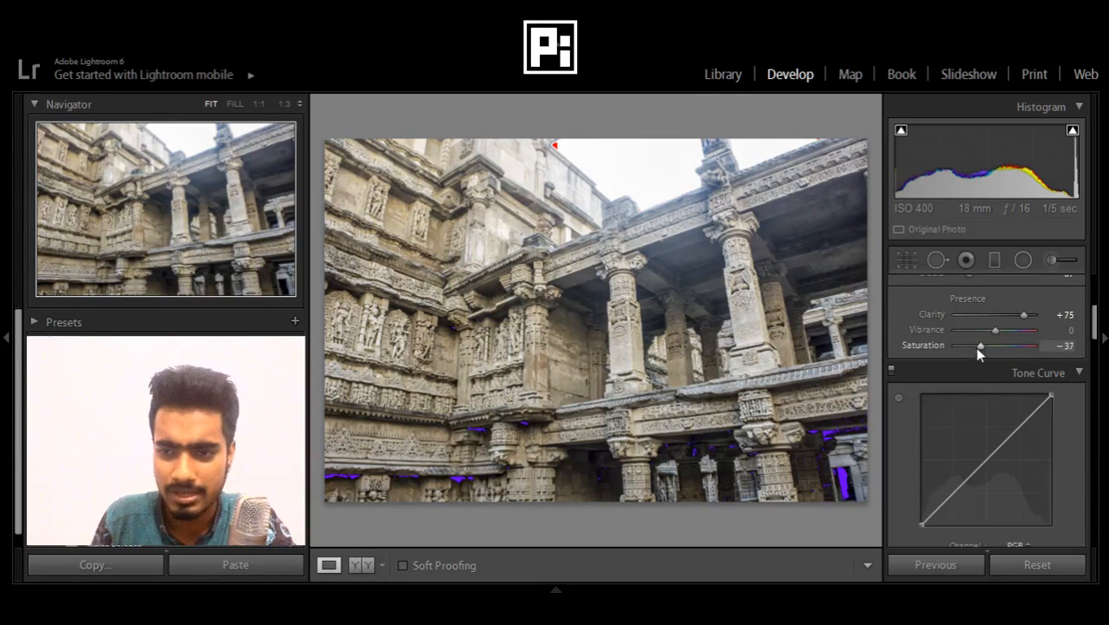
{"action": "double_click", "coordinate": [922, 344]}
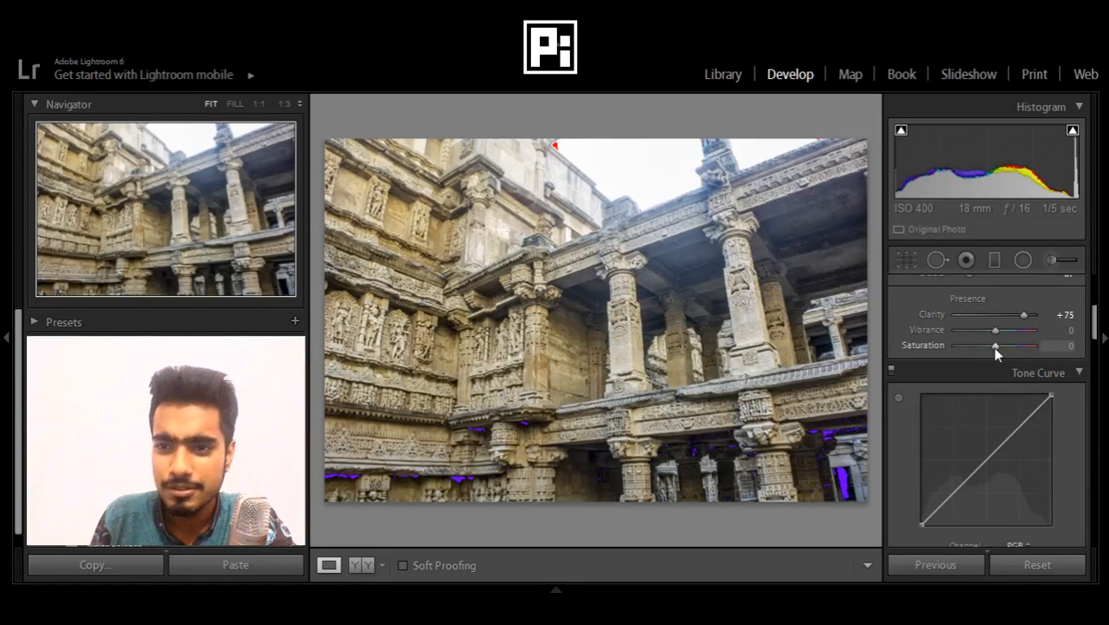
{"action": "left_click_drag", "start_coordinate": [995, 347], "coordinate": [926, 345]}
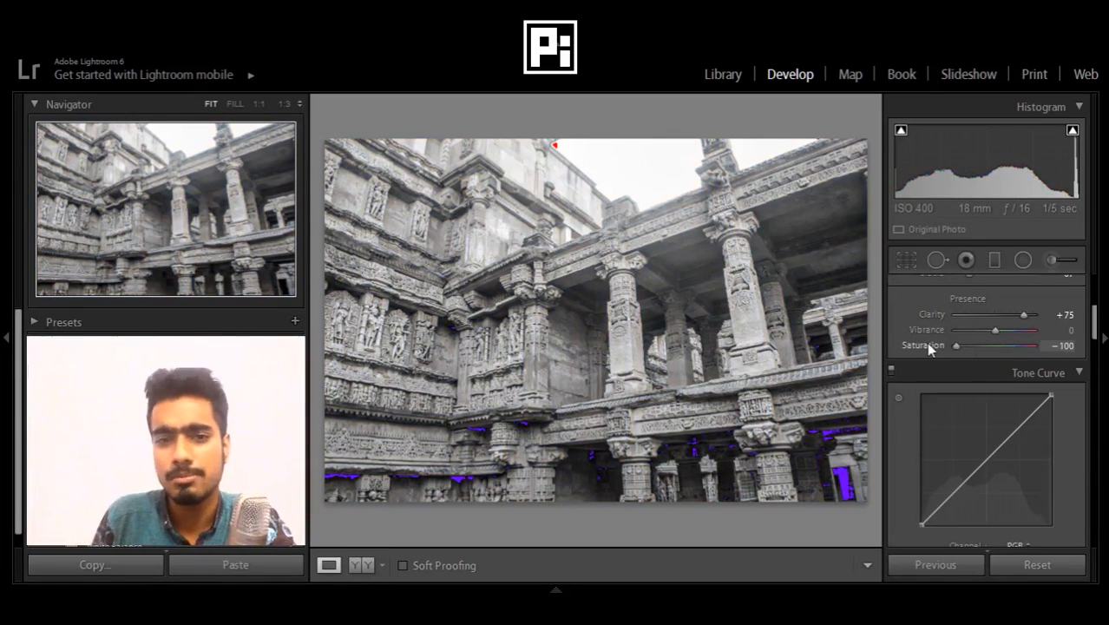
{"action": "double_click", "coordinate": [937, 347]}
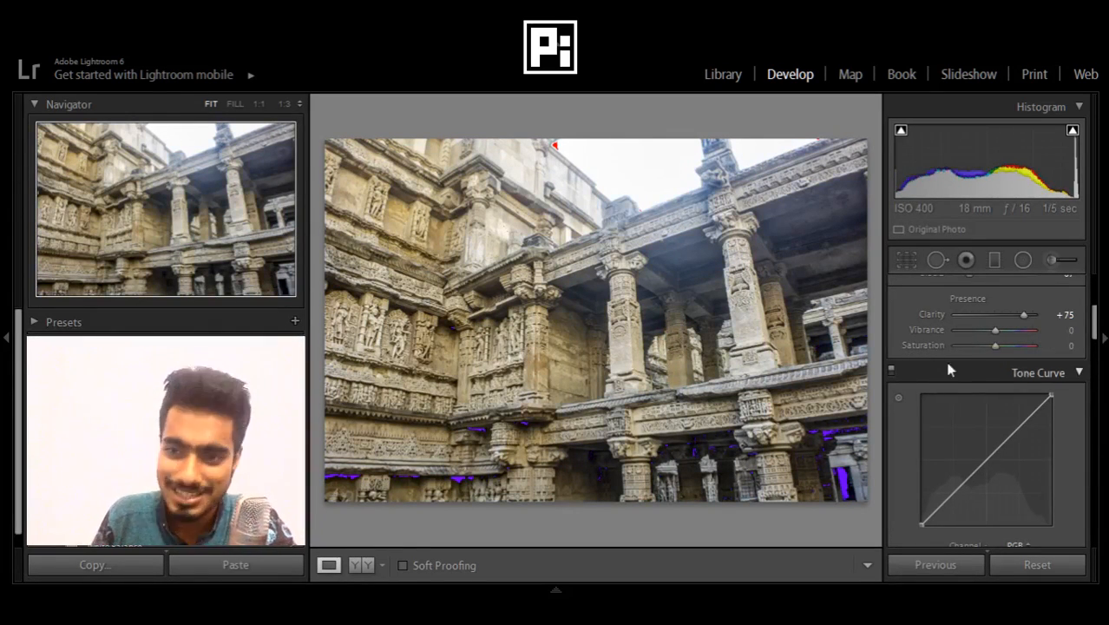
- Try the Black & White treatment on the photo and return it to Color
{"action": "scroll", "coordinate": [951, 369], "scroll_direction": "up", "scroll_amount": 5}
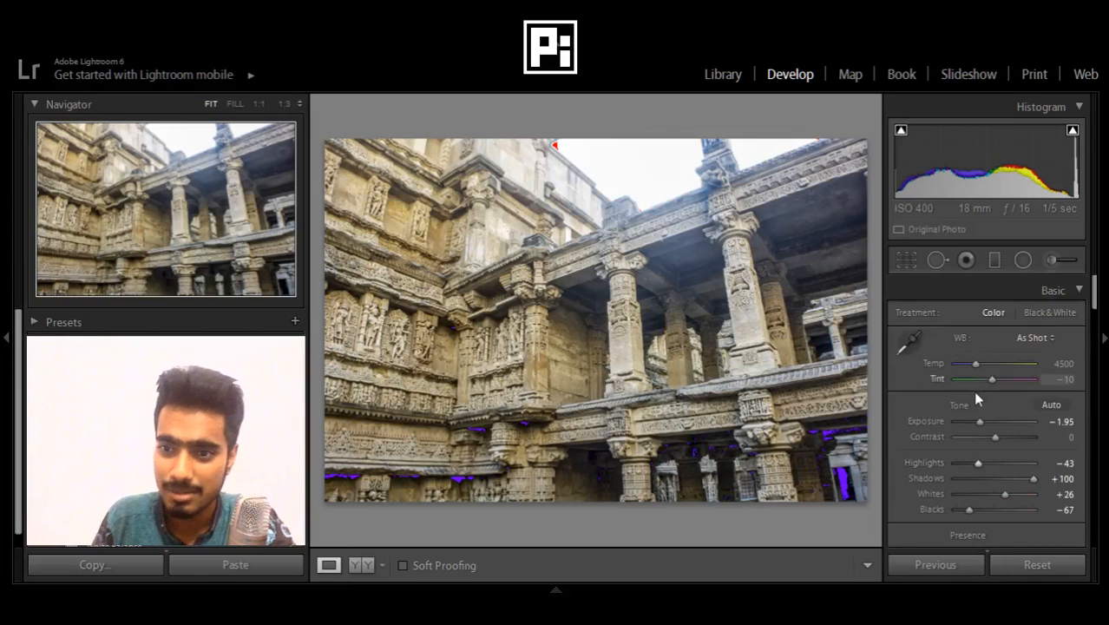
{"action": "left_click", "coordinate": [1046, 316]}
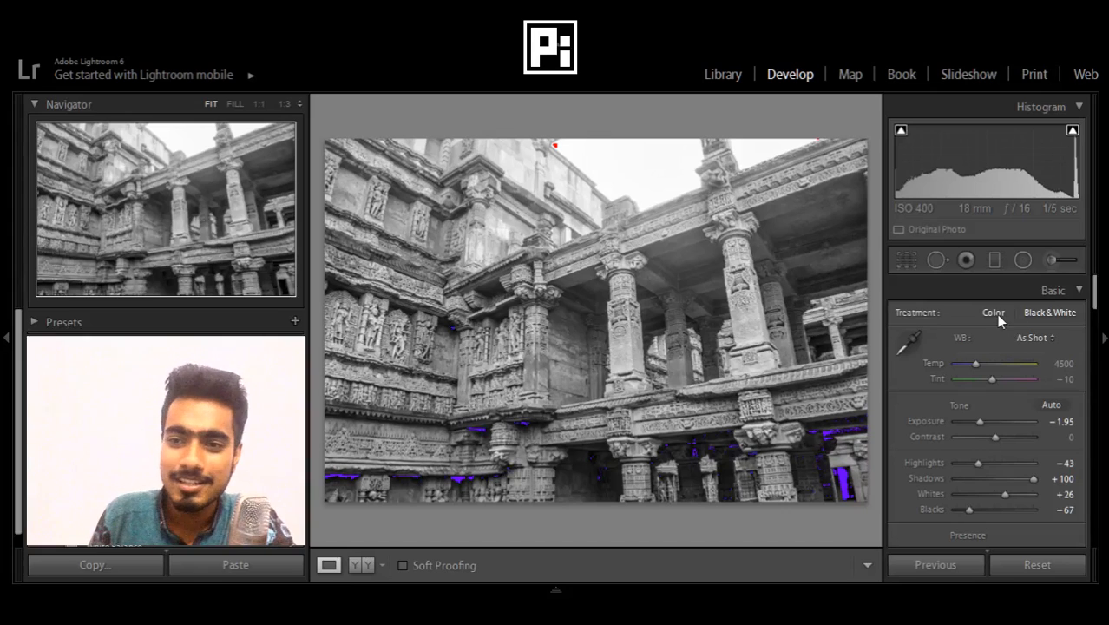
{"action": "left_click", "coordinate": [993, 313]}
- Raise the photo's Vibrance and set it to exactly +30
{"action": "scroll", "coordinate": [955, 339], "scroll_direction": "down", "scroll_amount": 4}
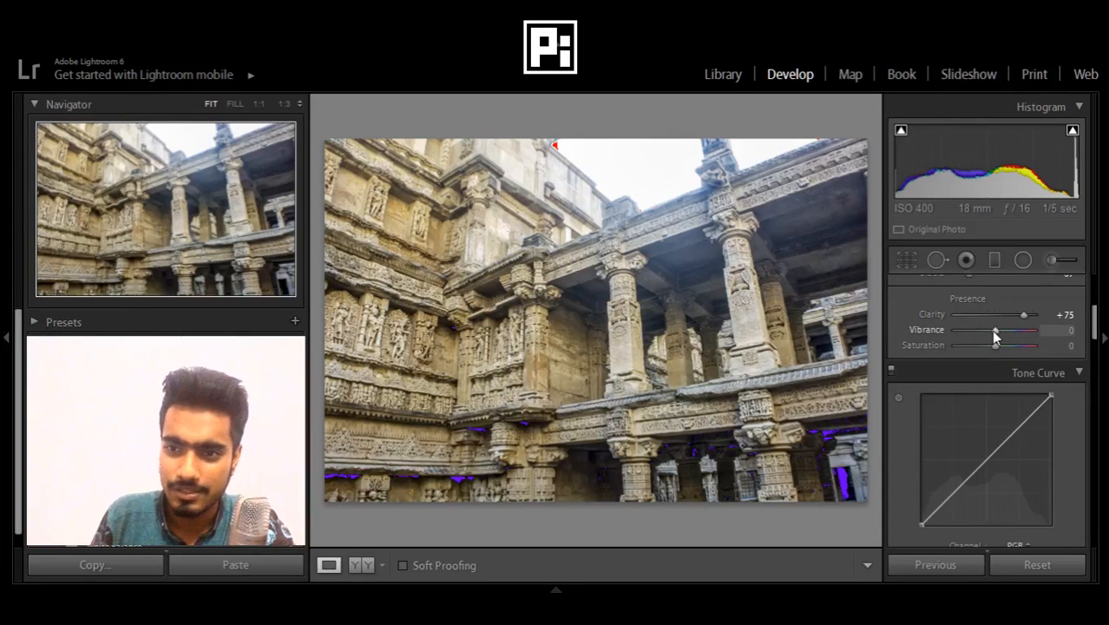
{"action": "mouse_move", "coordinate": [993, 332]}
{"action": "left_mouse_down"}
{"action": "mouse_move", "coordinate": [1015, 333]}
{"action": "mouse_move", "coordinate": [1006, 340]}
{"action": "left_mouse_up"}
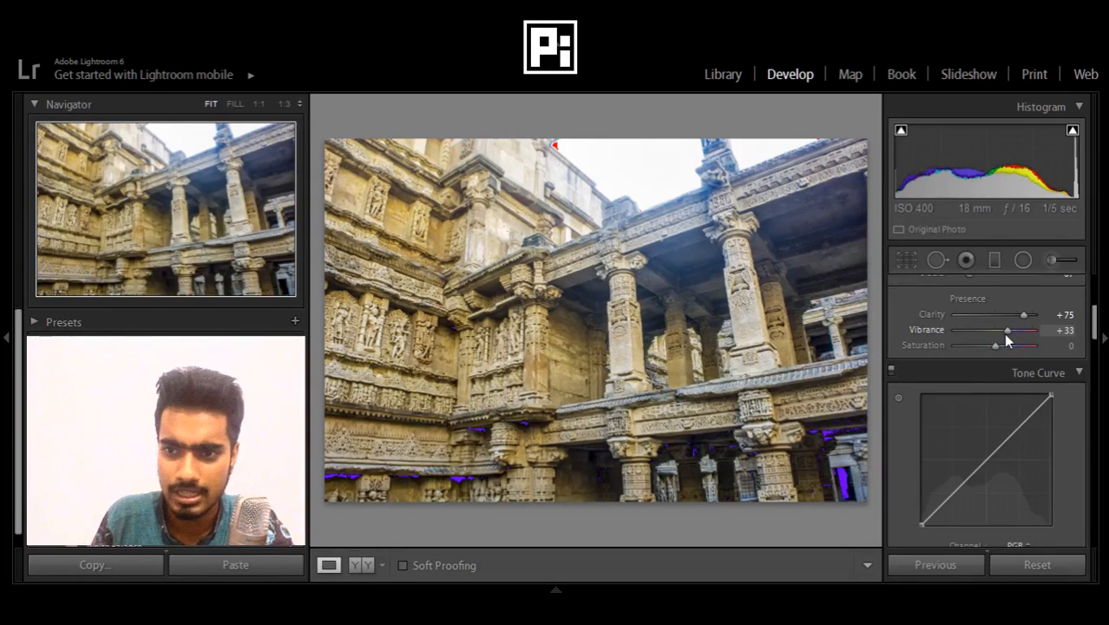
{"action": "left_click", "coordinate": [1050, 330]}
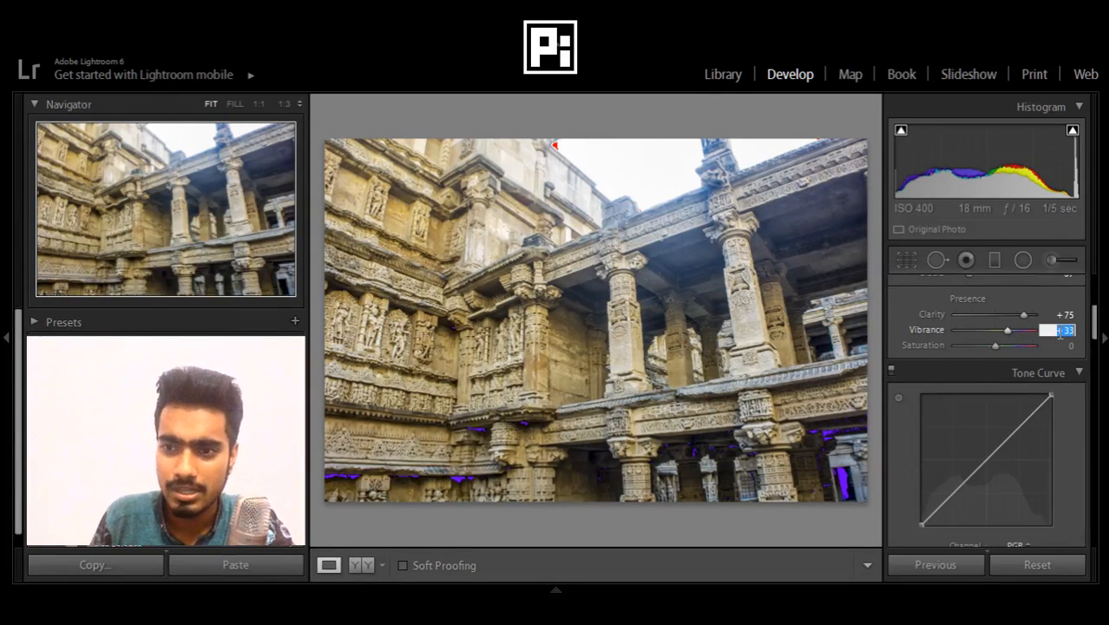
{"action": "type", "text": "30"}
{"action": "key", "text": "Return"}
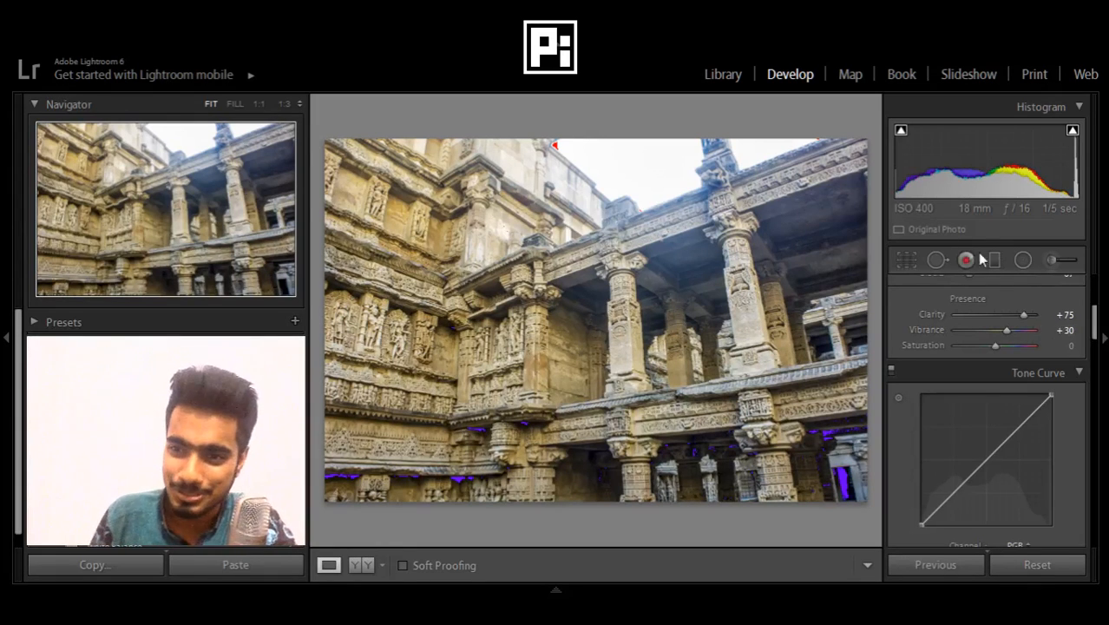
- Try a Temp of 5895, and set the white balance by sampling a neutral spot beside the photo's lower-right column
{"action": "scroll", "coordinate": [1007, 369], "scroll_direction": "up", "scroll_amount": 3}
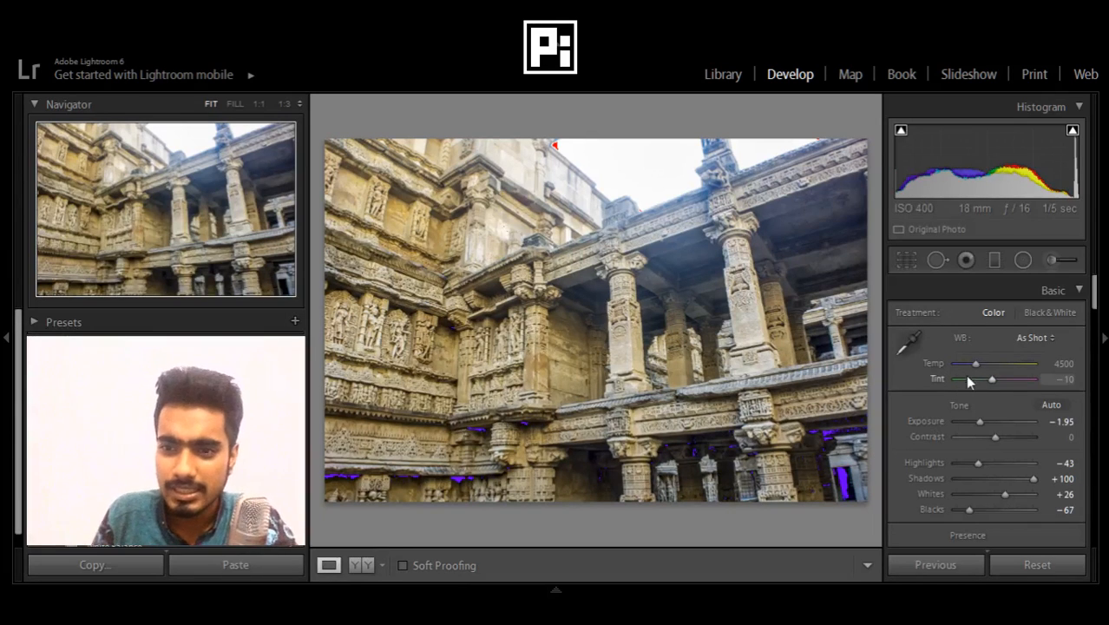
{"action": "left_click_drag", "start_coordinate": [976, 364], "coordinate": [989, 373]}
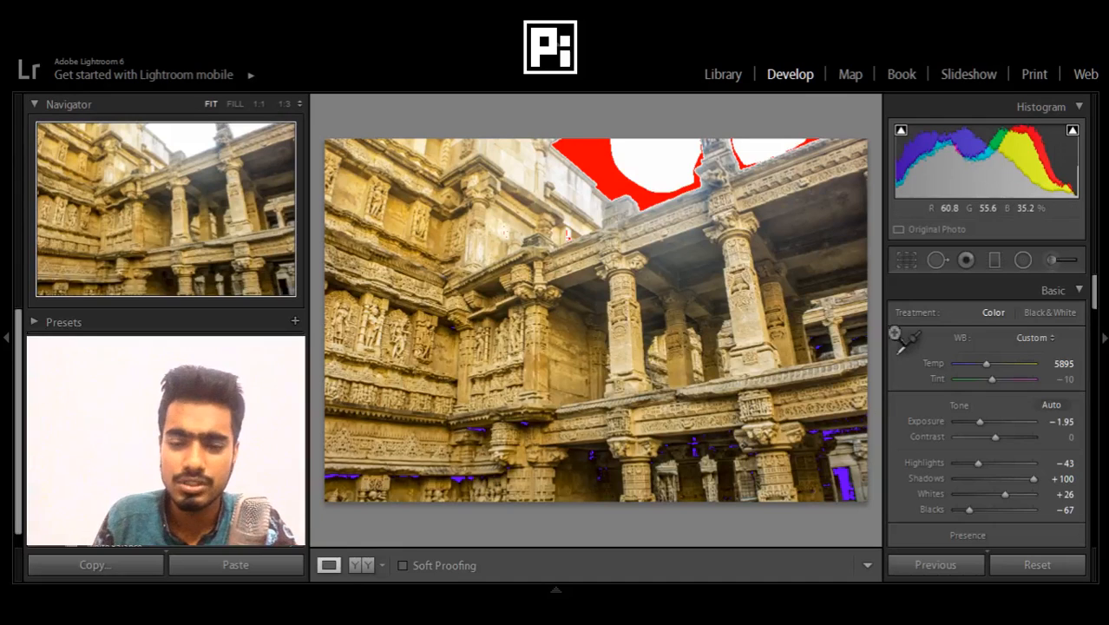
{"action": "left_click", "coordinate": [908, 344]}
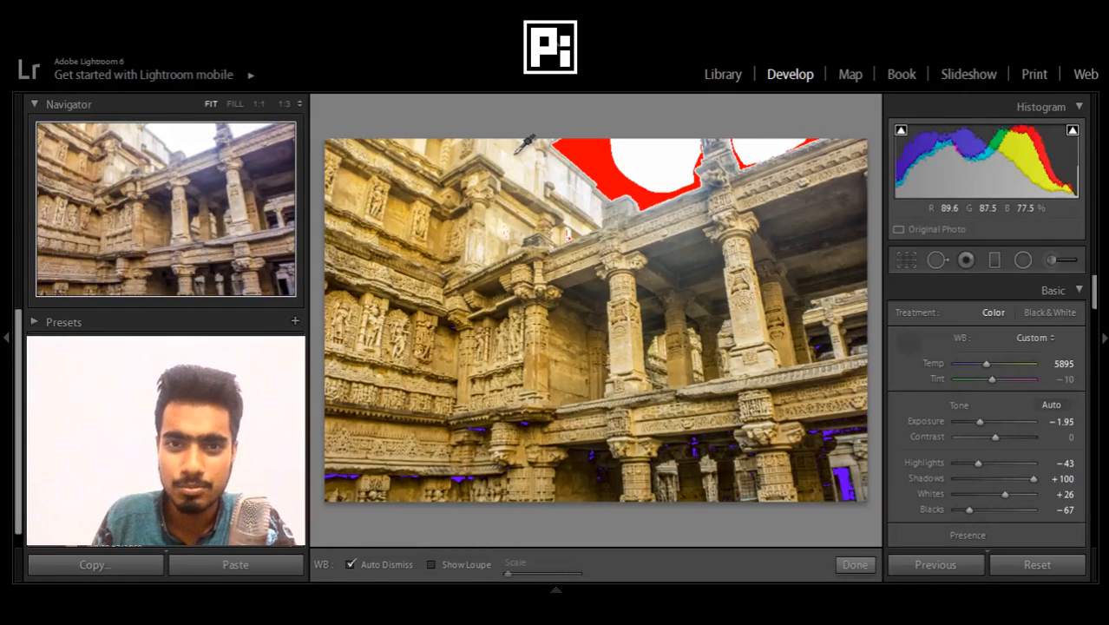
{"action": "left_click", "coordinate": [796, 463]}
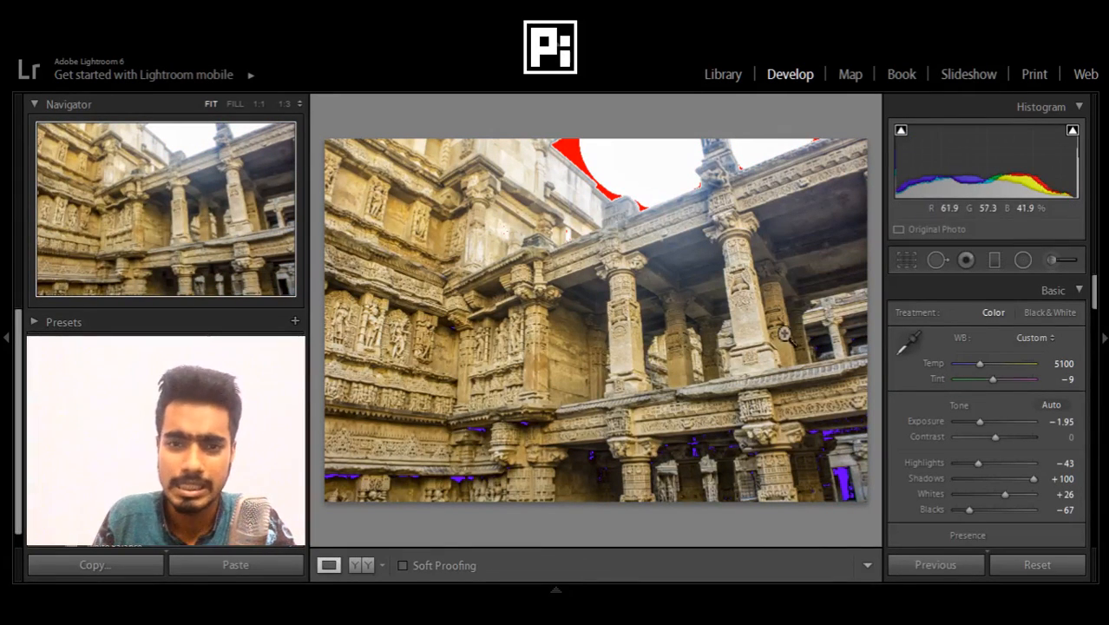
- Warm the white balance to a Temp of 5579 and lower the Highlights to −66 to recover the clipped sky
{"action": "left_click_drag", "start_coordinate": [980, 363], "coordinate": [988, 365]}
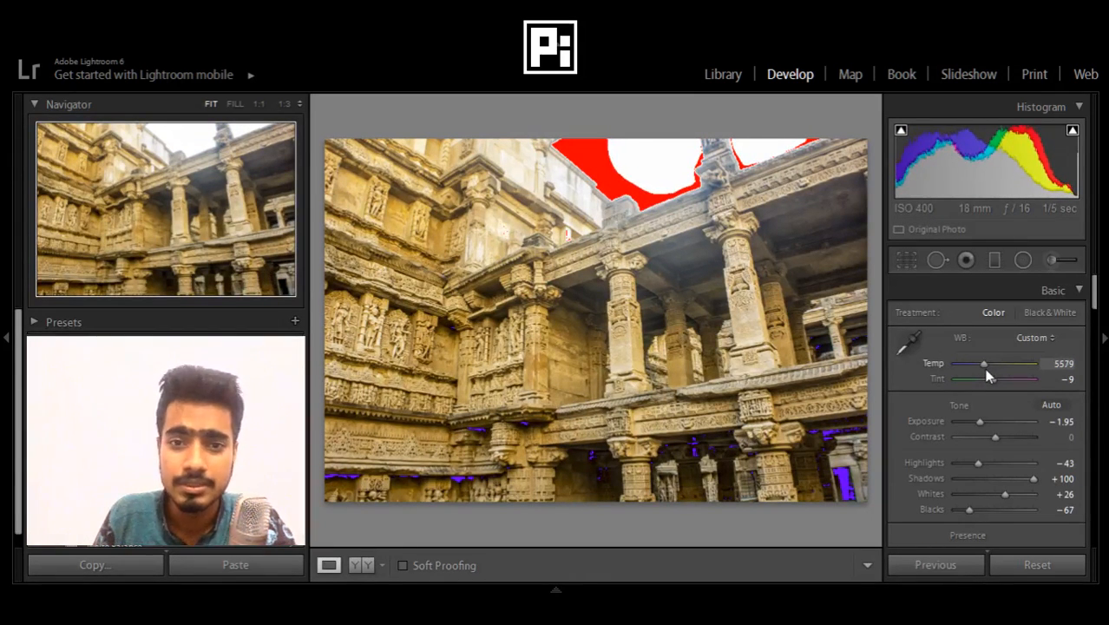
{"action": "left_click_drag", "start_coordinate": [988, 365], "coordinate": [984, 366]}
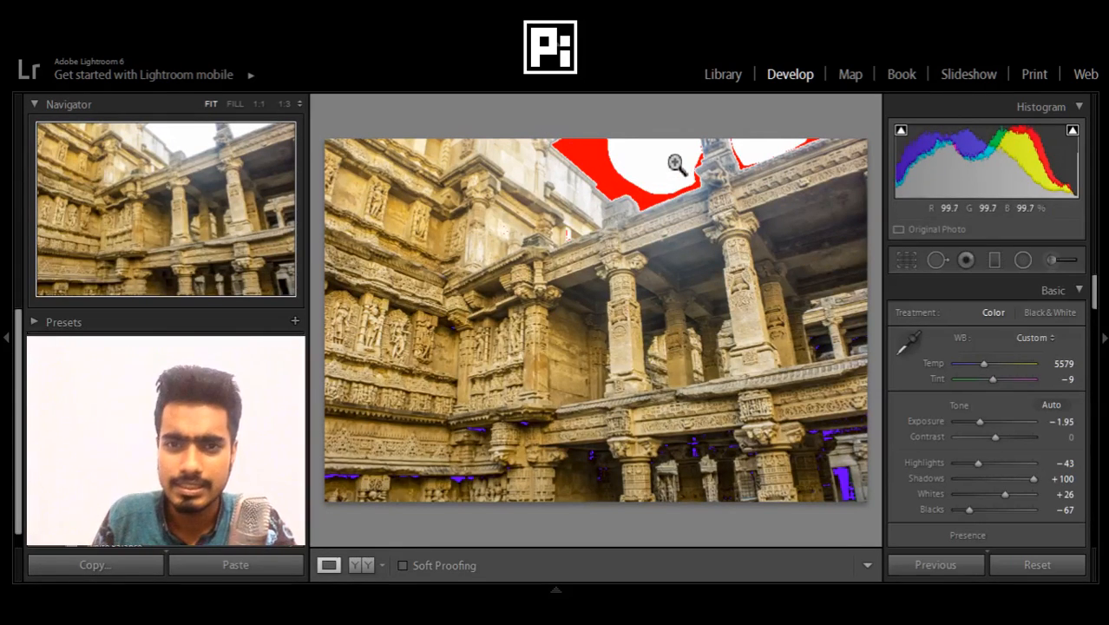
{"action": "left_click_drag", "start_coordinate": [979, 463], "coordinate": [969, 464]}
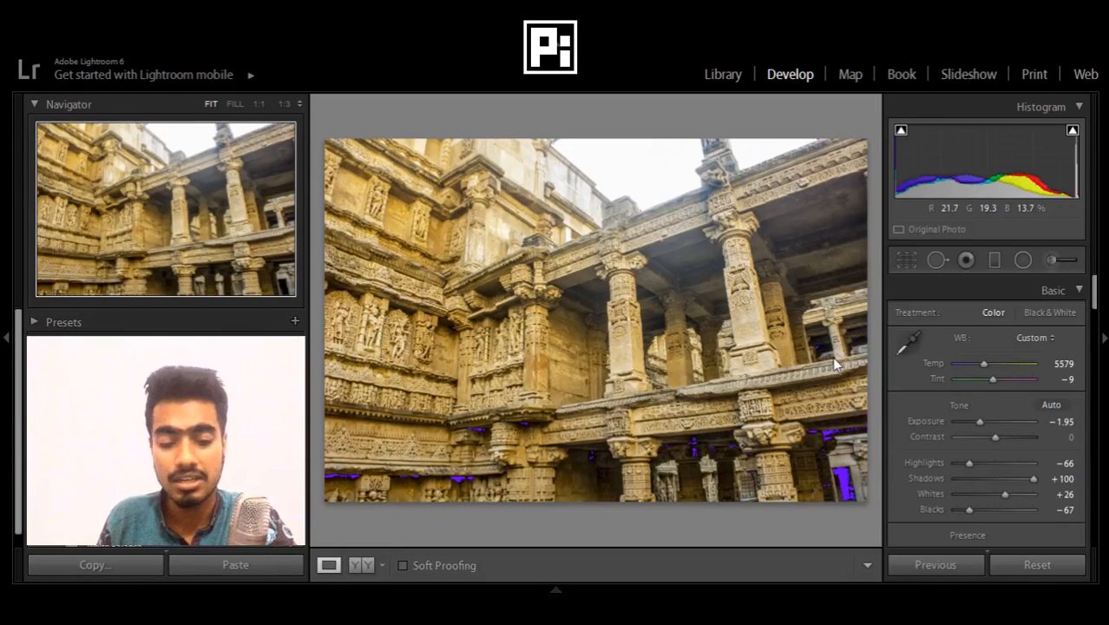
{"action": "key", "text": "j"}
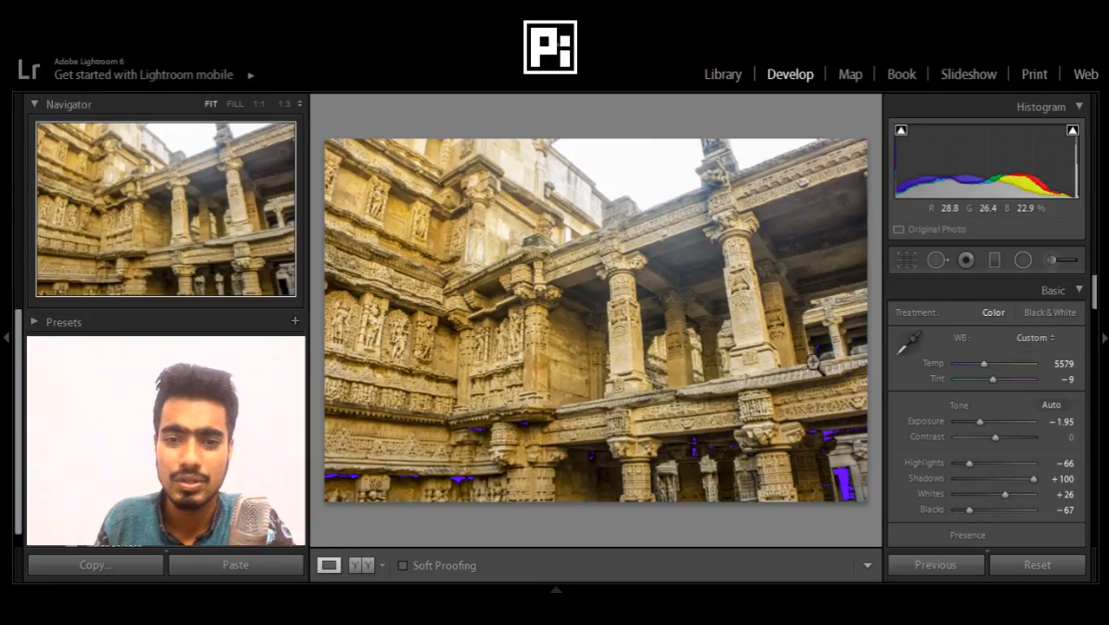
{"action": "key", "text": "j"}
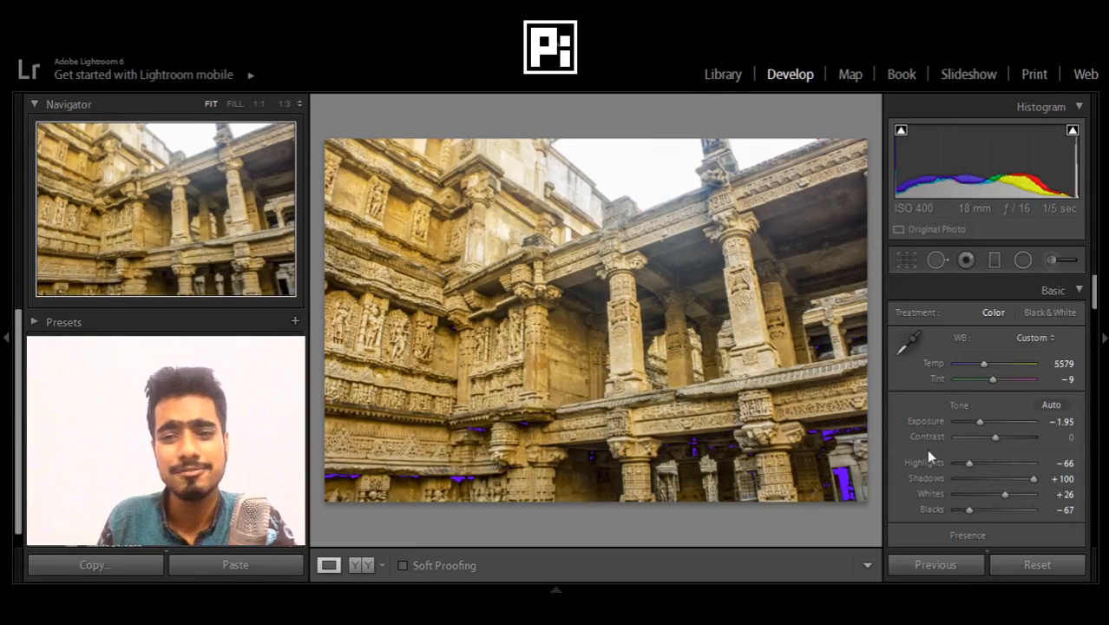
- Examine the Tone Curve's region adjustments for Highlights, Lights, Darks and Shadows, and return to point curve editing
{"action": "scroll", "coordinate": [936, 521], "scroll_direction": "down", "scroll_amount": 8}
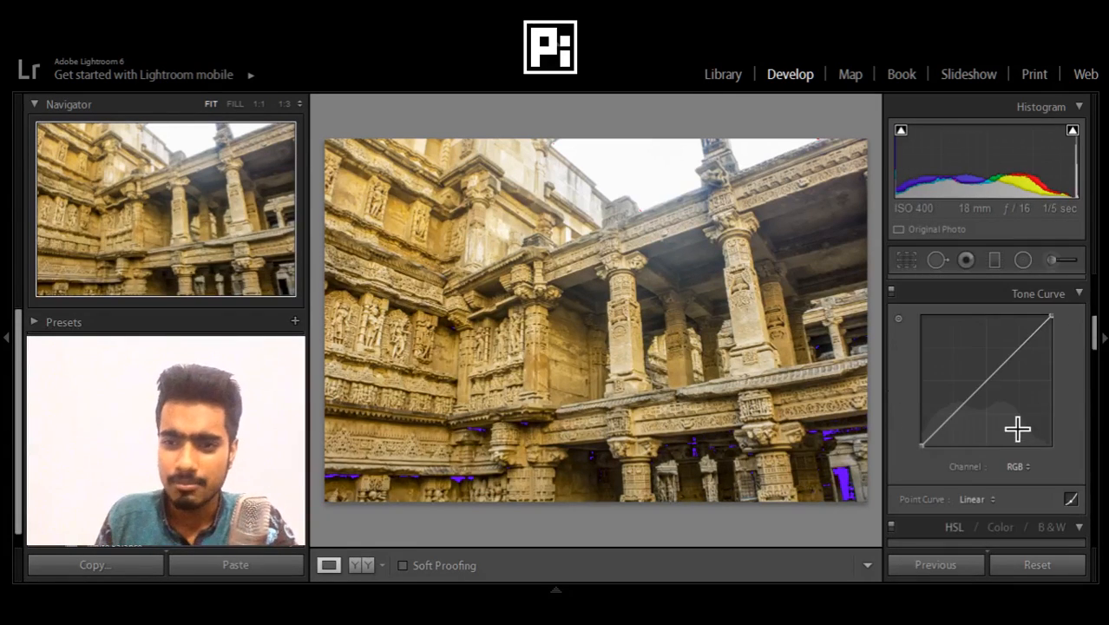
{"action": "scroll", "coordinate": [1012, 426], "scroll_direction": "up", "scroll_amount": 2}
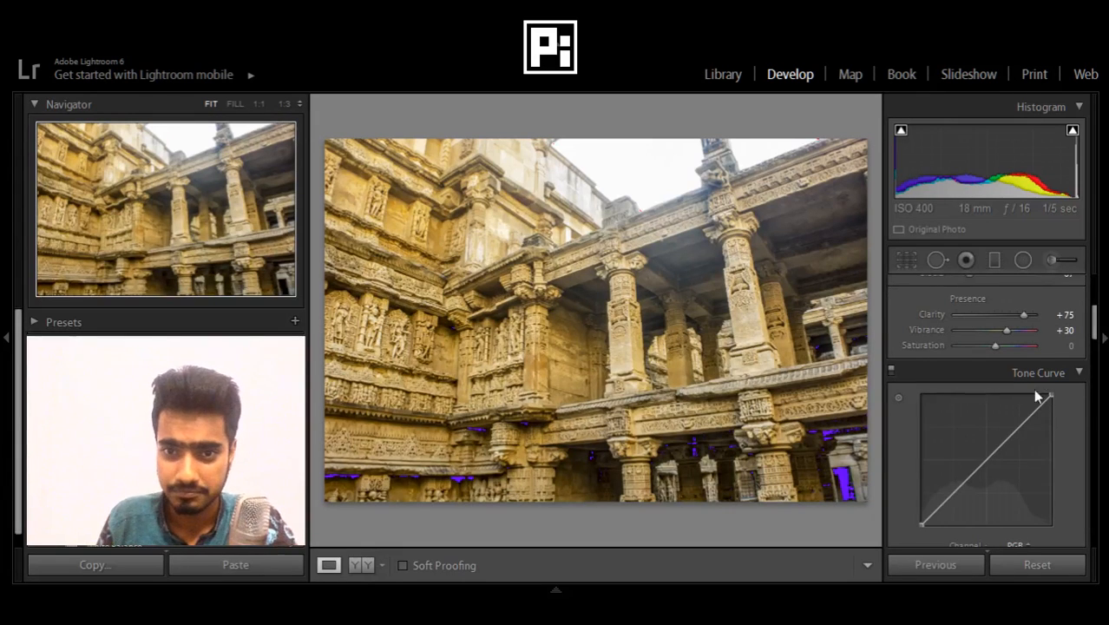
{"action": "scroll", "coordinate": [1039, 408], "scroll_direction": "down", "scroll_amount": 6}
{"action": "scroll", "coordinate": [1035, 426], "scroll_direction": "up", "scroll_amount": 2}
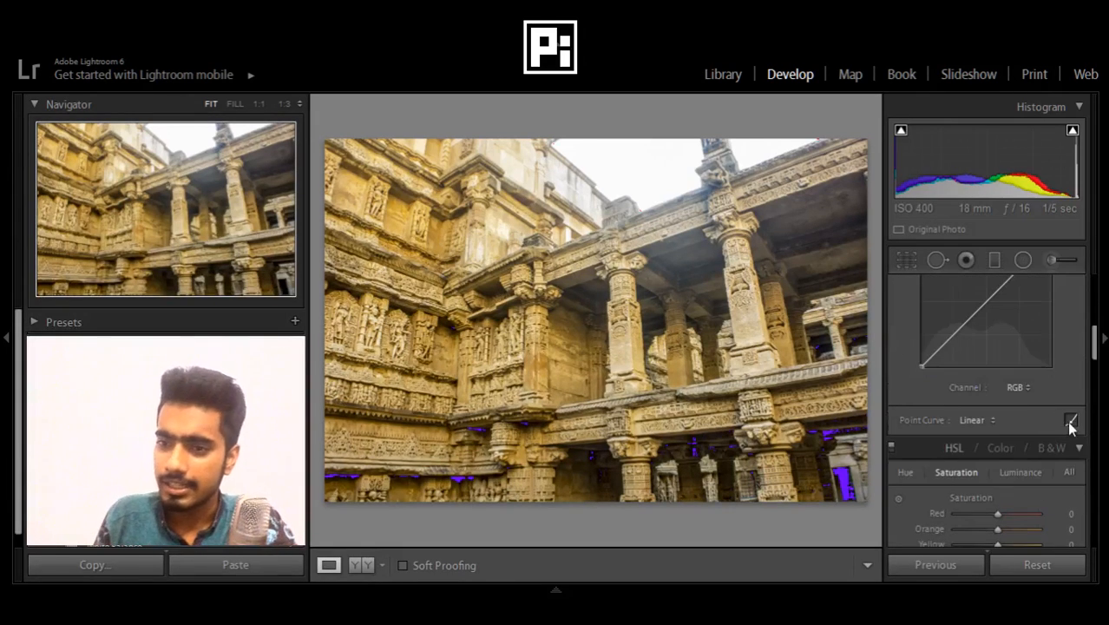
{"action": "left_click", "coordinate": [1068, 420]}
{"action": "scroll", "coordinate": [970, 461], "scroll_direction": "down", "scroll_amount": 2}
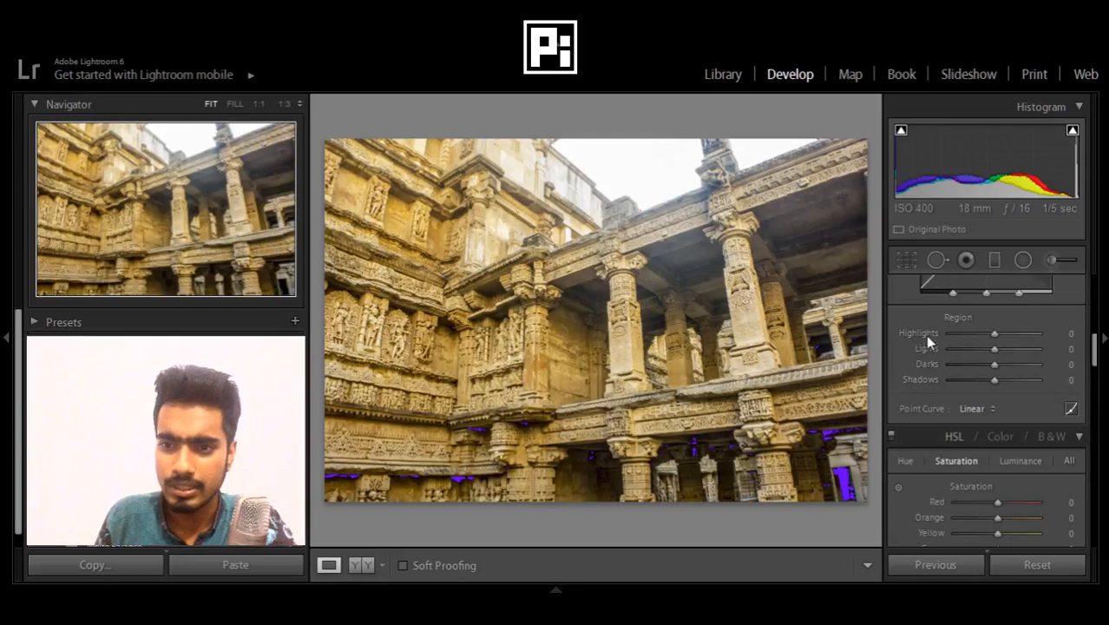
{"action": "scroll", "coordinate": [998, 407], "scroll_direction": "up", "scroll_amount": 2}
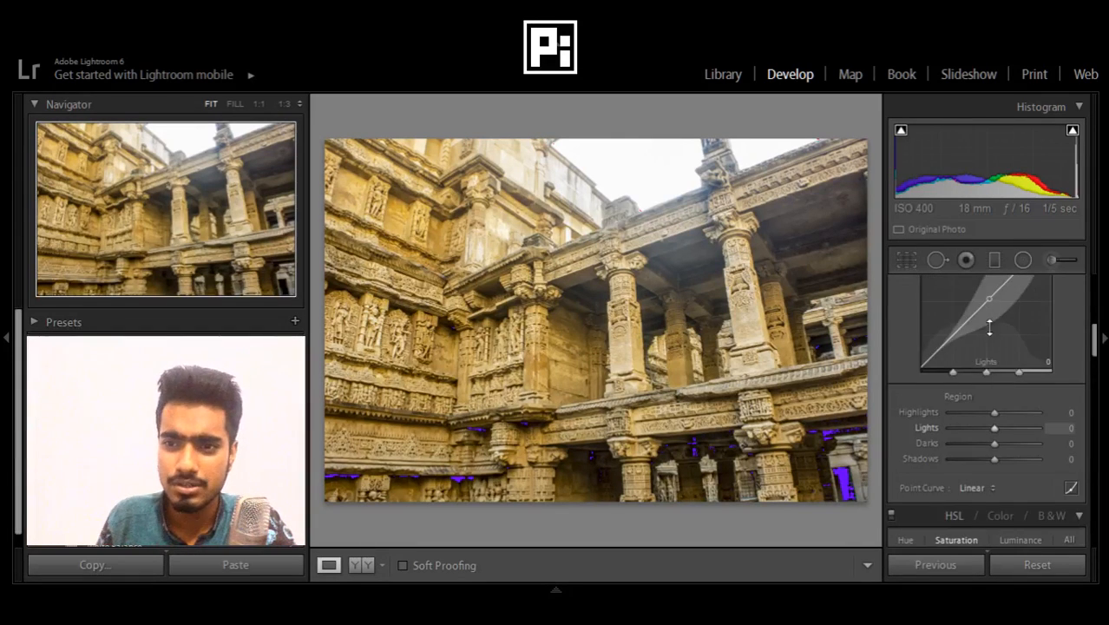
{"action": "scroll", "coordinate": [1033, 430], "scroll_direction": "up", "scroll_amount": 1}
{"action": "scroll", "coordinate": [1039, 440], "scroll_direction": "down", "scroll_amount": 1}
{"action": "left_click", "coordinate": [1071, 488]}
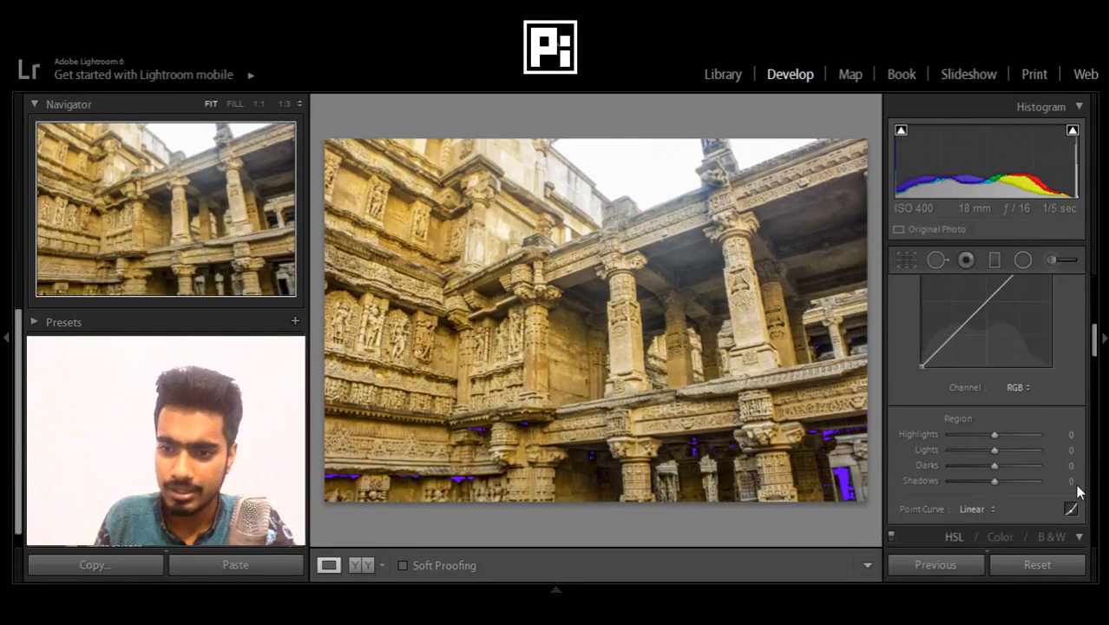
- Try an S-shaped RGB point curve with a raised upper point and a lowered lower point, and reset it to Linear
{"action": "scroll", "coordinate": [1033, 468], "scroll_direction": "up", "scroll_amount": 2}
{"action": "left_click_drag", "start_coordinate": [1003, 443], "coordinate": [1002, 435]}
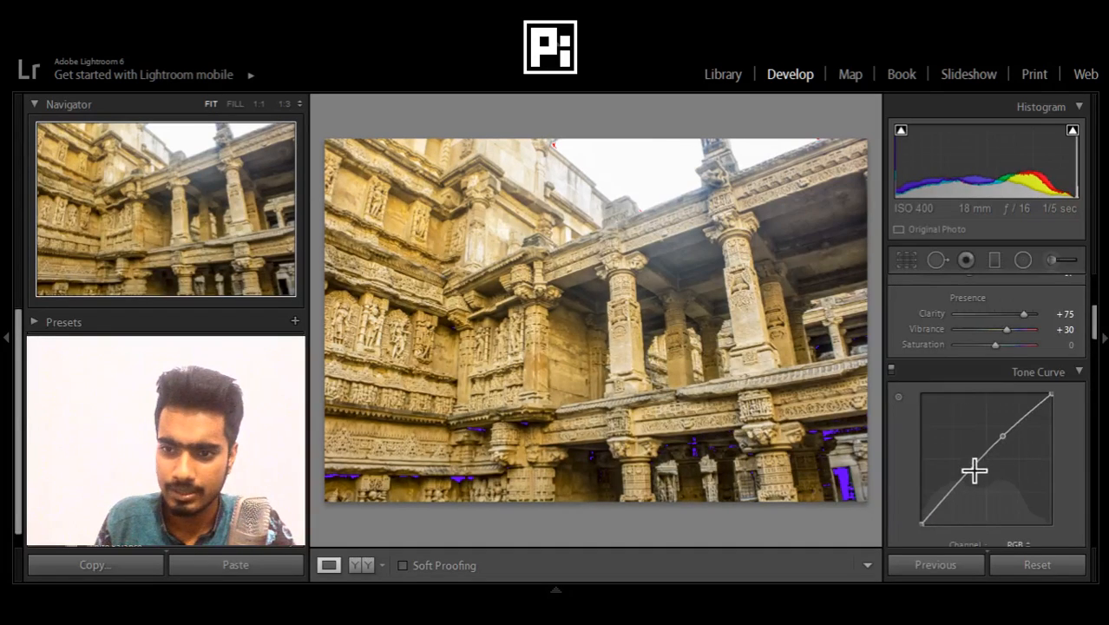
{"action": "left_click_drag", "start_coordinate": [973, 469], "coordinate": [973, 475]}
{"action": "scroll", "coordinate": [1027, 478], "scroll_direction": "down", "scroll_amount": 2}
{"action": "scroll", "coordinate": [1037, 453], "scroll_direction": "down", "scroll_amount": 2}
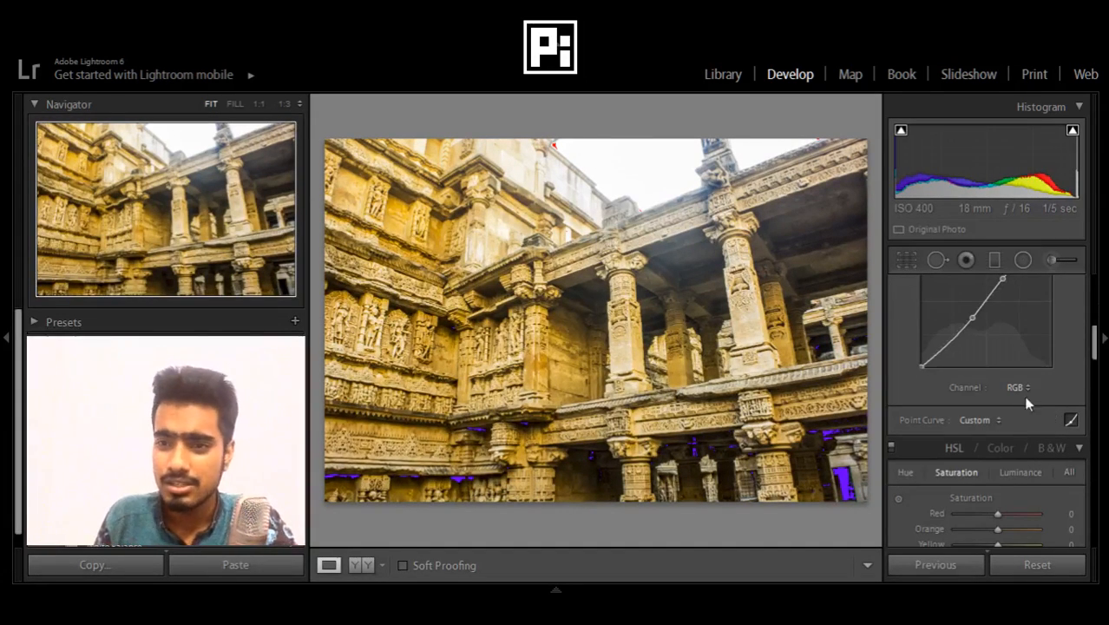
{"action": "scroll", "coordinate": [956, 342], "scroll_direction": "up", "scroll_amount": 2}
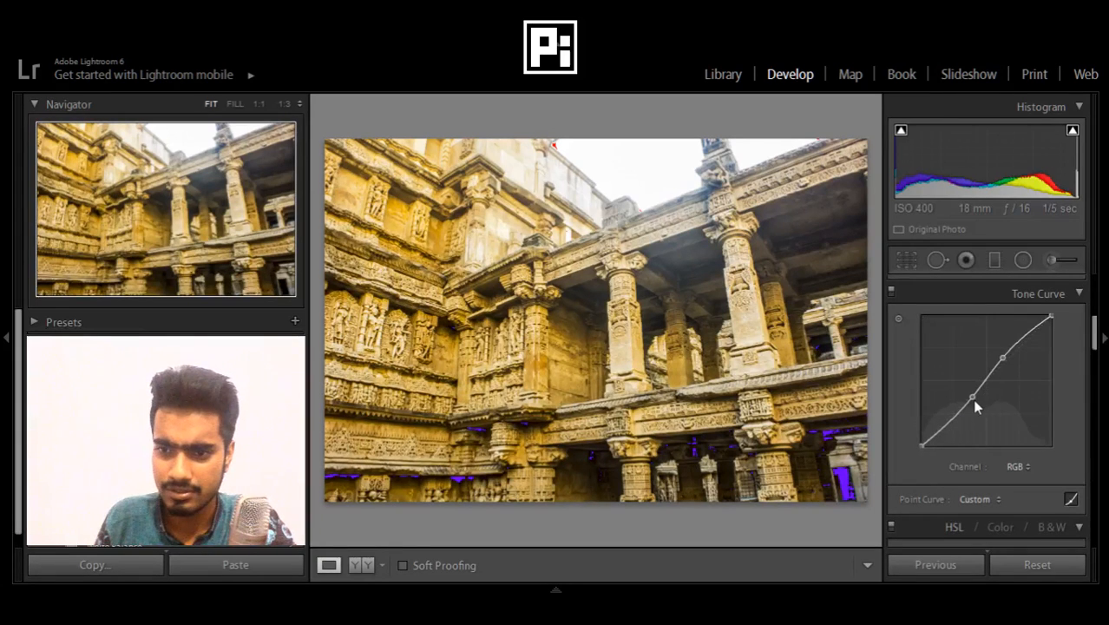
{"action": "double_click", "coordinate": [997, 411]}
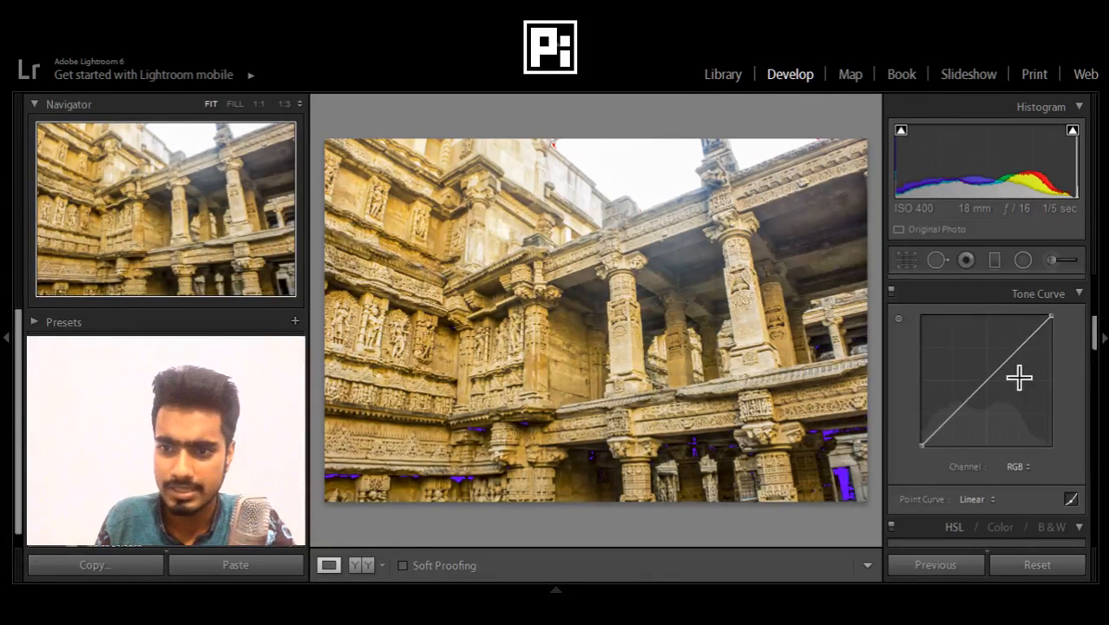
- Switch the Tone Curve back to region editing and review the Basic tone and presence adjustments
{"action": "left_click", "coordinate": [1070, 499]}
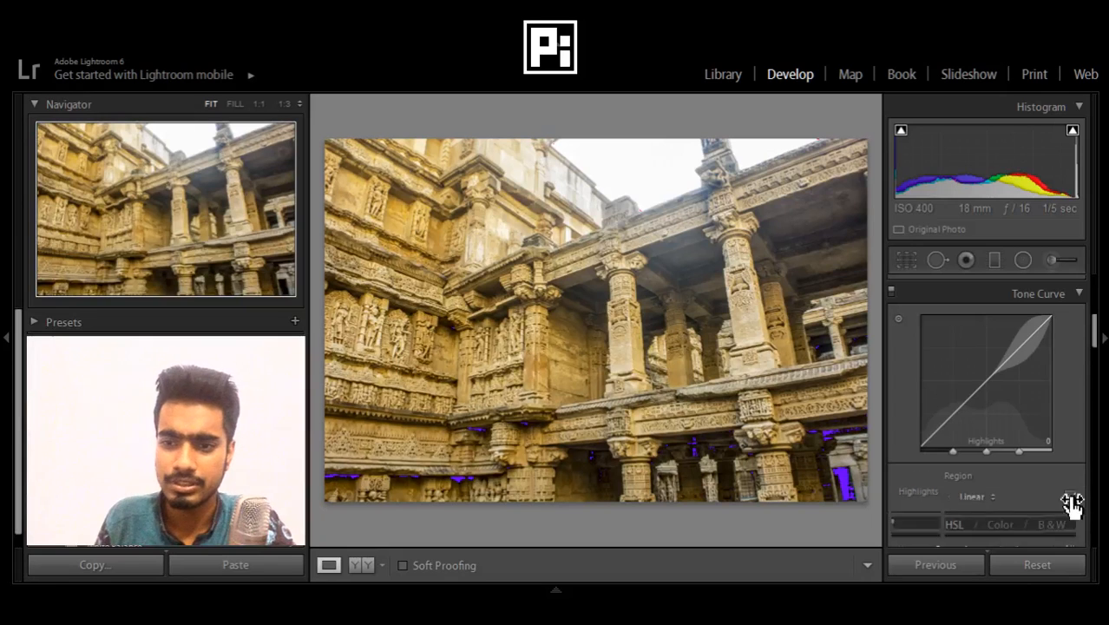
{"action": "scroll", "coordinate": [946, 484], "scroll_direction": "down", "scroll_amount": 3}
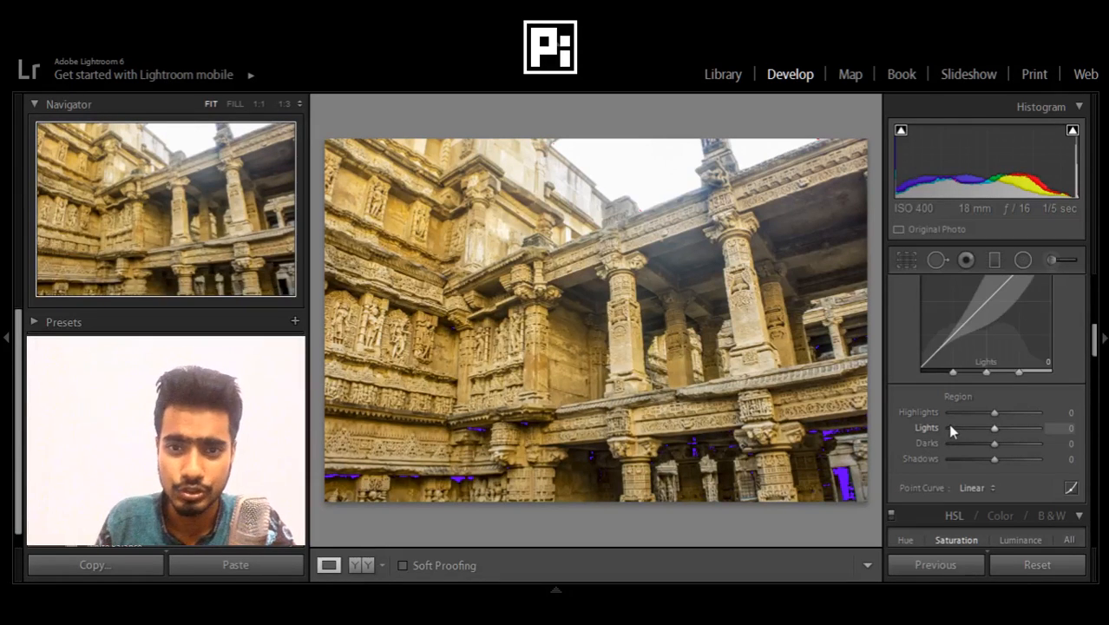
{"action": "scroll", "coordinate": [948, 423], "scroll_direction": "up", "scroll_amount": 8}
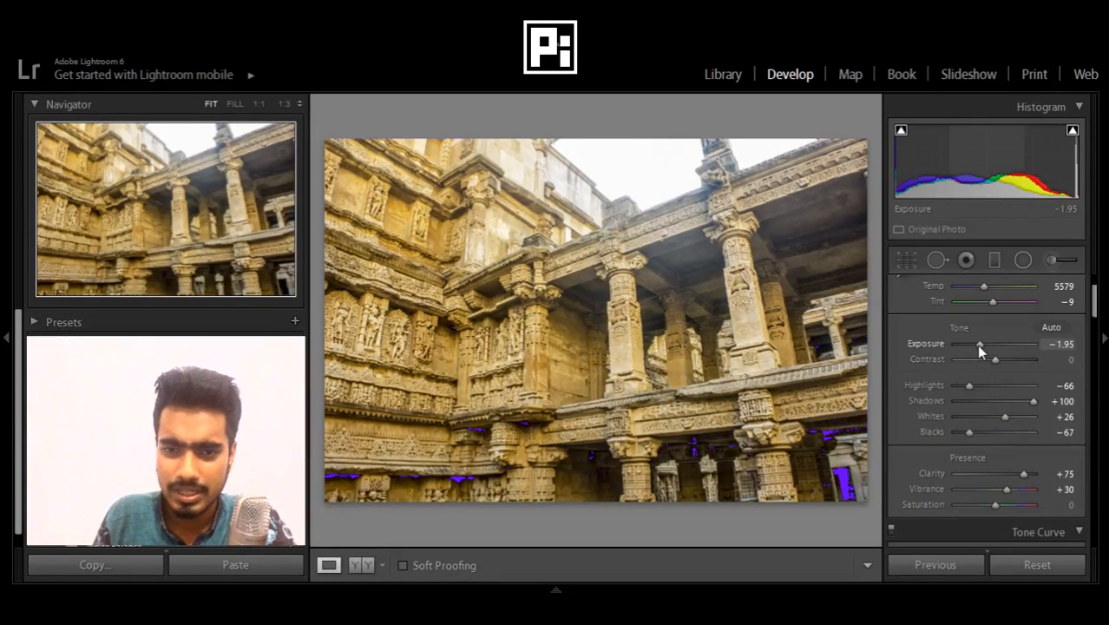
- Lower the Exposure to −2.37 and set the Tone Curve regions to Highlights +44, Lights +24, Darks −9 and Shadows −6
{"action": "left_click_drag", "start_coordinate": [978, 344], "coordinate": [975, 344]}
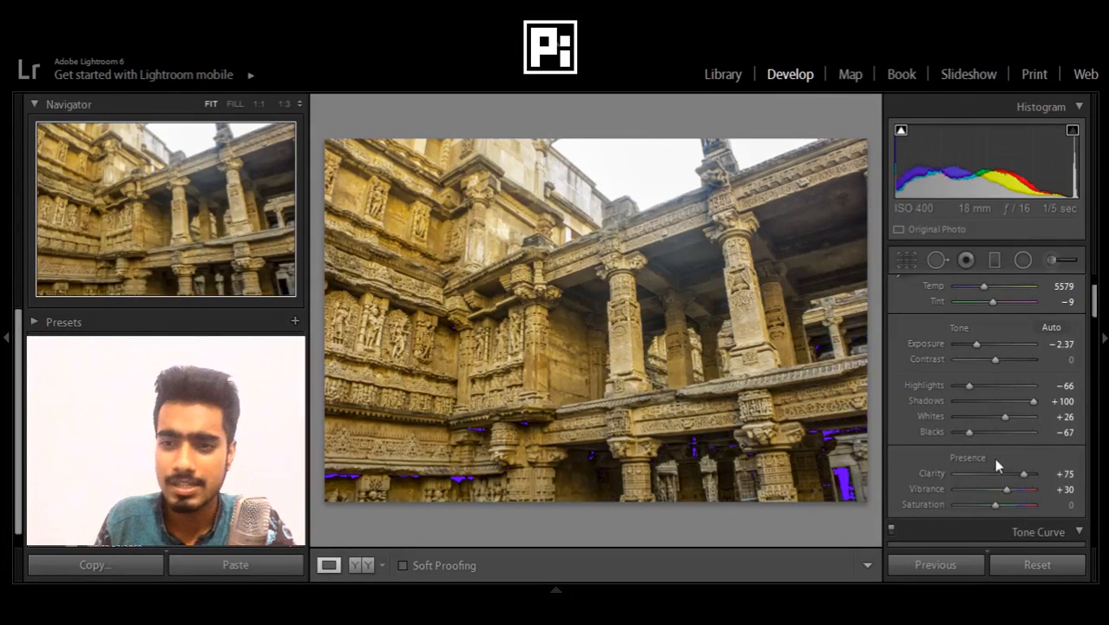
{"action": "scroll", "coordinate": [895, 406], "scroll_direction": "down", "scroll_amount": 6}
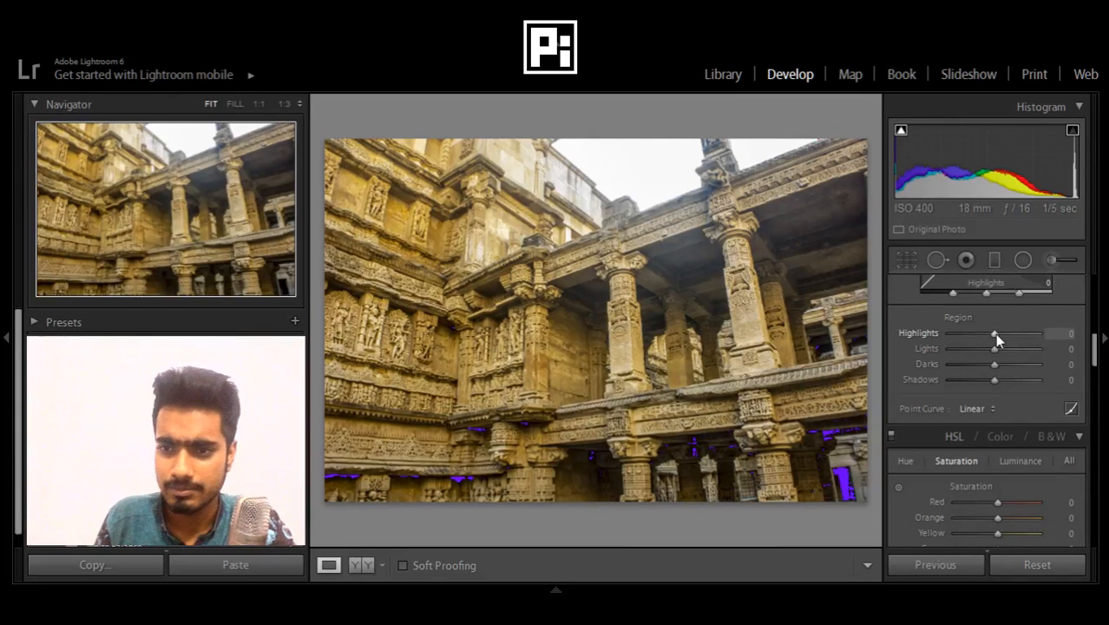
{"action": "left_click_drag", "start_coordinate": [994, 333], "coordinate": [989, 358]}
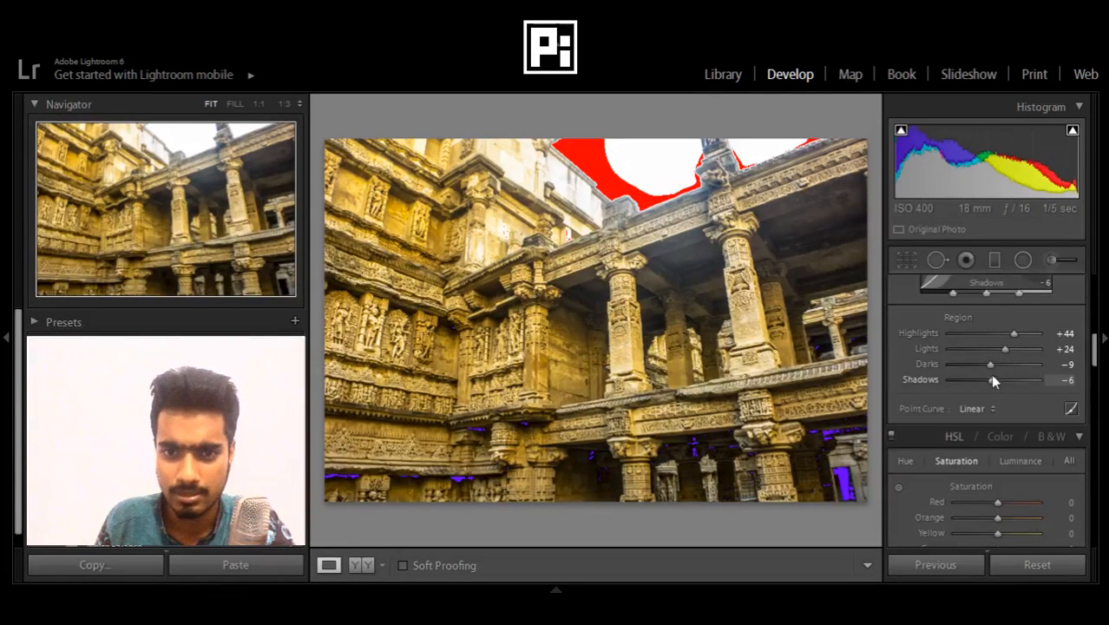
- Reduce the Vibrance to −1 and turn off the highlight and shadow clipping overlays on the photo
{"action": "scroll", "coordinate": [968, 340], "scroll_direction": "up", "scroll_amount": 5}
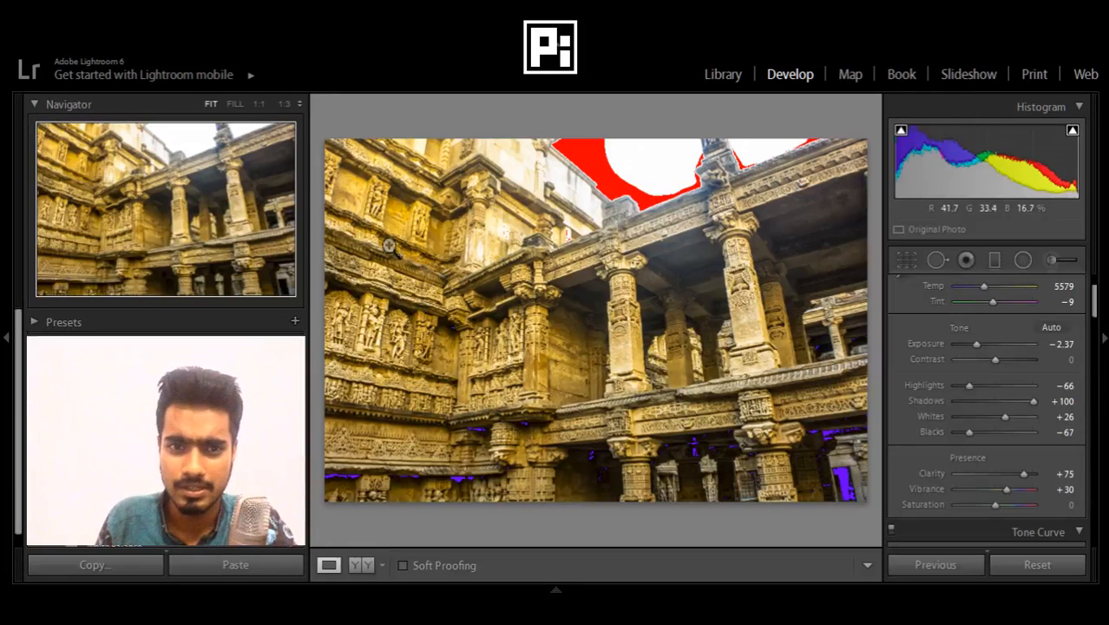
{"action": "double_click", "coordinate": [1003, 487]}
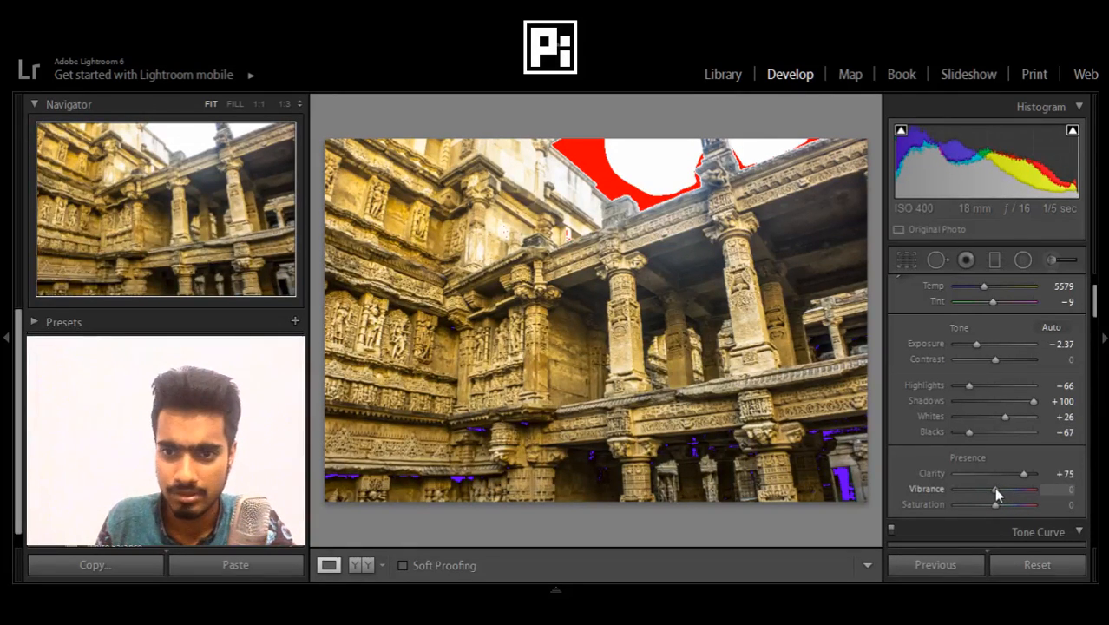
{"action": "left_click_drag", "start_coordinate": [996, 489], "coordinate": [1002, 489]}
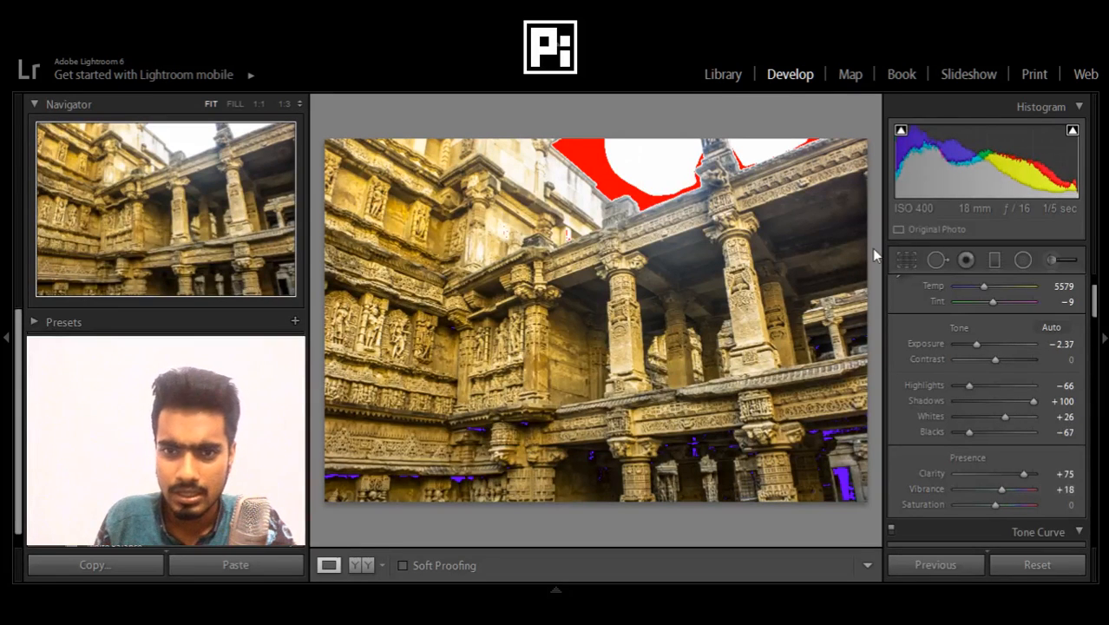
{"action": "key", "text": "j"}
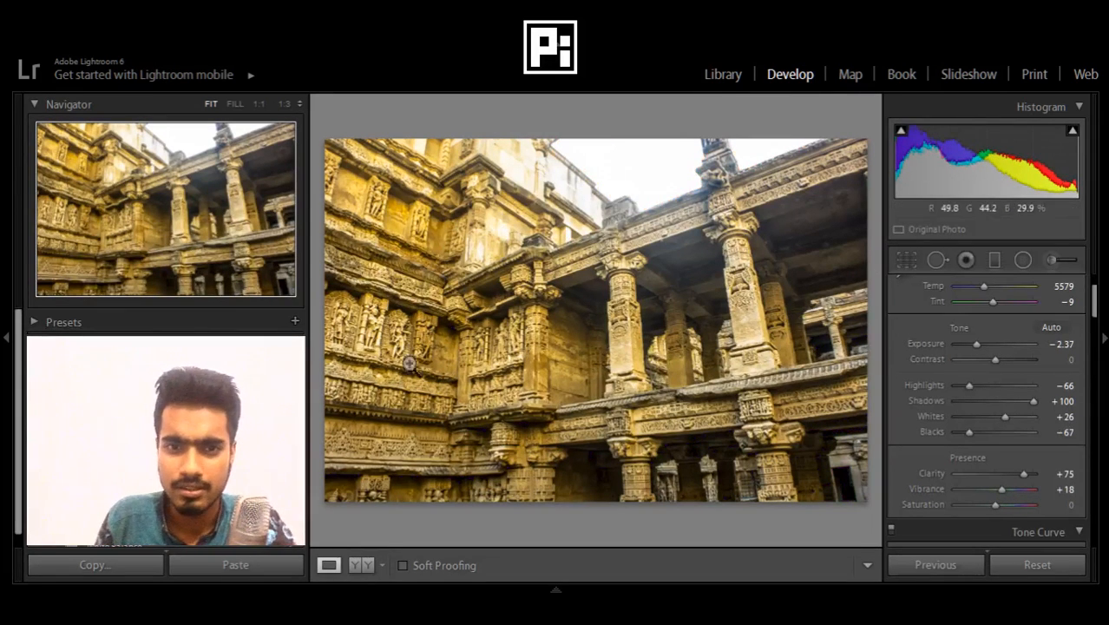
{"action": "left_click_drag", "start_coordinate": [1002, 487], "coordinate": [995, 492]}
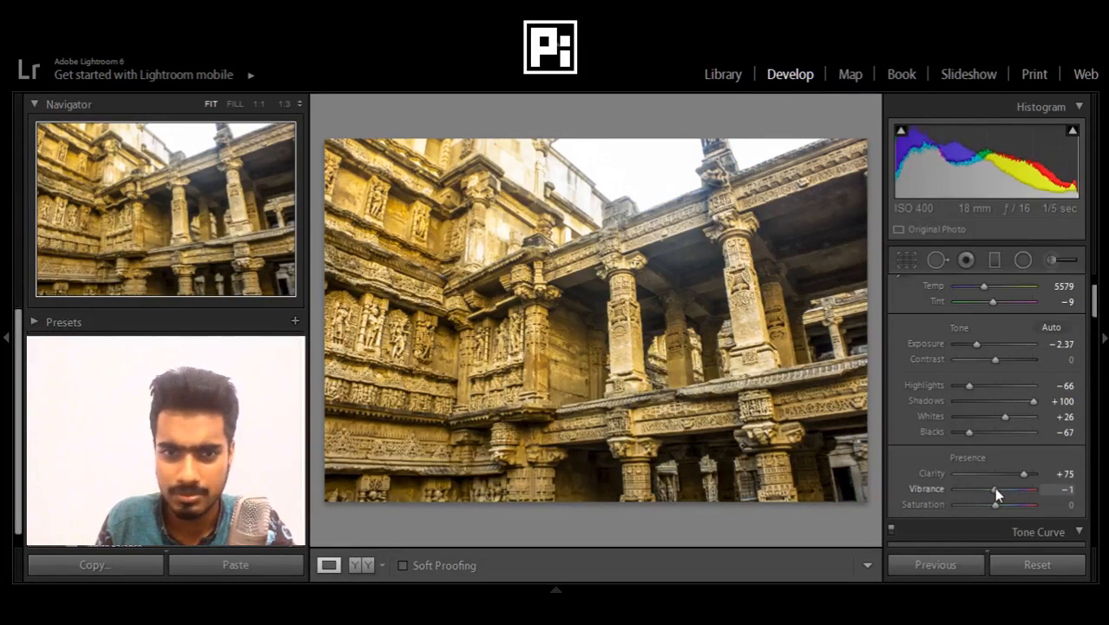
- Compare the edited photo with its original Before view several times, ending on the edited version
{"action": "scroll", "coordinate": [946, 377], "scroll_direction": "down", "scroll_amount": 4}
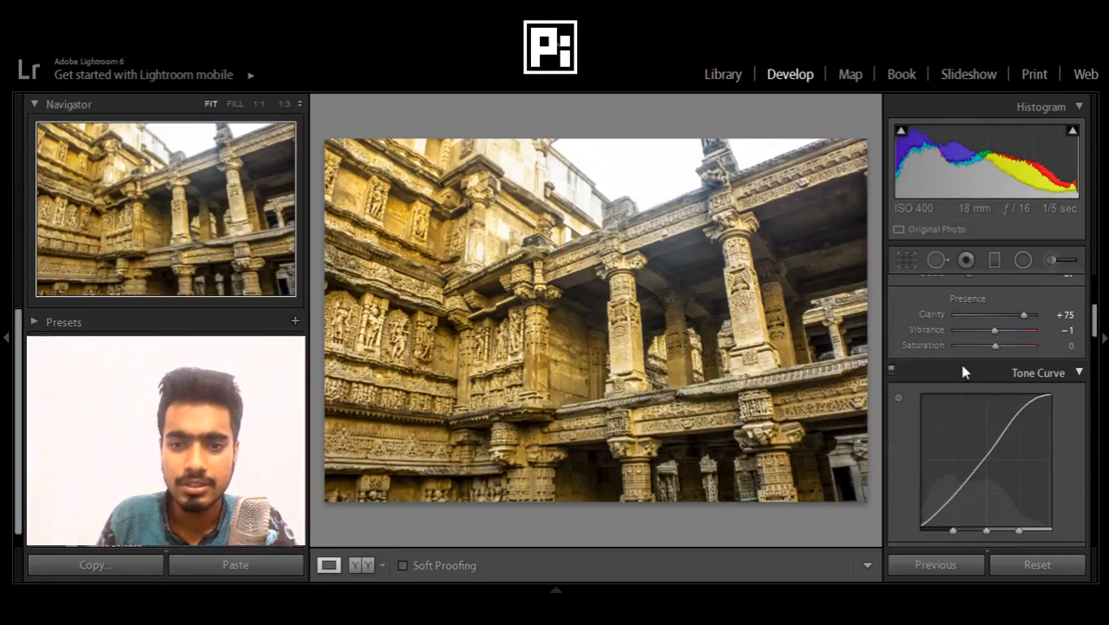
{"action": "scroll", "coordinate": [955, 369], "scroll_direction": "up", "scroll_amount": 4}
{"action": "key", "text": "backslash"}
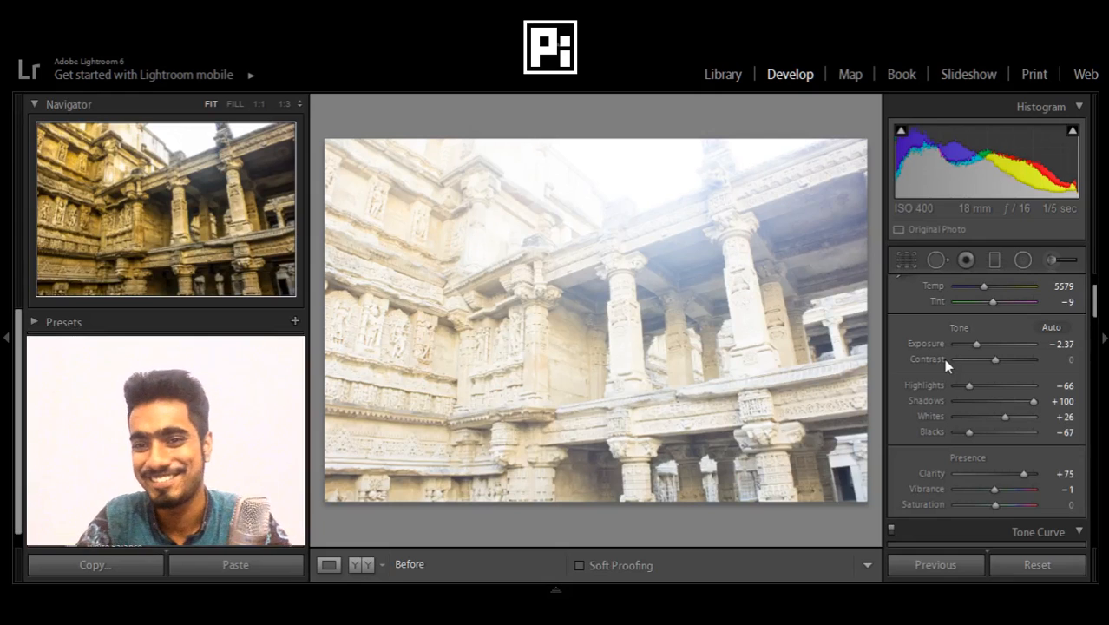
{"action": "key", "text": "backslash"}
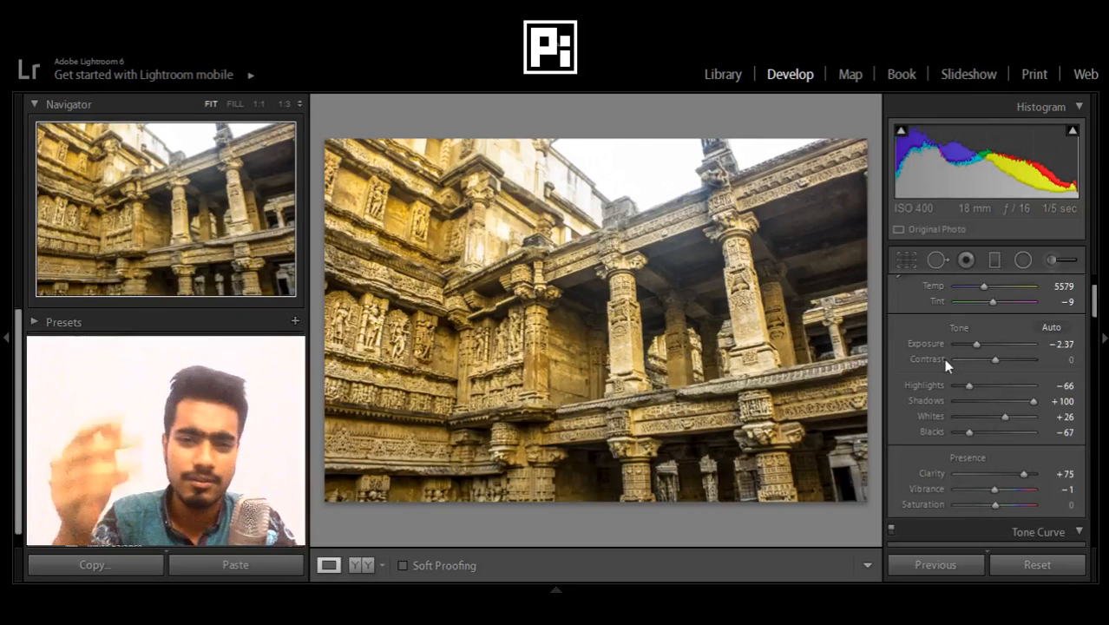
{"action": "key", "text": "backslash"}
{"action": "key", "text": "backslash"}
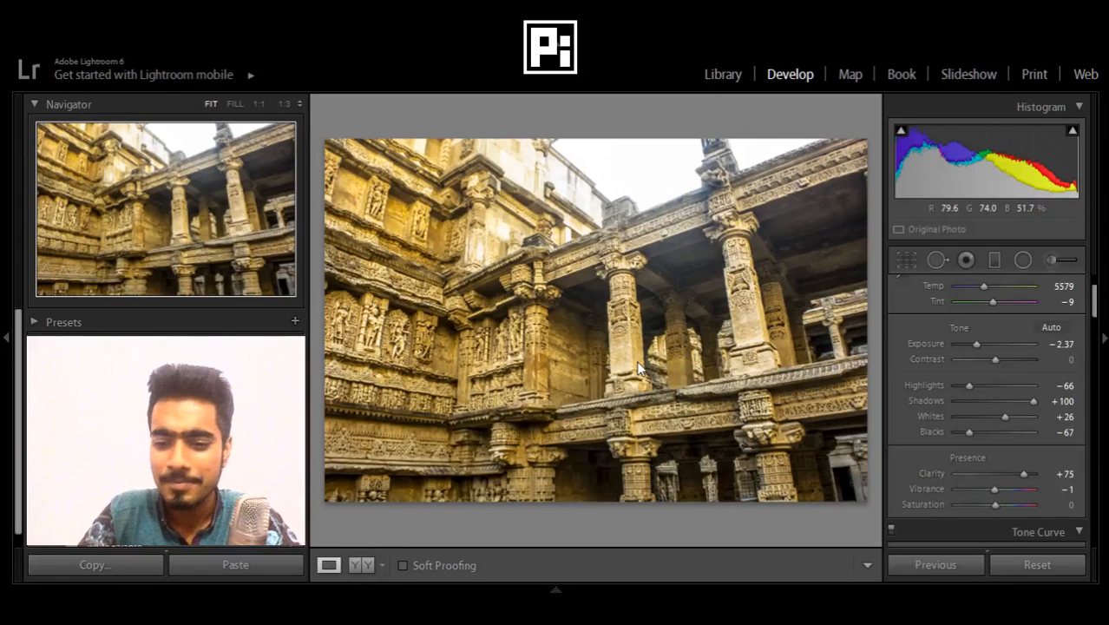
{"action": "key", "text": "backslash"}
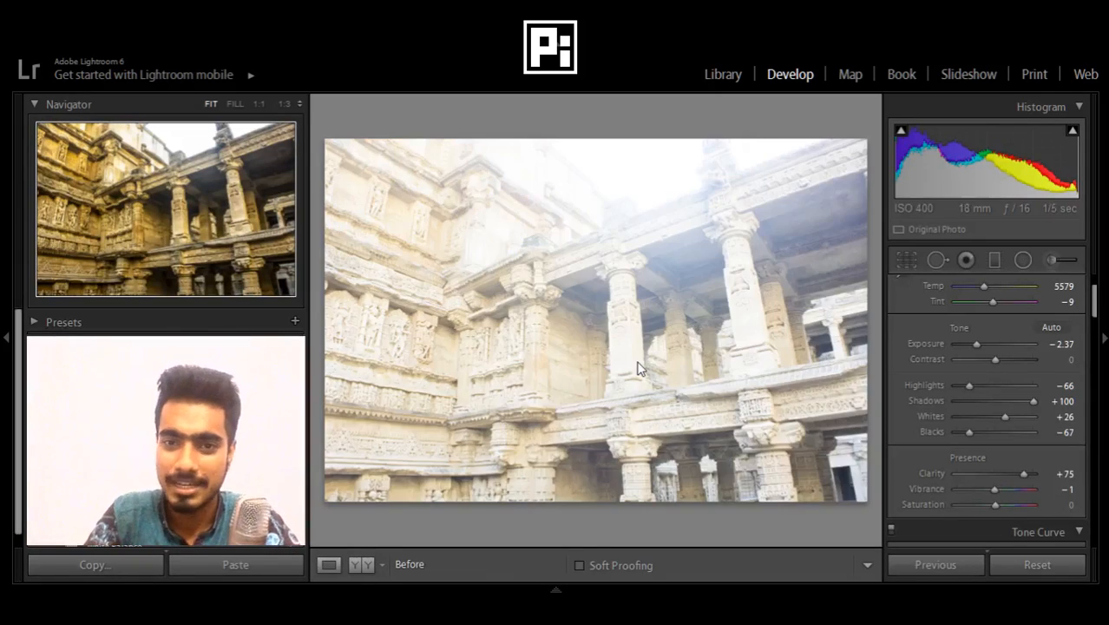
{"action": "key", "text": "backslash"}
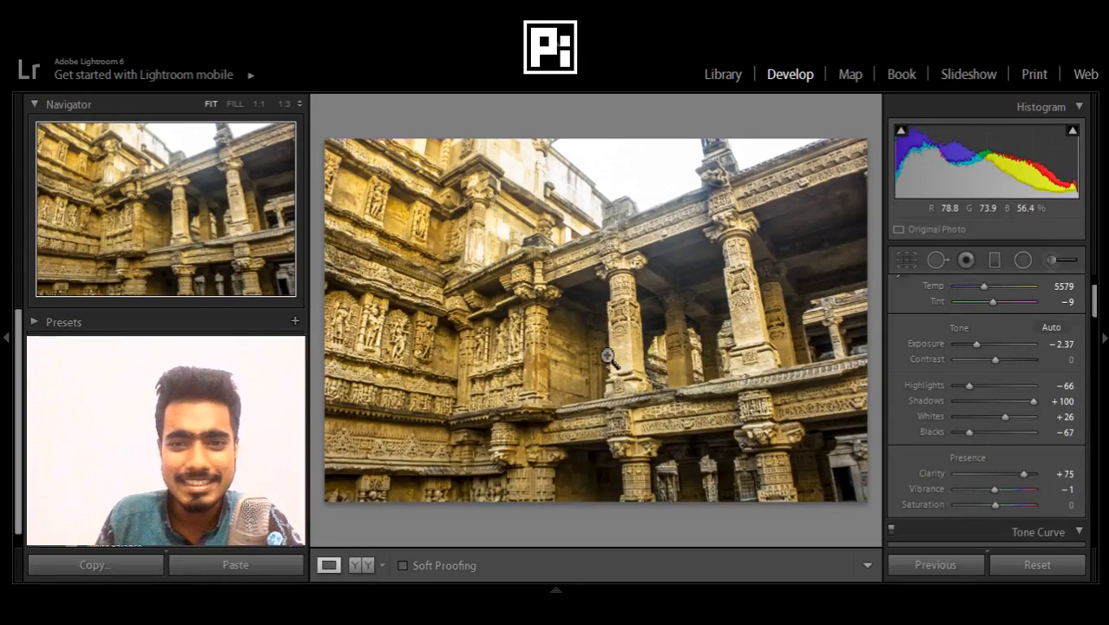
- Convert the photo to Black & White and set the Tone Curve regions to Highlights +67, Darks +39 and Shadows −50
{"action": "scroll", "coordinate": [1007, 326], "scroll_direction": "up", "scroll_amount": 2}
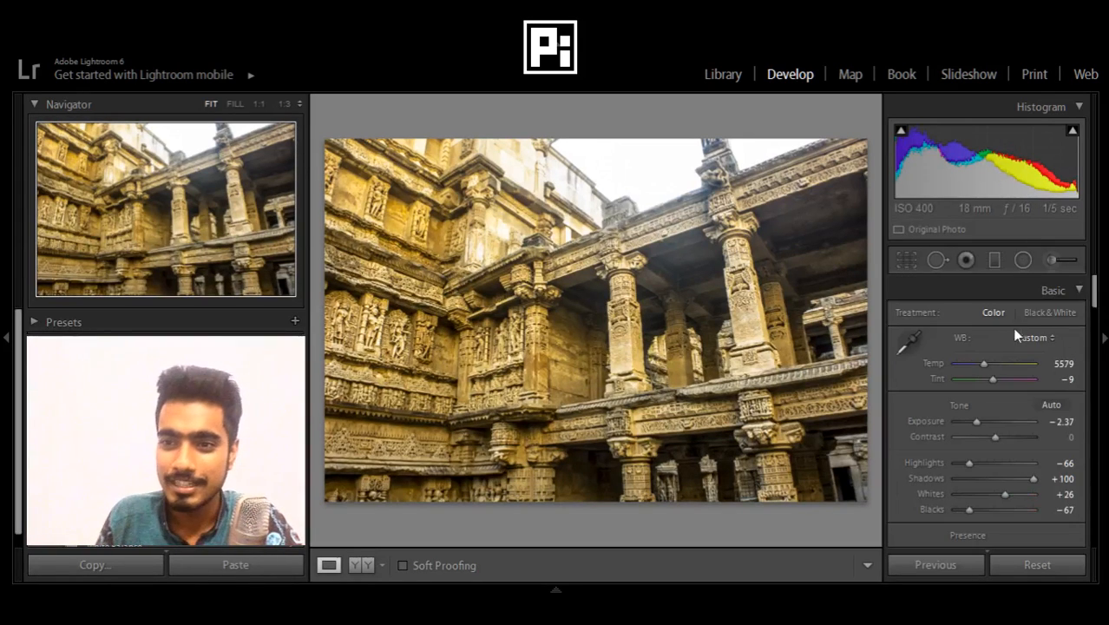
{"action": "left_click", "coordinate": [1033, 317]}
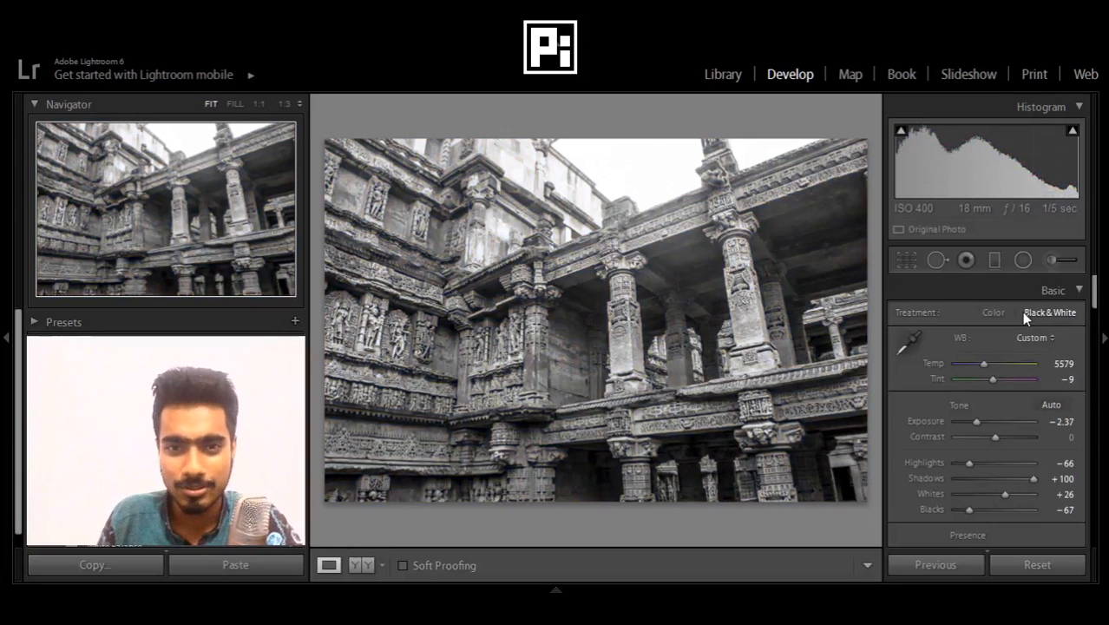
{"action": "scroll", "coordinate": [980, 341], "scroll_direction": "down", "scroll_amount": 5}
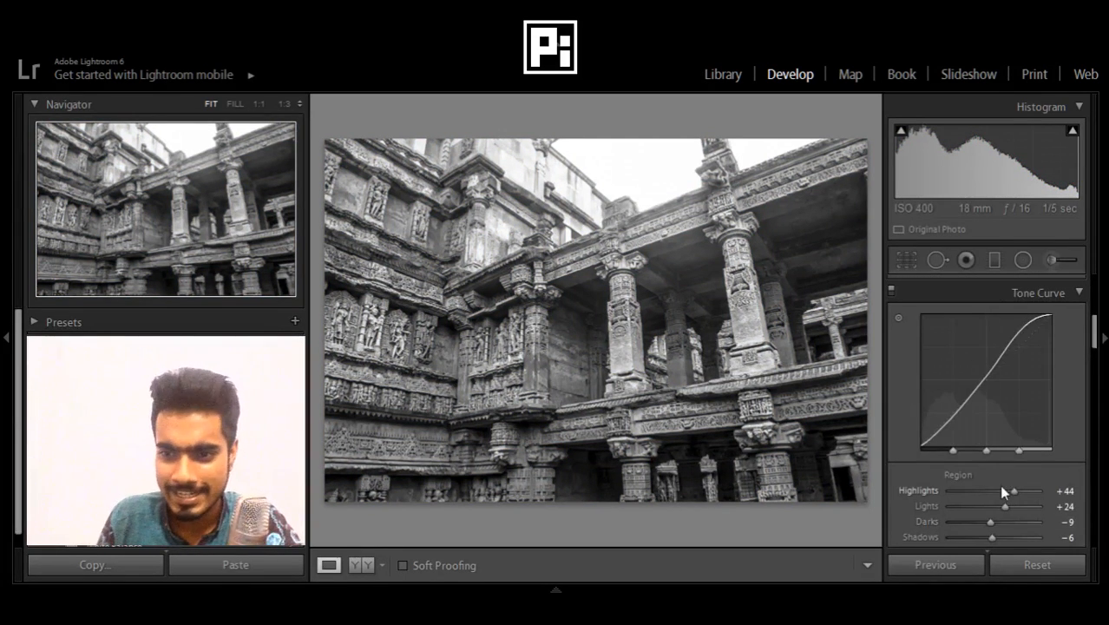
{"action": "left_click_drag", "start_coordinate": [1014, 490], "coordinate": [1023, 488]}
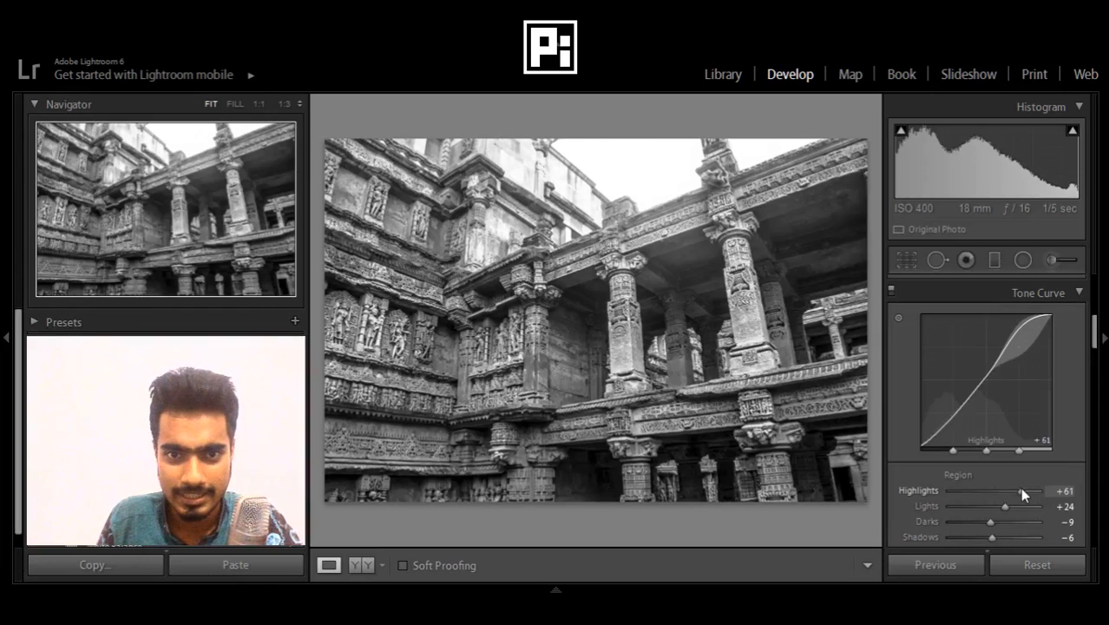
{"action": "scroll", "coordinate": [997, 453], "scroll_direction": "down", "scroll_amount": 2}
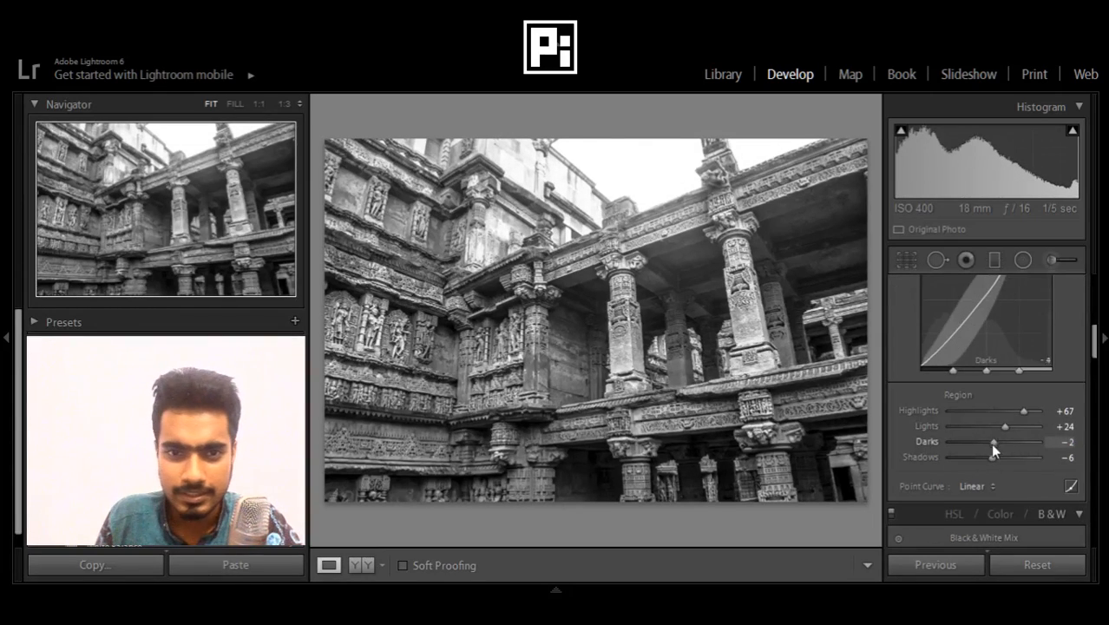
{"action": "mouse_move", "coordinate": [990, 443]}
{"action": "left_mouse_down"}
{"action": "mouse_move", "coordinate": [1021, 445]}
{"action": "mouse_move", "coordinate": [974, 454]}
{"action": "left_mouse_up"}
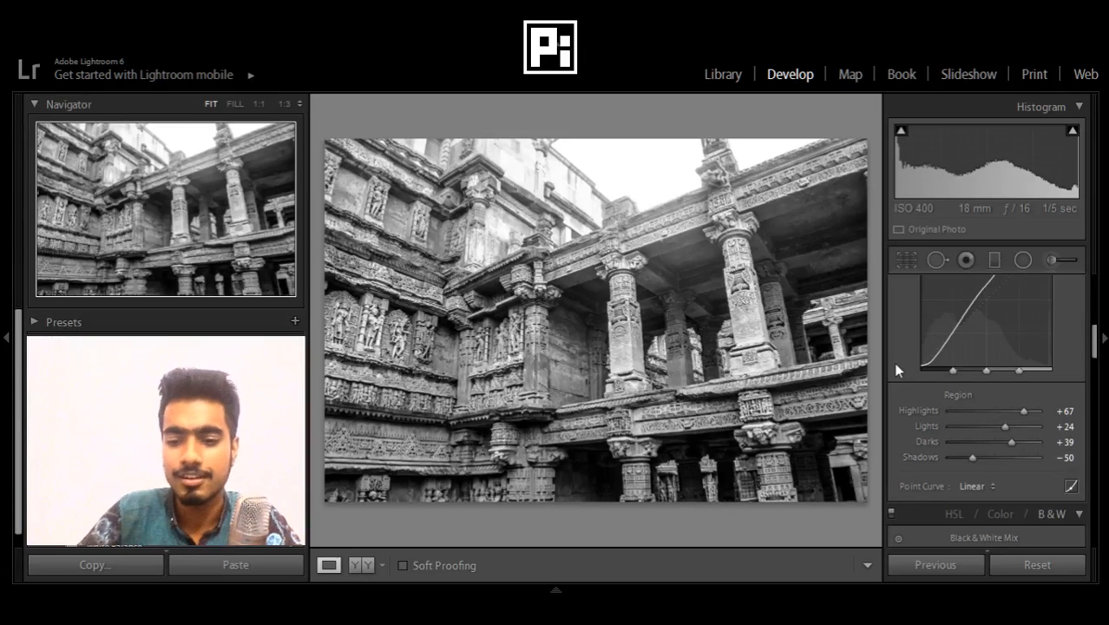
- Compare the black-and-white version with the original, and review the Tone Curve and Black & White Mix settings
{"action": "key", "text": "backslash"}
{"action": "key", "text": "backslash"}
{"action": "scroll", "coordinate": [954, 373], "scroll_direction": "down", "scroll_amount": 3}
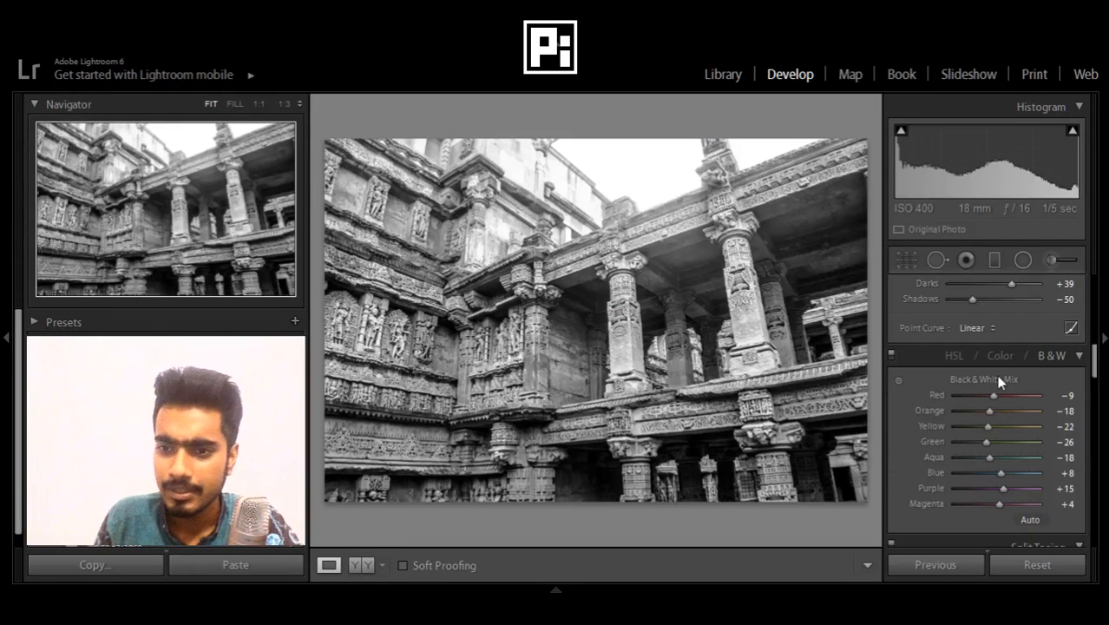
{"action": "scroll", "coordinate": [997, 384], "scroll_direction": "down", "scroll_amount": 2}
{"action": "scroll", "coordinate": [1031, 403], "scroll_direction": "up", "scroll_amount": 3}
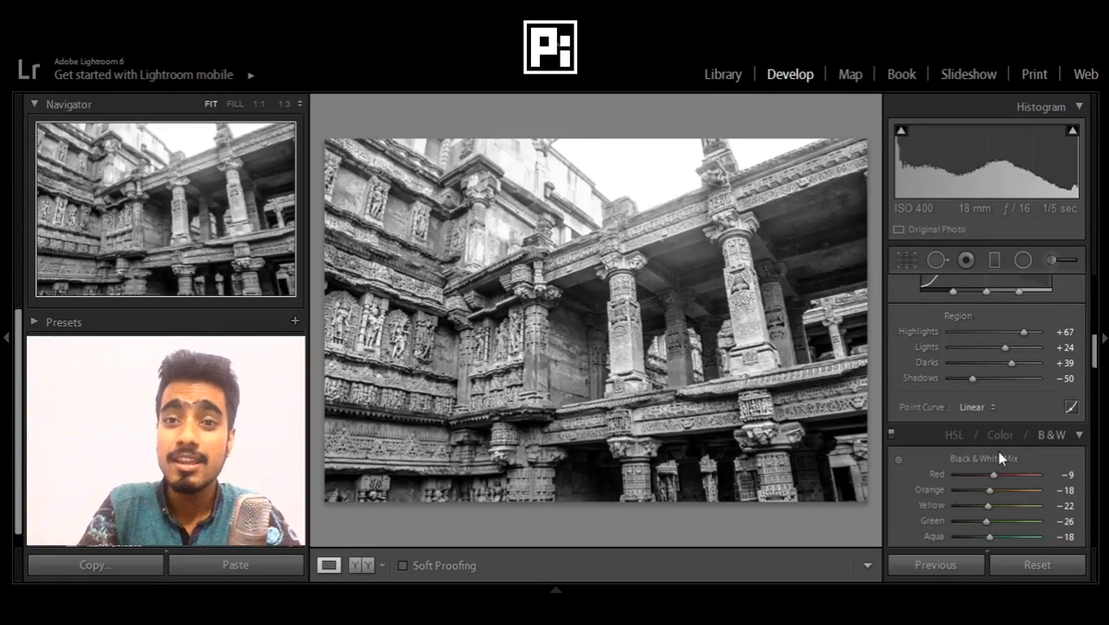
{"action": "scroll", "coordinate": [997, 451], "scroll_direction": "up", "scroll_amount": 6}
{"action": "scroll", "coordinate": [1000, 365], "scroll_direction": "down", "scroll_amount": 4}
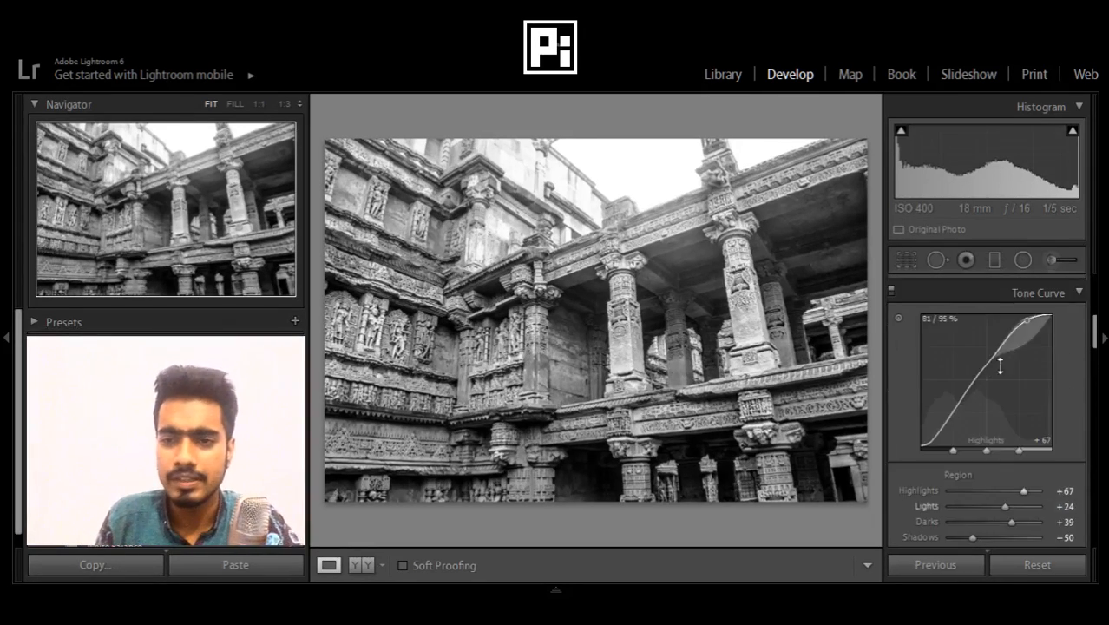
{"action": "scroll", "coordinate": [997, 373], "scroll_direction": "down", "scroll_amount": 4}
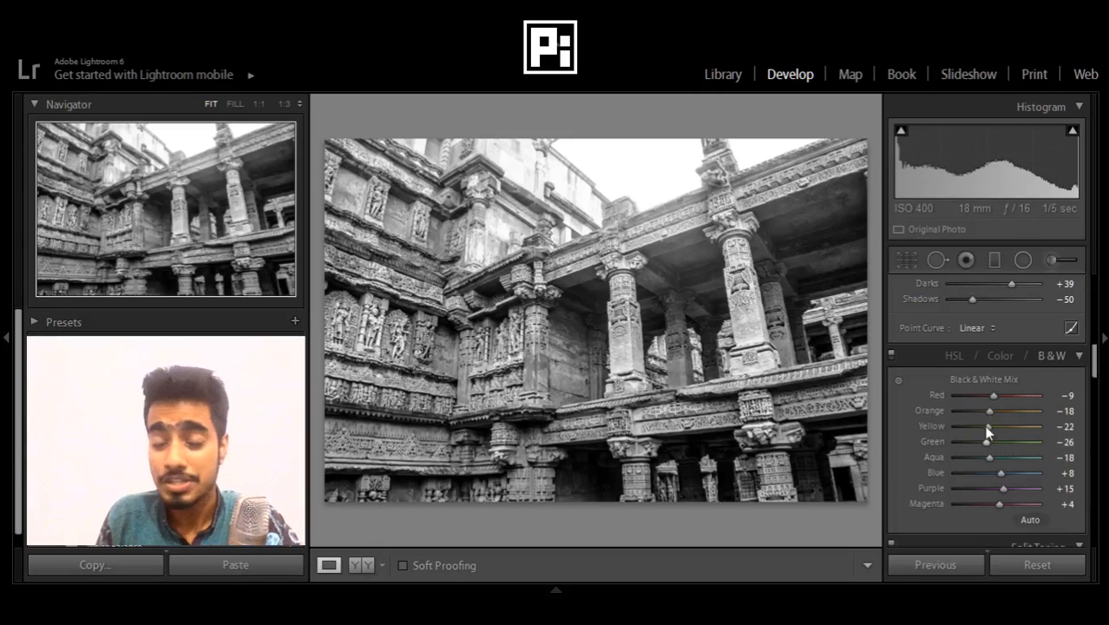
- Set the Black & White Mix to Orange −33 and Yellow −13, with Red, Green, Aqua and Blue at −100
{"action": "left_click_drag", "start_coordinate": [989, 413], "coordinate": [1060, 415]}
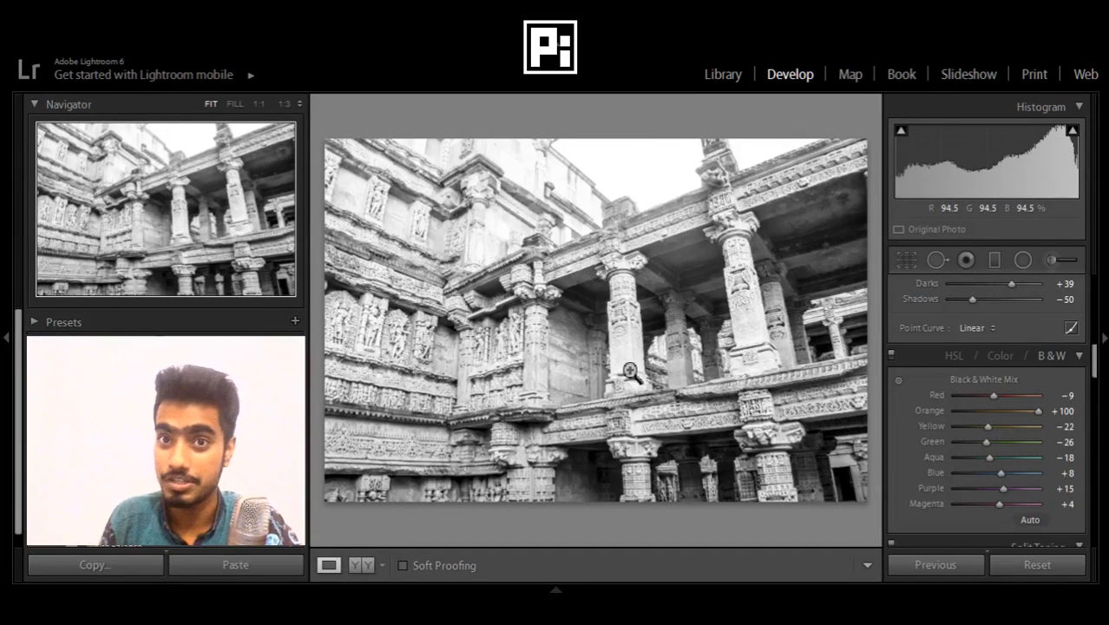
{"action": "double_click", "coordinate": [918, 409]}
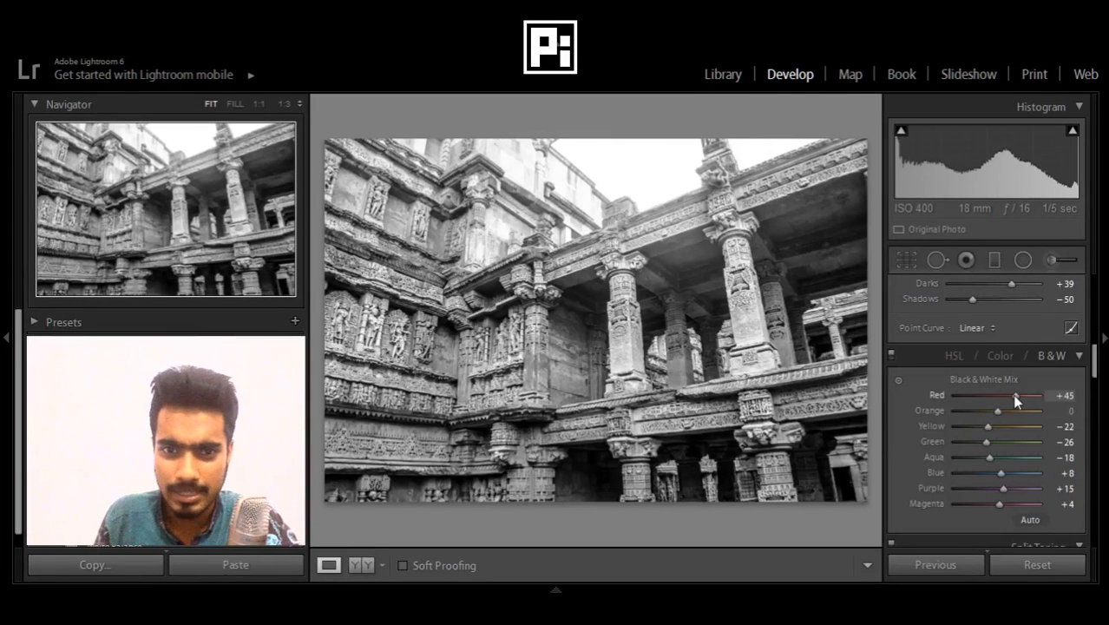
{"action": "left_click_drag", "start_coordinate": [1012, 393], "coordinate": [914, 459]}
{"action": "left_click_drag", "start_coordinate": [1000, 473], "coordinate": [942, 482]}
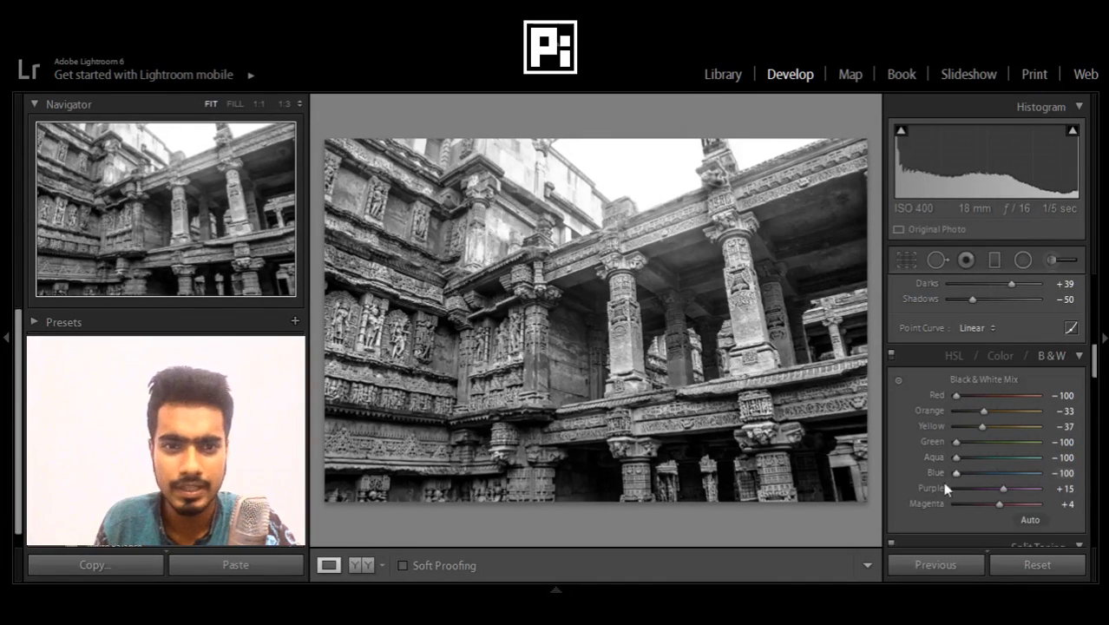
{"action": "left_click_drag", "start_coordinate": [978, 426], "coordinate": [984, 432]}
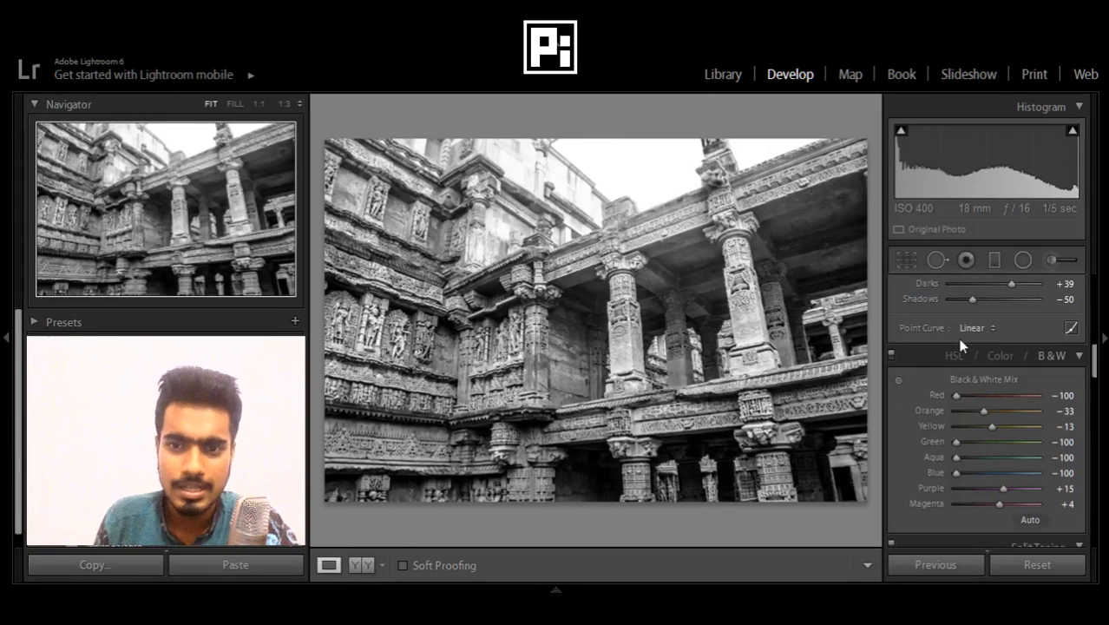
- Lower the Basic Highlights to −100 to recover detail in the brightest areas of the black-and-white photo
{"action": "scroll", "coordinate": [963, 338], "scroll_direction": "down", "scroll_amount": 3}
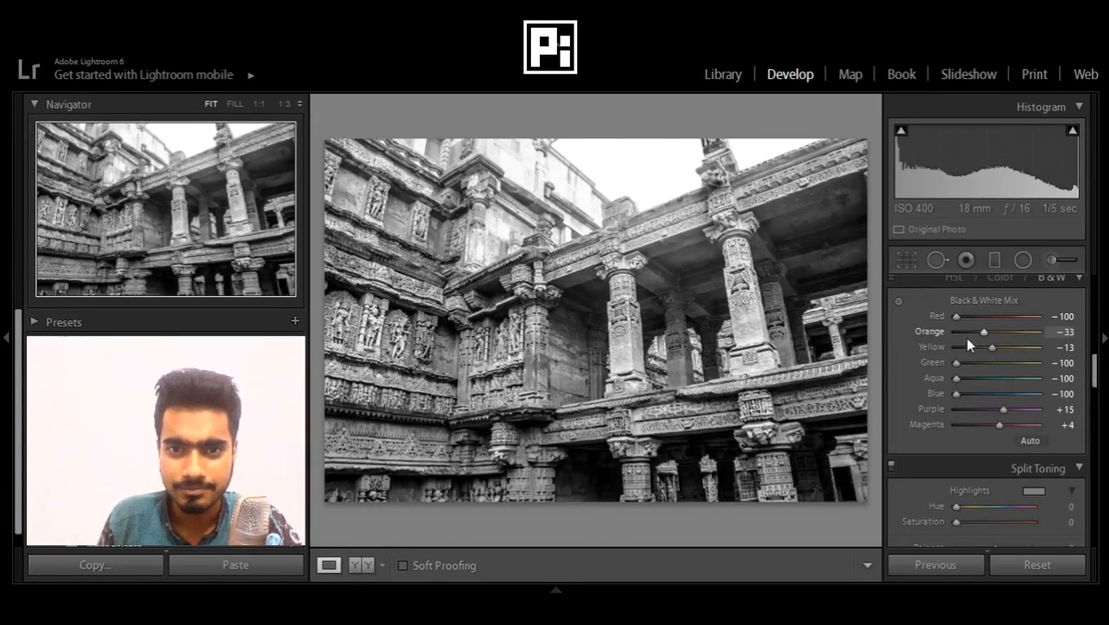
{"action": "scroll", "coordinate": [965, 337], "scroll_direction": "up", "scroll_amount": 6}
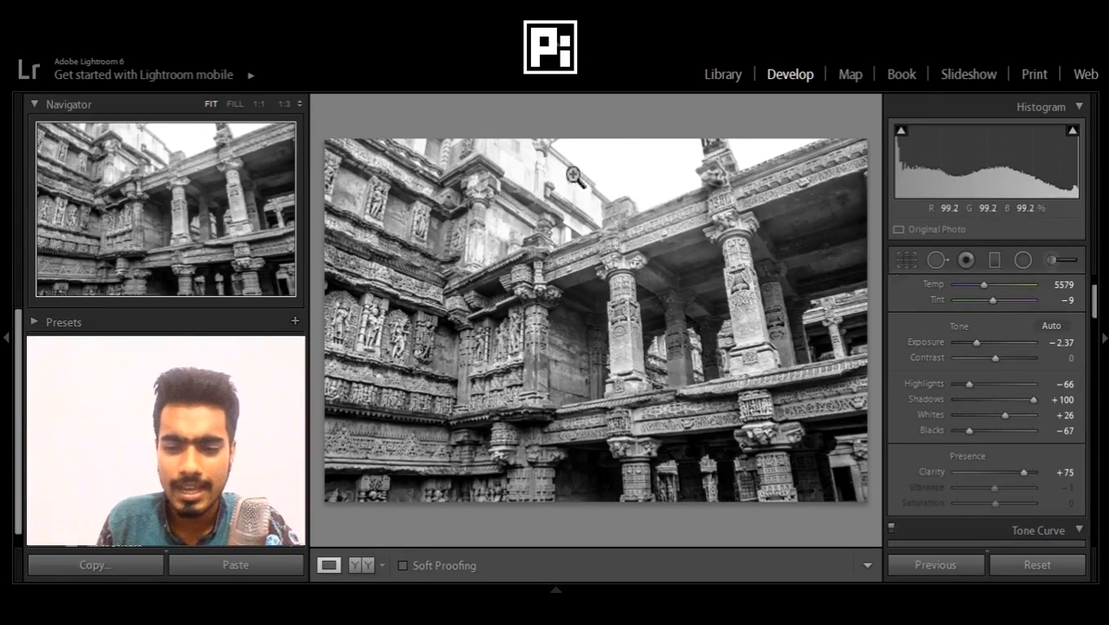
{"action": "scroll", "coordinate": [958, 443], "scroll_direction": "up", "scroll_amount": 3}
{"action": "scroll", "coordinate": [962, 390], "scroll_direction": "down", "scroll_amount": 6}
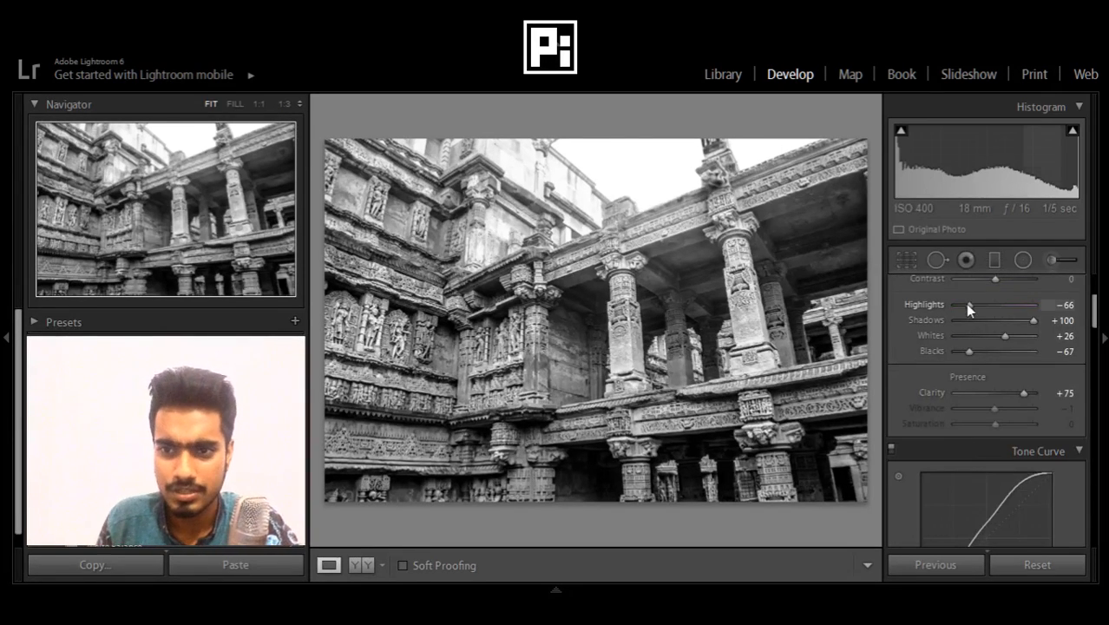
{"action": "left_click_drag", "start_coordinate": [969, 305], "coordinate": [955, 304]}
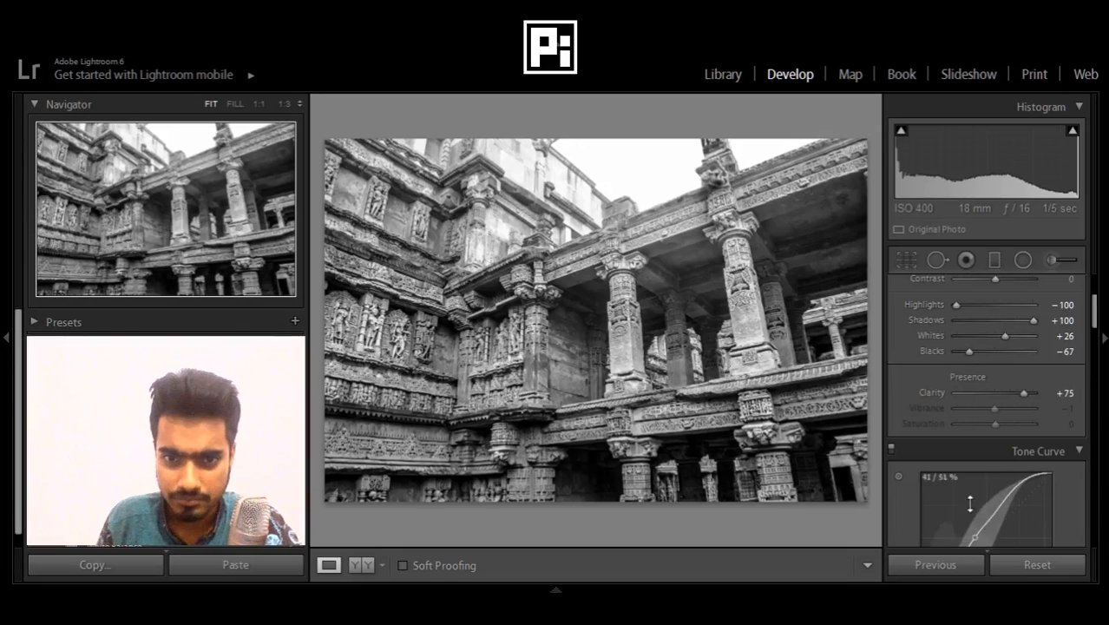
- Activate the Adjustment Brush with Highlights at −100, and reset its Exposure and Clarity to 0
{"action": "scroll", "coordinate": [975, 425], "scroll_direction": "up", "scroll_amount": 2}
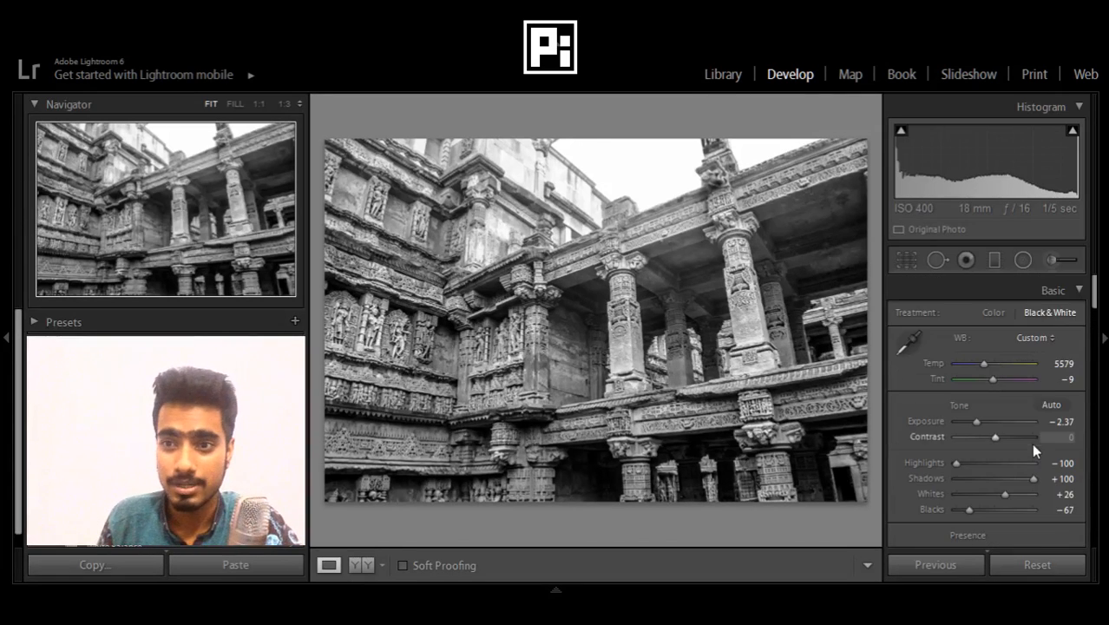
{"action": "left_click", "coordinate": [1057, 261]}
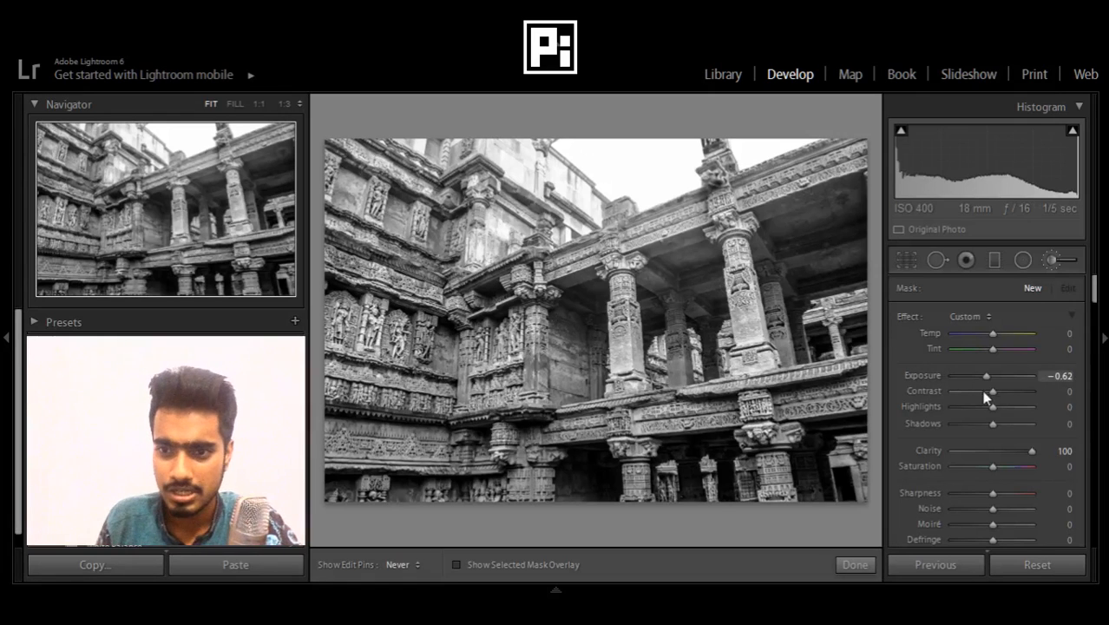
{"action": "double_click", "coordinate": [952, 381]}
{"action": "left_click_drag", "start_coordinate": [993, 410], "coordinate": [912, 413]}
{"action": "double_click", "coordinate": [933, 453]}
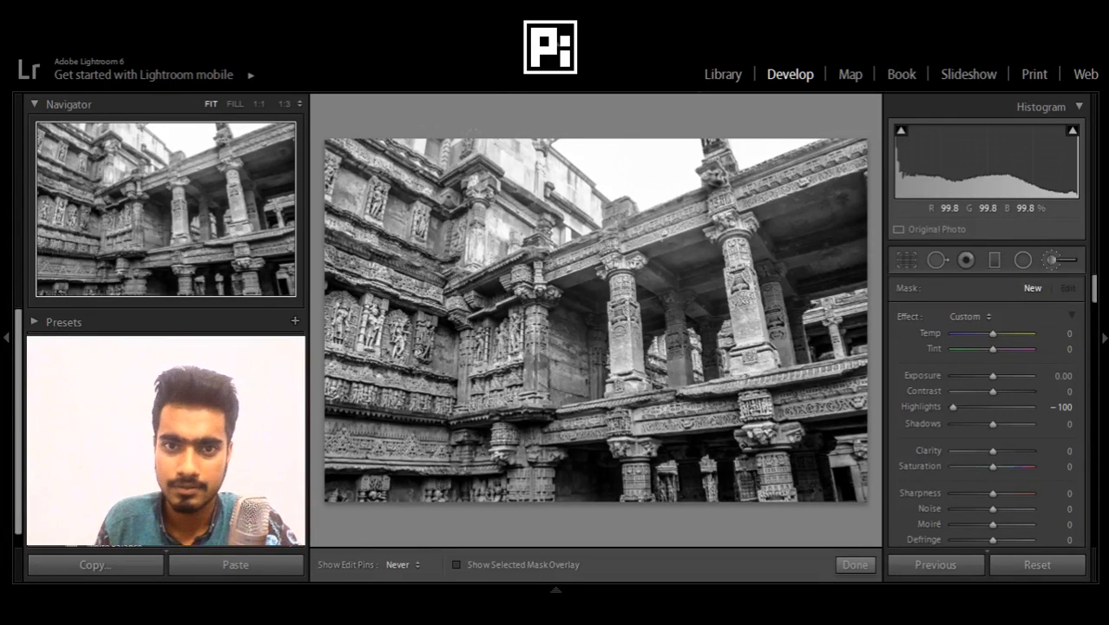
- Paint over the bright area with the Adjustment Brush, set its Exposure to −0.50, and close the brush
{"action": "left_click", "coordinate": [486, 201]}
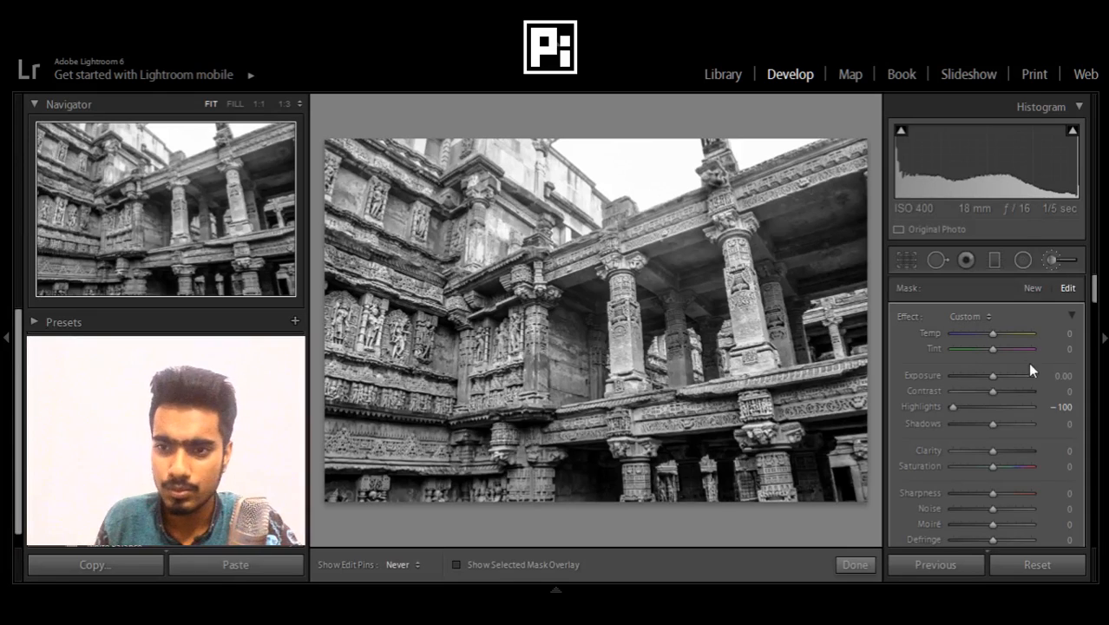
{"action": "left_click_drag", "start_coordinate": [995, 376], "coordinate": [989, 376]}
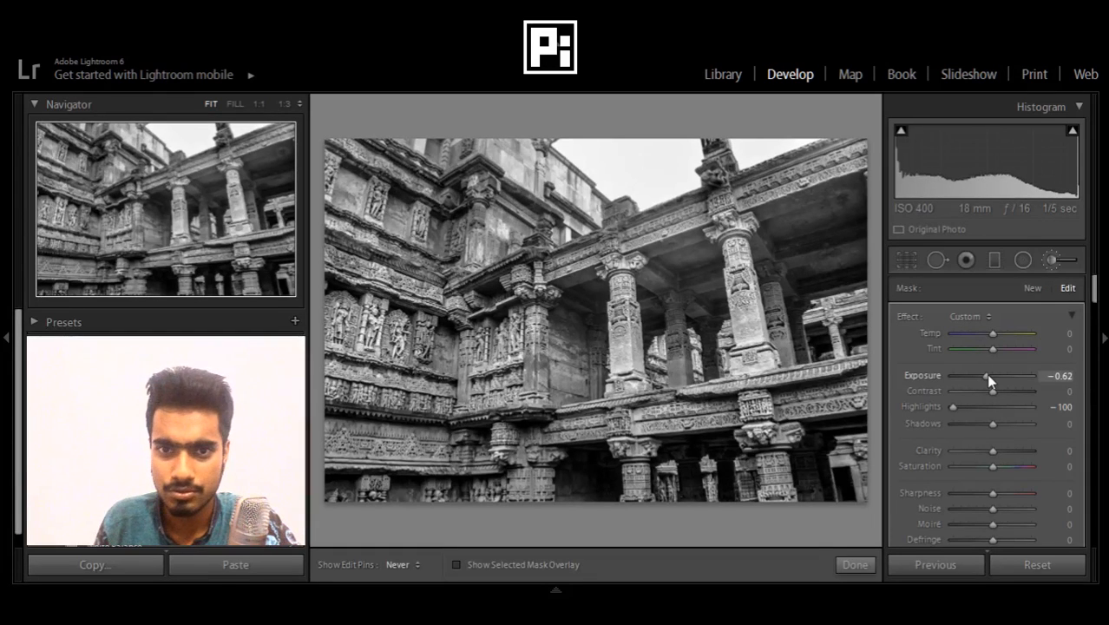
{"action": "left_click", "coordinate": [1060, 376]}
{"action": "type", "text": "-0.5"}
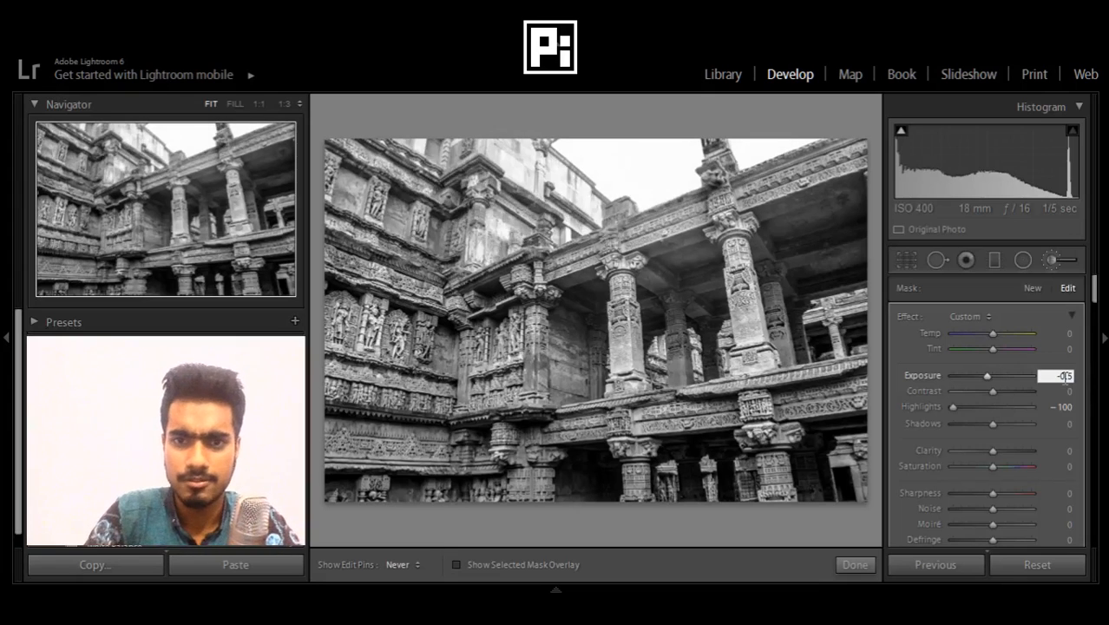
{"action": "key", "text": "Return"}
{"action": "key", "text": "alt"}
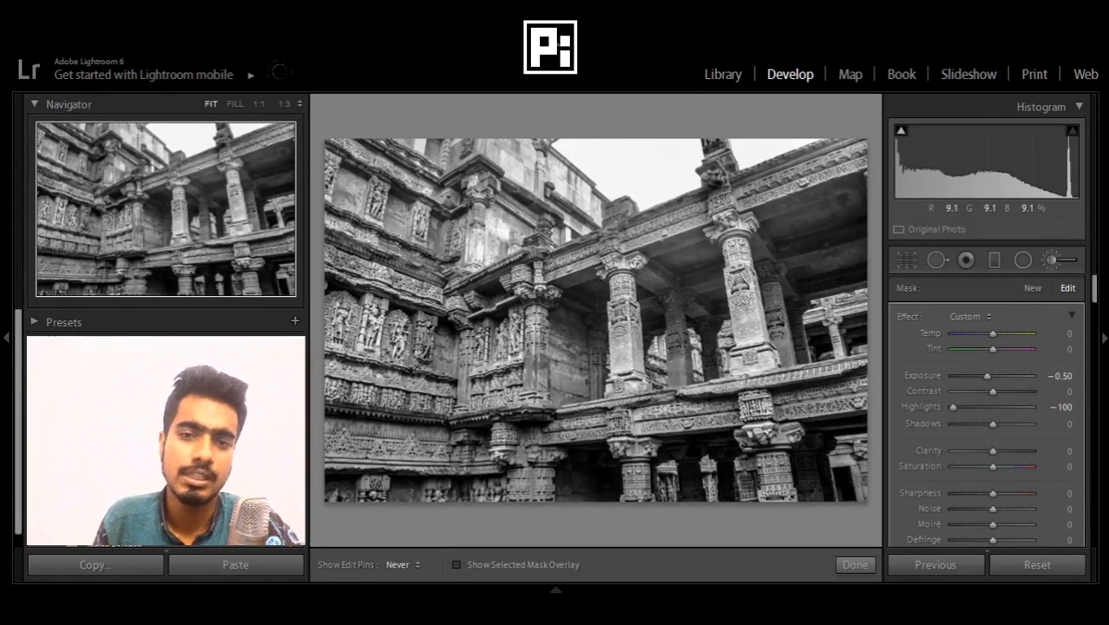
{"action": "left_click", "coordinate": [1057, 260]}
- Review the Split Toning settings for highlights and shadows
{"action": "scroll", "coordinate": [995, 437], "scroll_direction": "down", "scroll_amount": 8}
{"action": "scroll", "coordinate": [995, 438], "scroll_direction": "down", "scroll_amount": 5}
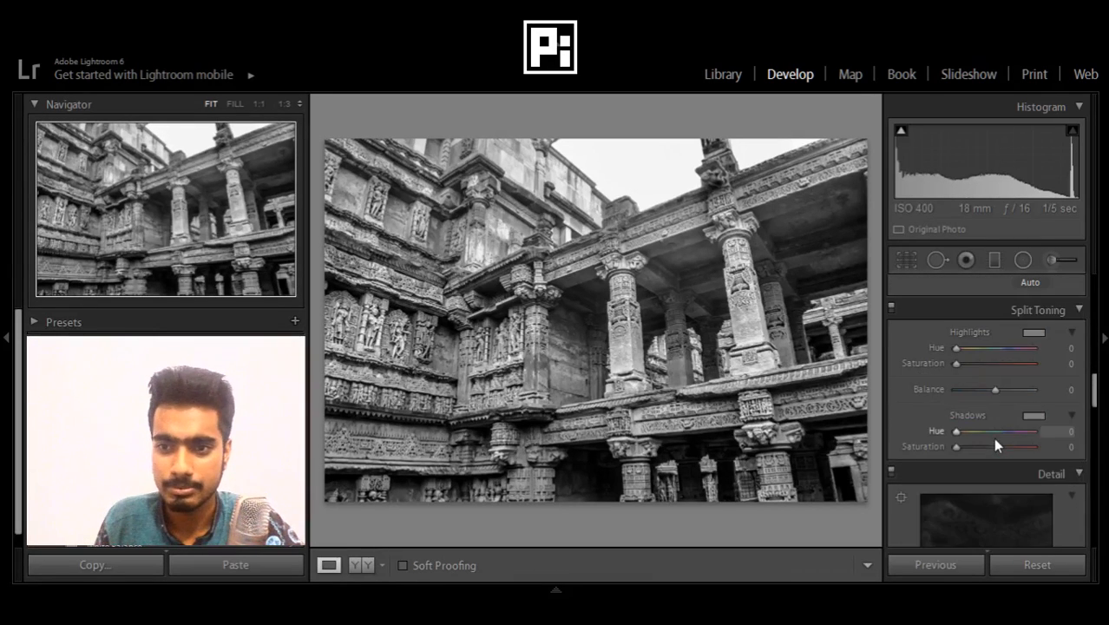
{"action": "scroll", "coordinate": [990, 441], "scroll_direction": "up", "scroll_amount": 2}
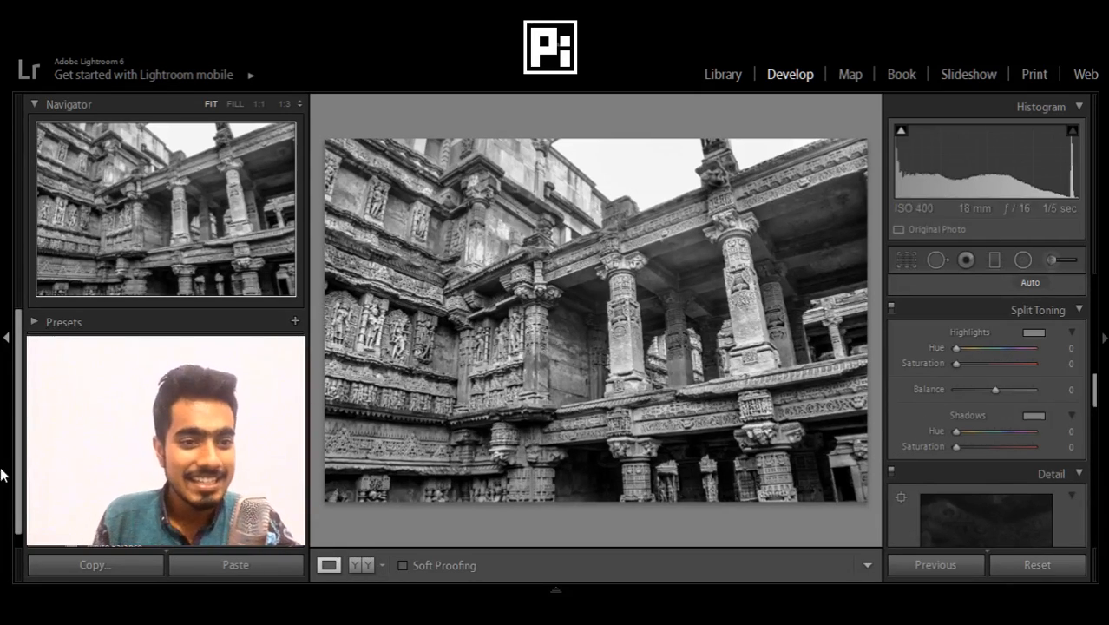
- Open the first photo of folder 2 under Mt. Abu in the Library's Loupe view and hide all panels
{"action": "left_click", "coordinate": [734, 69]}
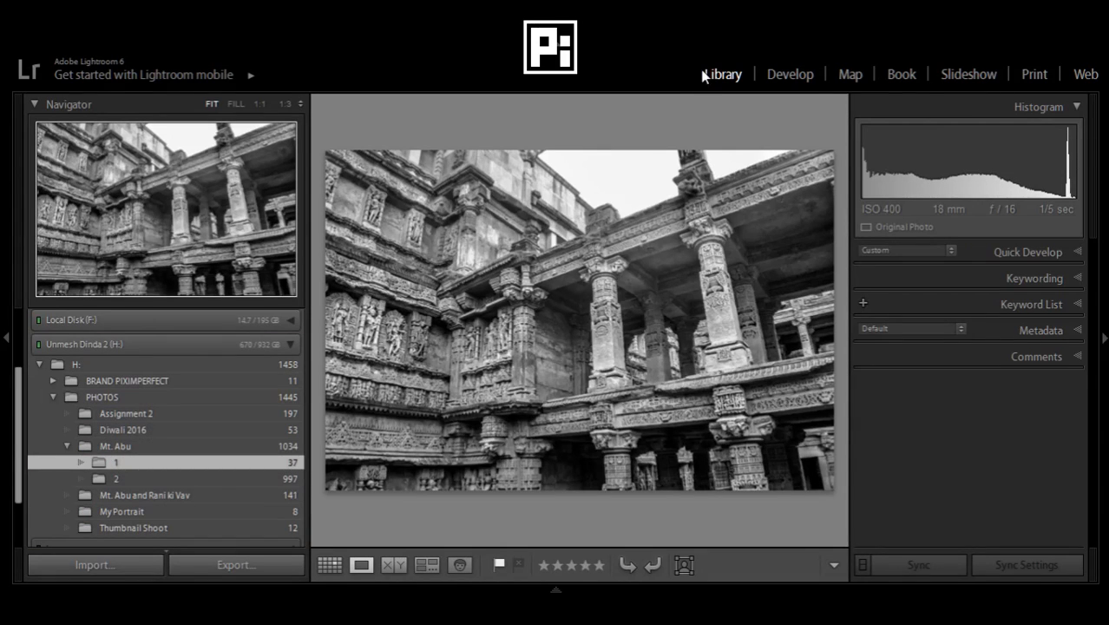
{"action": "left_click", "coordinate": [161, 476]}
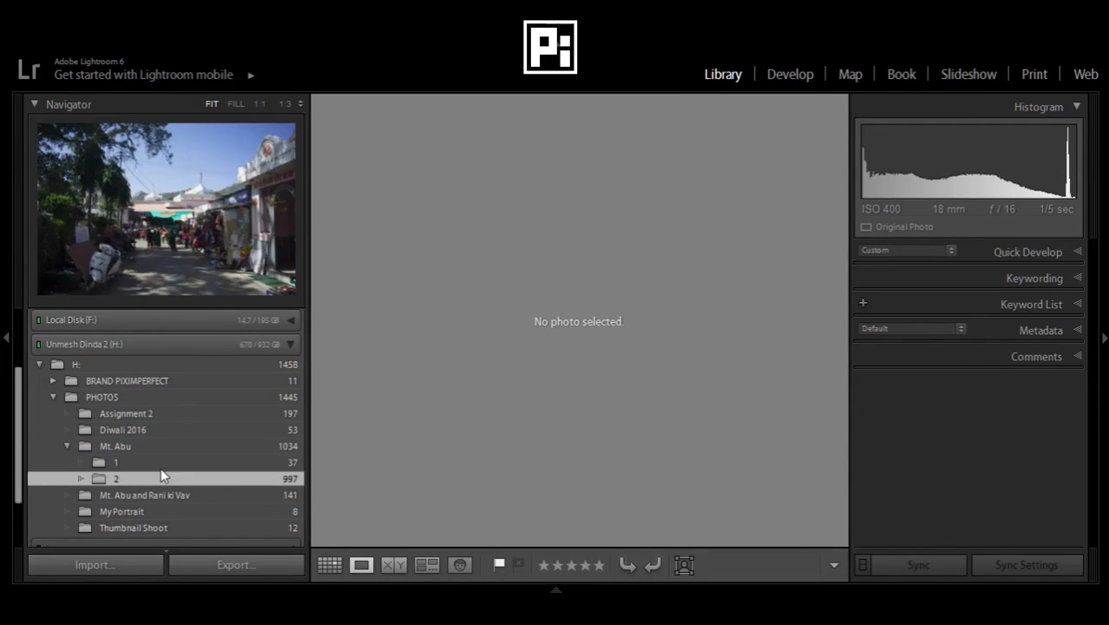
{"action": "left_click", "coordinate": [160, 462]}
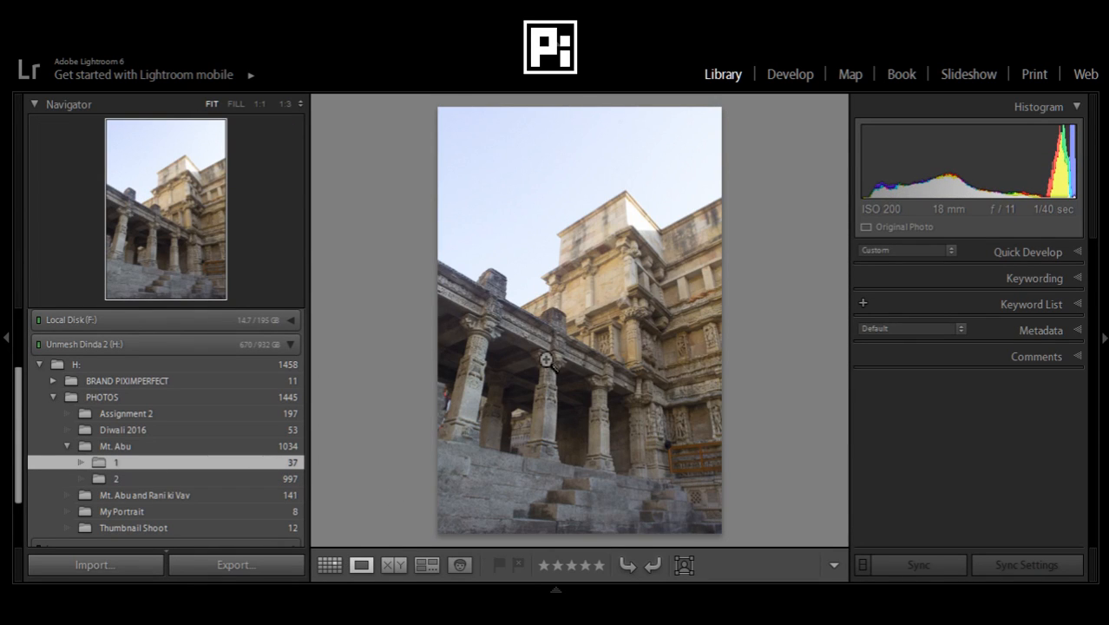
{"action": "key", "text": "g"}
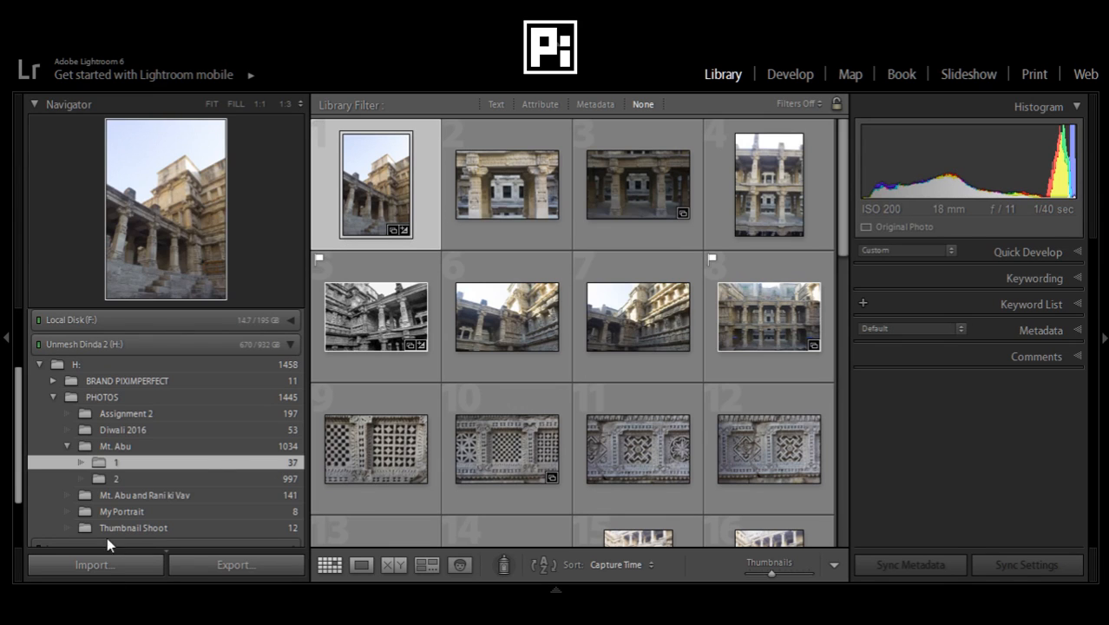
{"action": "left_click", "coordinate": [135, 478]}
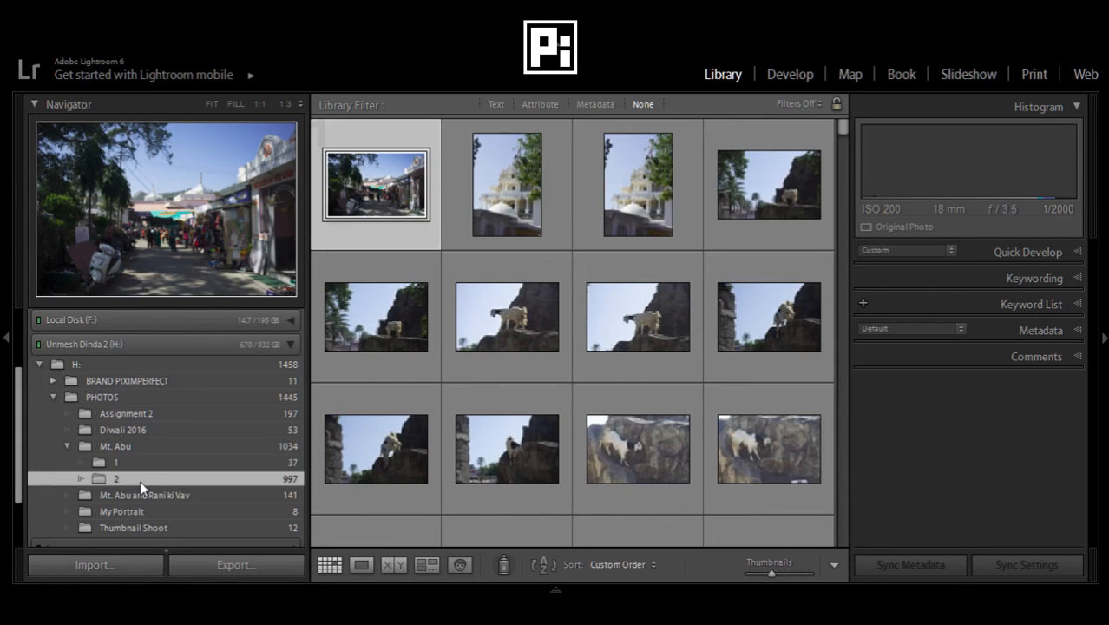
{"action": "double_click", "coordinate": [376, 193]}
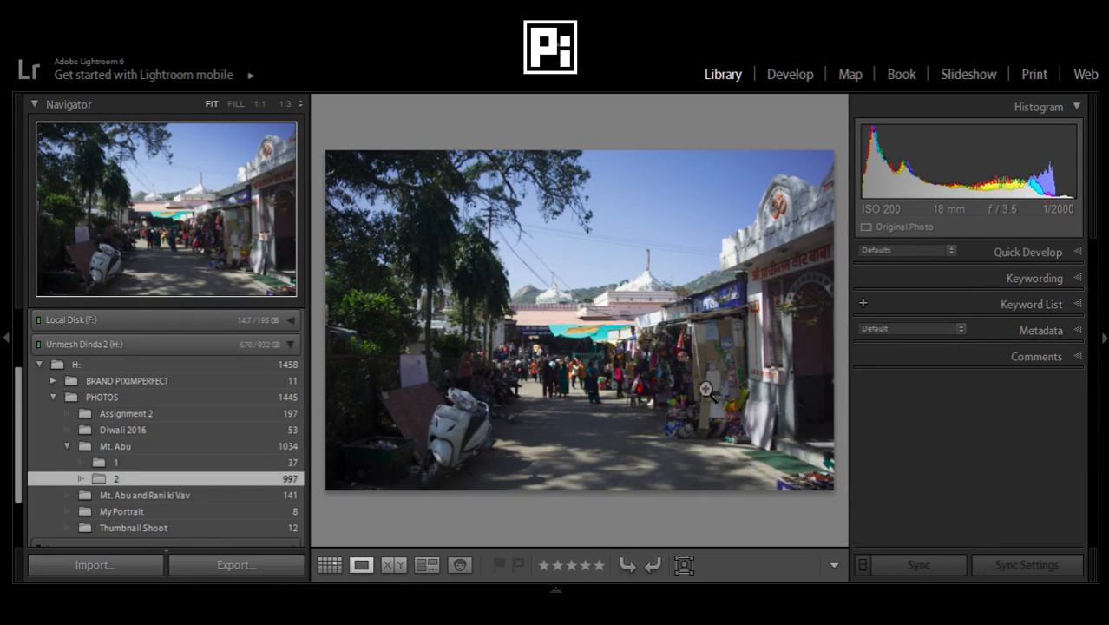
{"action": "key", "text": "shift+Tab"}
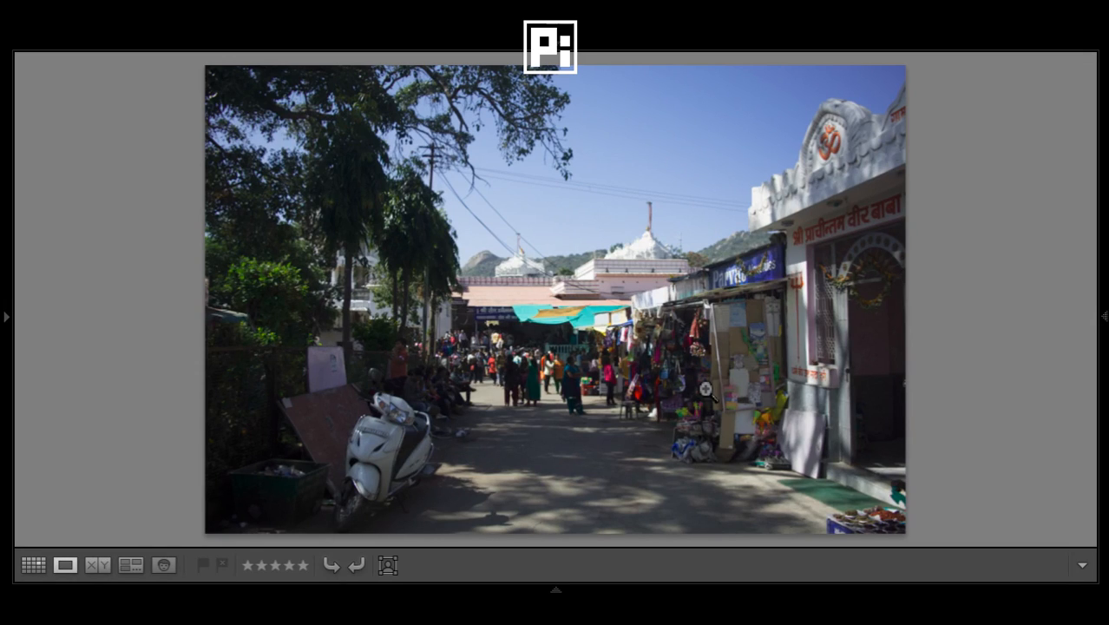
- Reject the market street photo, and compare the two similar temple photos, flagging only the second one as a pick
{"action": "key", "text": "x"}
{"action": "key", "text": "Right"}
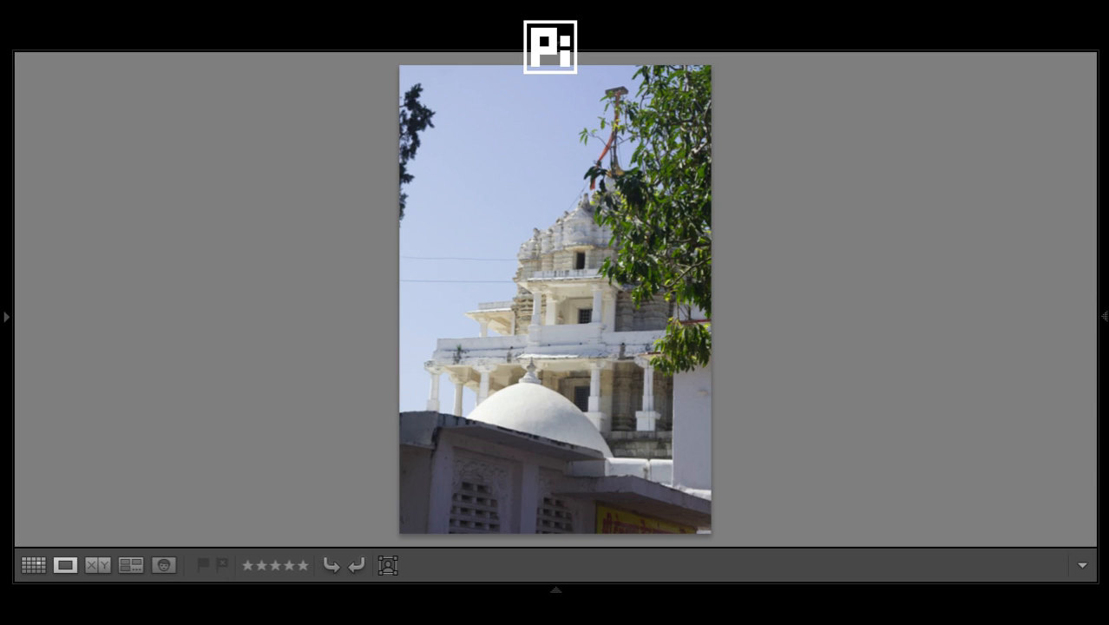
{"action": "key", "text": "p"}
{"action": "key", "text": "Right"}
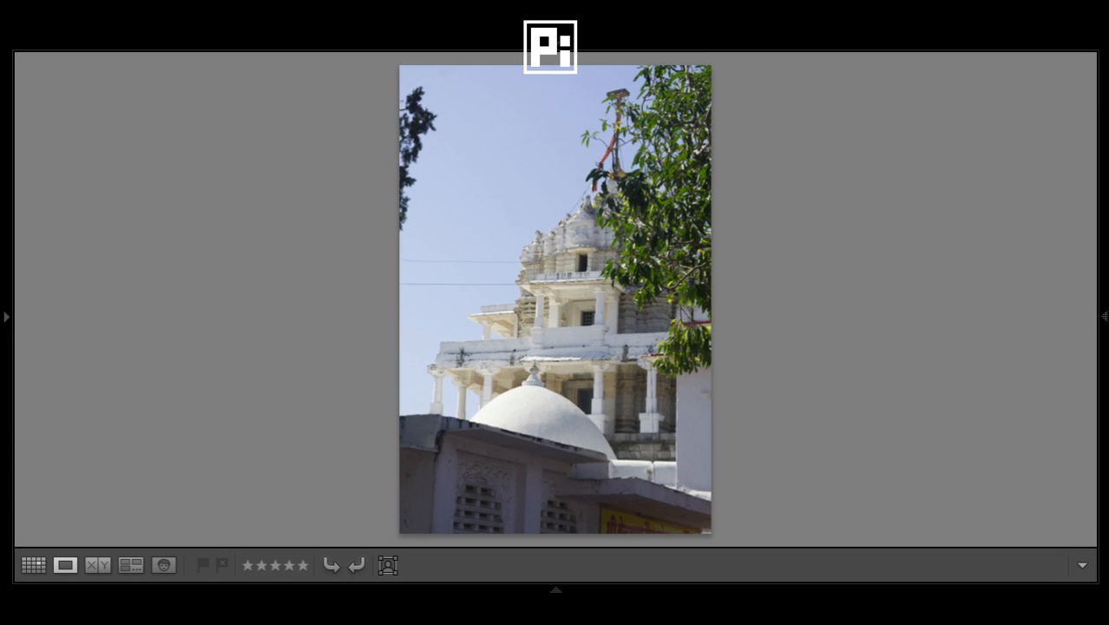
{"action": "key", "text": "Right"}
{"action": "key", "text": "p"}
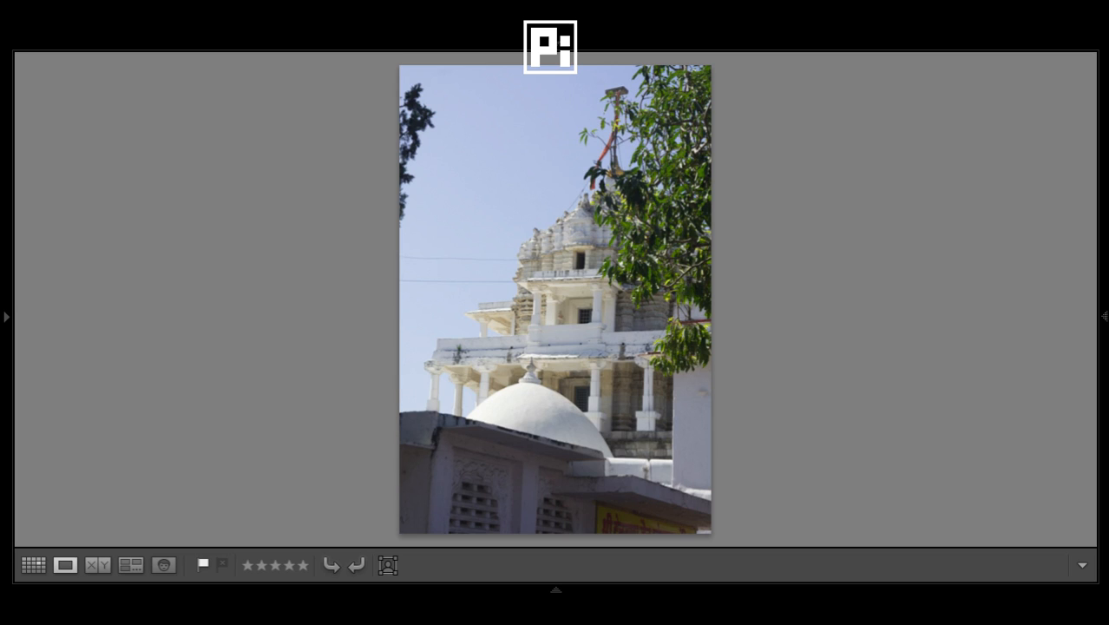
{"action": "key", "text": "u"}
{"action": "key", "text": "Right"}
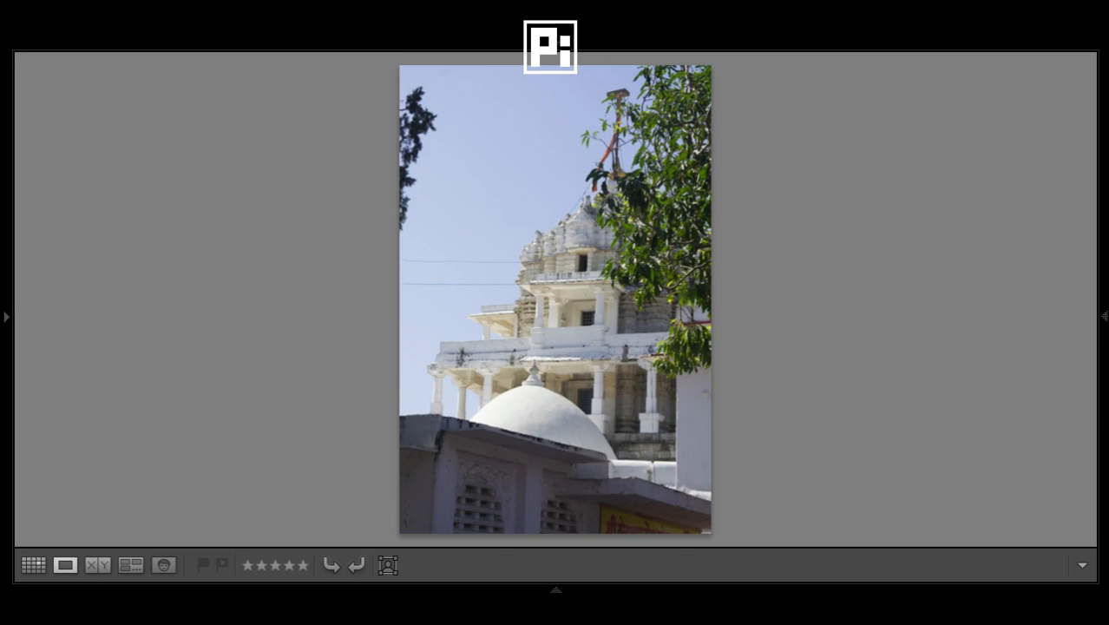
{"action": "key", "text": "p"}
{"action": "key", "text": "Right"}
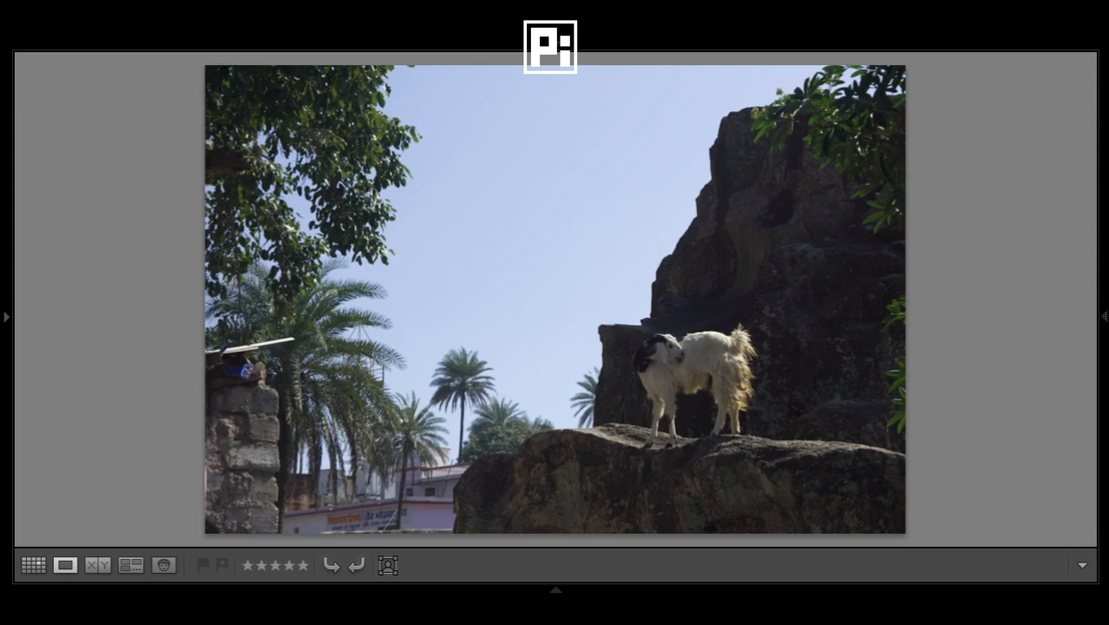
- Flag the goat photo framed by trees and palms as a pick, and reject the first close shot of the goat
{"action": "key", "text": "p"}
{"action": "key", "text": "Right"}
{"action": "key", "text": "Right"}
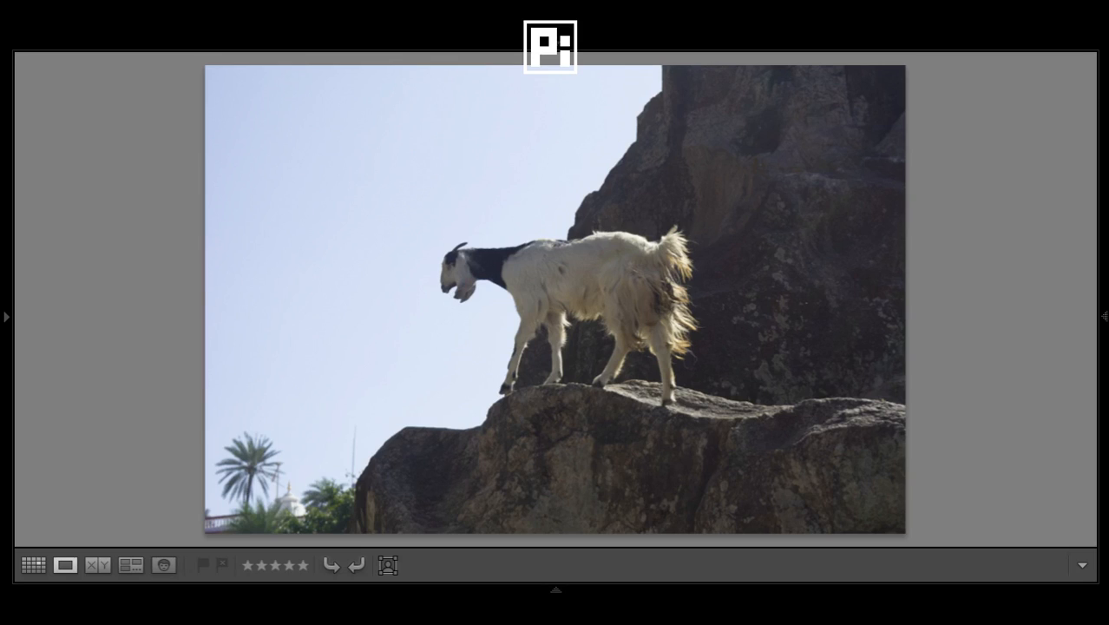
{"action": "key", "text": "x"}
{"action": "key", "text": "Right"}
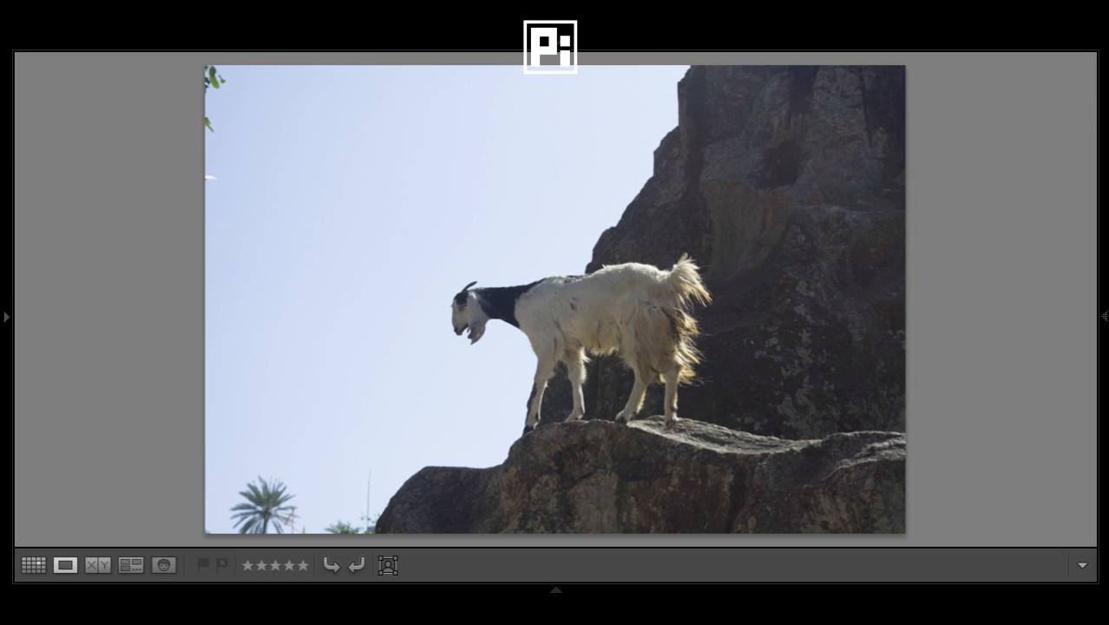
- Return to the grid with the panels and filmstrip shown, and filter the folder to flagged photos only
{"action": "key", "text": "g"}
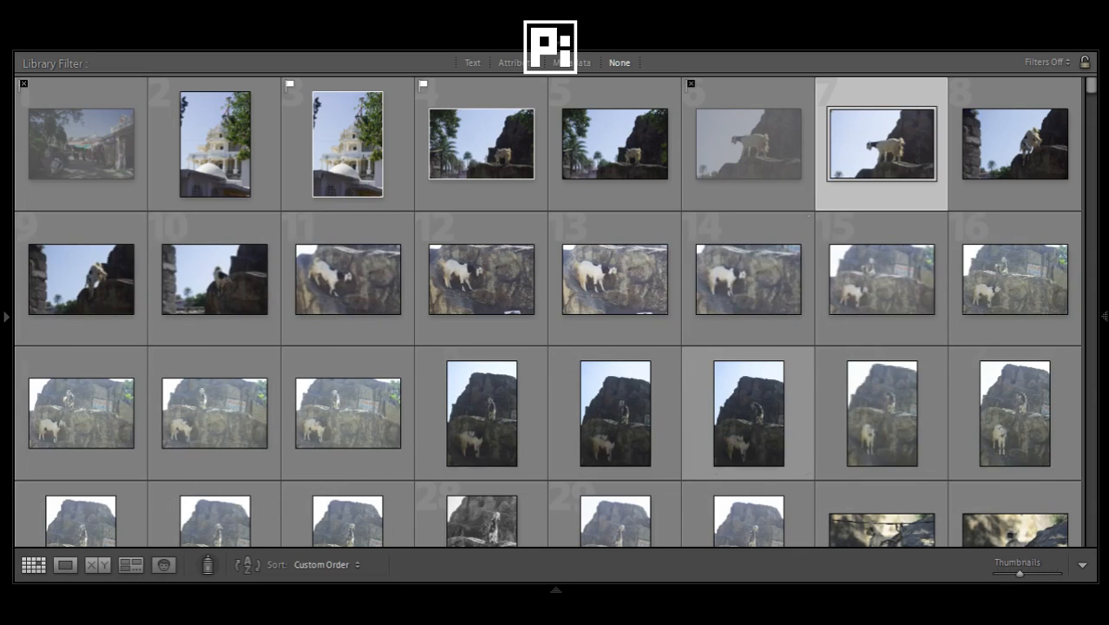
{"action": "key", "text": "shift+Tab"}
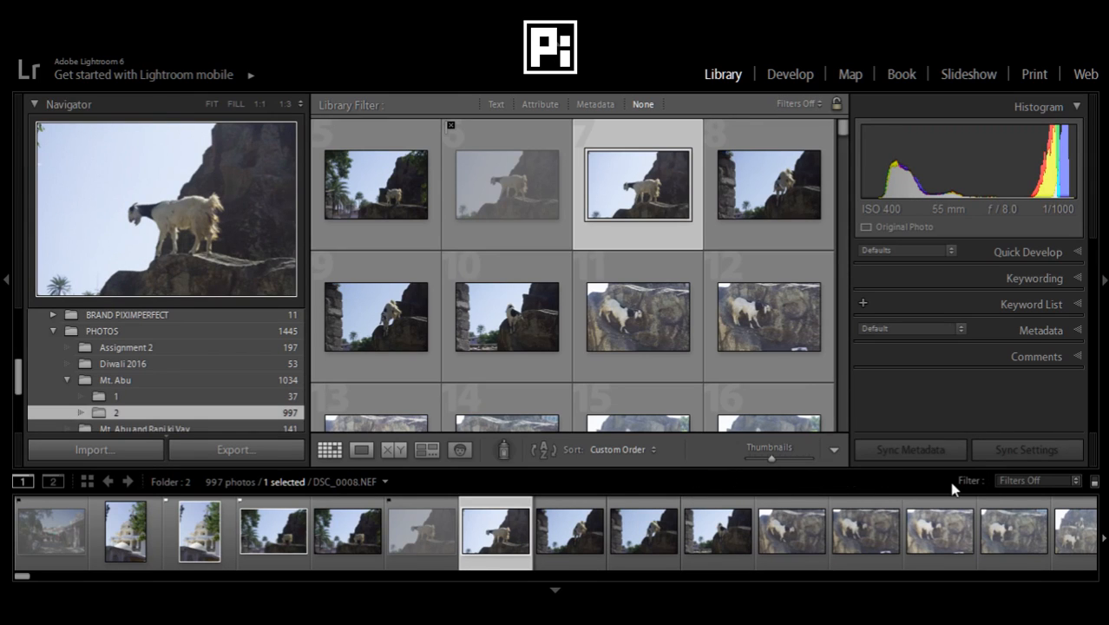
{"action": "mouse_move", "coordinate": [905, 478]}
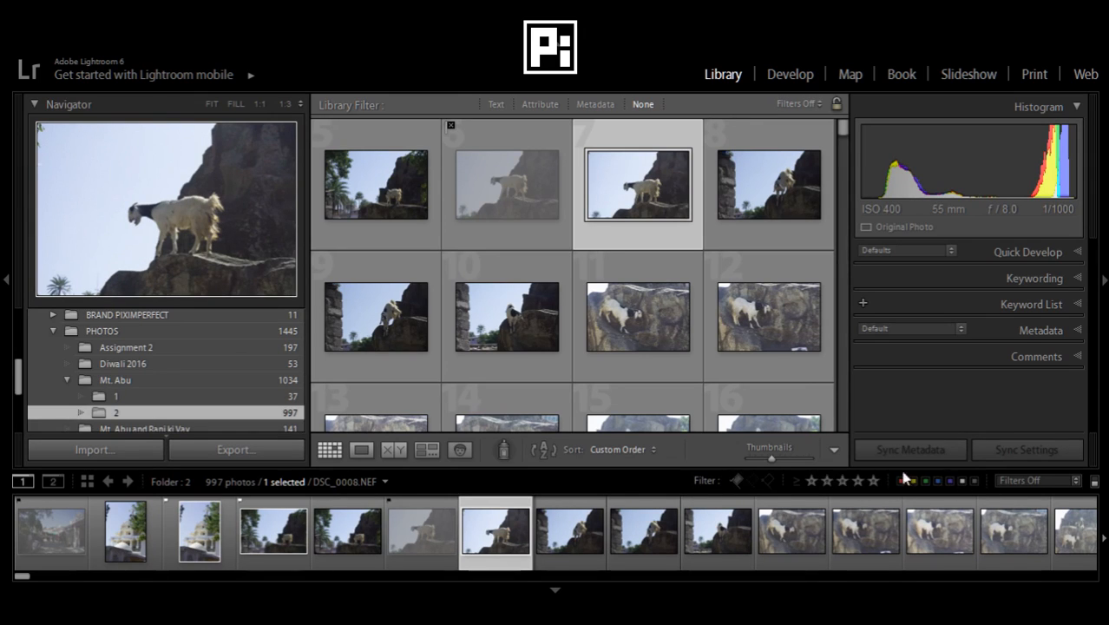
{"action": "left_click", "coordinate": [737, 482]}
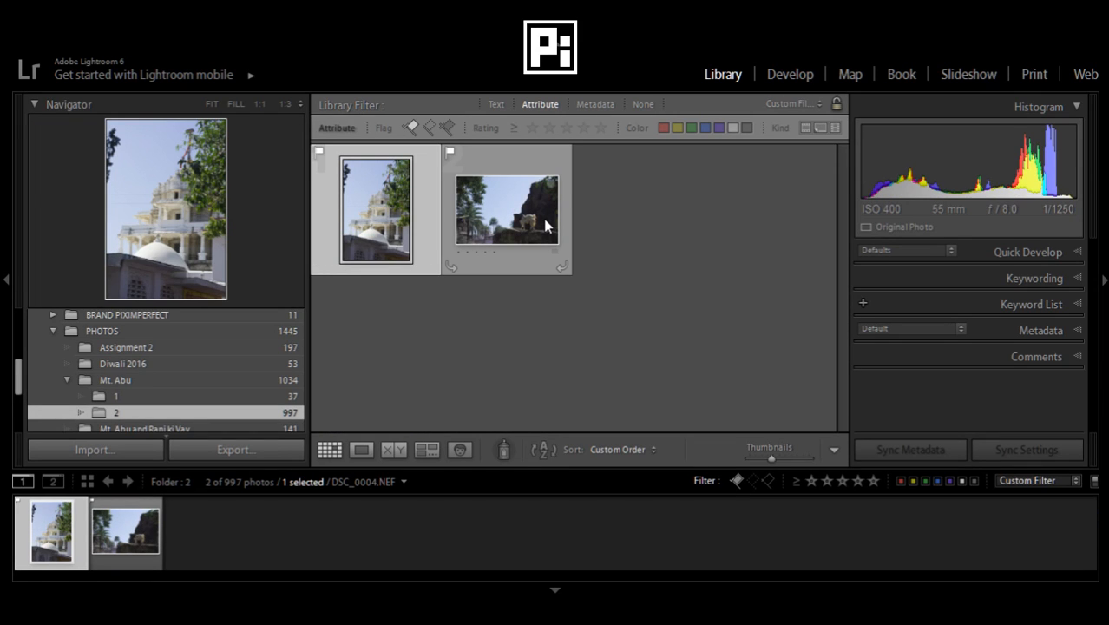
- Set the Best Photos from Mt Abu collection as the target collection
{"action": "scroll", "coordinate": [241, 358], "scroll_direction": "down", "scroll_amount": 3}
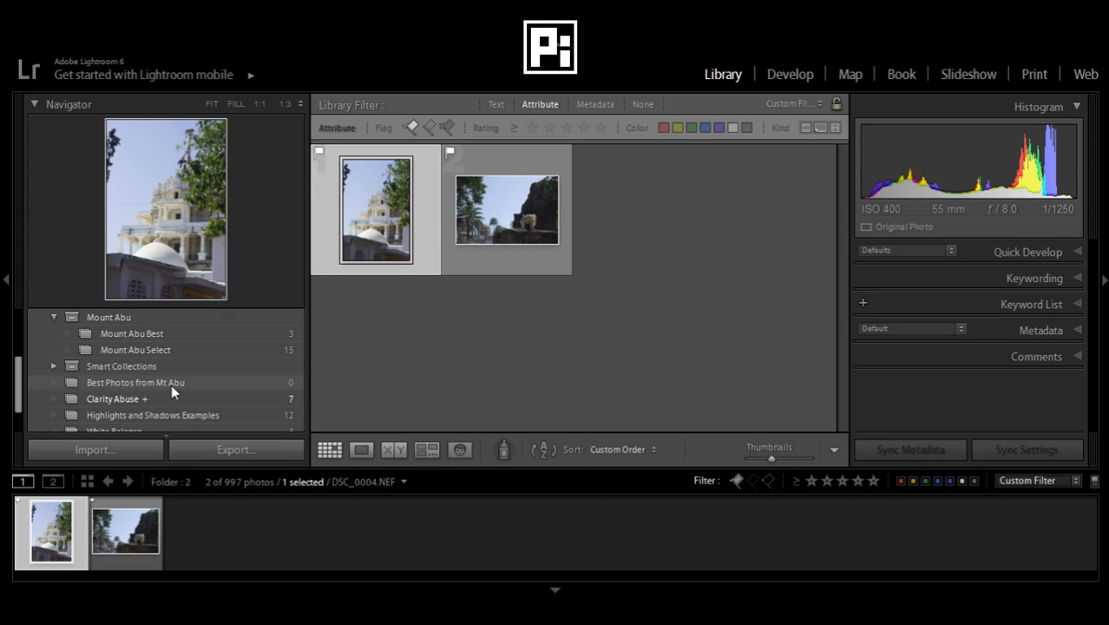
{"action": "left_click", "coordinate": [163, 382]}
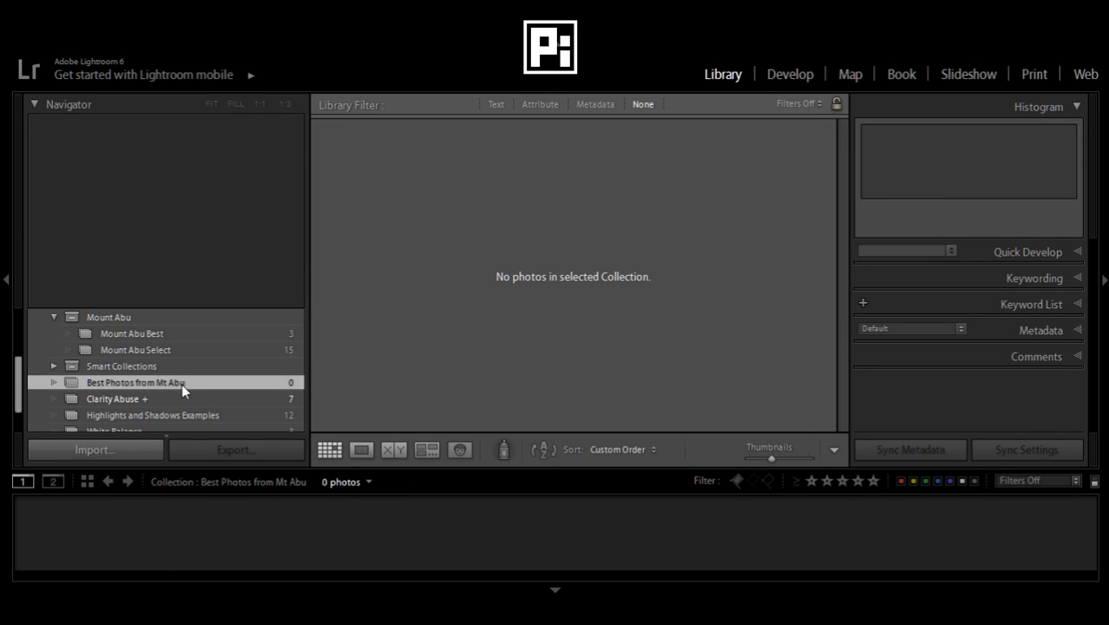
{"action": "right_click", "coordinate": [168, 377]}
{"action": "left_click", "coordinate": [234, 457]}
- Go back to folder 2 under Mt. Abu and filter it to flagged photos only
{"action": "scroll", "coordinate": [235, 429], "scroll_direction": "up", "scroll_amount": 4}
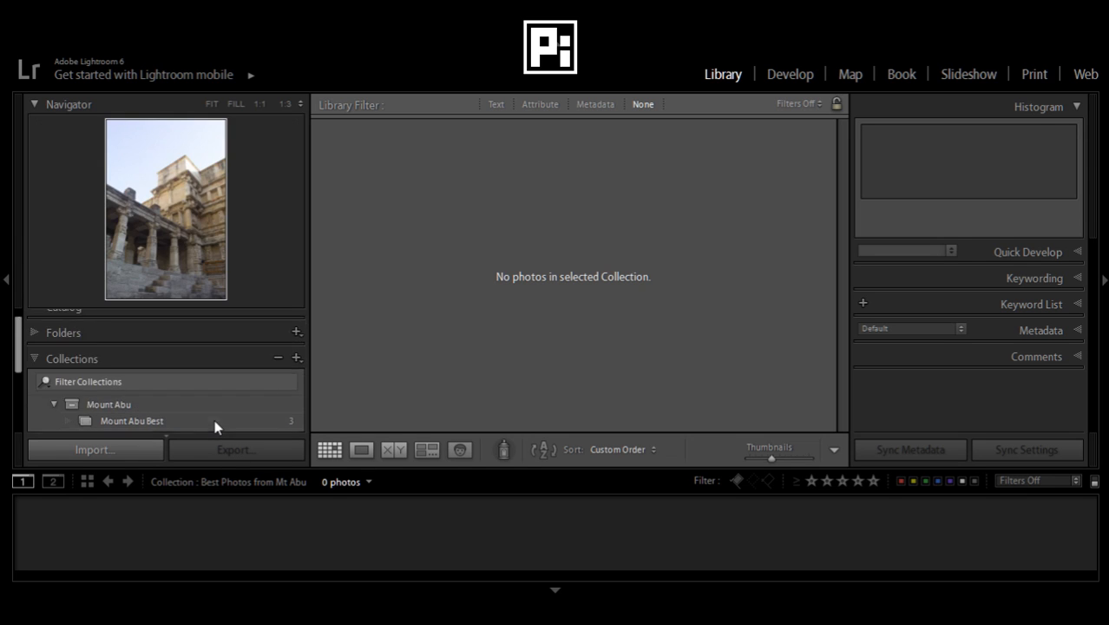
{"action": "scroll", "coordinate": [214, 419], "scroll_direction": "down", "scroll_amount": 1}
{"action": "scroll", "coordinate": [217, 427], "scroll_direction": "up", "scroll_amount": 1}
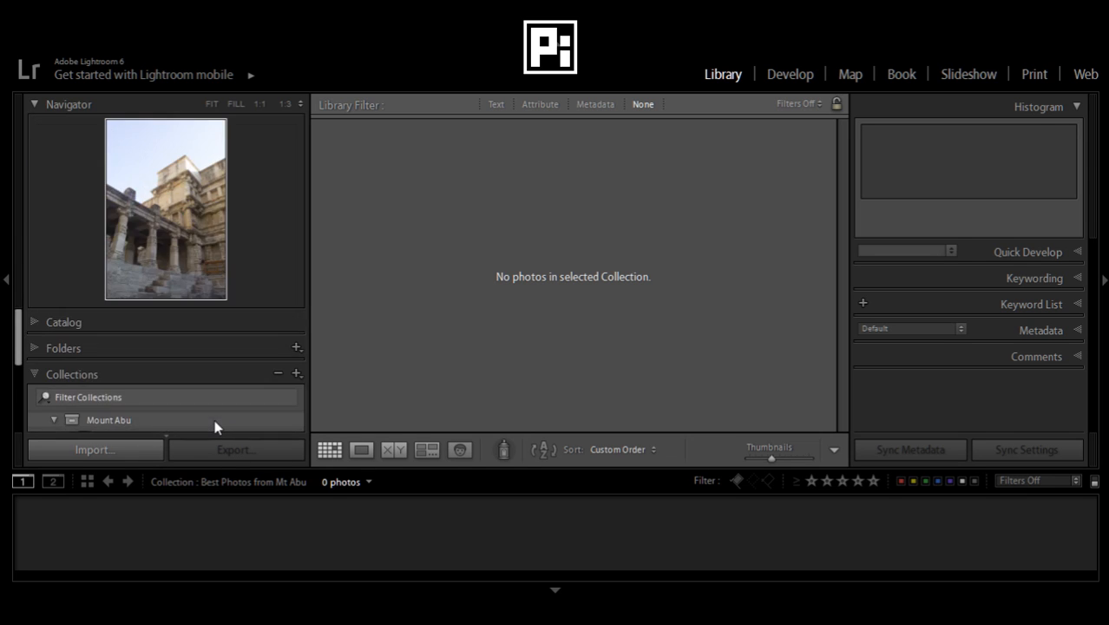
{"action": "left_click", "coordinate": [39, 350]}
{"action": "scroll", "coordinate": [100, 365], "scroll_direction": "down", "scroll_amount": 4}
{"action": "scroll", "coordinate": [101, 373], "scroll_direction": "down", "scroll_amount": 5}
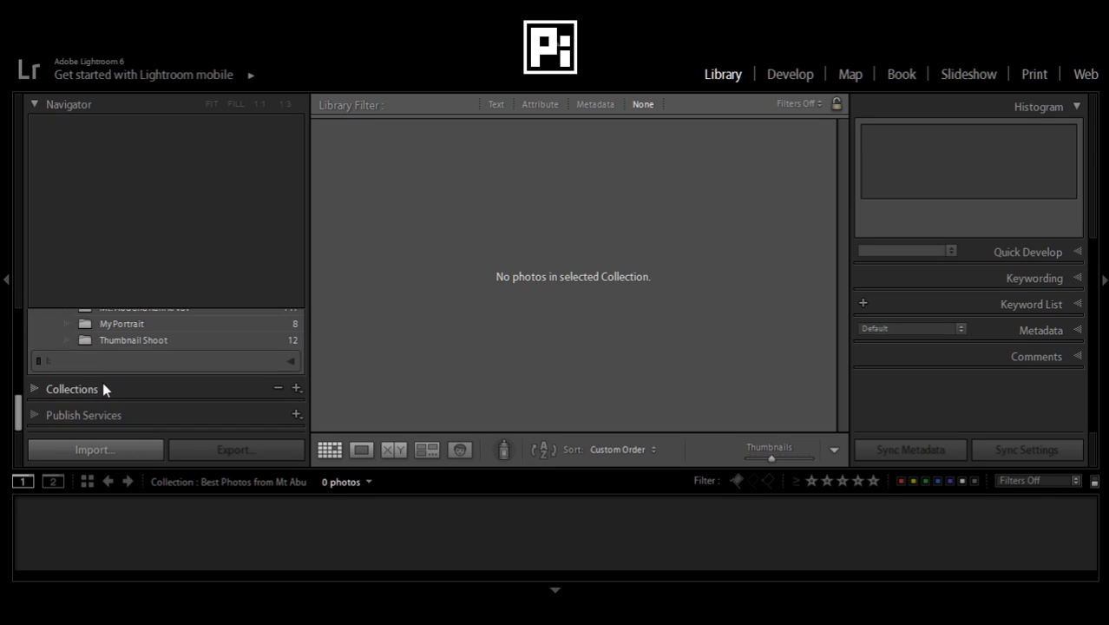
{"action": "scroll", "coordinate": [103, 386], "scroll_direction": "up", "scroll_amount": 5}
{"action": "left_click", "coordinate": [109, 405]}
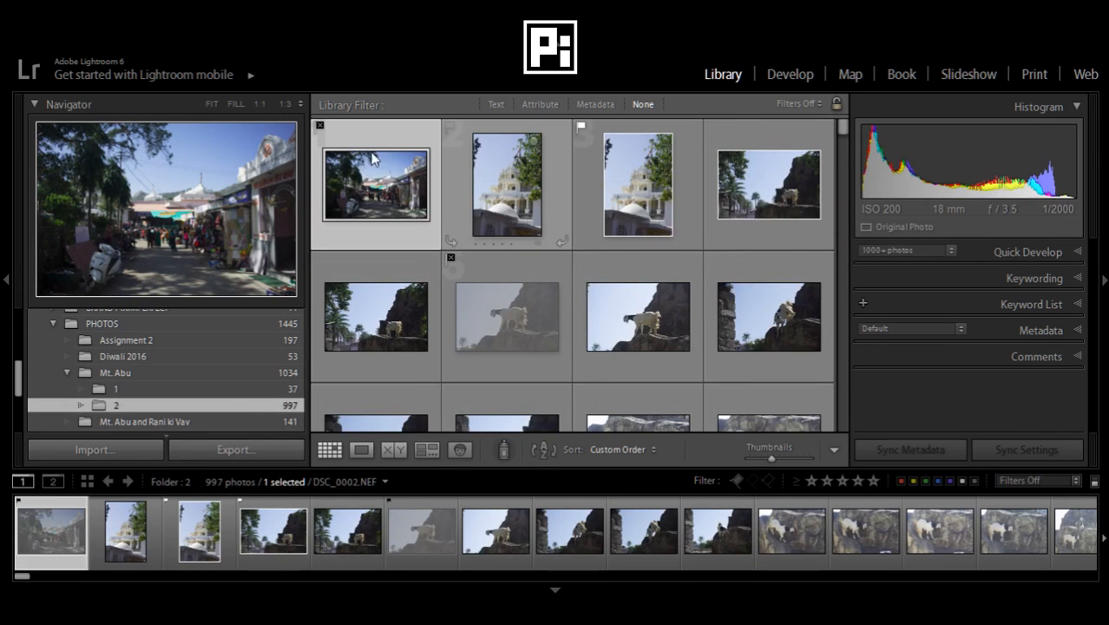
{"action": "left_click", "coordinate": [736, 479]}
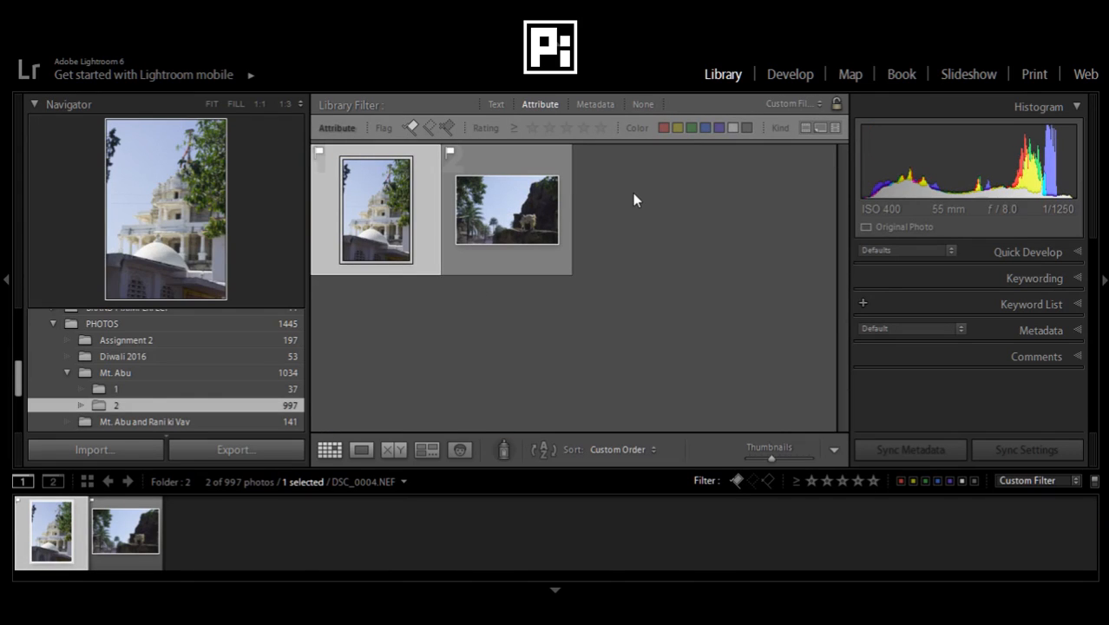
- Select both flagged photos and add them to the target collection
{"action": "left_click", "coordinate": [646, 350]}
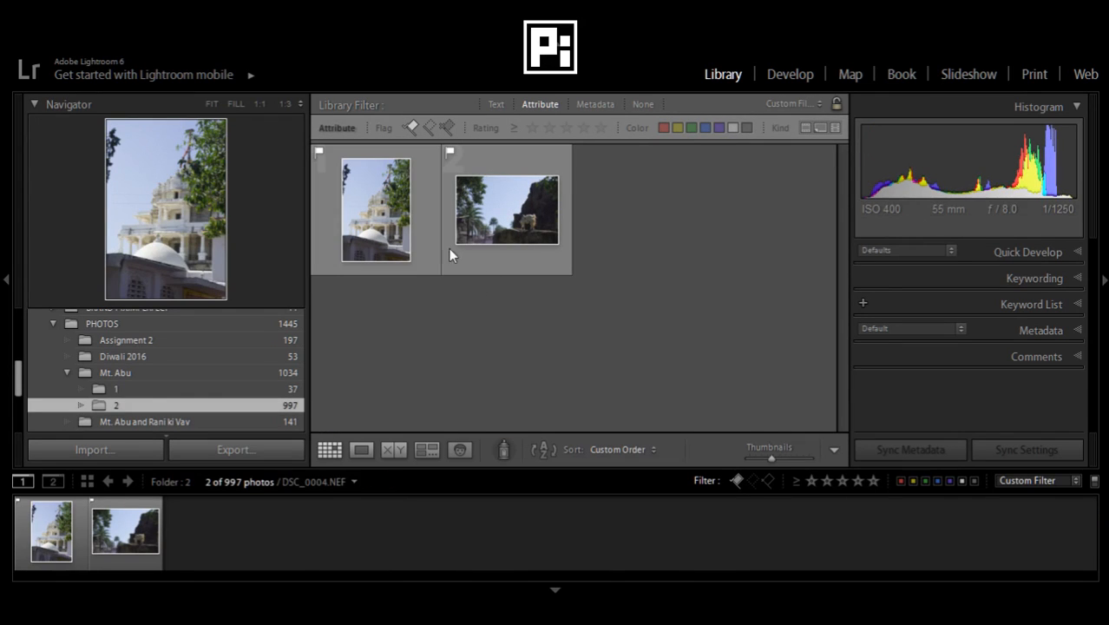
{"action": "left_click", "coordinate": [402, 211]}
{"action": "left_click", "coordinate": [529, 232], "text": "shift"}
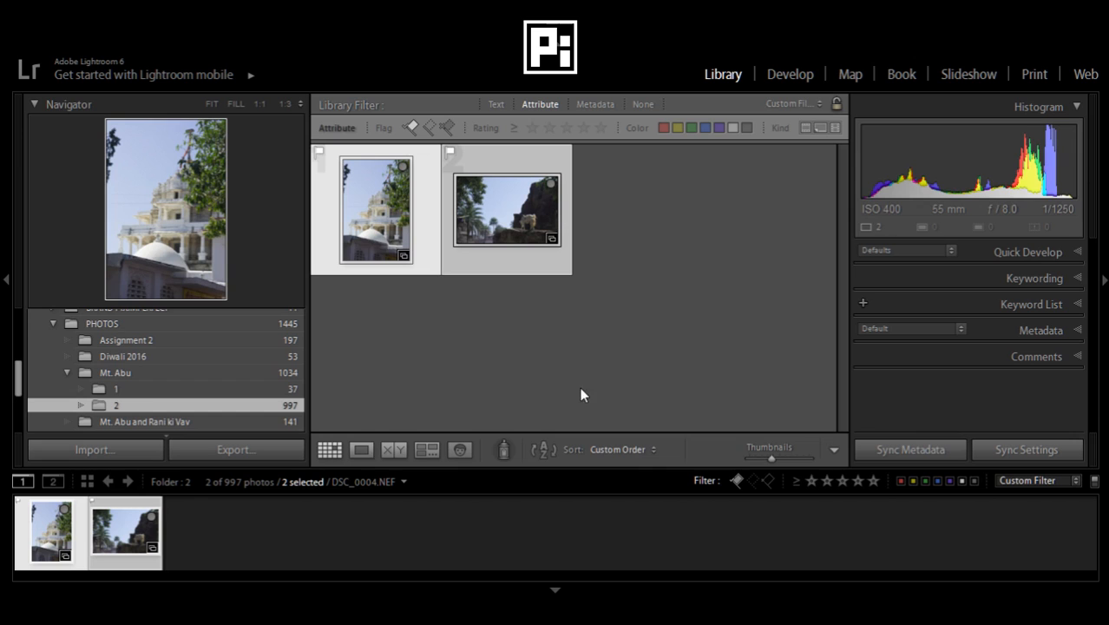
- Turn off the flagged-photo filter and browse further through the folder's photos
{"action": "left_click", "coordinate": [735, 480]}
{"action": "scroll", "coordinate": [638, 316], "scroll_direction": "down", "scroll_amount": 2}
{"action": "scroll", "coordinate": [643, 323], "scroll_direction": "down", "scroll_amount": 2}
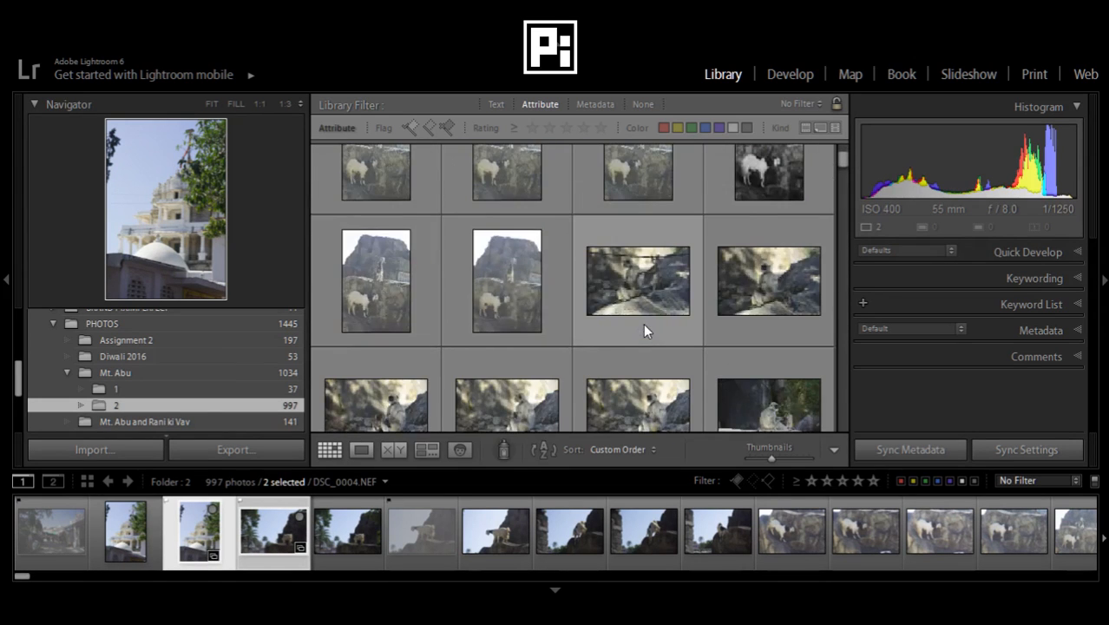
{"action": "scroll", "coordinate": [643, 323], "scroll_direction": "down", "scroll_amount": 2}
{"action": "scroll", "coordinate": [534, 327], "scroll_direction": "down", "scroll_amount": 2}
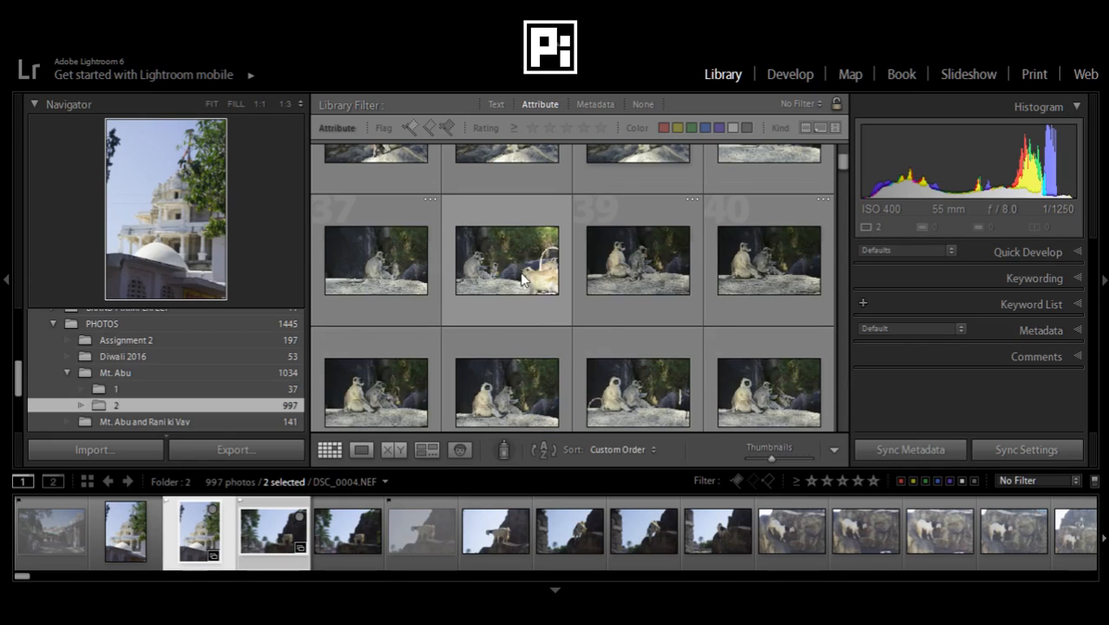
- Select five varied monkey photos in the folder, including numbers 47, 58, 71 and 79, and add them to the target collection
{"action": "left_click", "coordinate": [504, 249]}
{"action": "scroll", "coordinate": [647, 284], "scroll_direction": "down", "scroll_amount": 2}
{"action": "left_click", "coordinate": [640, 319], "text": "ctrl"}
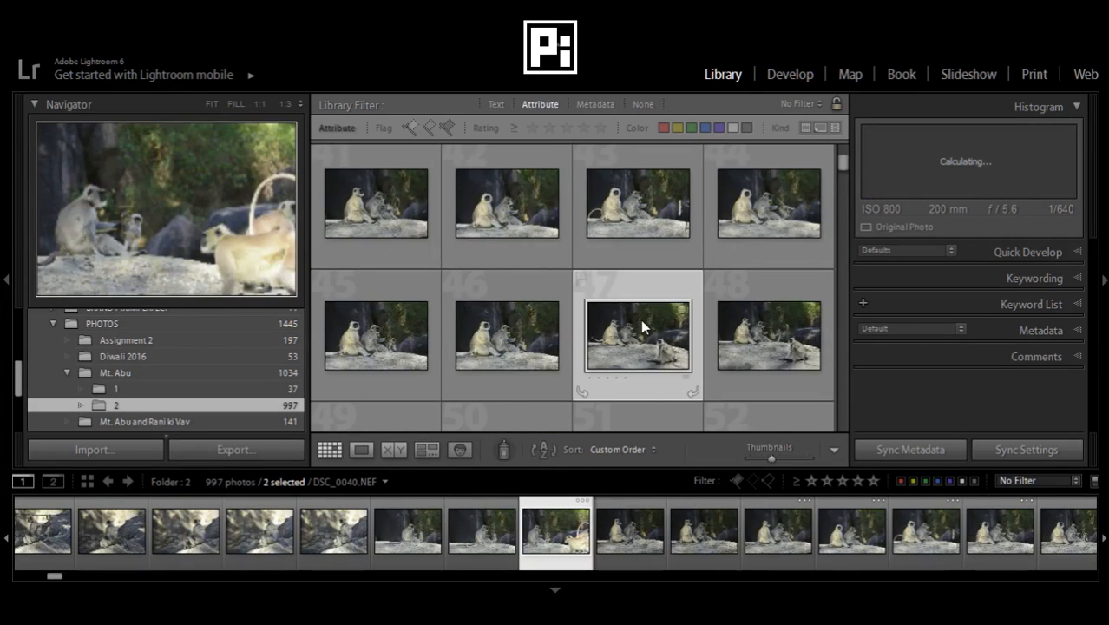
{"action": "scroll", "coordinate": [640, 319], "scroll_direction": "down", "scroll_amount": 2}
{"action": "scroll", "coordinate": [490, 328], "scroll_direction": "down", "scroll_amount": 2}
{"action": "left_click", "coordinate": [507, 308], "text": "ctrl"}
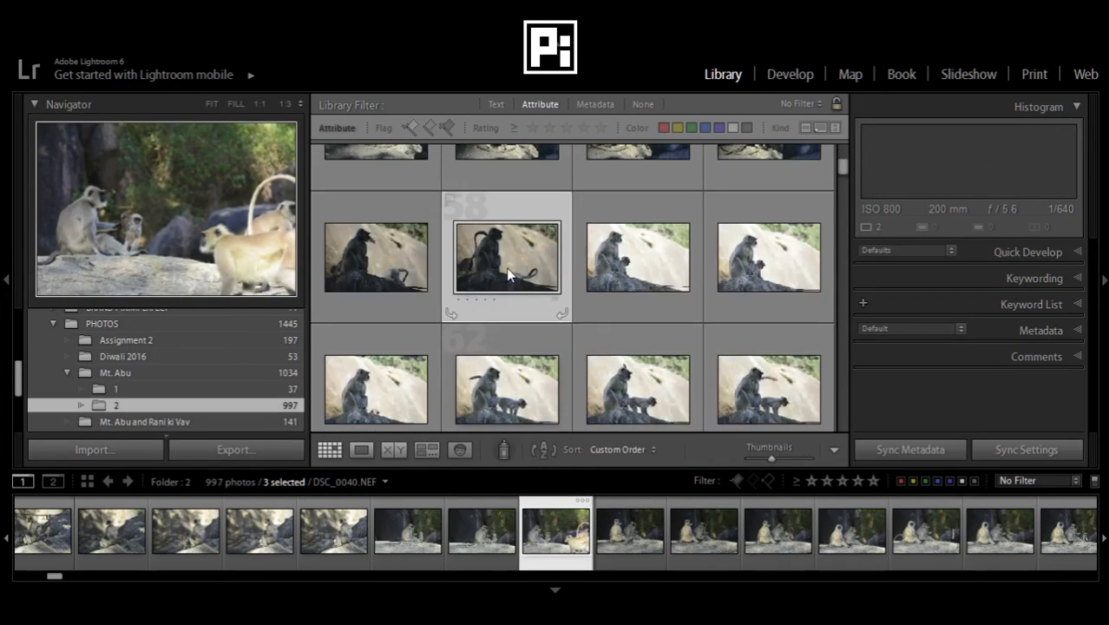
{"action": "scroll", "coordinate": [590, 307], "scroll_direction": "down", "scroll_amount": 2}
{"action": "left_click", "coordinate": [610, 354], "text": "ctrl"}
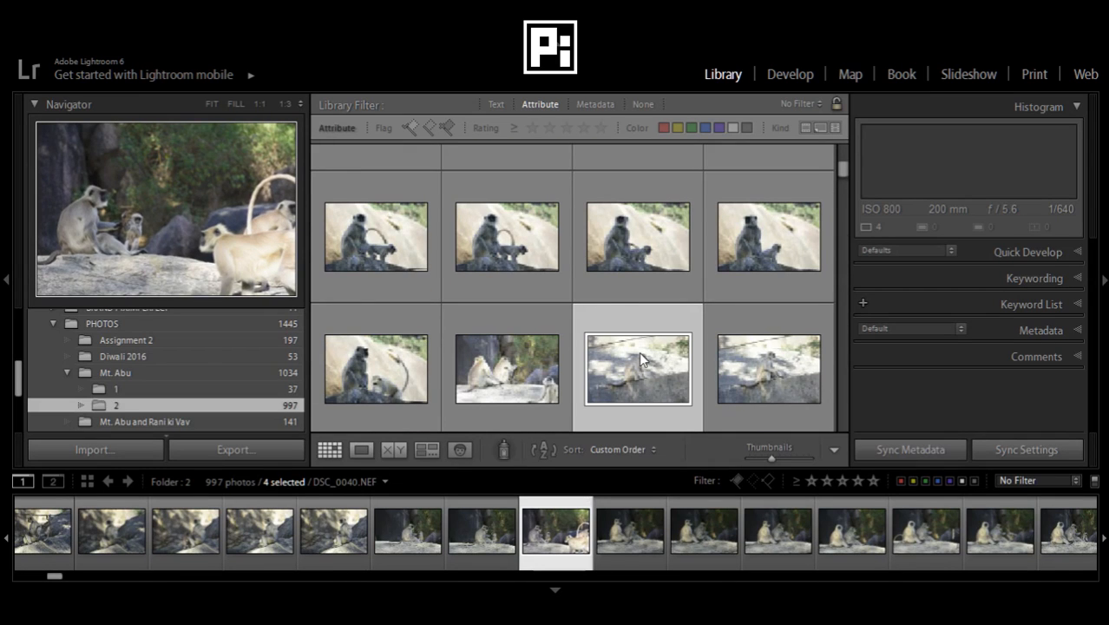
{"action": "left_click_drag", "start_coordinate": [779, 463], "coordinate": [805, 470]}
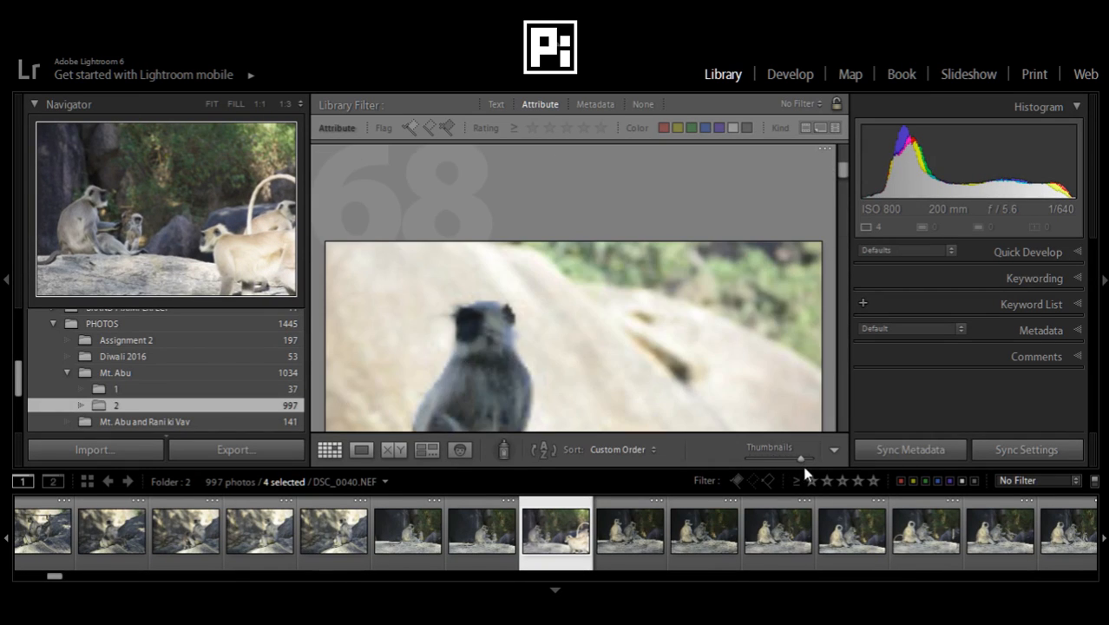
{"action": "scroll", "coordinate": [668, 338], "scroll_direction": "down", "scroll_amount": 3}
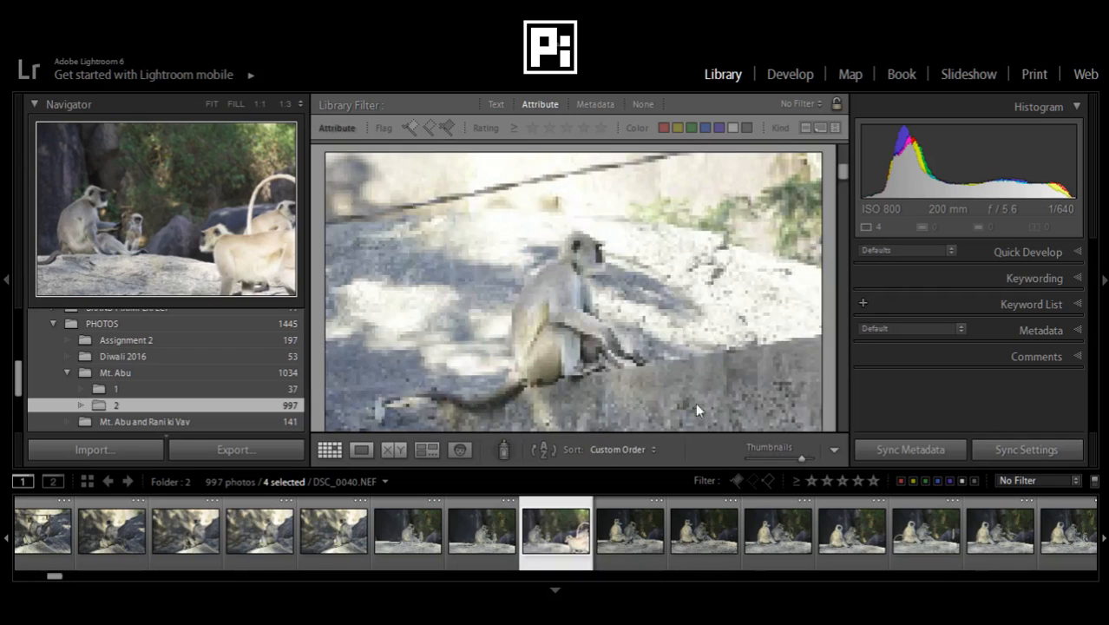
{"action": "left_click", "coordinate": [761, 460]}
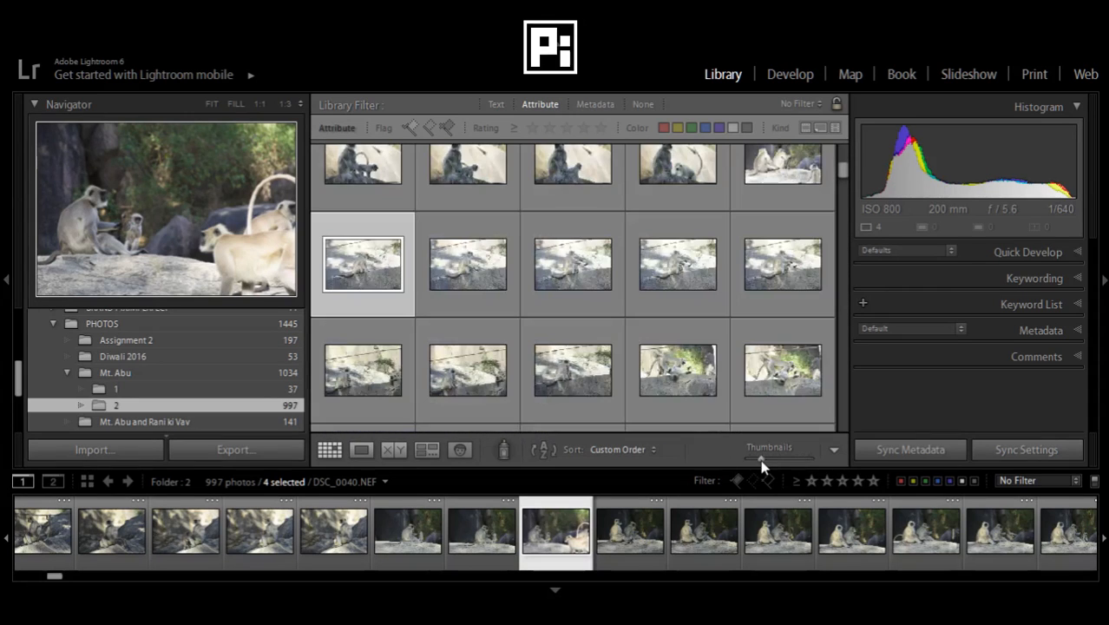
{"action": "left_click", "coordinate": [677, 373], "text": "ctrl"}
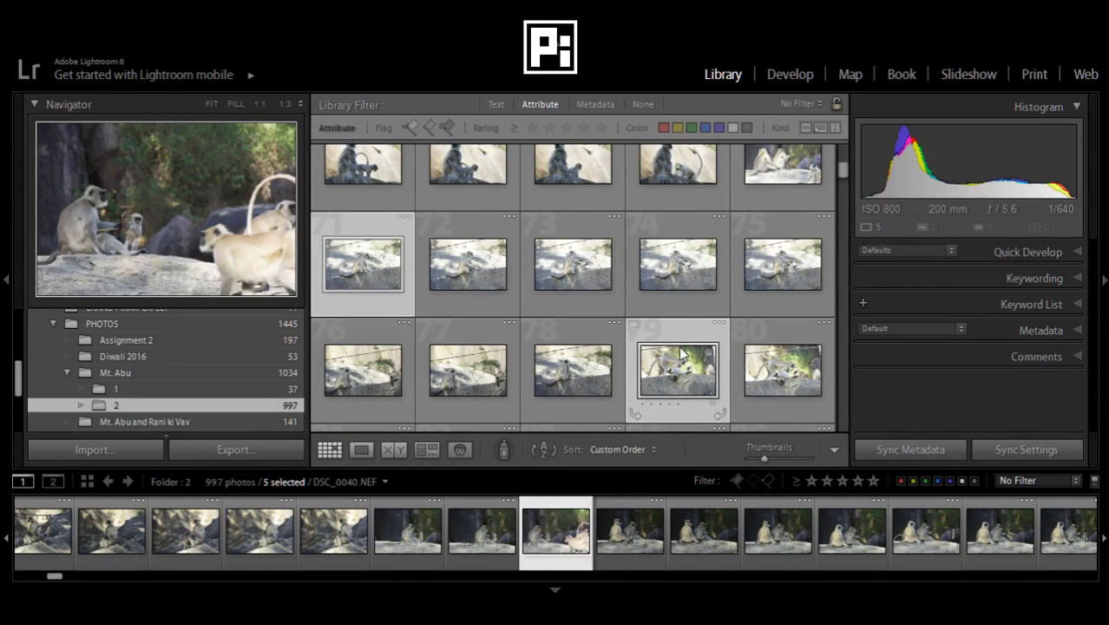
{"action": "key", "text": "b"}
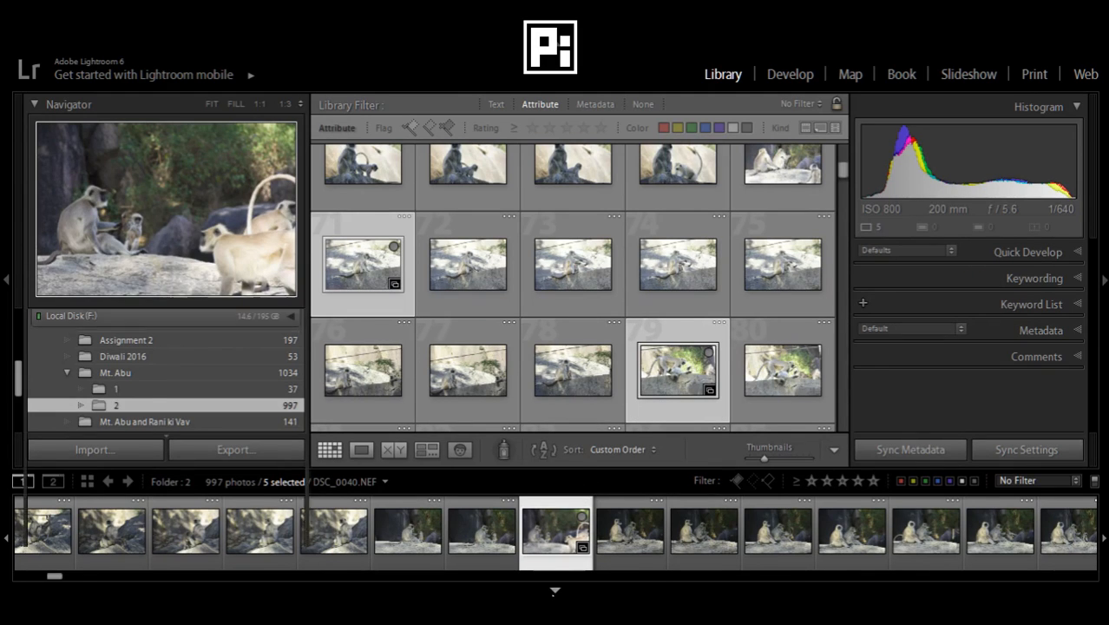
- Open the Best Photos from Mt Abu collection with the filmstrip hidden, and clear the photo selection
{"action": "left_click", "coordinate": [554, 591]}
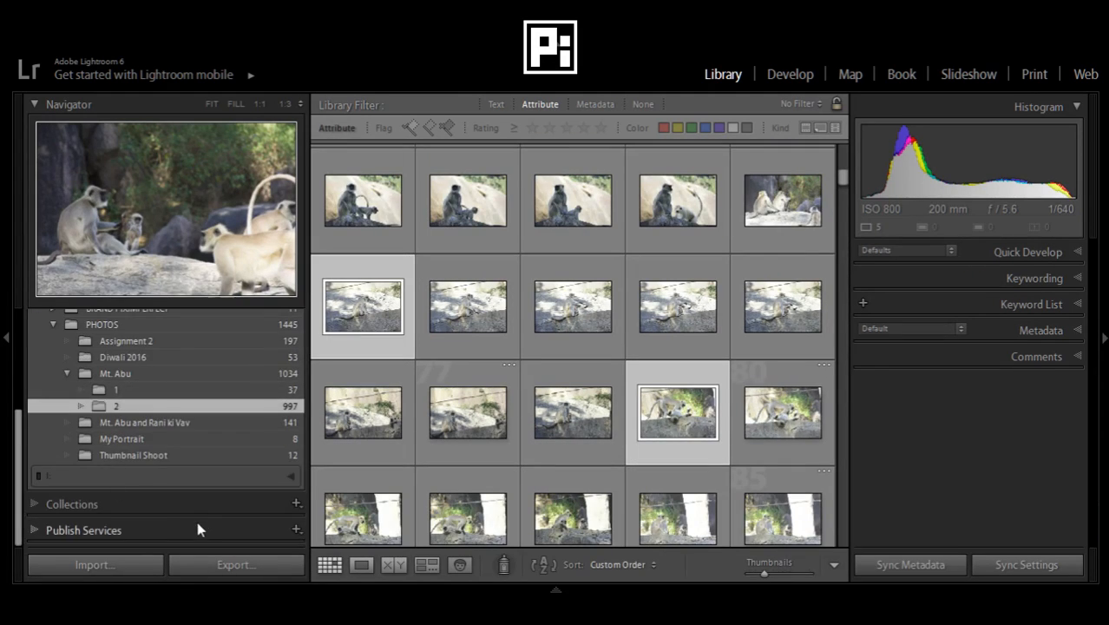
{"action": "left_click", "coordinate": [31, 502]}
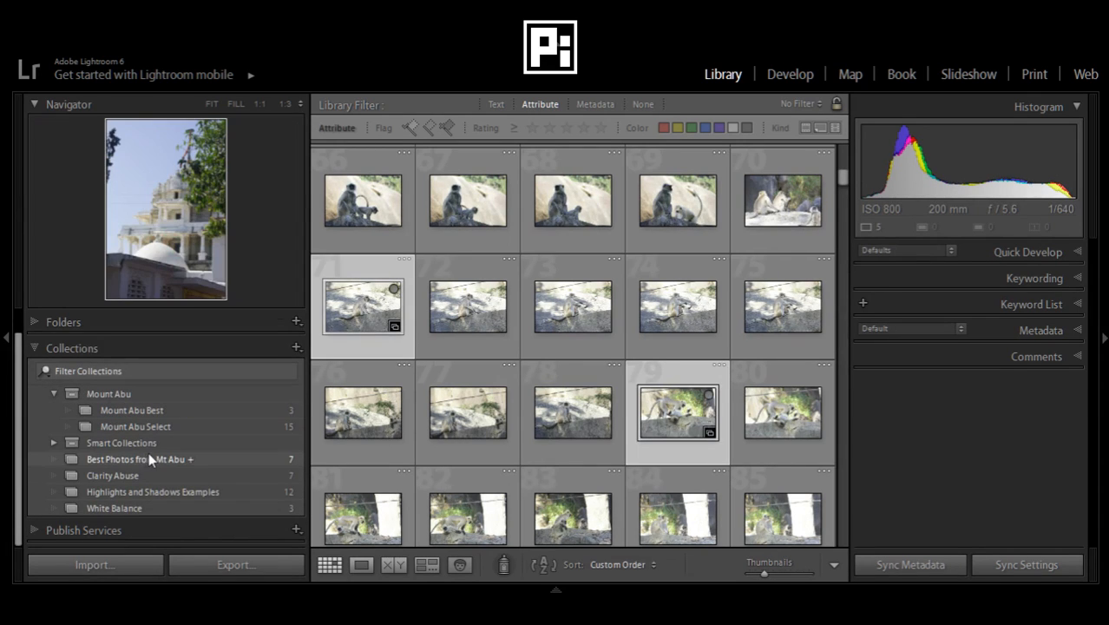
{"action": "left_click", "coordinate": [149, 454]}
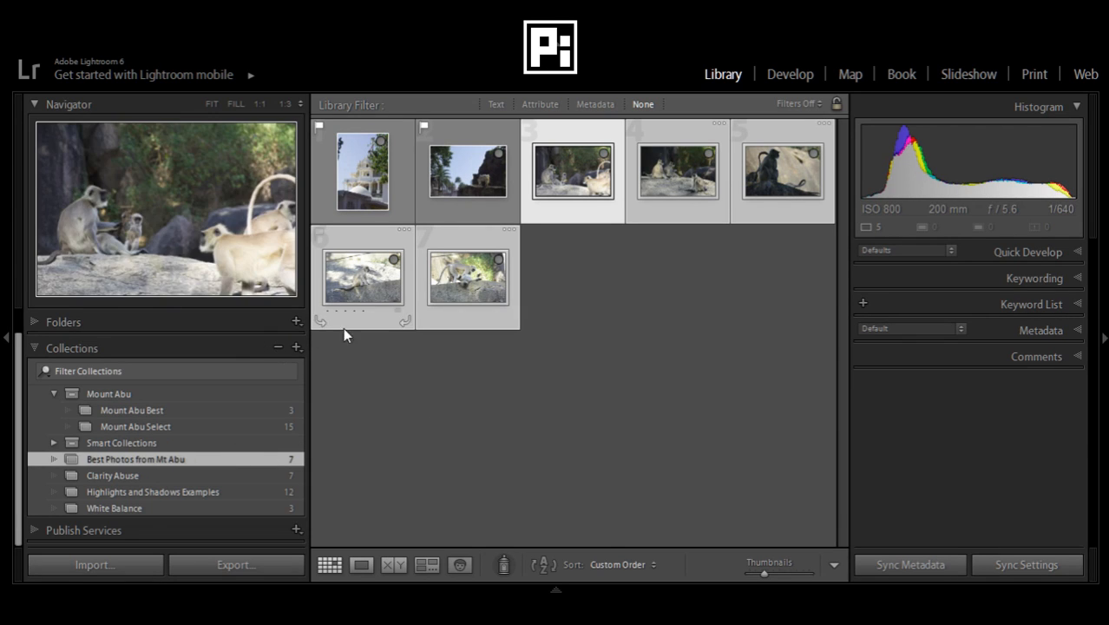
{"action": "left_click", "coordinate": [442, 390]}
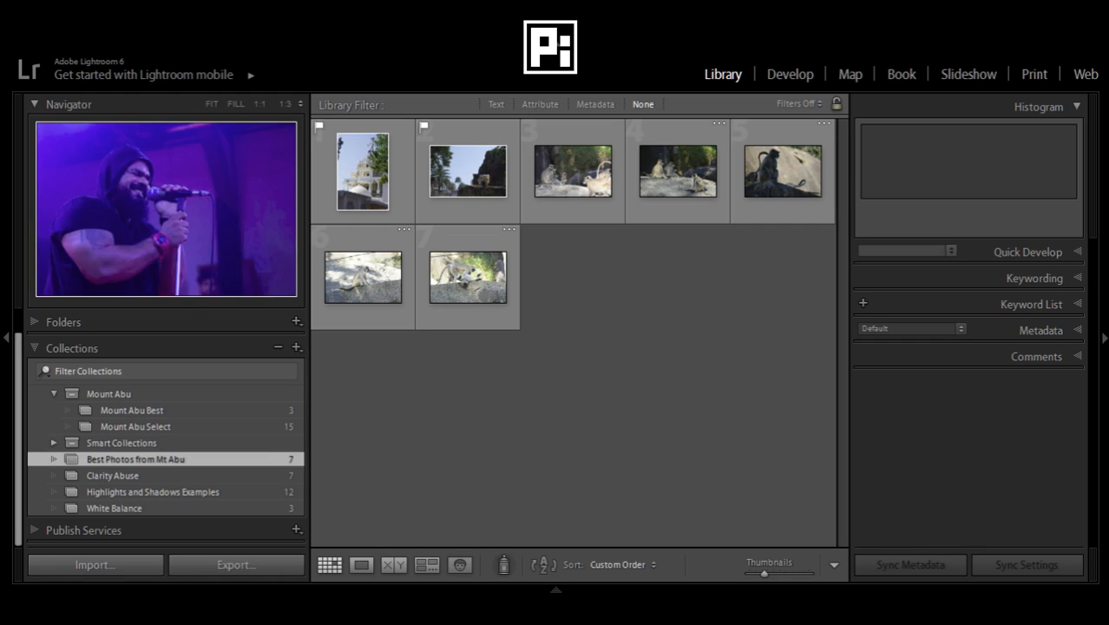
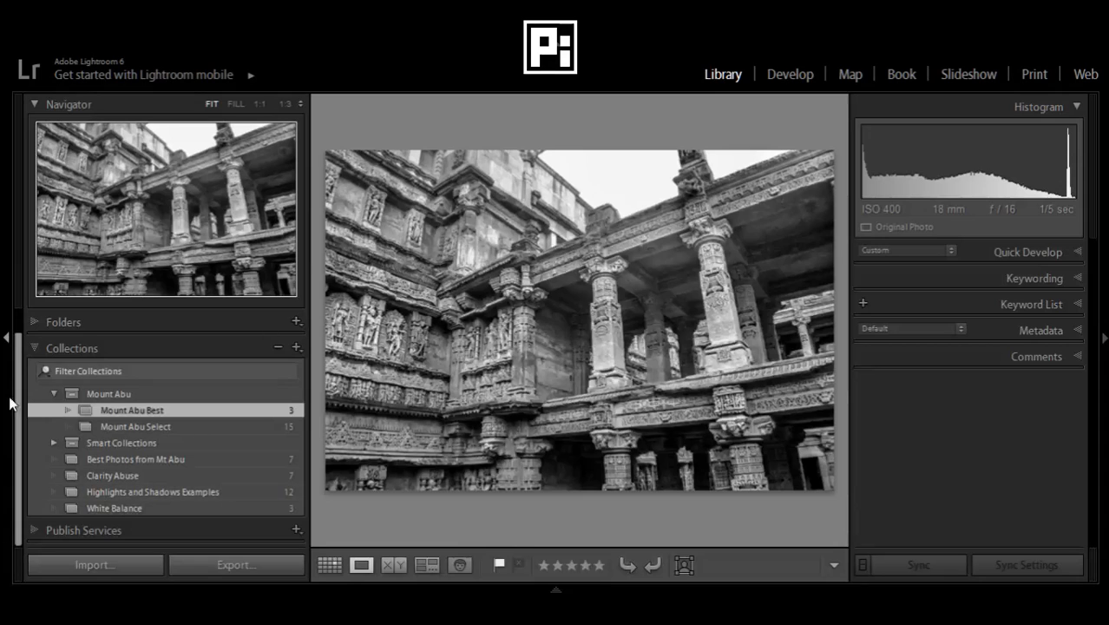
- Open the black-and-white temple photo in Develop and split-tone its shadows with hue 227 and saturation 36
{"action": "left_click", "coordinate": [7, 329]}
{"action": "left_click", "coordinate": [789, 75]}
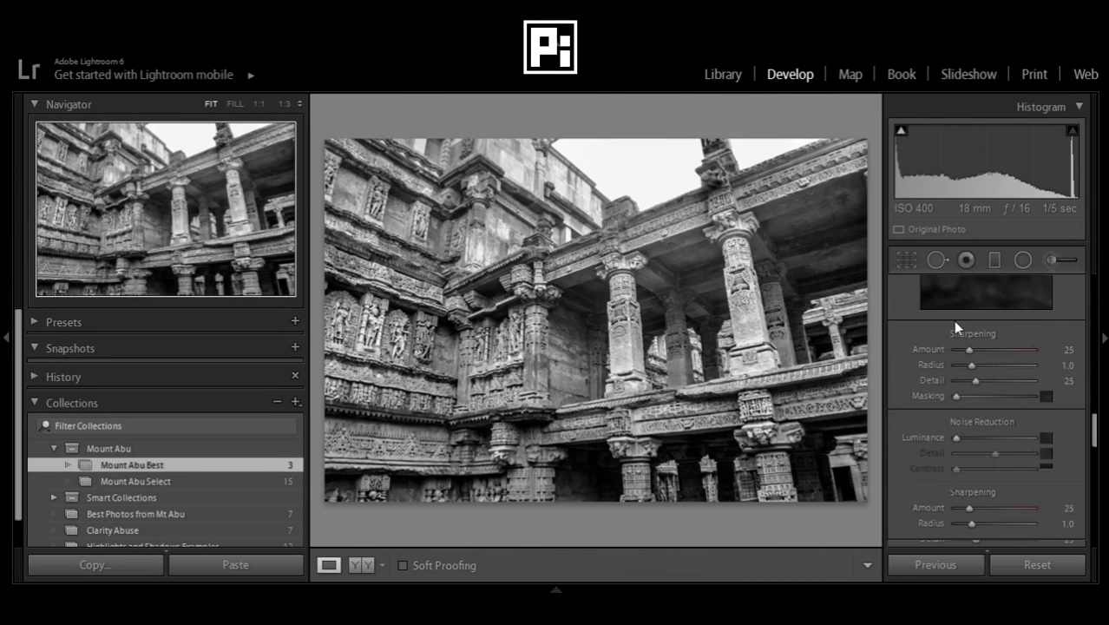
{"action": "scroll", "coordinate": [980, 419], "scroll_direction": "up", "scroll_amount": 2}
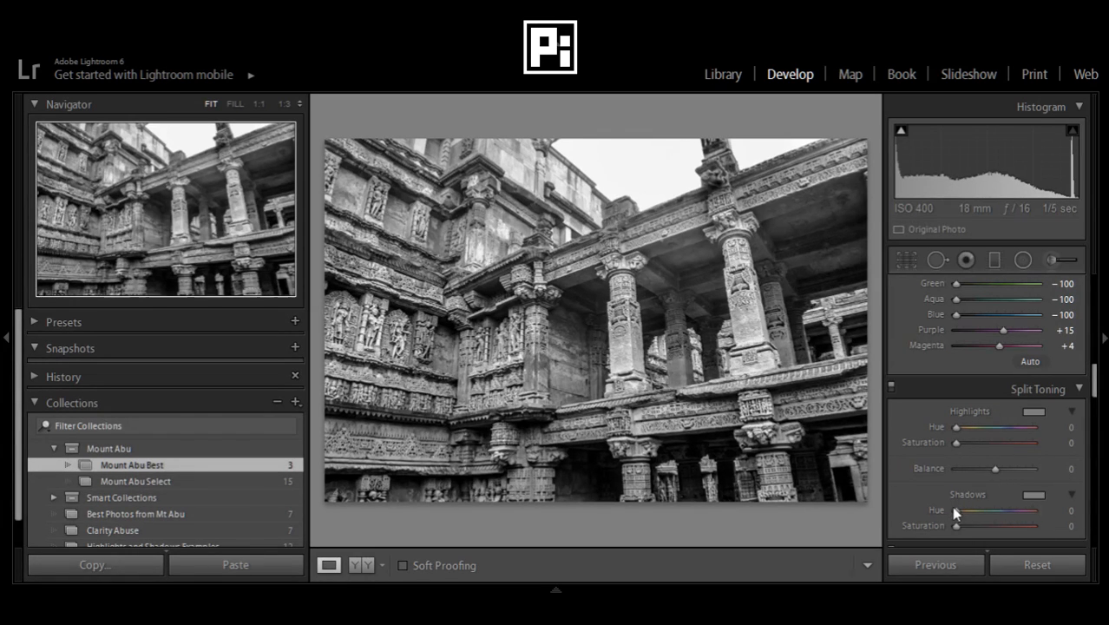
{"action": "mouse_move", "coordinate": [975, 510]}
{"action": "left_mouse_down"}
{"action": "mouse_move", "coordinate": [1004, 512]}
{"action": "mouse_move", "coordinate": [954, 528]}
{"action": "mouse_move", "coordinate": [982, 527]}
{"action": "left_mouse_up"}
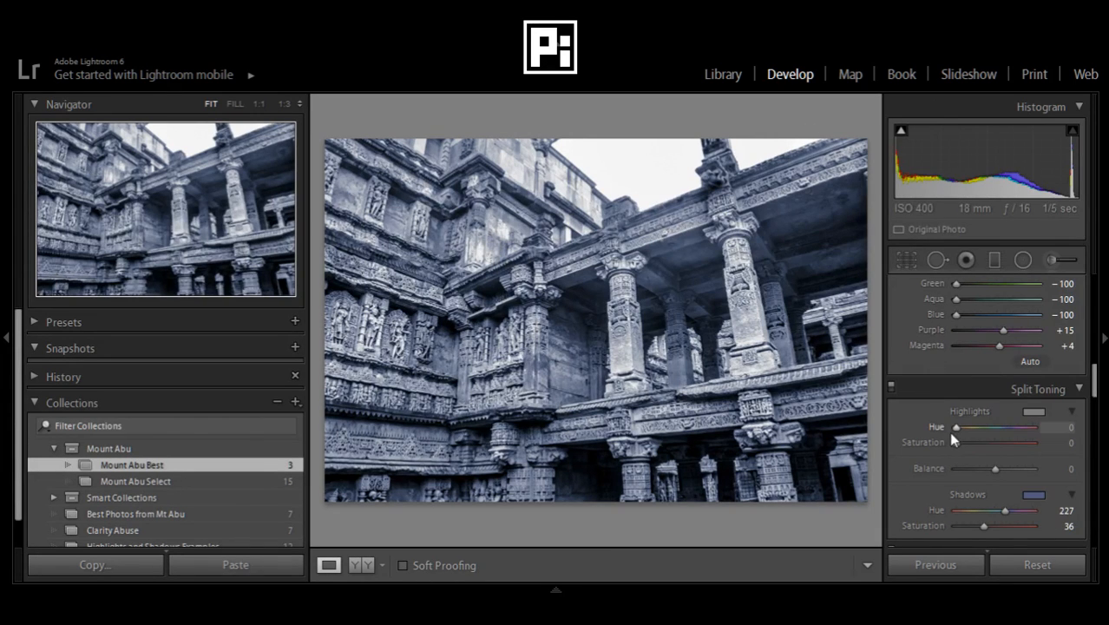
- Try a split-toning highlights saturation of 58 and reset it
{"action": "left_click_drag", "start_coordinate": [958, 441], "coordinate": [1003, 451]}
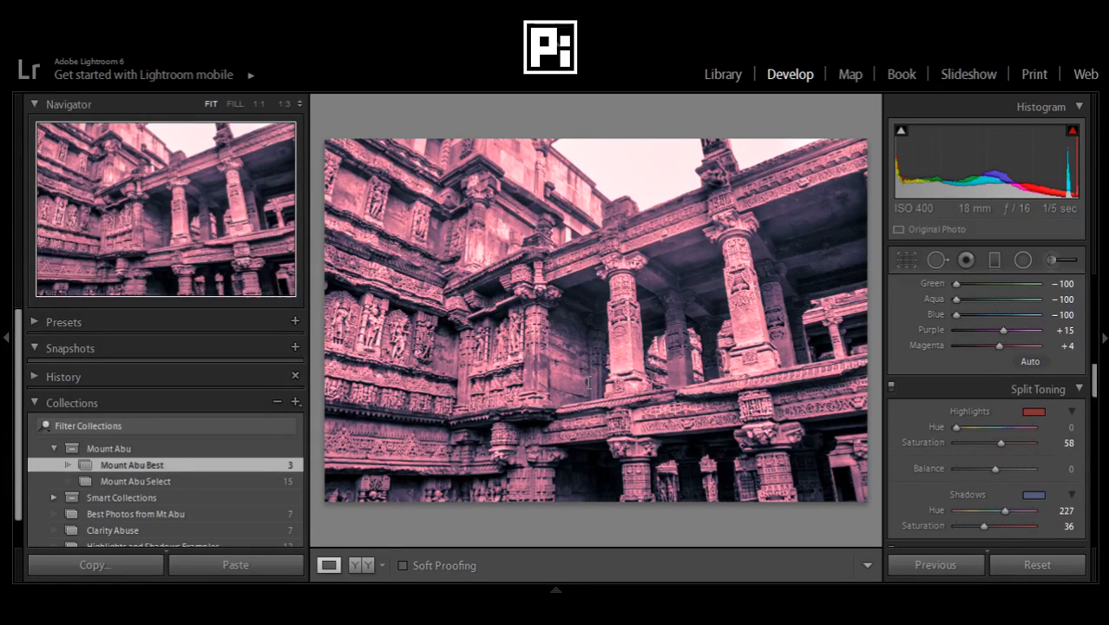
{"action": "double_click", "coordinate": [925, 442]}
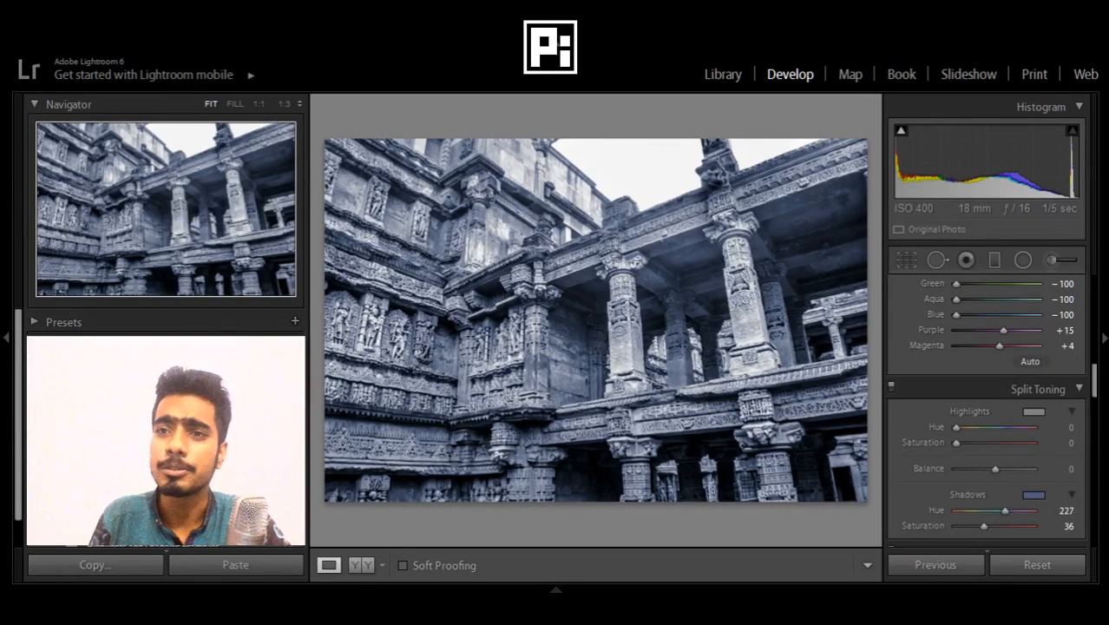
- Try sharpening amounts of 103 and 100 on the temple photo
{"action": "scroll", "coordinate": [1045, 499], "scroll_direction": "down", "scroll_amount": 6}
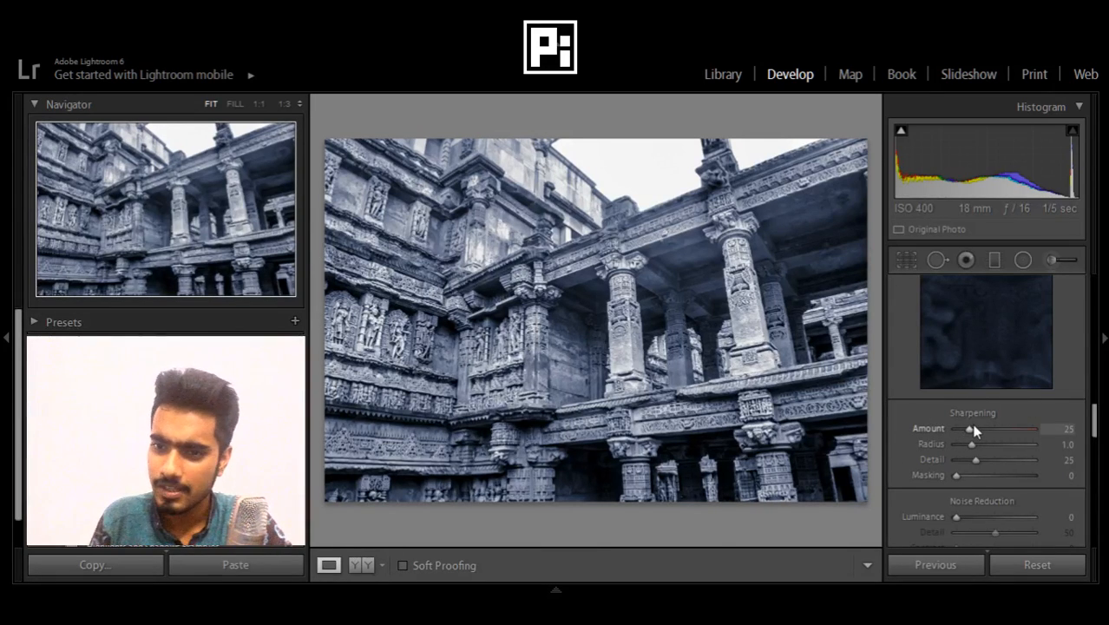
{"action": "left_click_drag", "start_coordinate": [970, 428], "coordinate": [1009, 428]}
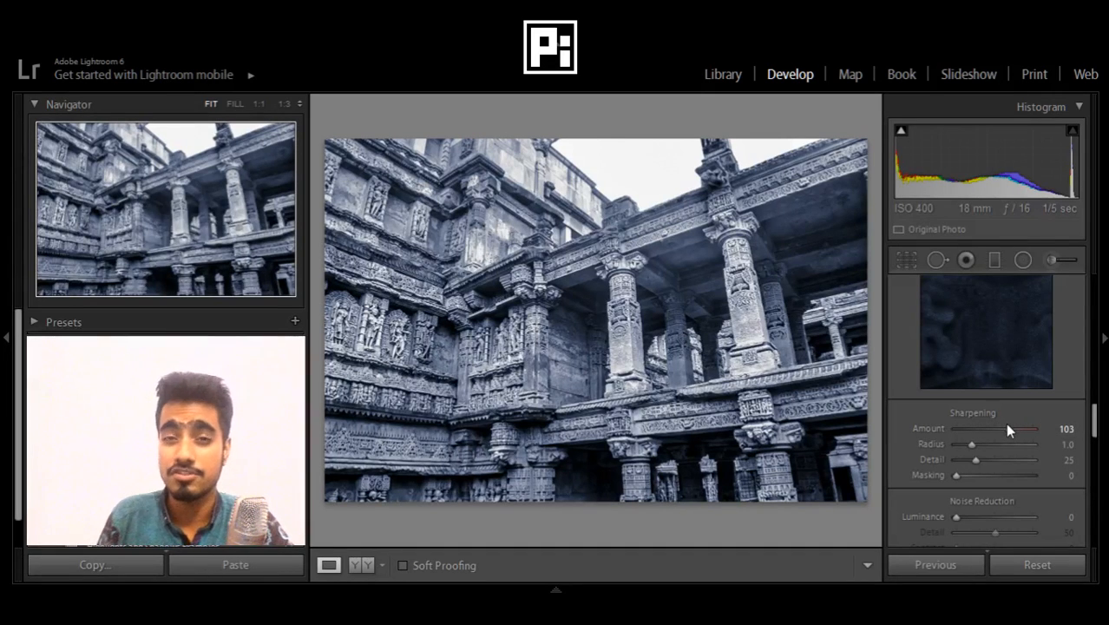
{"action": "left_click", "coordinate": [1071, 428]}
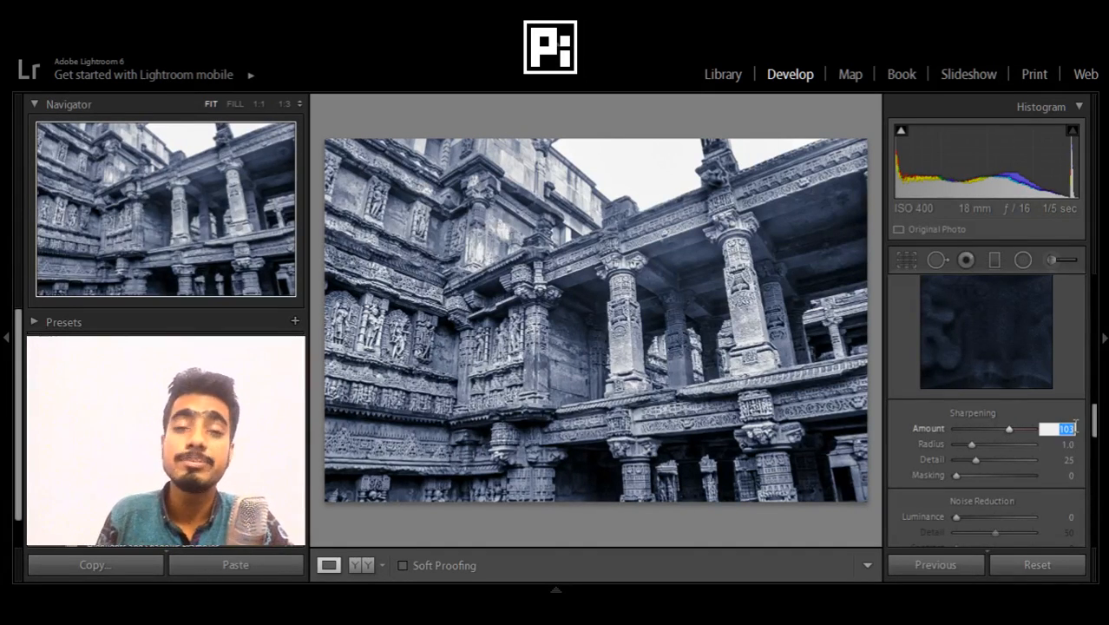
{"action": "key", "text": "BackSpace"}
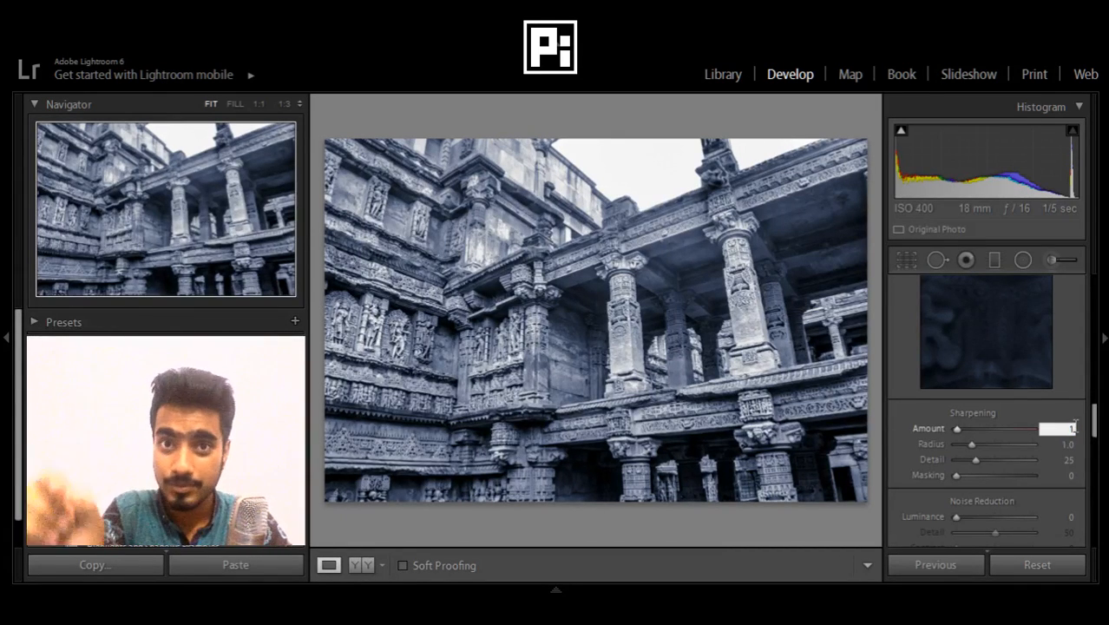
{"action": "type", "text": "1"}
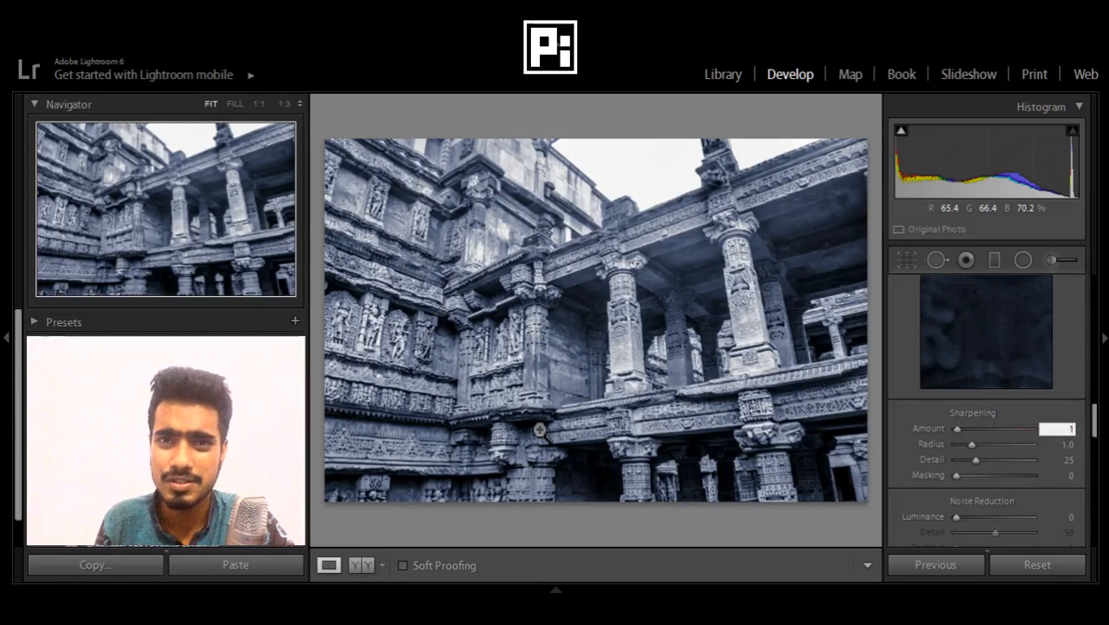
{"action": "type", "text": "100"}
{"action": "key", "text": "Return"}
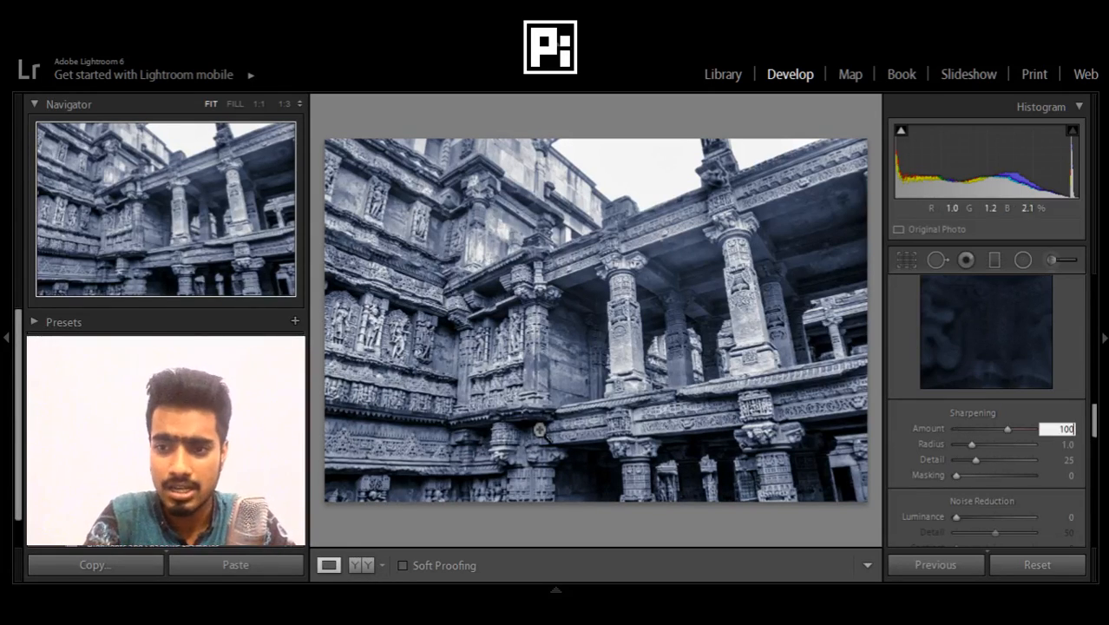
- Raise the sharpening amount to 120 and reset it to its default
{"action": "key", "text": "BackSpace"}
{"action": "key", "text": "BackSpace"}
{"action": "type", "text": "20"}
{"action": "key", "text": "Return"}
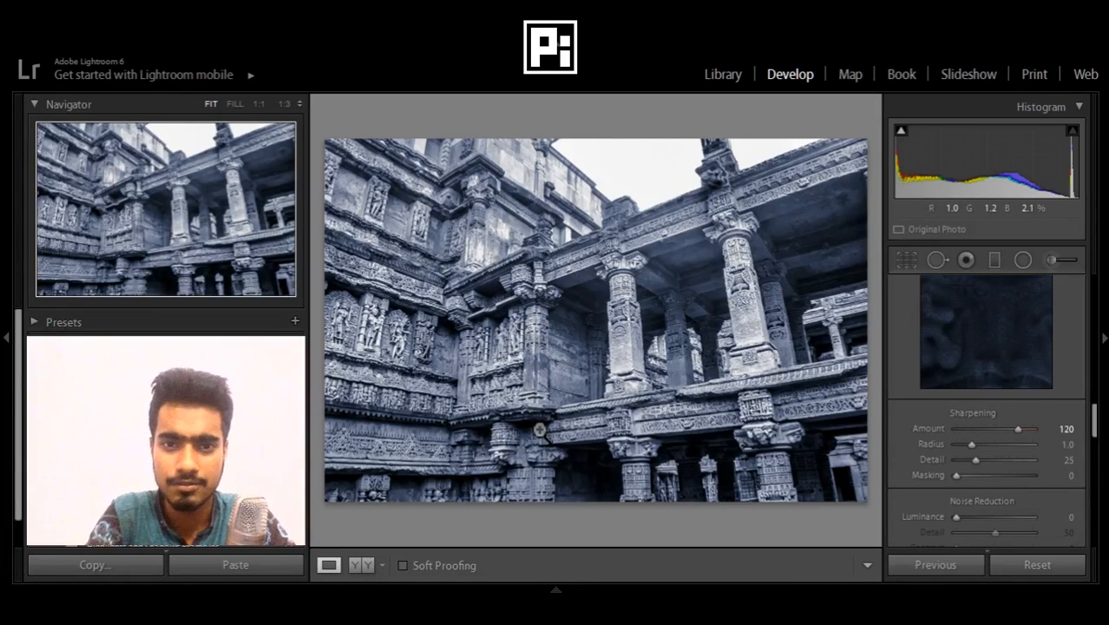
{"action": "double_click", "coordinate": [924, 425]}
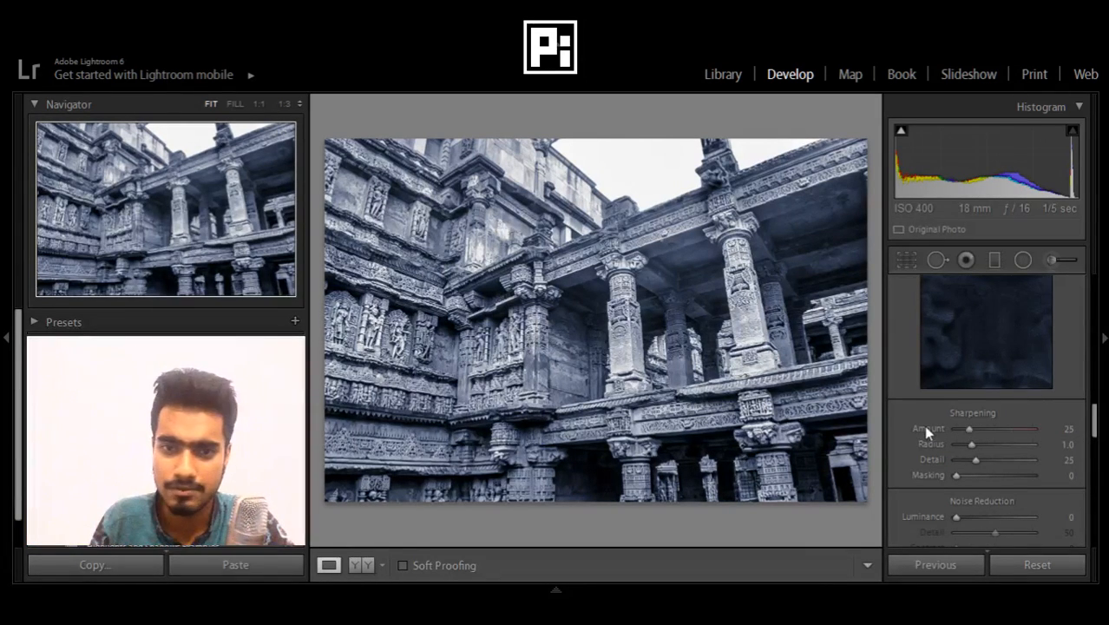
- Set the sharpening amount to 120
{"action": "left_click", "coordinate": [1068, 429]}
{"action": "type", "text": "120"}
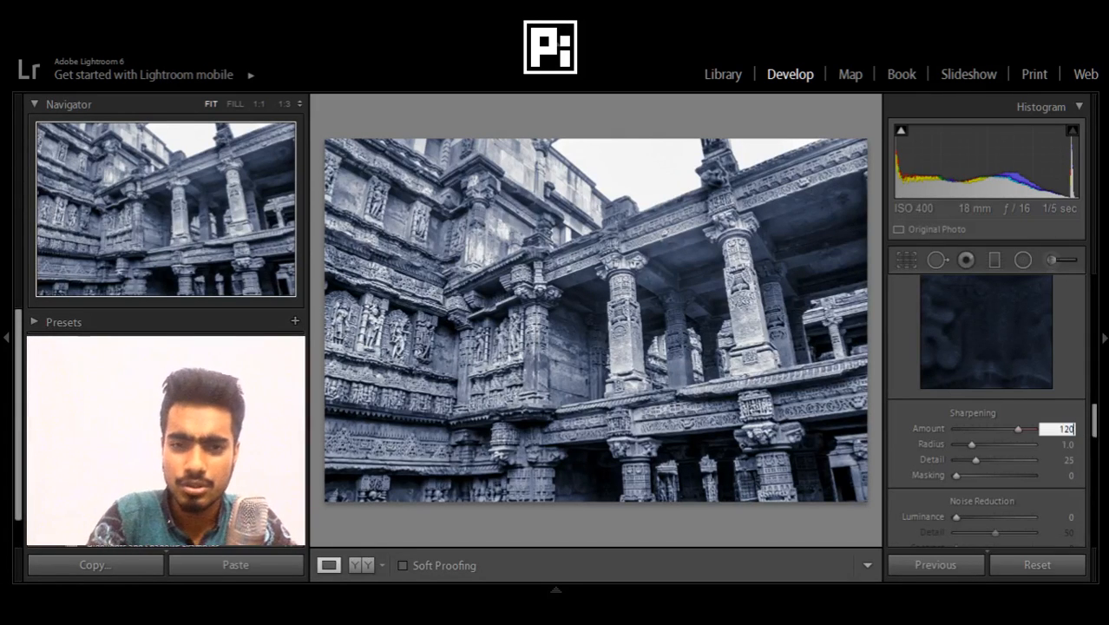
{"action": "key", "text": "Return"}
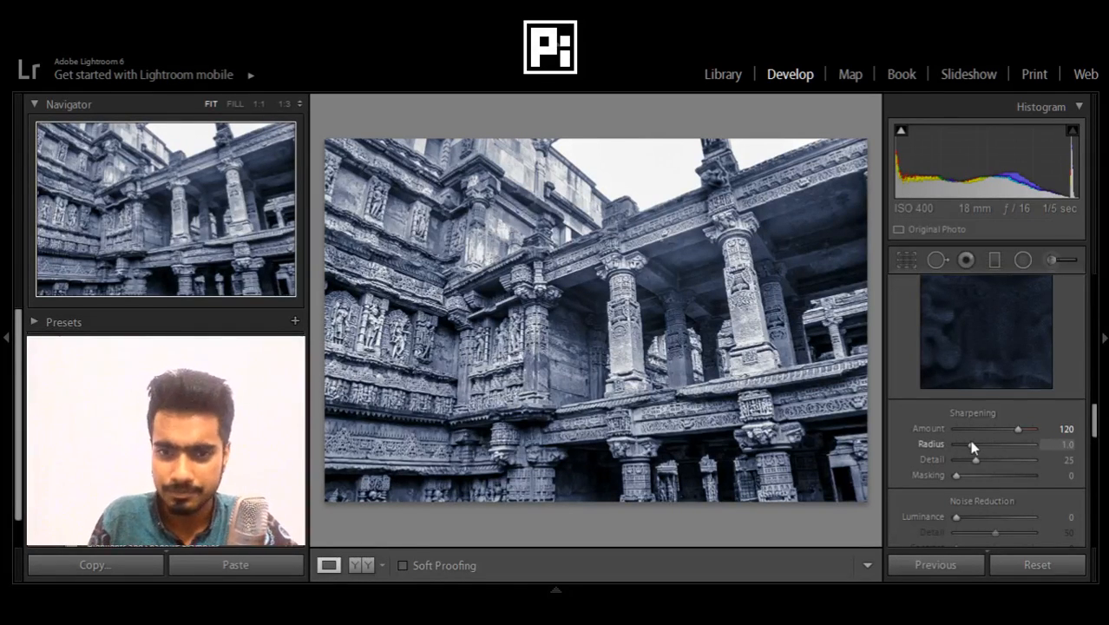
- Compare sharpening radius values of 0.8, 0.5 and 3.0 on the carved pillar, and set the radius to 1.7
{"action": "left_click", "coordinate": [616, 321]}
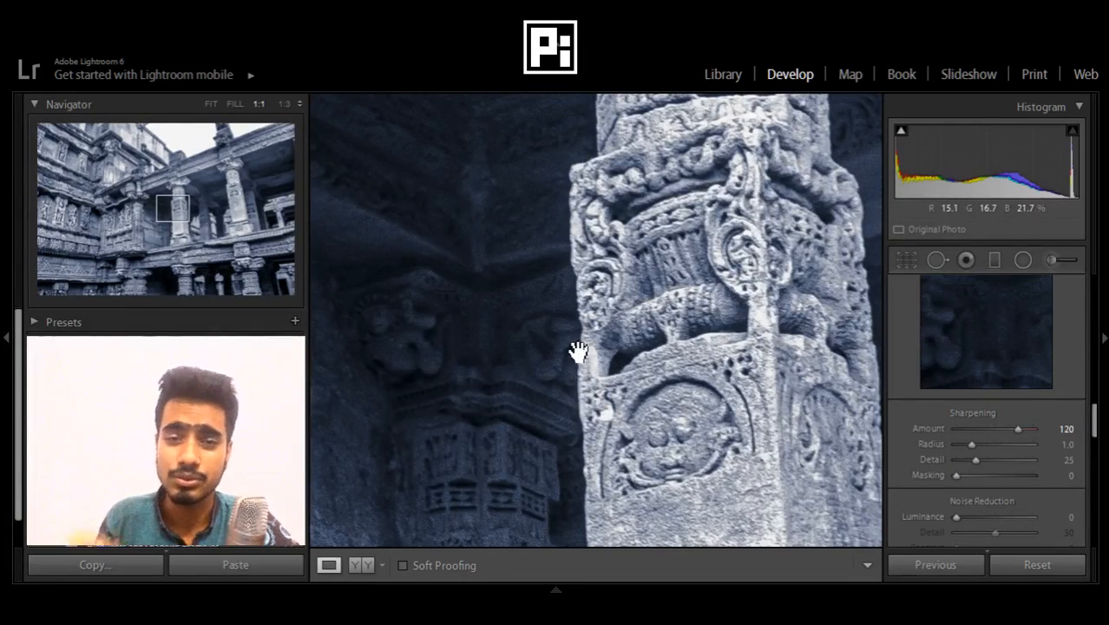
{"action": "key", "text": "alt"}
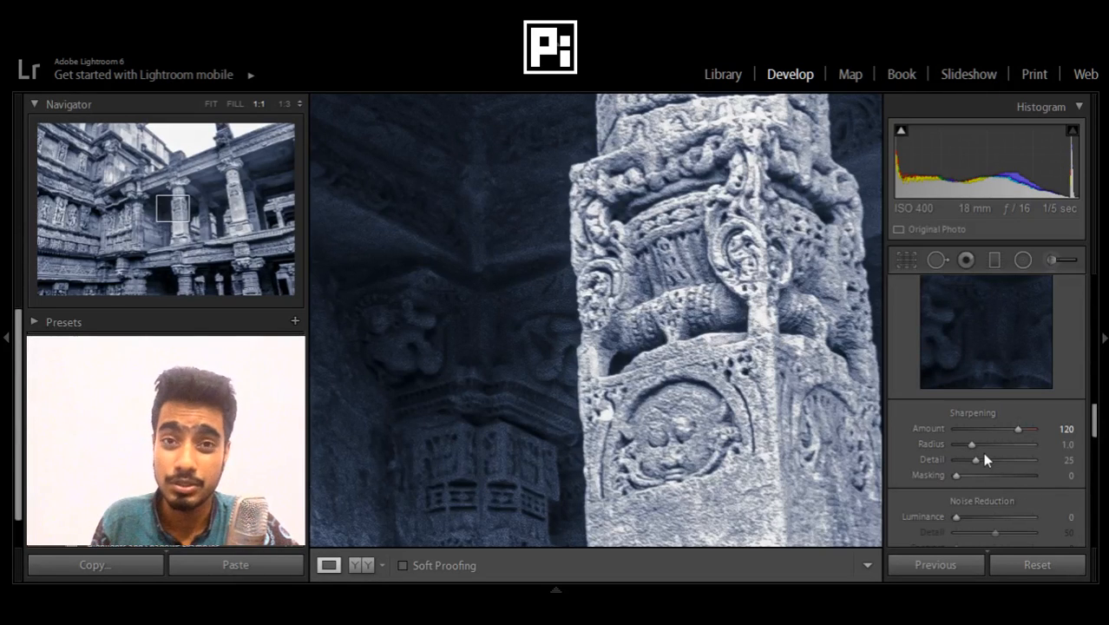
{"action": "key", "text": "alt"}
{"action": "mouse_move", "coordinate": [971, 444]}
{"action": "left_mouse_down"}
{"action": "mouse_move", "coordinate": [1021, 447]}
{"action": "mouse_move", "coordinate": [961, 448]}
{"action": "left_mouse_up"}
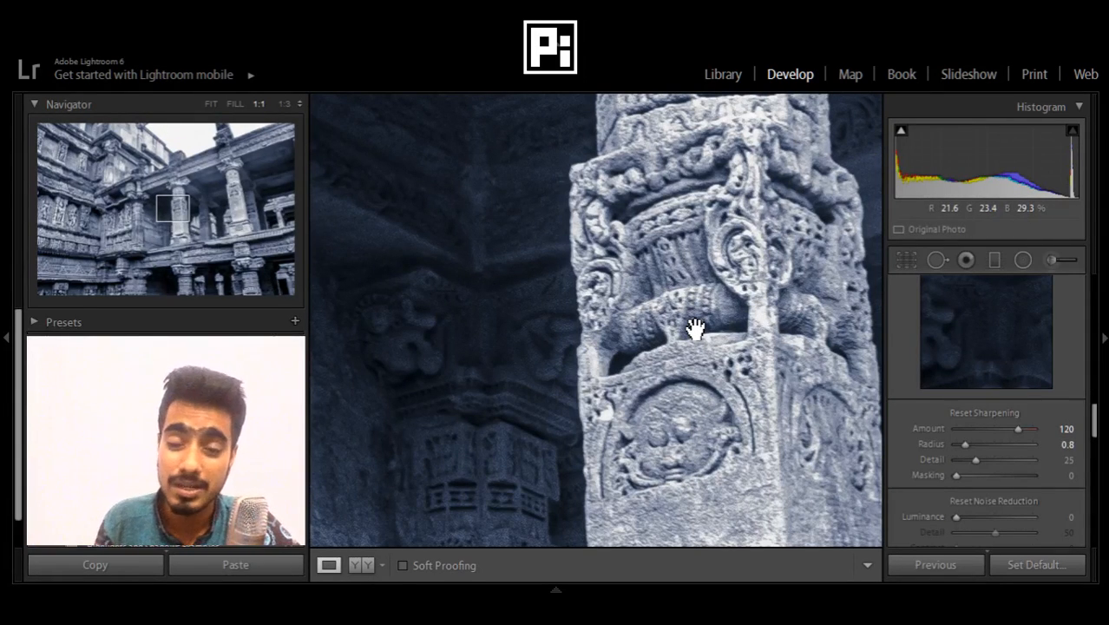
{"action": "left_click_drag", "start_coordinate": [959, 446], "coordinate": [806, 432]}
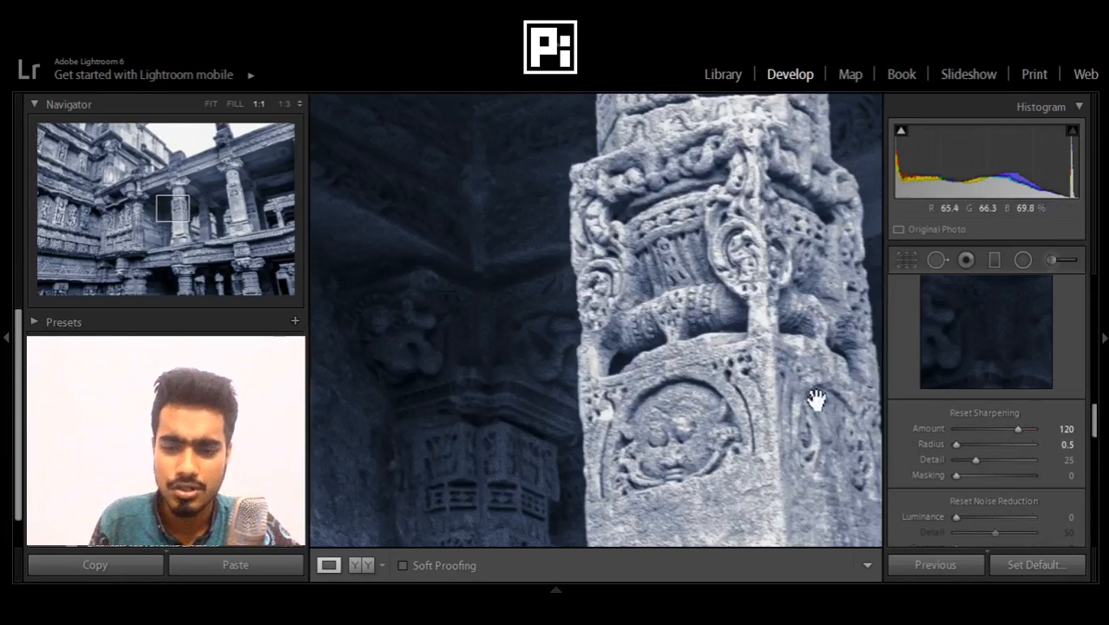
{"action": "left_click_drag", "start_coordinate": [949, 448], "coordinate": [1064, 451]}
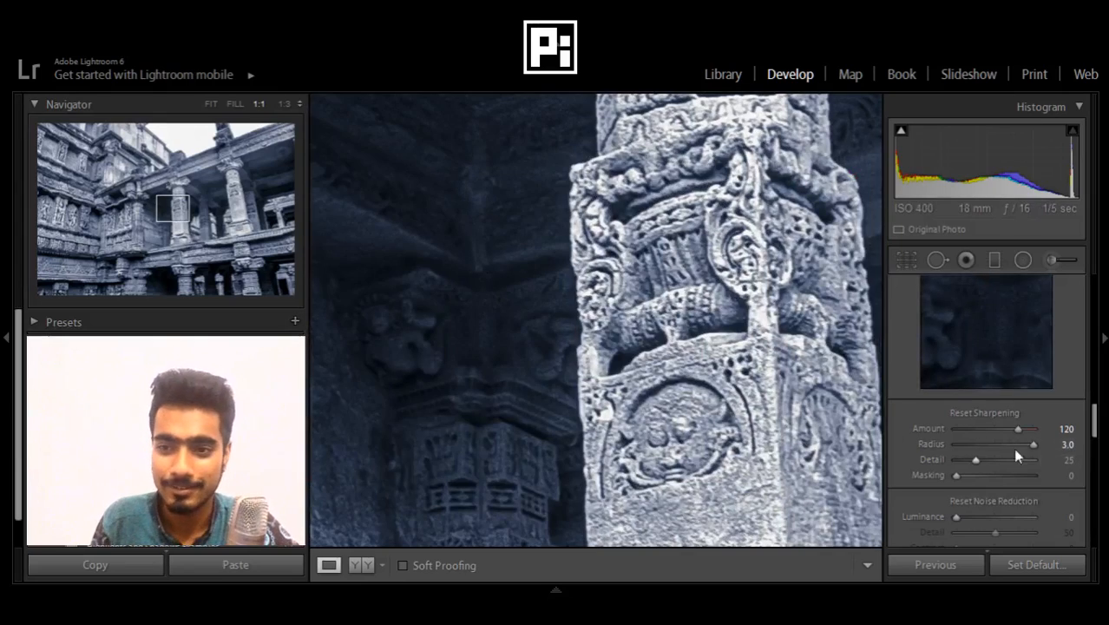
{"action": "left_click_drag", "start_coordinate": [1031, 445], "coordinate": [961, 448]}
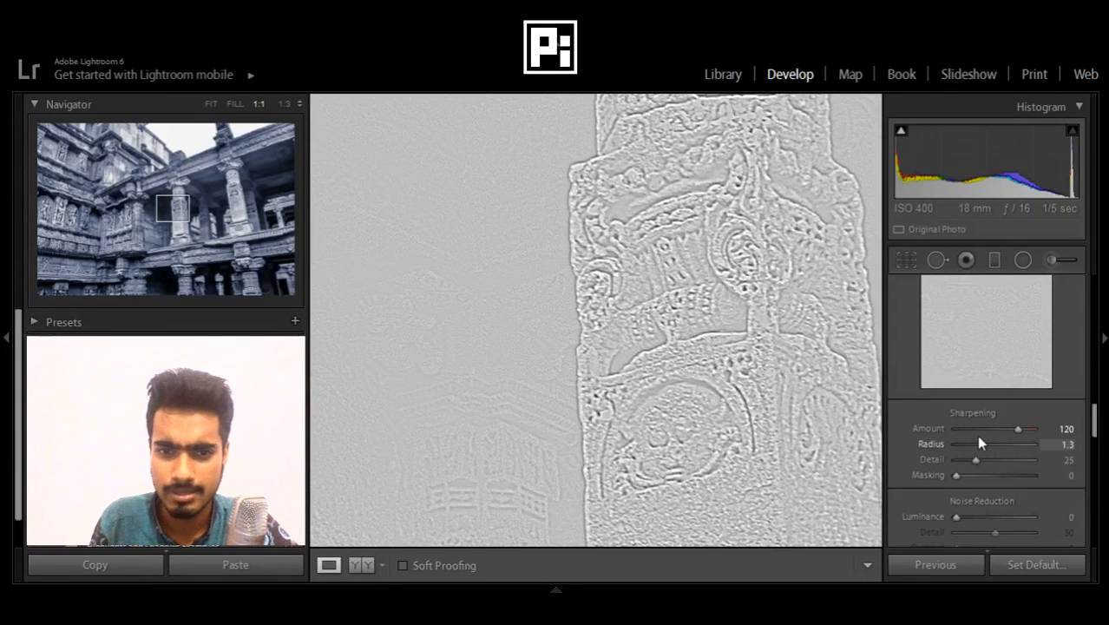
{"action": "left_click_drag", "start_coordinate": [991, 438], "coordinate": [991, 438]}
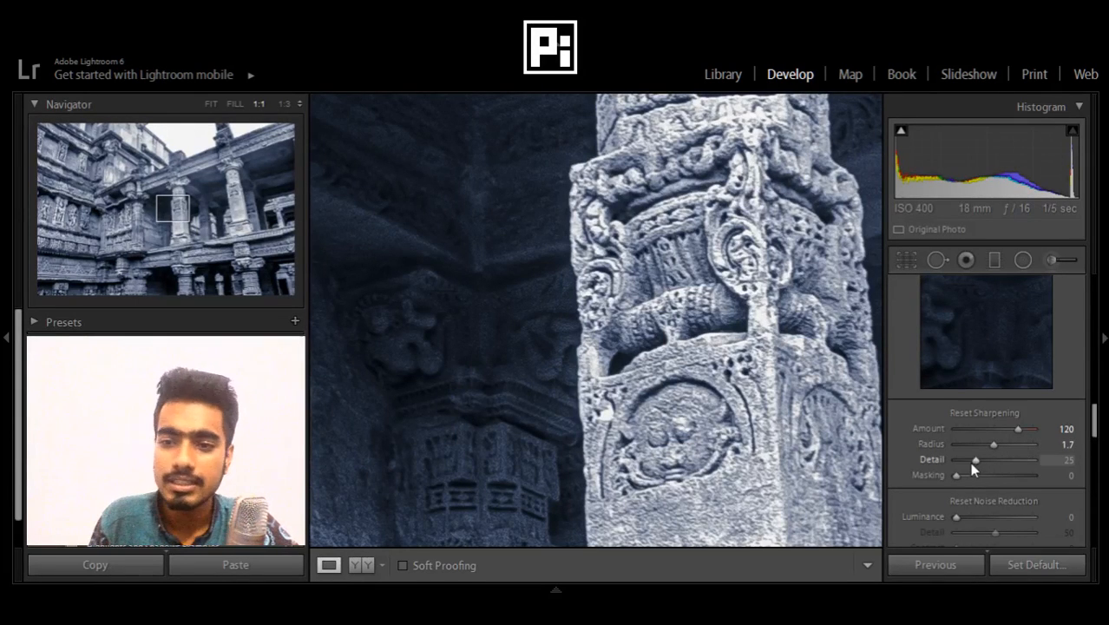
- Compare sharpening detail values such as 33 on the carved pillar, and set the detail to 36
{"action": "mouse_move", "coordinate": [970, 462]}
{"action": "left_mouse_down"}
{"action": "mouse_move", "coordinate": [1032, 461]}
{"action": "mouse_move", "coordinate": [974, 472]}
{"action": "left_mouse_up"}
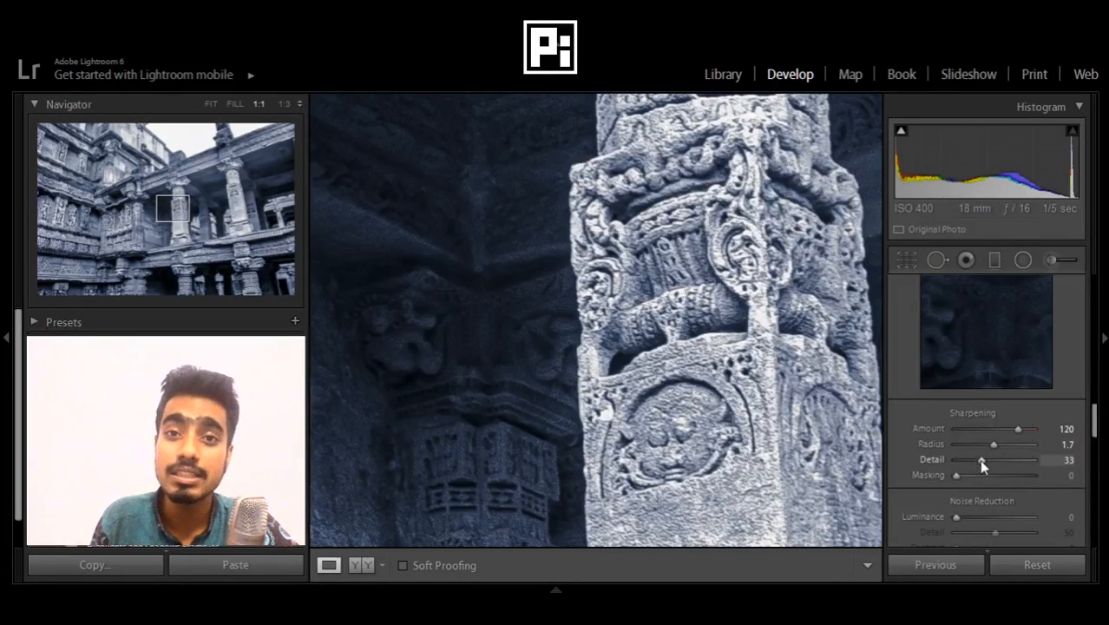
{"action": "key", "text": "alt"}
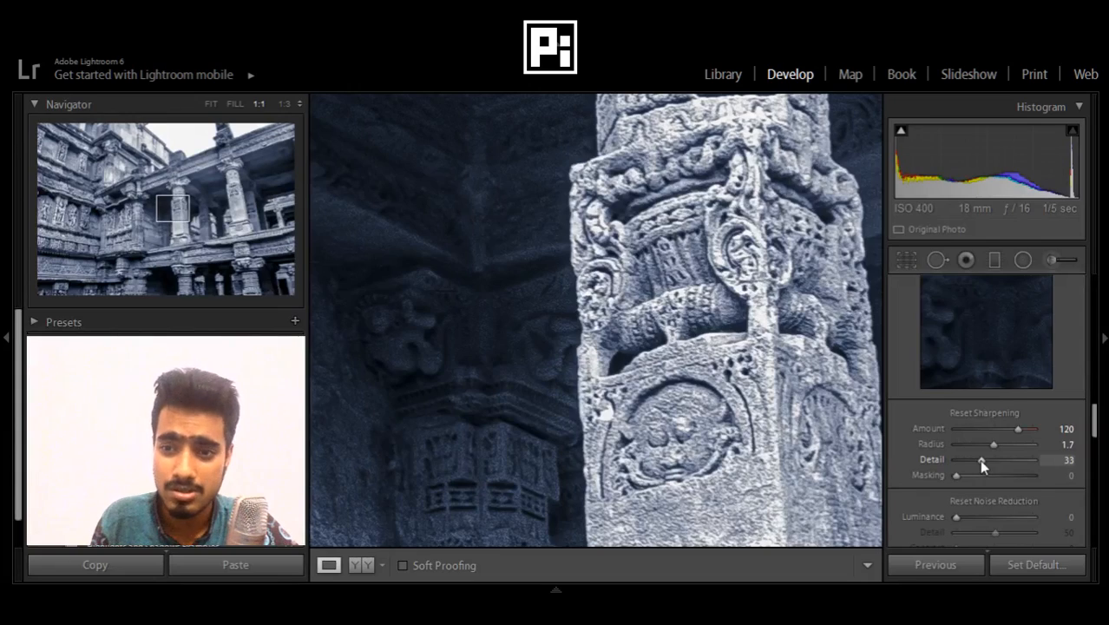
{"action": "mouse_move", "coordinate": [981, 461]}
{"action": "left_mouse_down"}
{"action": "mouse_move", "coordinate": [1053, 459]}
{"action": "mouse_move", "coordinate": [986, 470]}
{"action": "left_mouse_up"}
{"action": "left_click_drag", "start_coordinate": [967, 460], "coordinate": [982, 461]}
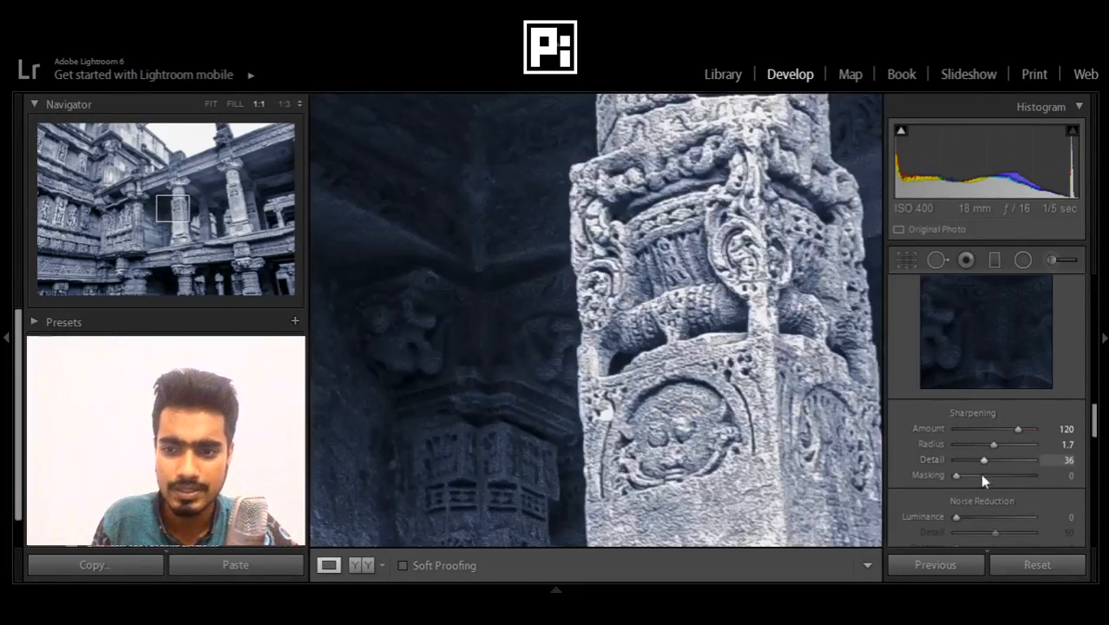
- Inspect the sharpened photo at 1:1 around the sky, the roof edge and the upper wall, and return to the full view
{"action": "left_click", "coordinate": [668, 332]}
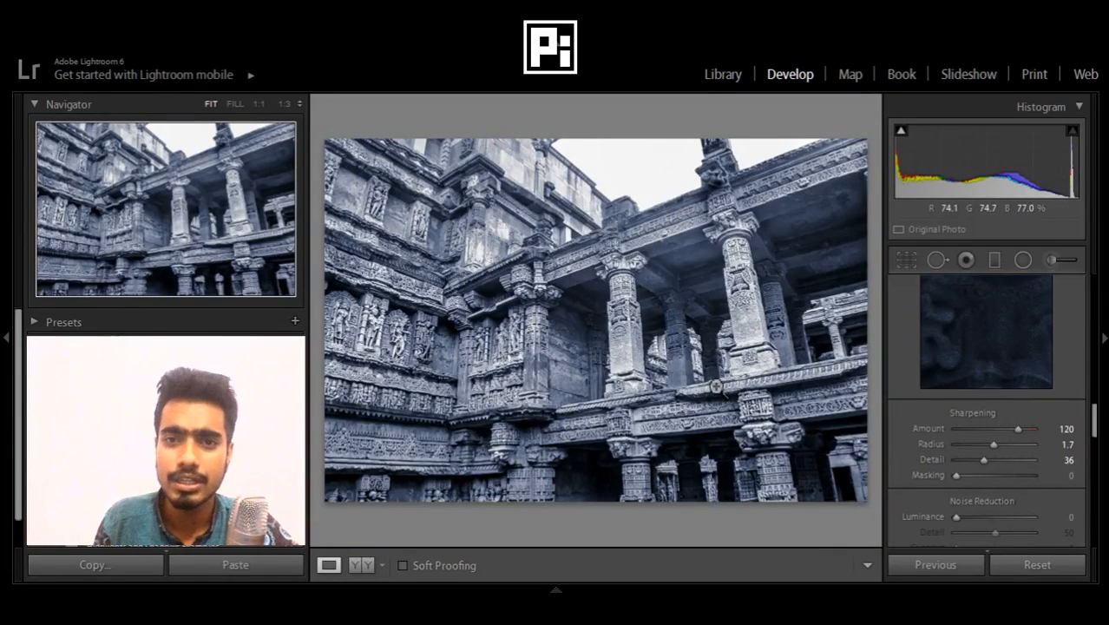
{"action": "left_click", "coordinate": [591, 211]}
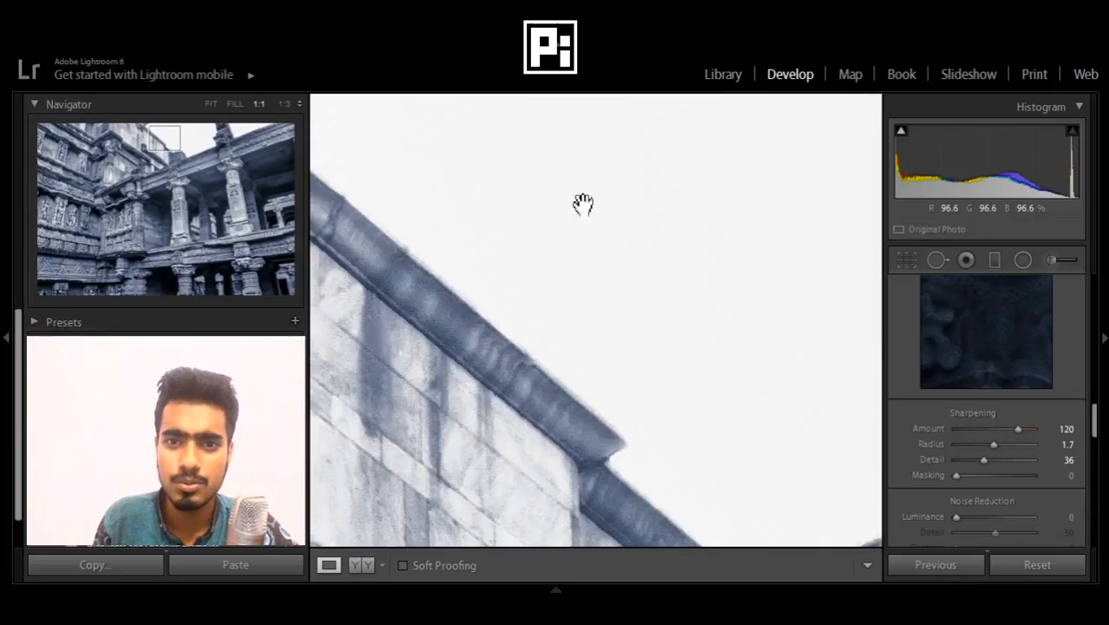
{"action": "left_click_drag", "start_coordinate": [582, 204], "coordinate": [735, 240]}
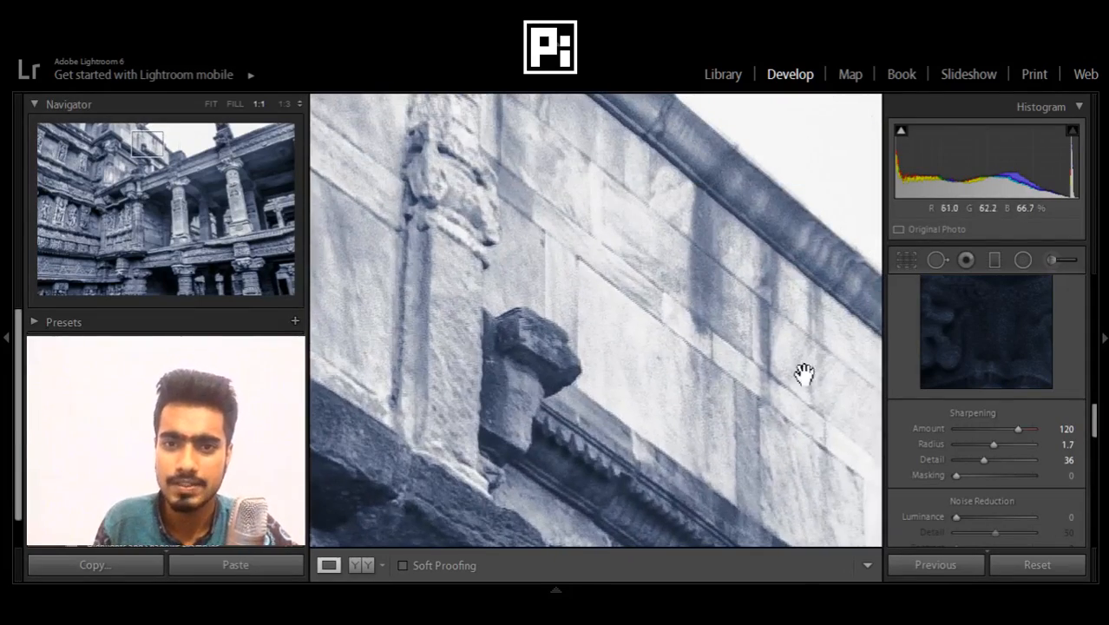
{"action": "left_click", "coordinate": [684, 316]}
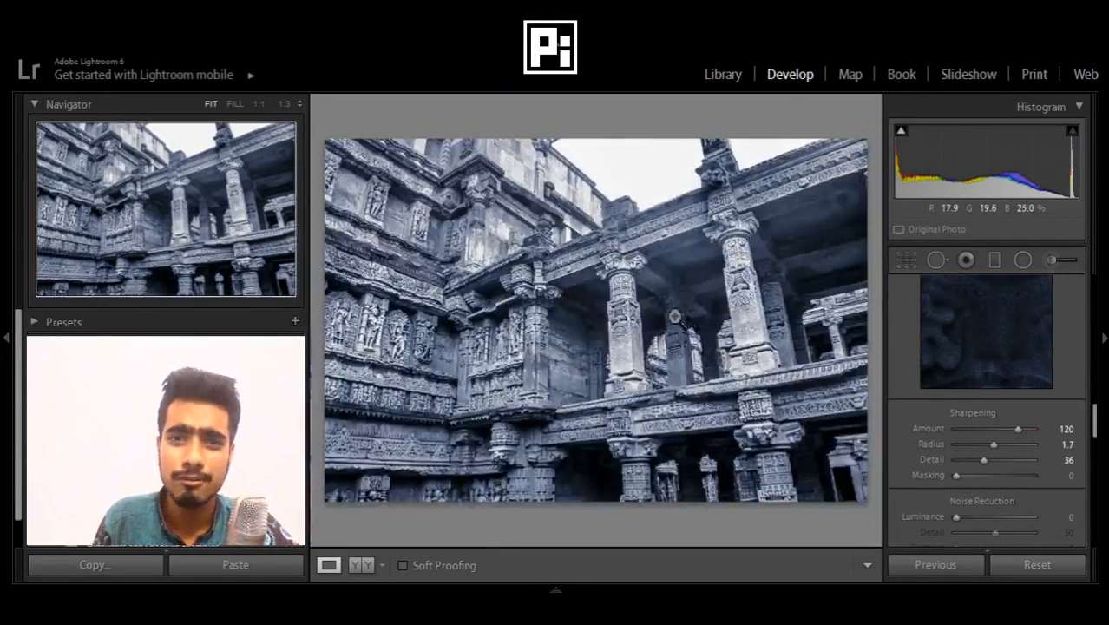
{"action": "left_click", "coordinate": [646, 217]}
{"action": "left_click_drag", "start_coordinate": [647, 218], "coordinate": [714, 332]}
{"action": "left_click", "coordinate": [712, 332]}
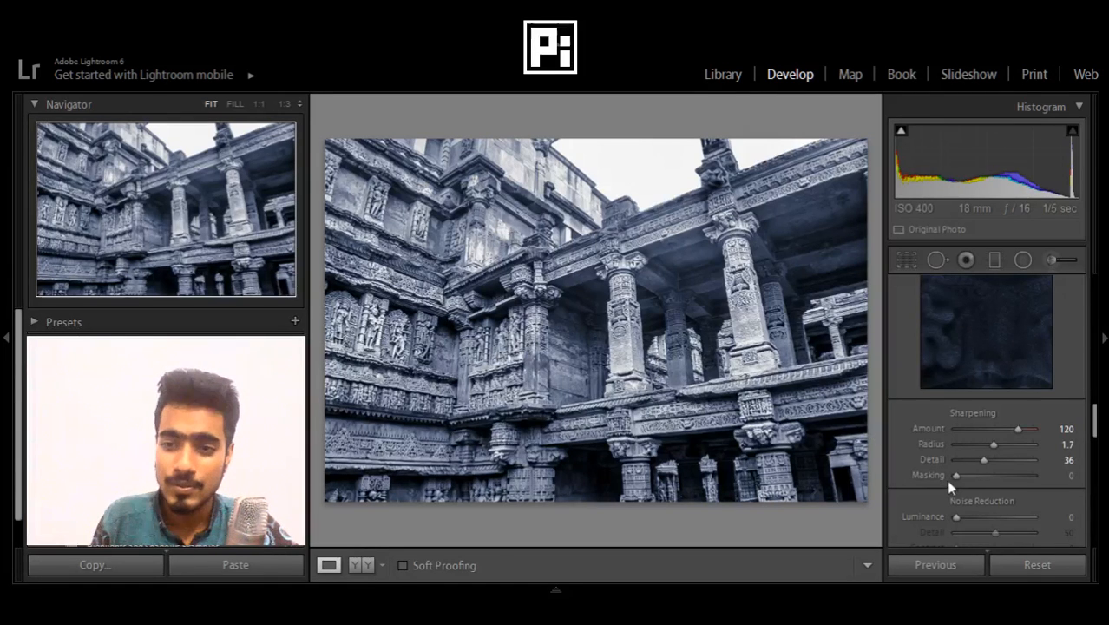
- Preview the sharpening mask on the temple photo and set the masking to 50
{"action": "key", "text": "alt"}
{"action": "left_click_drag", "start_coordinate": [954, 476], "coordinate": [974, 475]}
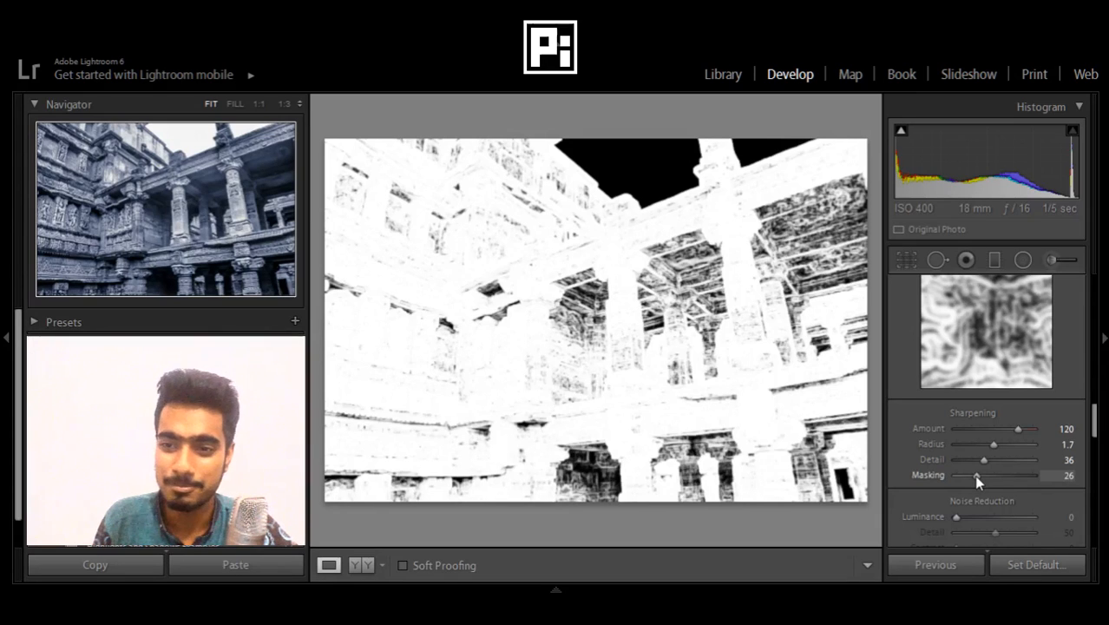
{"action": "left_click_drag", "start_coordinate": [973, 475], "coordinate": [996, 475]}
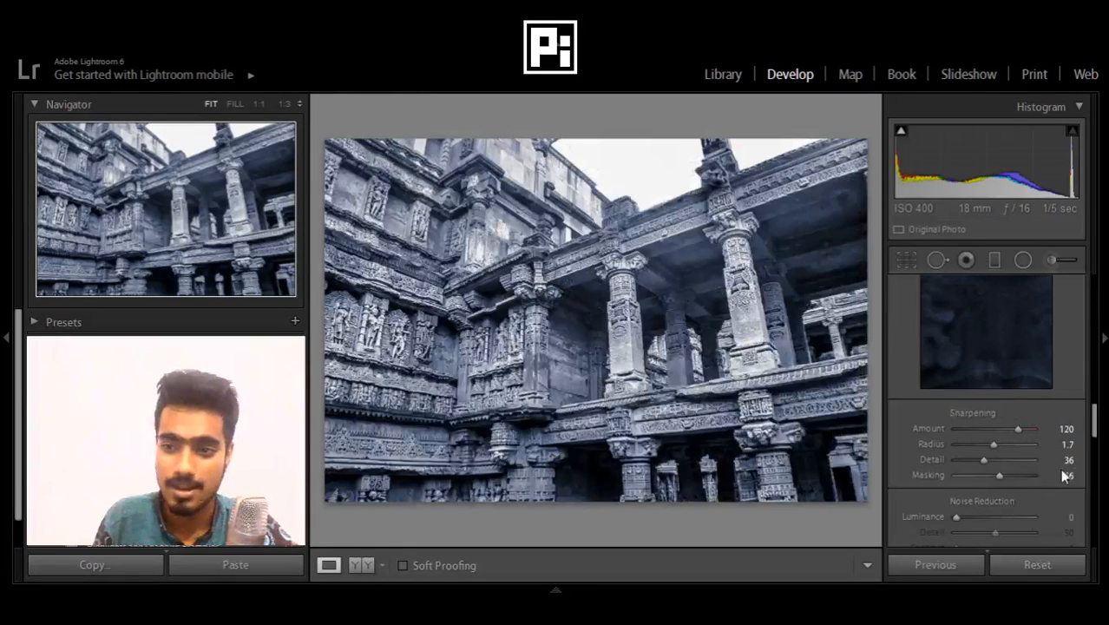
{"action": "left_click", "coordinate": [1060, 474]}
{"action": "type", "text": "50"}
{"action": "key", "text": "Return"}
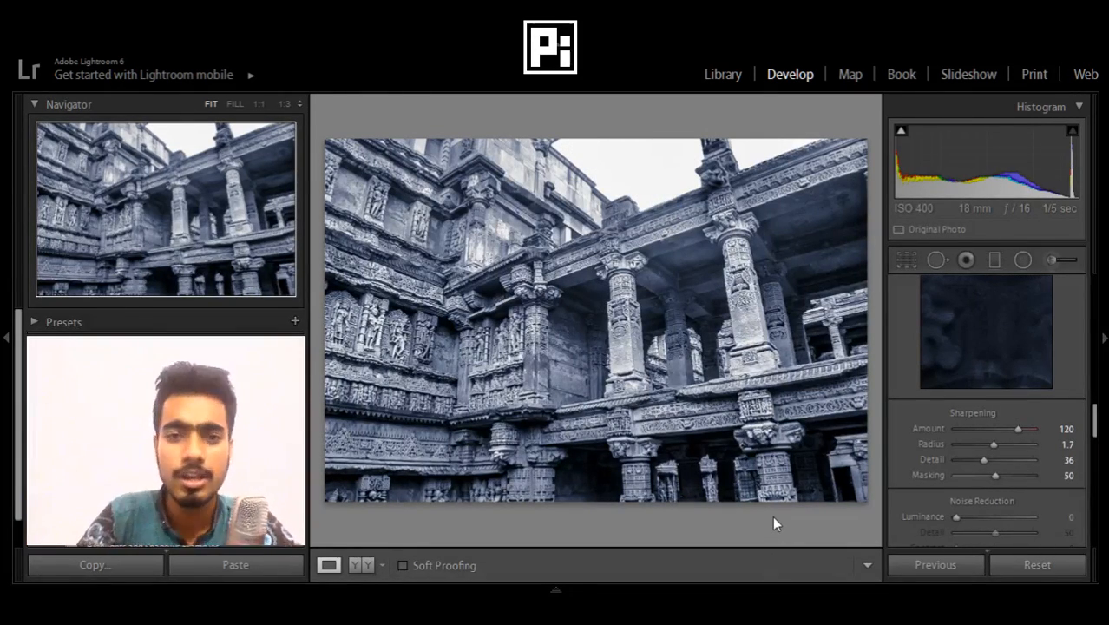
- Compare the edited temple photo with its original version twice
{"action": "key", "text": "backslash"}
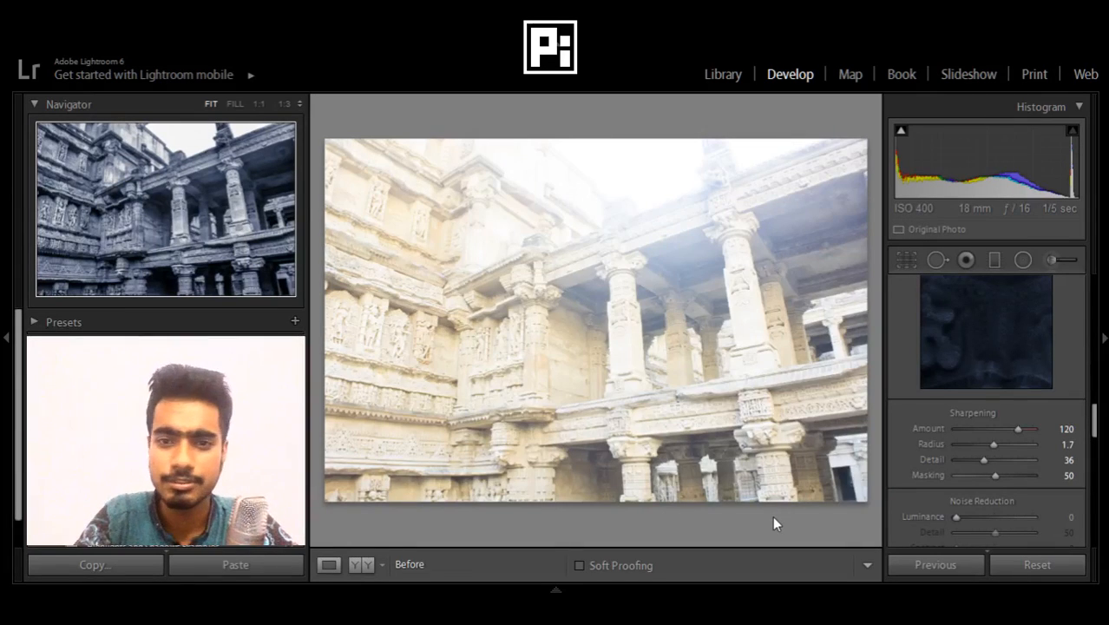
{"action": "key", "text": "backslash"}
{"action": "key", "text": "backslash"}
{"action": "key", "text": "backslash"}
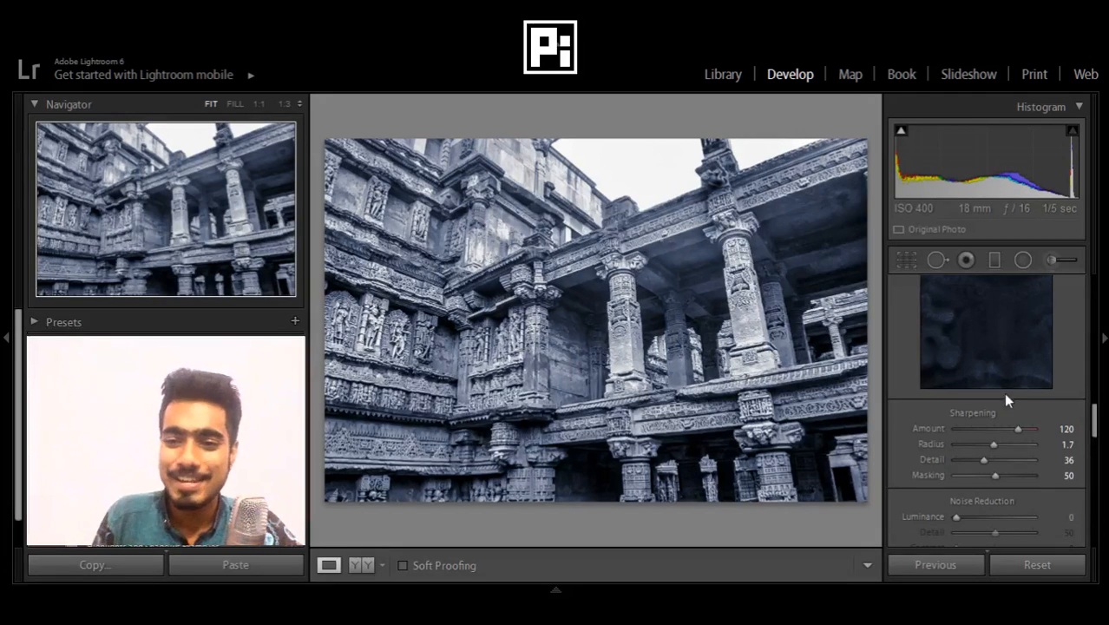
- Display the shadow clipping overlay on the temple photo
{"action": "scroll", "coordinate": [1004, 397], "scroll_direction": "down", "scroll_amount": 3}
{"action": "scroll", "coordinate": [1005, 401], "scroll_direction": "down", "scroll_amount": 4}
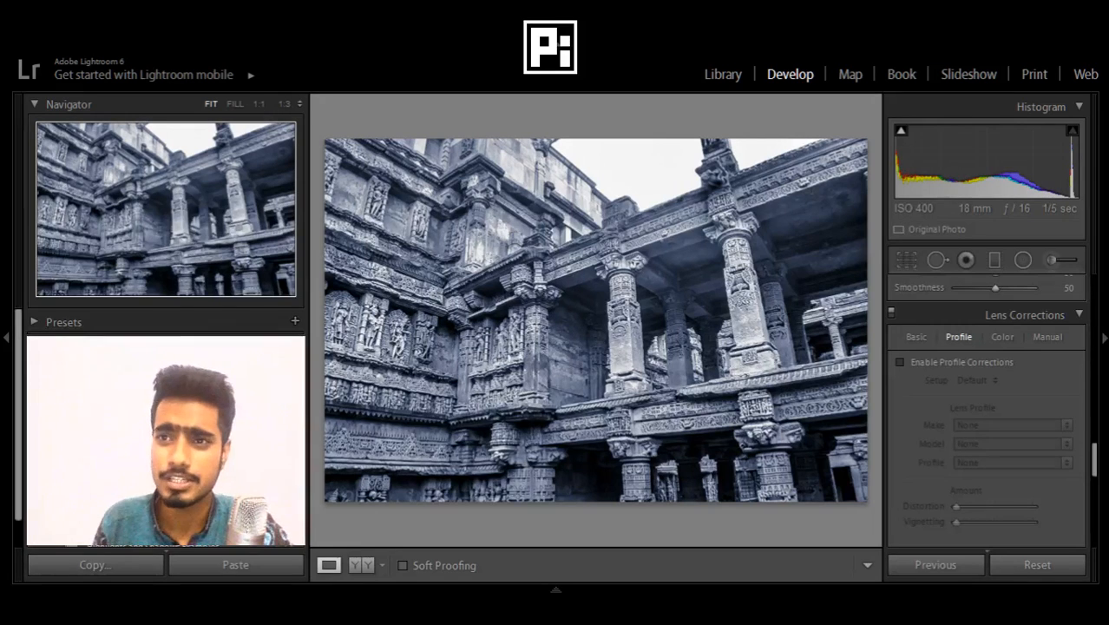
{"action": "left_click", "coordinate": [900, 129]}
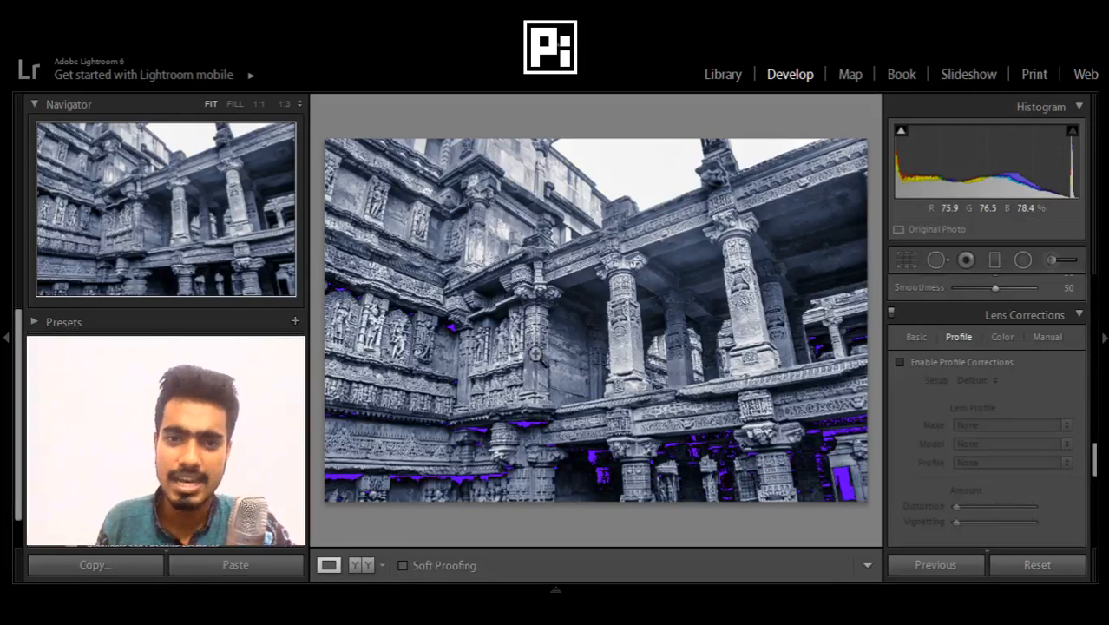
{"action": "mouse_move", "coordinate": [636, 563]}
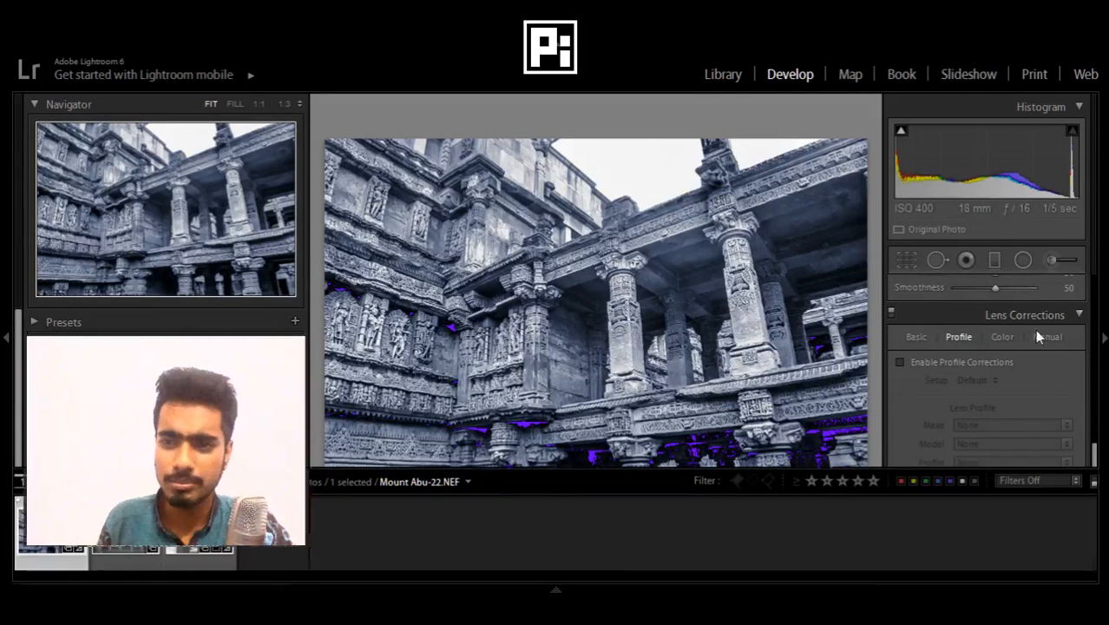
- Switch the tone curve to point editing and raise its black point for a faded, matte look
{"action": "scroll", "coordinate": [1042, 374], "scroll_direction": "up", "scroll_amount": 5}
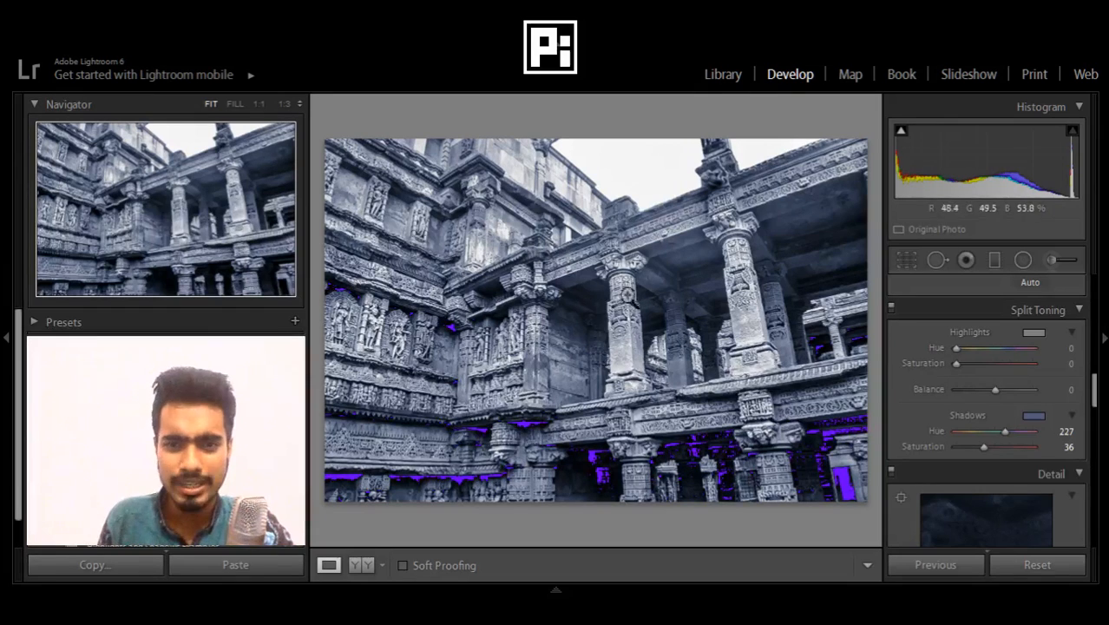
{"action": "scroll", "coordinate": [989, 496], "scroll_direction": "up", "scroll_amount": 3}
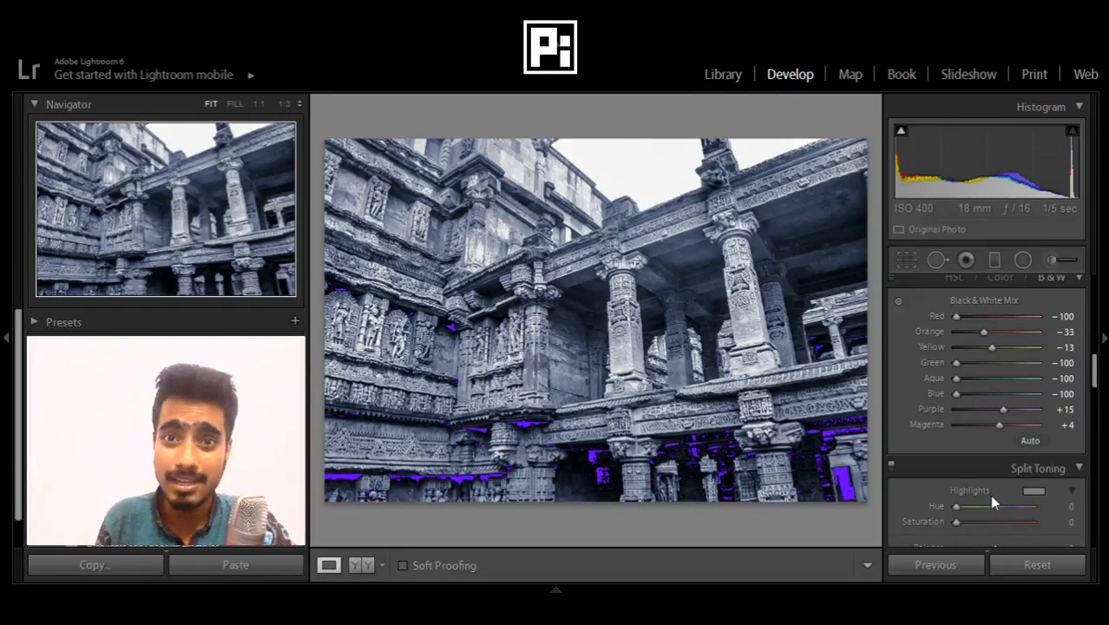
{"action": "scroll", "coordinate": [1006, 418], "scroll_direction": "up", "scroll_amount": 3}
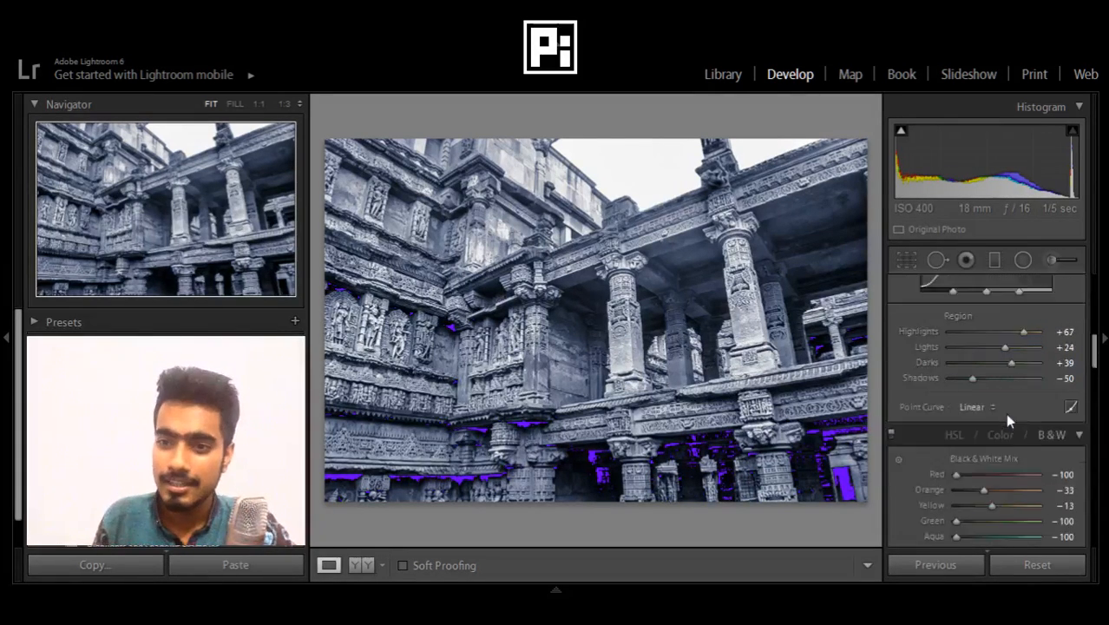
{"action": "scroll", "coordinate": [990, 413], "scroll_direction": "down", "scroll_amount": 1}
{"action": "scroll", "coordinate": [936, 436], "scroll_direction": "down", "scroll_amount": 1}
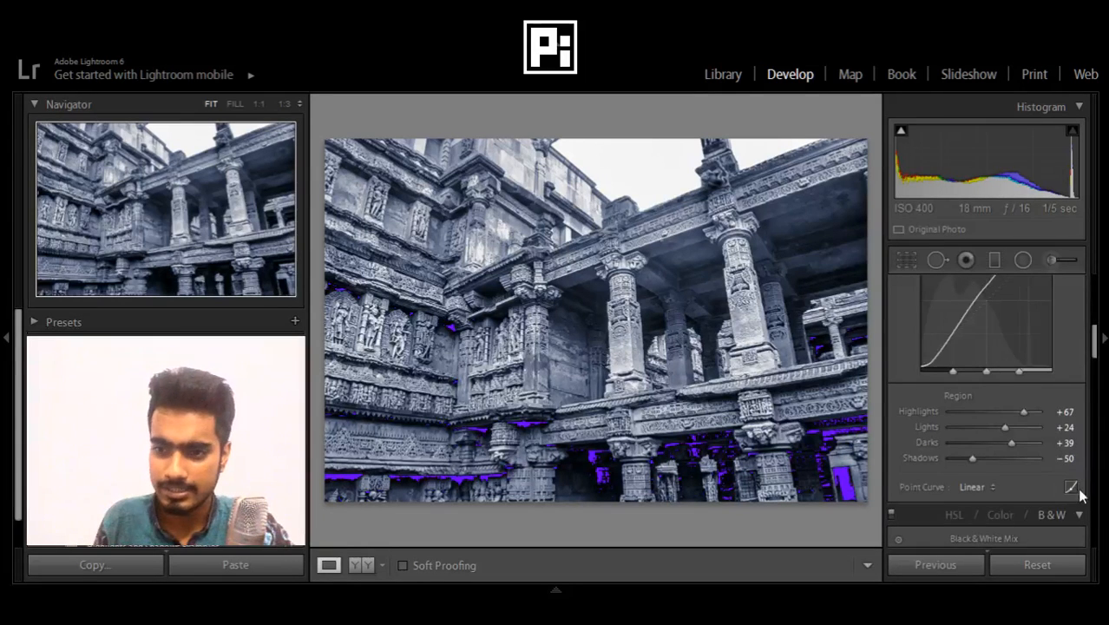
{"action": "left_click", "coordinate": [1071, 488]}
{"action": "scroll", "coordinate": [911, 423], "scroll_direction": "up", "scroll_amount": 2}
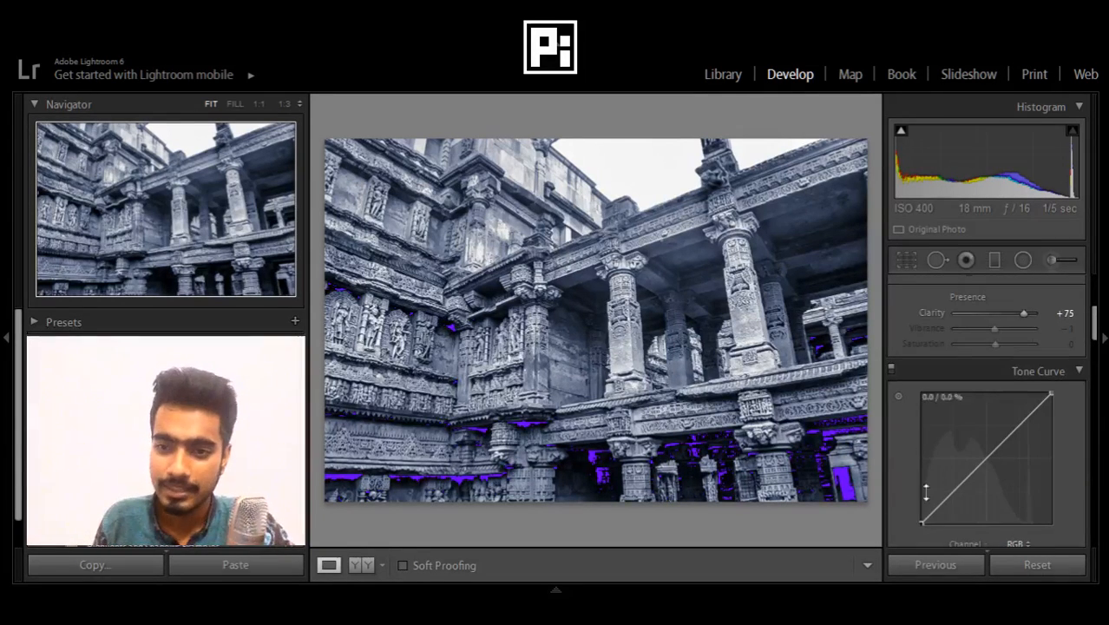
{"action": "left_click_drag", "start_coordinate": [920, 522], "coordinate": [921, 496]}
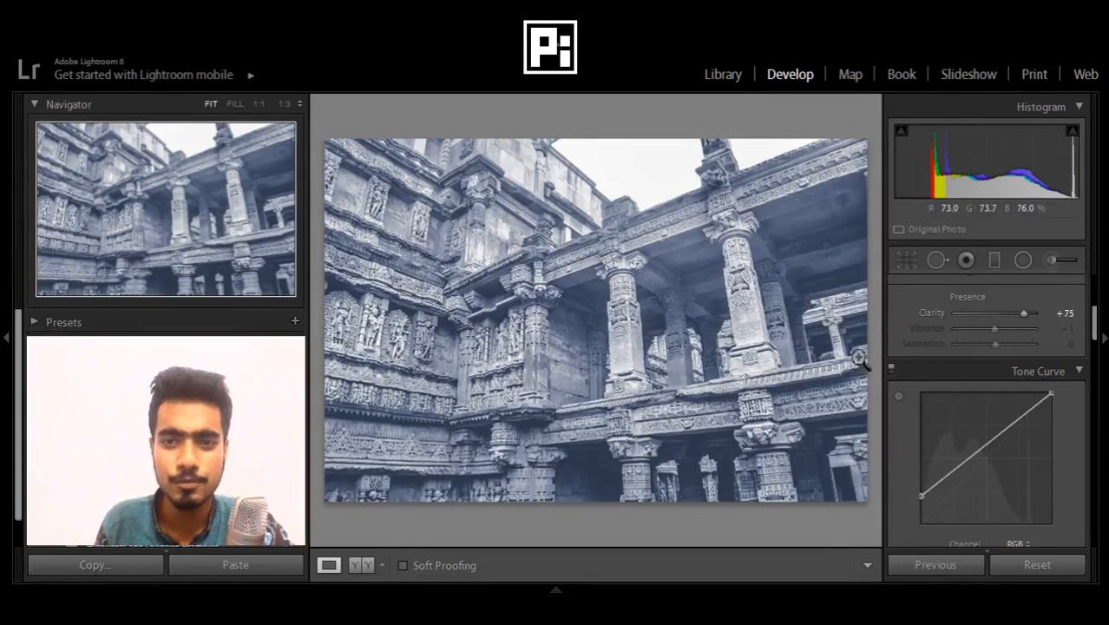
- Set the post-crop vignetting amount to -33 with the Highlight Priority style
{"action": "scroll", "coordinate": [913, 433], "scroll_direction": "down", "scroll_amount": 5}
{"action": "scroll", "coordinate": [912, 433], "scroll_direction": "down", "scroll_amount": 10}
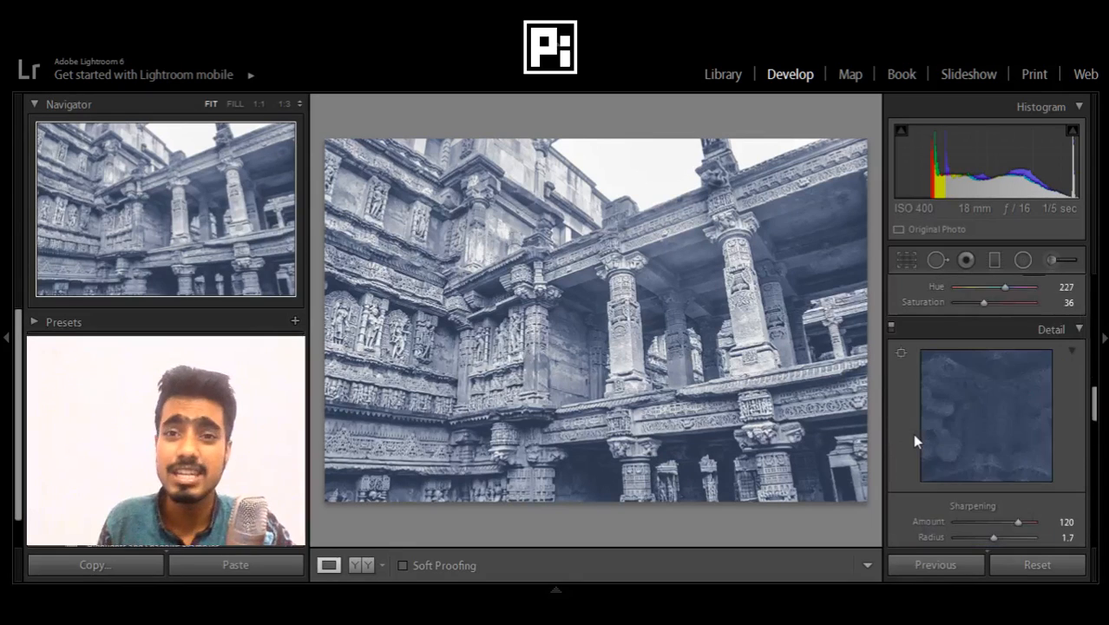
{"action": "scroll", "coordinate": [940, 400], "scroll_direction": "down", "scroll_amount": 2}
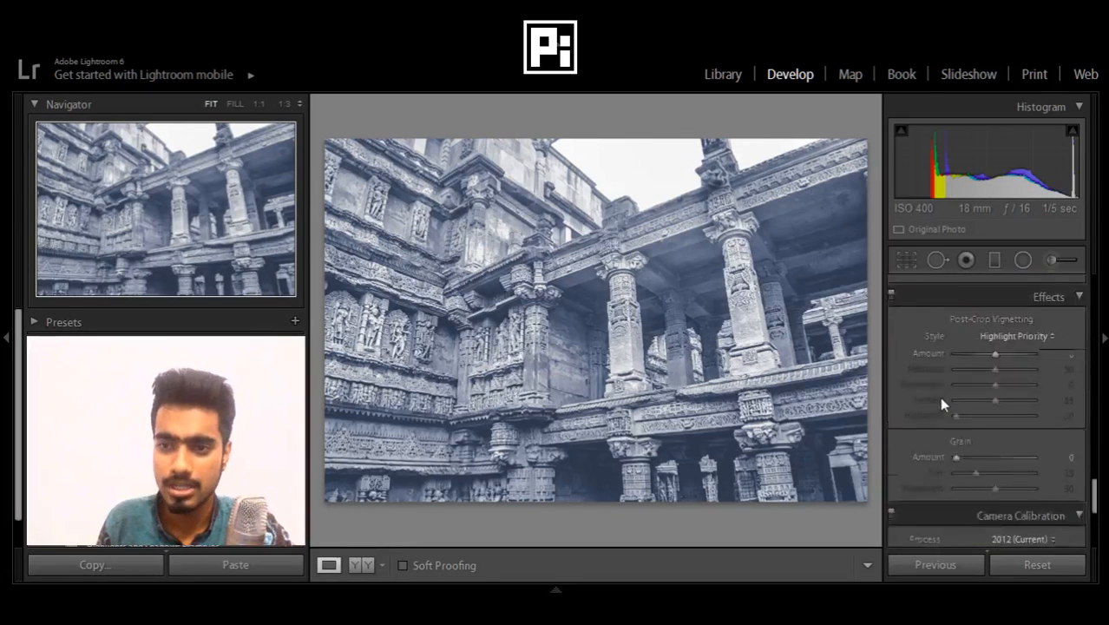
{"action": "scroll", "coordinate": [941, 401], "scroll_direction": "up", "scroll_amount": 2}
{"action": "left_click_drag", "start_coordinate": [996, 434], "coordinate": [981, 426]}
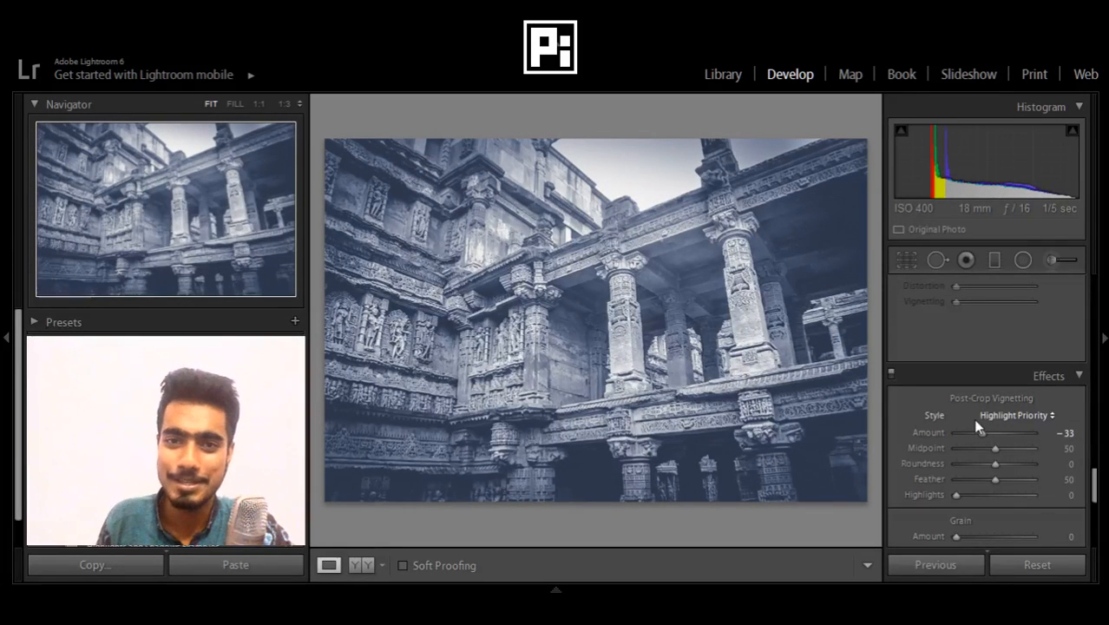
- Add an Adjustment Brush edit to the photo with temp 44, clarity 36 and highlights -100, and leave the brush
{"action": "scroll", "coordinate": [975, 422], "scroll_direction": "up", "scroll_amount": 5}
{"action": "scroll", "coordinate": [981, 408], "scroll_direction": "up", "scroll_amount": 10}
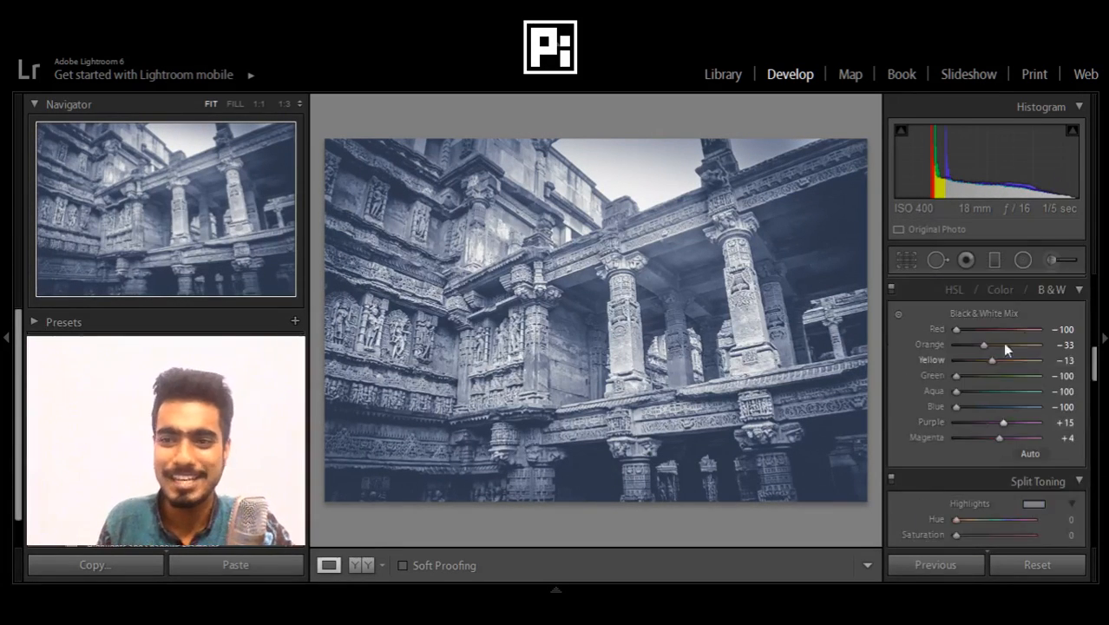
{"action": "left_click", "coordinate": [1053, 261]}
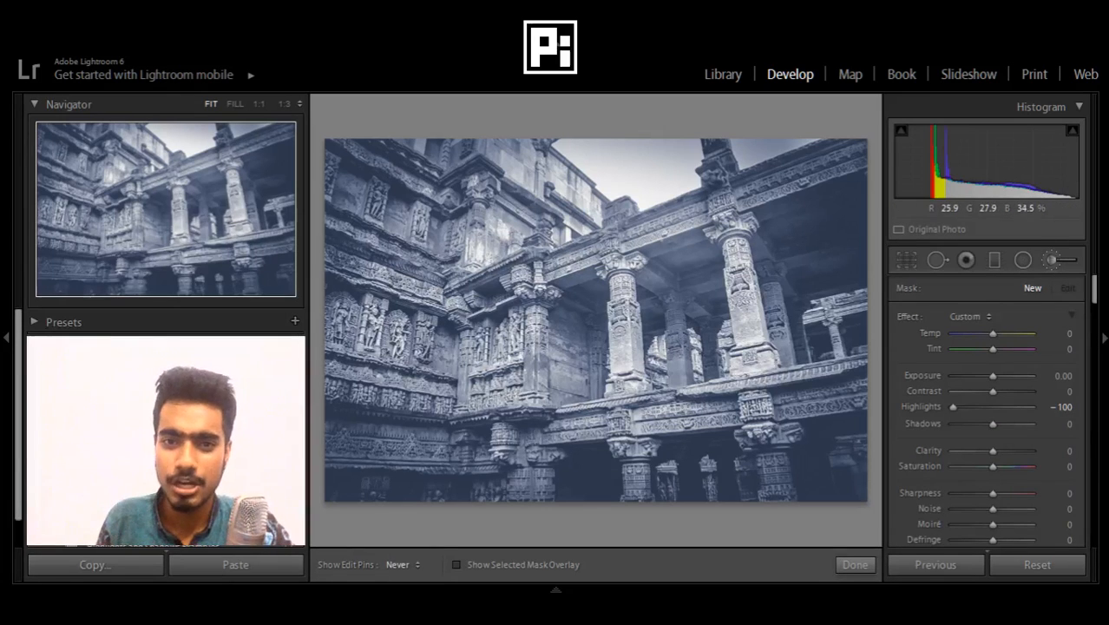
{"action": "left_click", "coordinate": [1010, 333]}
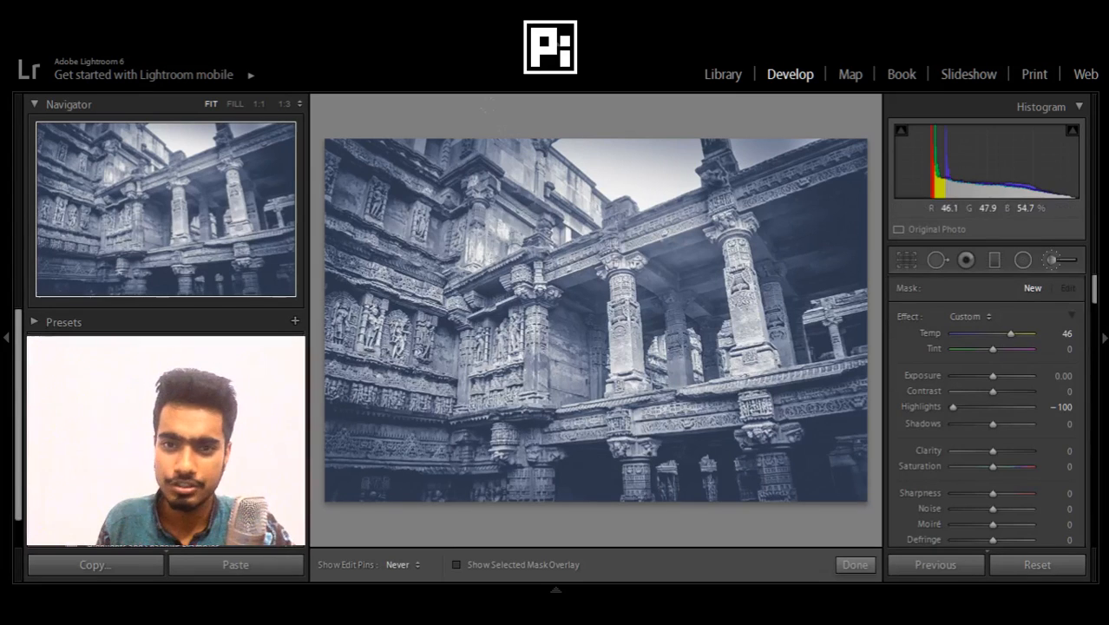
{"action": "left_click_drag", "start_coordinate": [503, 117], "coordinate": [488, 105]}
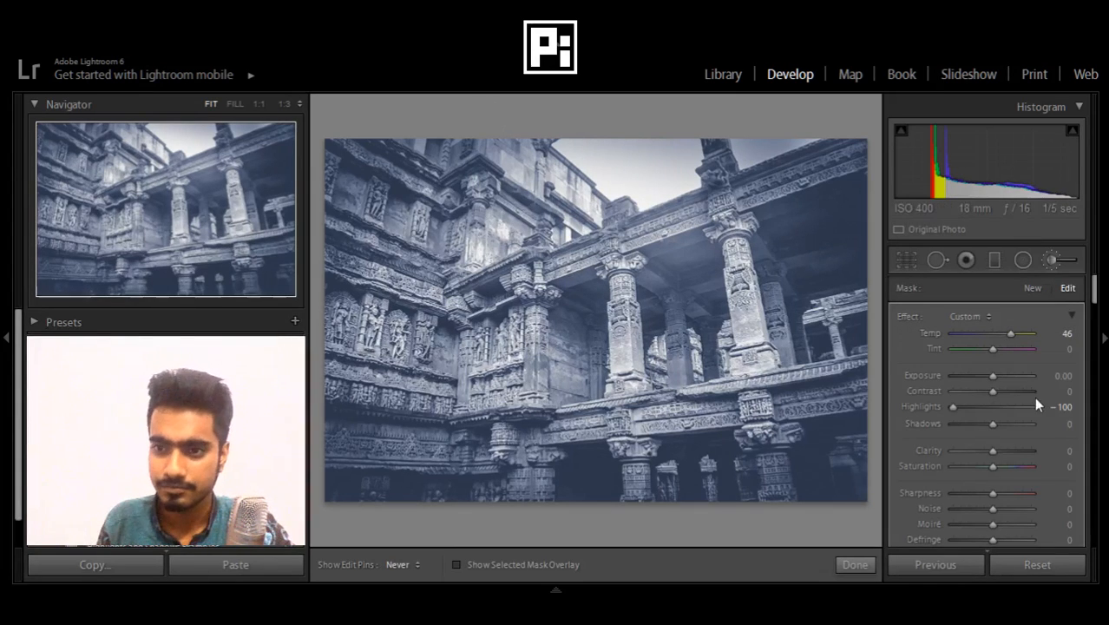
{"action": "left_click_drag", "start_coordinate": [1008, 335], "coordinate": [1009, 335]}
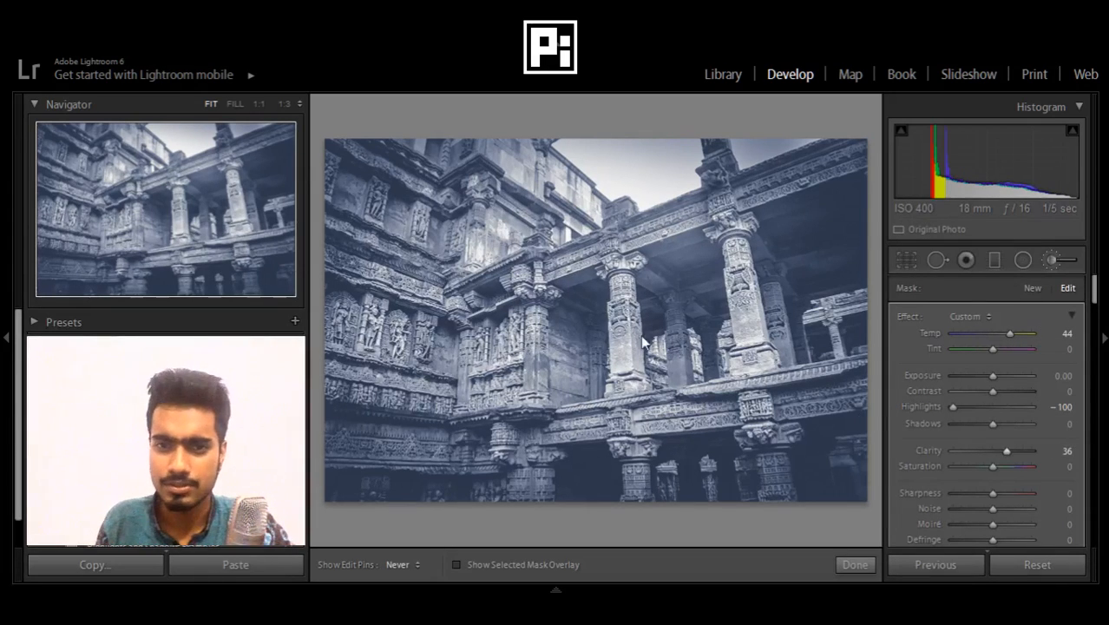
{"action": "left_click", "coordinate": [1073, 260]}
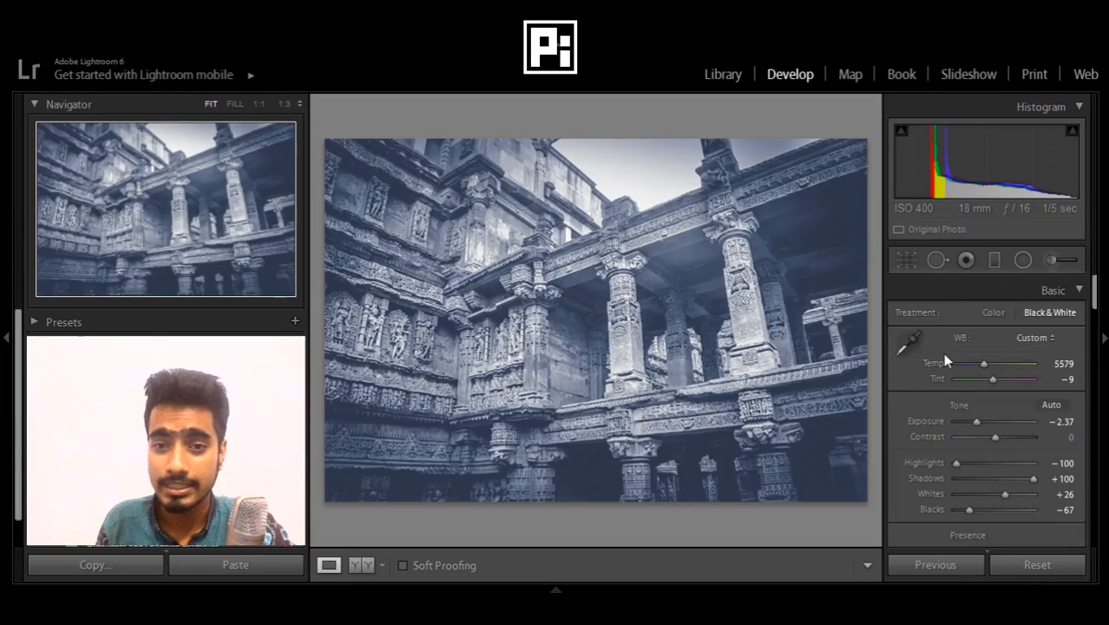
- Change the photo's treatment to Color and set the saturation to -37
{"action": "left_click", "coordinate": [995, 312]}
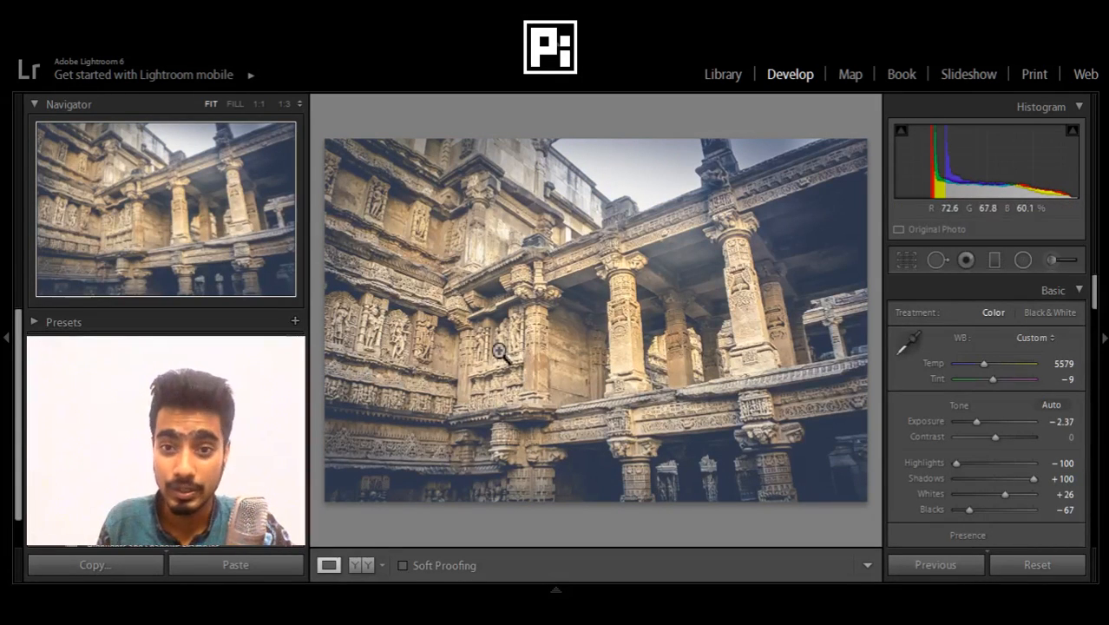
{"action": "scroll", "coordinate": [1025, 486], "scroll_direction": "down", "scroll_amount": 5}
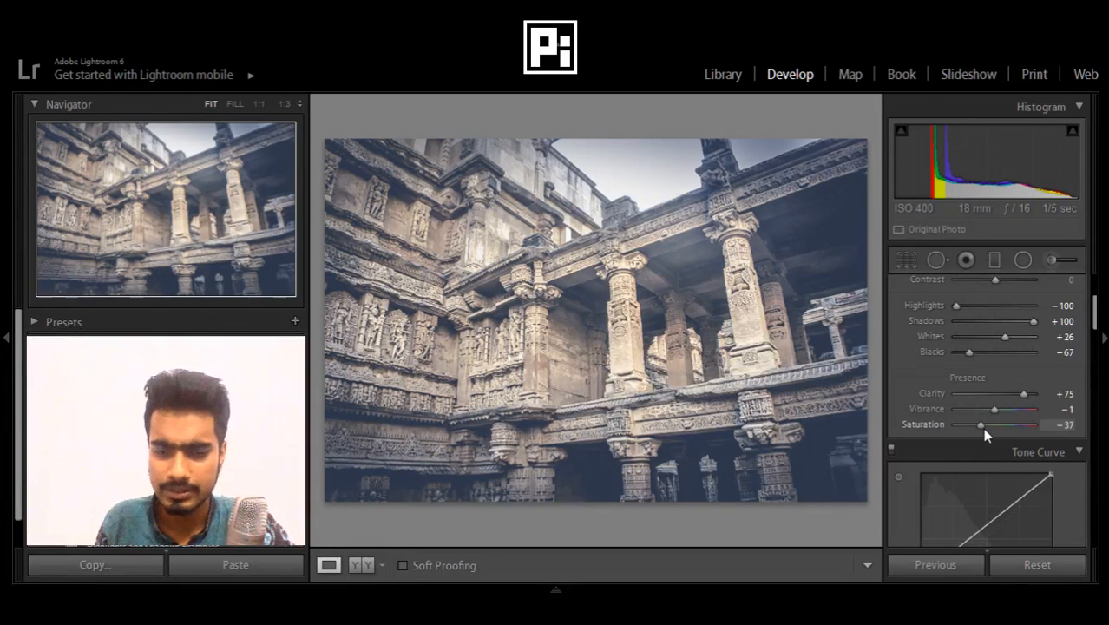
- Brush a new adjustment over the sunlit carved wall and pillars with temp 100, highlights 100 and clarity -1, and compare with the original
{"action": "left_click", "coordinate": [1050, 258]}
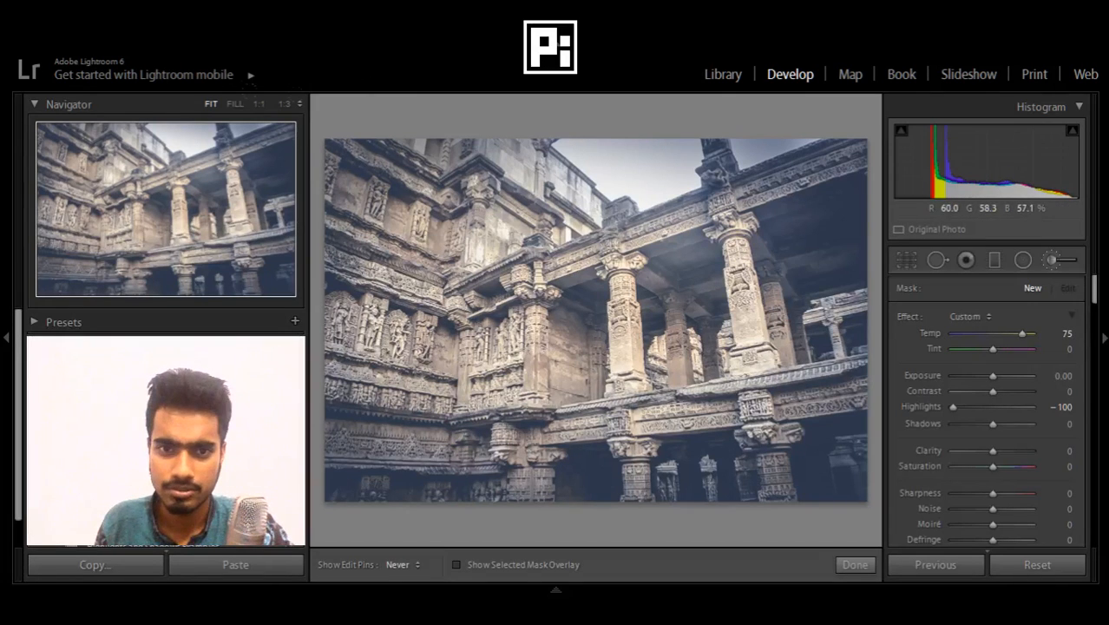
{"action": "left_click", "coordinate": [443, 256]}
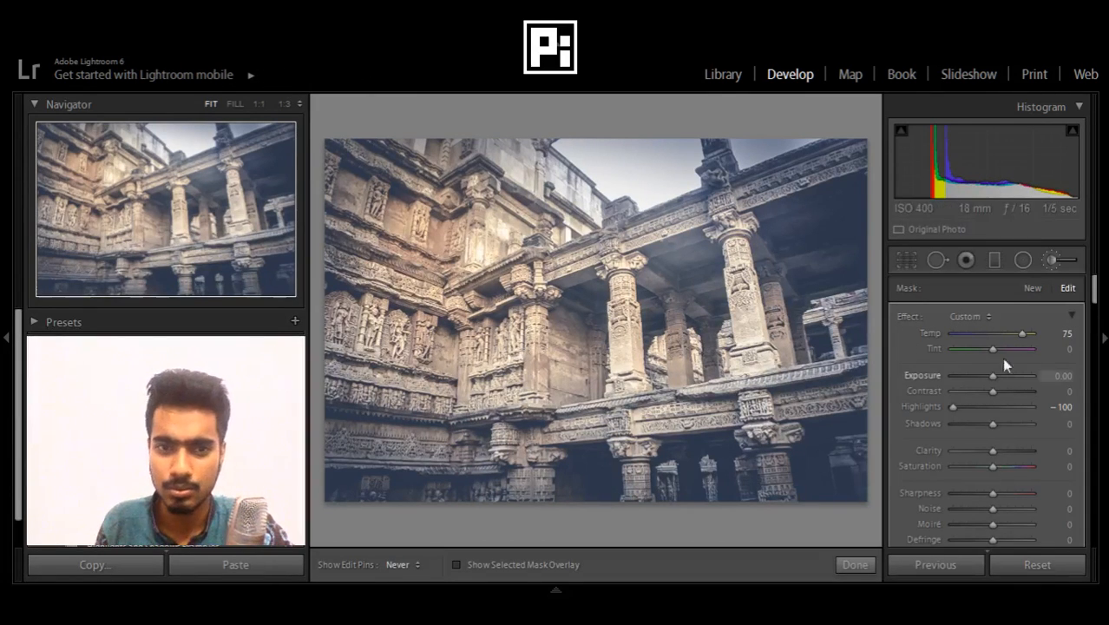
{"action": "mouse_move", "coordinate": [987, 334]}
{"action": "left_mouse_down"}
{"action": "mouse_move", "coordinate": [953, 331]}
{"action": "mouse_move", "coordinate": [1025, 333]}
{"action": "left_mouse_up"}
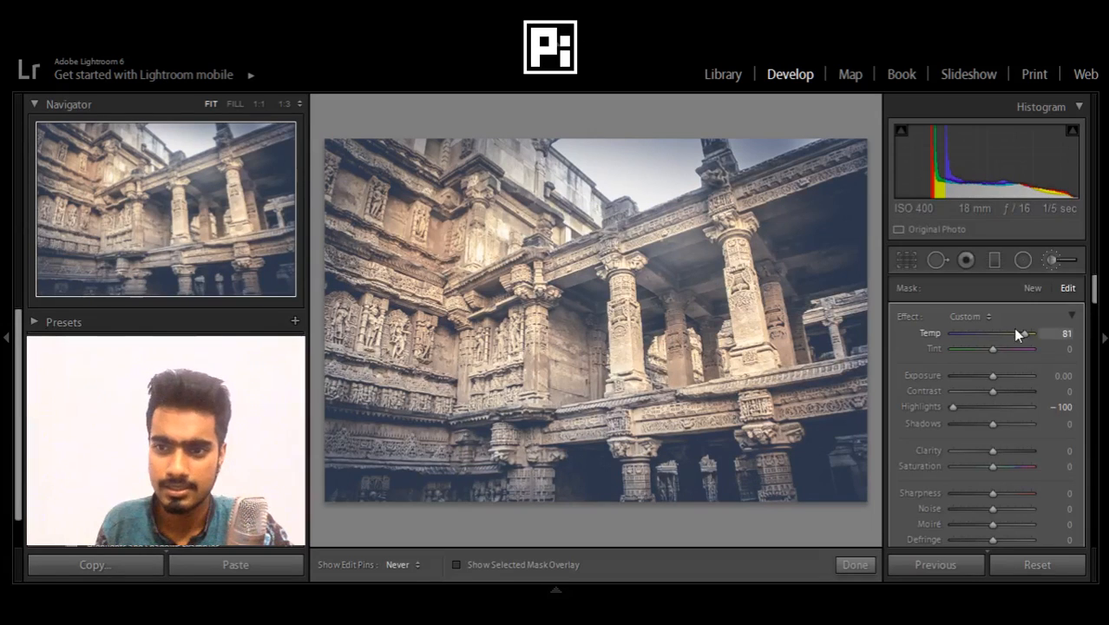
{"action": "mouse_move", "coordinate": [991, 452]}
{"action": "left_mouse_down"}
{"action": "mouse_move", "coordinate": [1029, 450]}
{"action": "mouse_move", "coordinate": [982, 450]}
{"action": "mouse_move", "coordinate": [995, 446]}
{"action": "left_mouse_up"}
{"action": "left_click_drag", "start_coordinate": [953, 407], "coordinate": [1044, 412]}
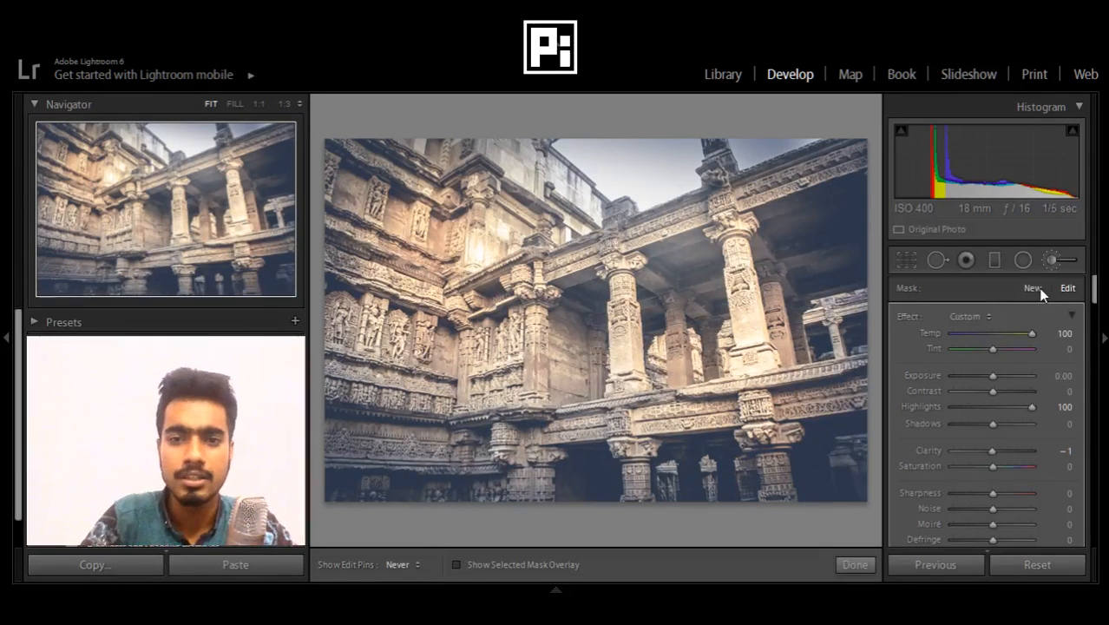
{"action": "key", "text": "backslash"}
{"action": "key", "text": "backslash"}
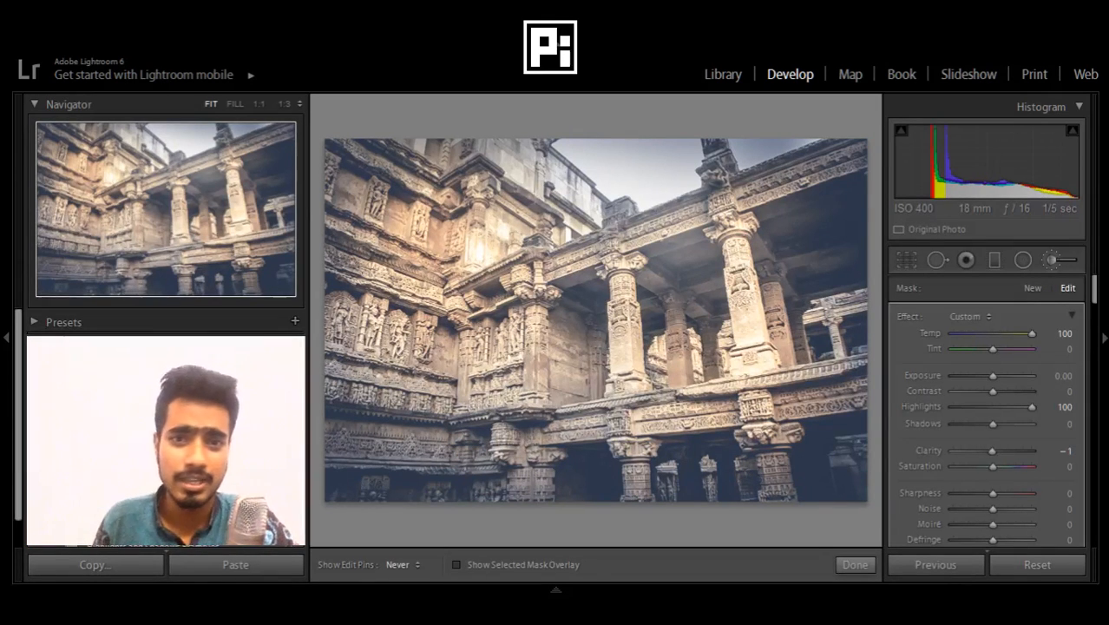
- Browse the develop preset collections and preview the Fashion Effect presets on the photo
{"action": "left_click", "coordinate": [33, 322]}
{"action": "scroll", "coordinate": [104, 326], "scroll_direction": "down", "scroll_amount": 3}
{"action": "scroll", "coordinate": [165, 426], "scroll_direction": "up", "scroll_amount": 5}
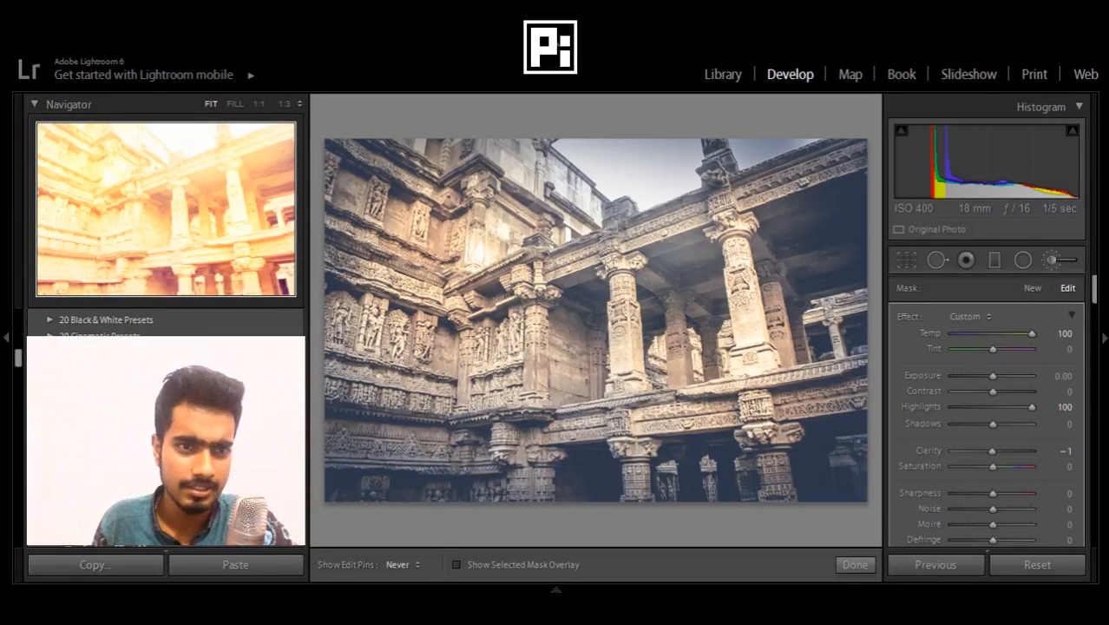
{"action": "scroll", "coordinate": [165, 425], "scroll_direction": "down", "scroll_amount": 5}
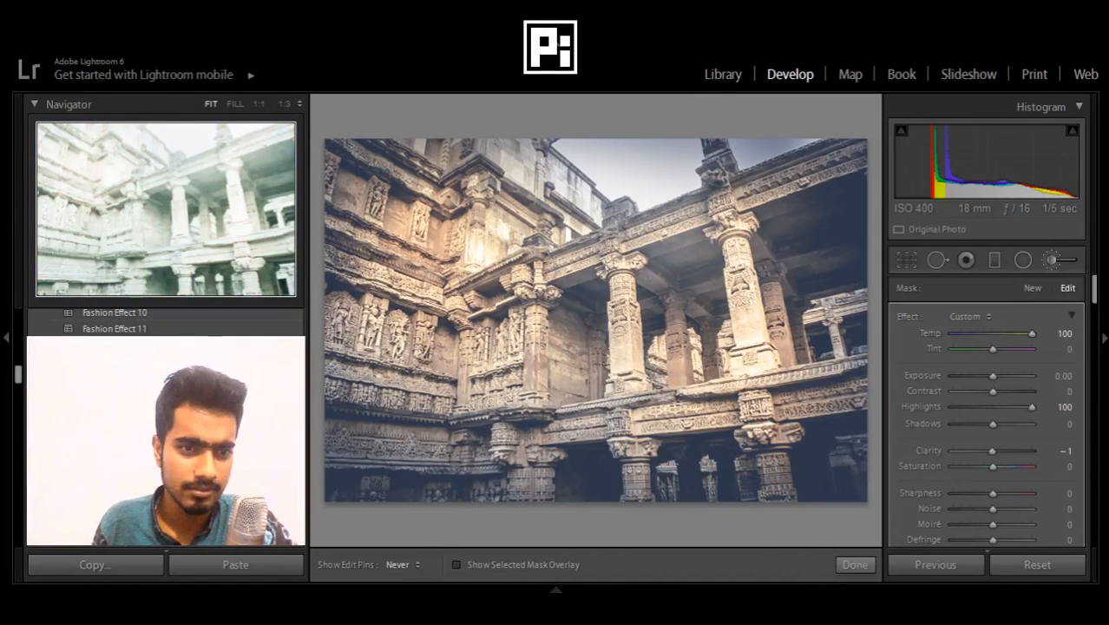
{"action": "scroll", "coordinate": [165, 425], "scroll_direction": "up", "scroll_amount": 4}
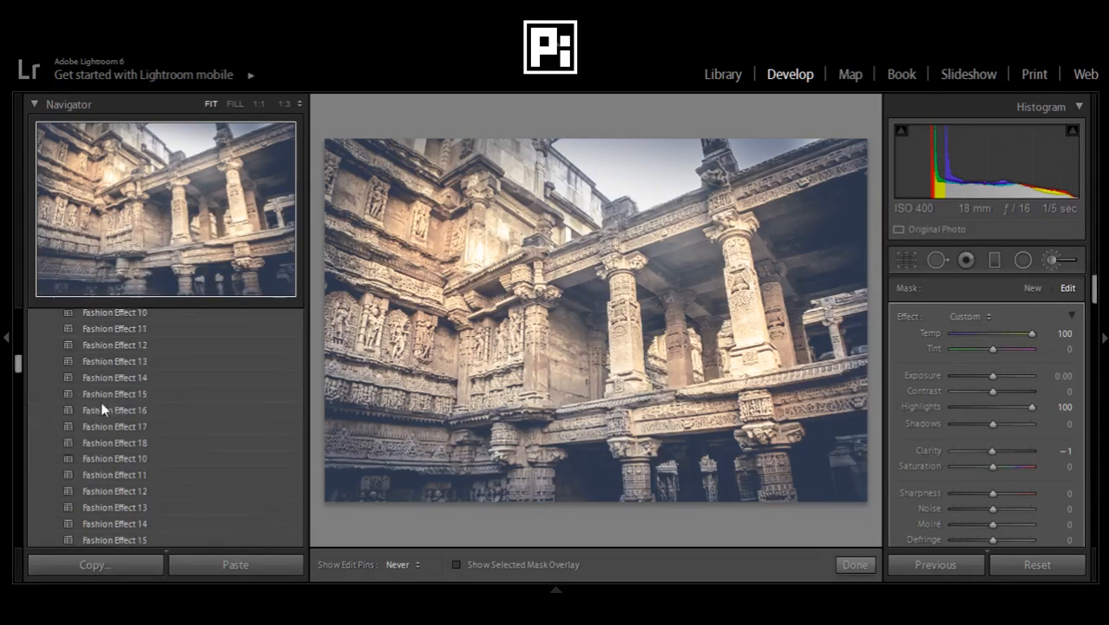
{"action": "scroll", "coordinate": [101, 401], "scroll_direction": "up", "scroll_amount": 10}
{"action": "left_click", "coordinate": [34, 322]}
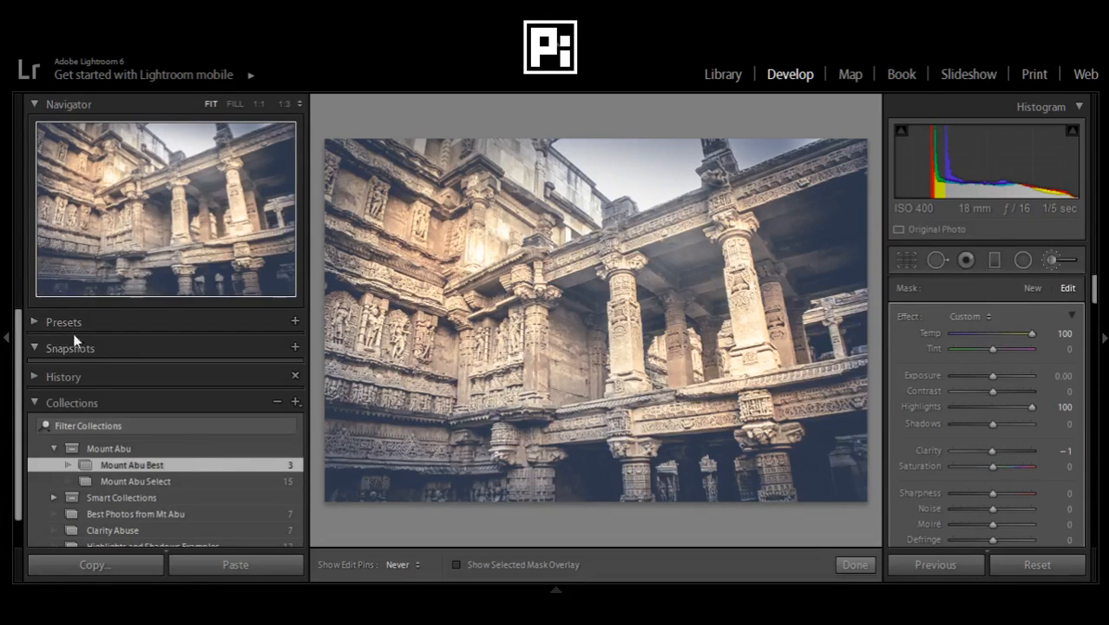
{"action": "left_click", "coordinate": [36, 320]}
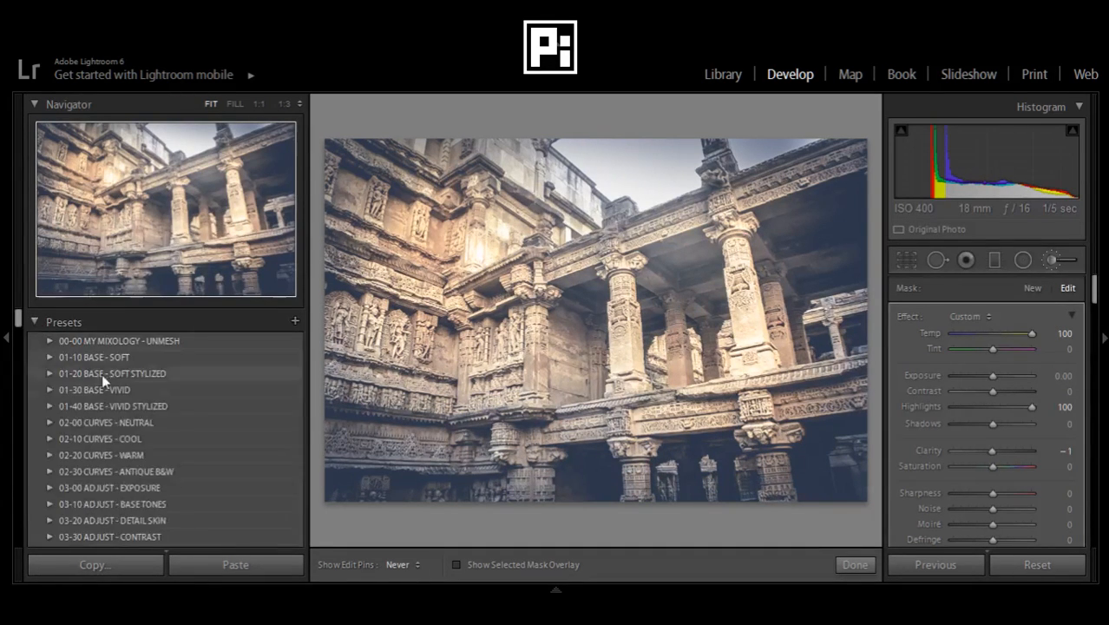
{"action": "scroll", "coordinate": [115, 405], "scroll_direction": "down", "scroll_amount": 10}
{"action": "scroll", "coordinate": [132, 407], "scroll_direction": "up", "scroll_amount": 7}
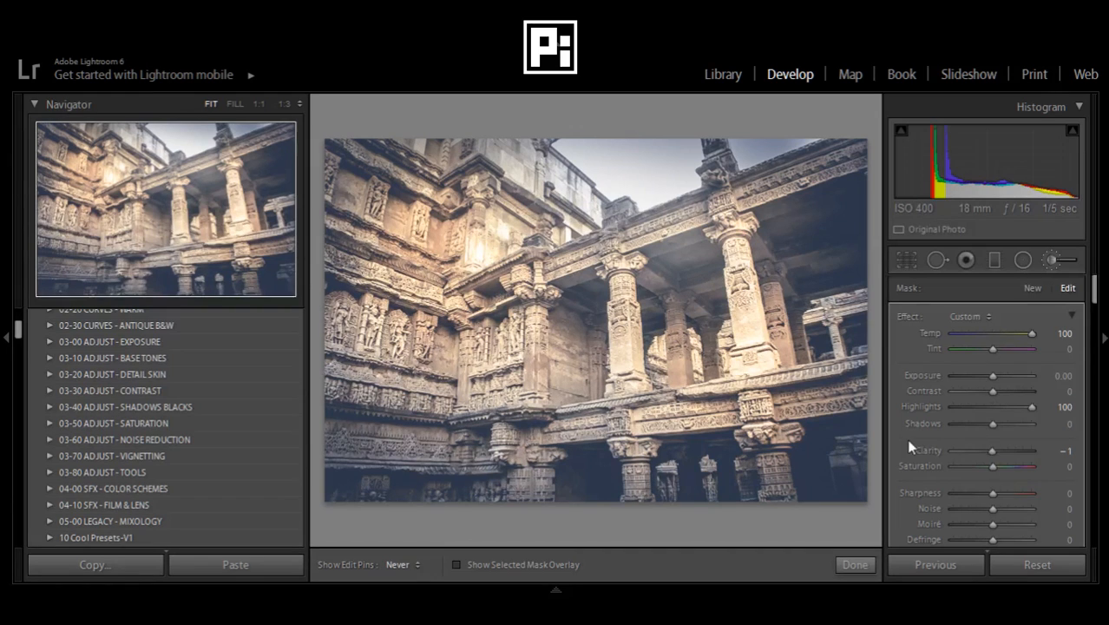
{"action": "scroll", "coordinate": [148, 442], "scroll_direction": "down", "scroll_amount": 10}
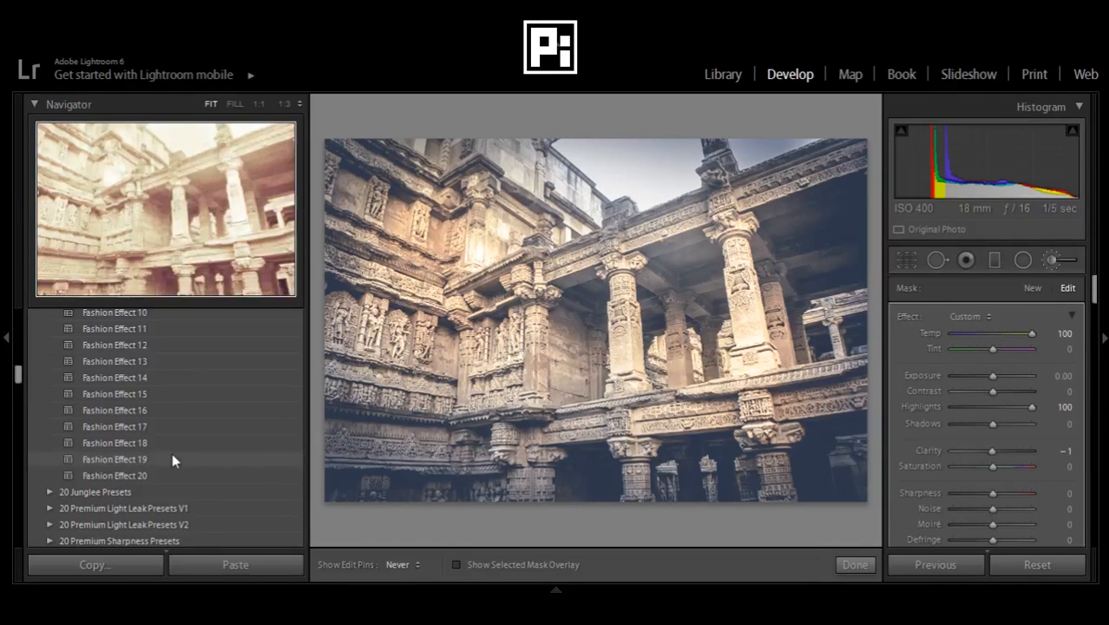
{"action": "scroll", "coordinate": [173, 361], "scroll_direction": "up", "scroll_amount": 3}
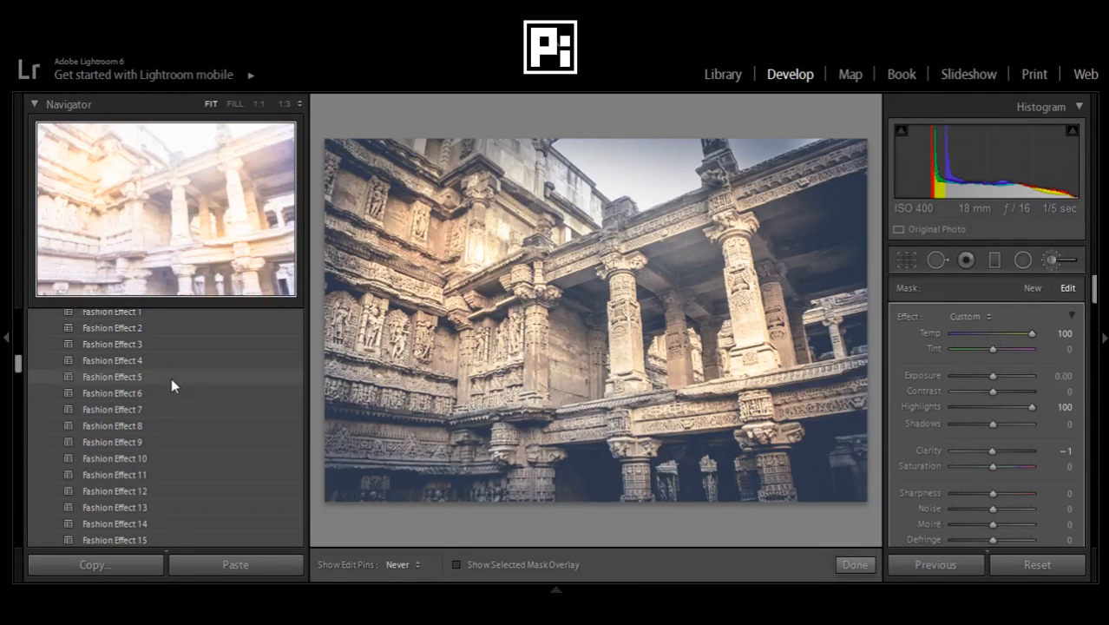
- Try the Fashion Effect 5 preset with the exposure lowered to -2.16, and undo both changes
{"action": "left_click", "coordinate": [171, 377]}
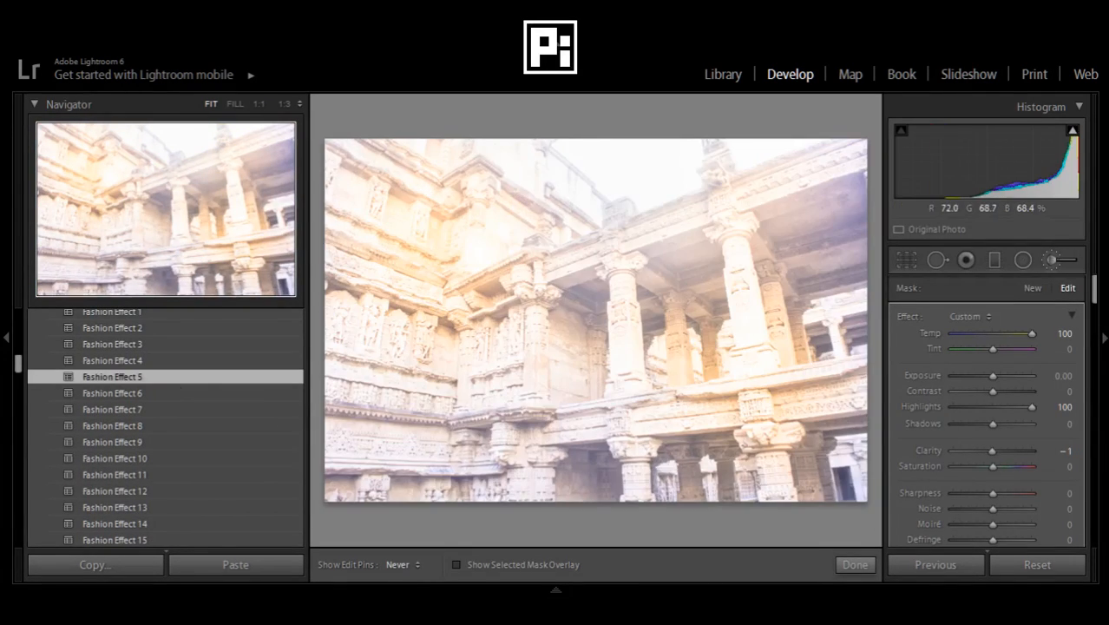
{"action": "left_click", "coordinate": [1054, 259]}
{"action": "left_click_drag", "start_coordinate": [996, 424], "coordinate": [973, 414]}
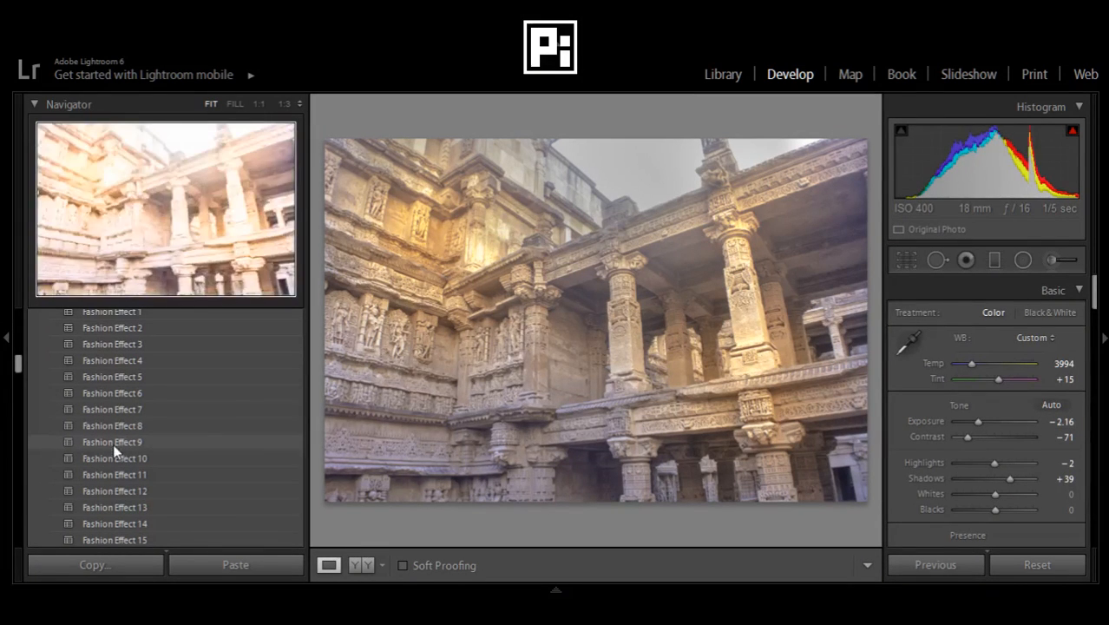
{"action": "scroll", "coordinate": [128, 502], "scroll_direction": "down", "scroll_amount": 6}
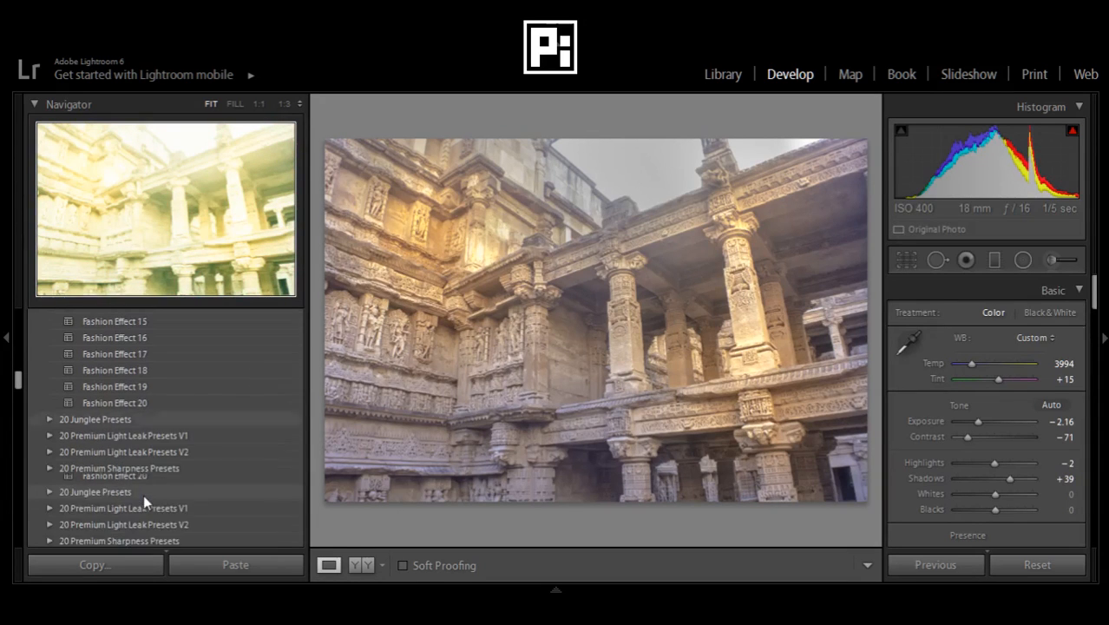
{"action": "key", "text": "ctrl+z"}
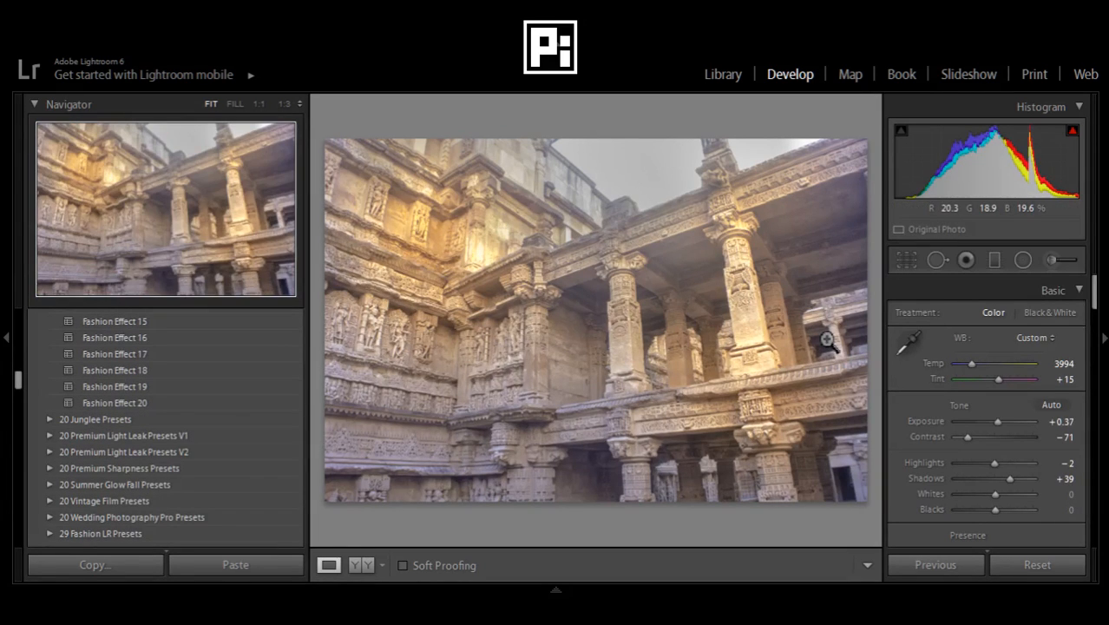
{"action": "key", "text": "ctrl+z"}
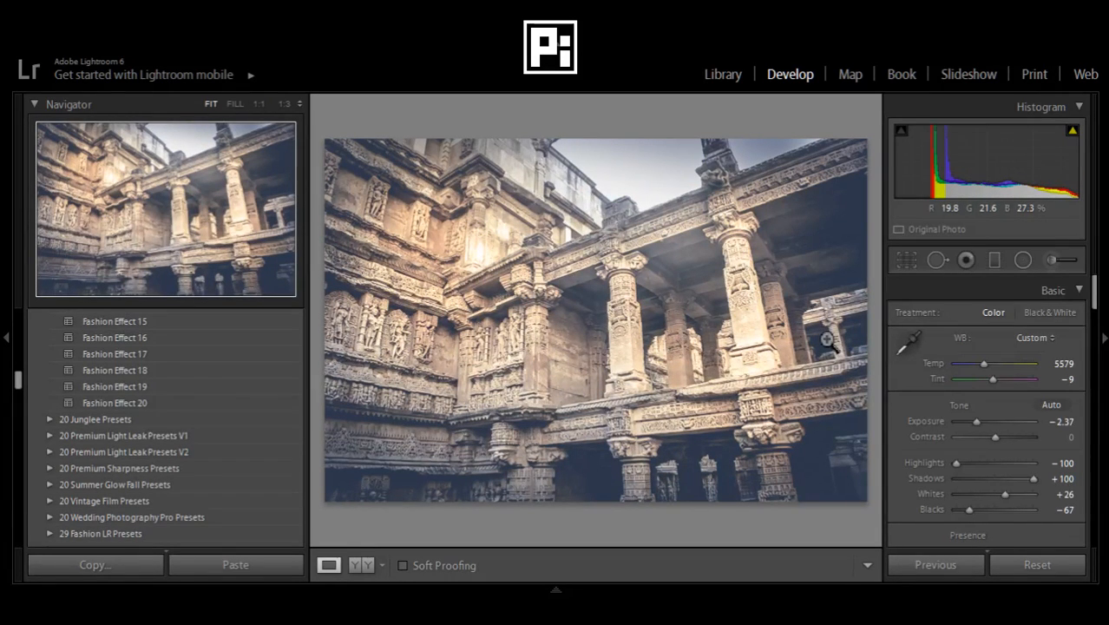
- Lower the point curve's black point to zero to take away the faded look
{"action": "scroll", "coordinate": [1057, 392], "scroll_direction": "down", "scroll_amount": 6}
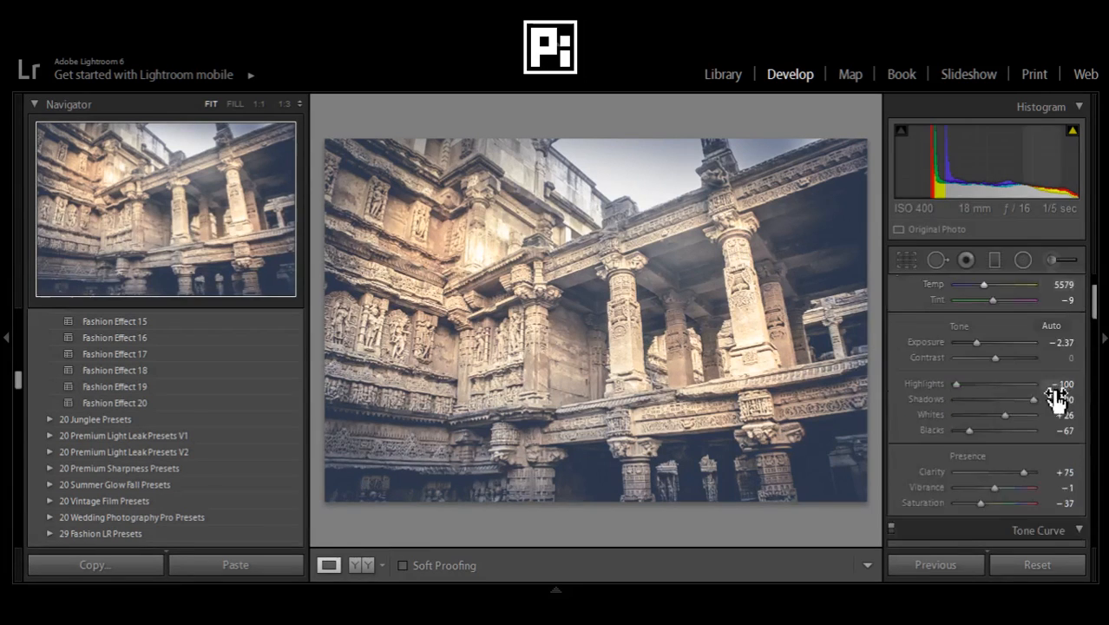
{"action": "scroll", "coordinate": [938, 445], "scroll_direction": "up", "scroll_amount": 2}
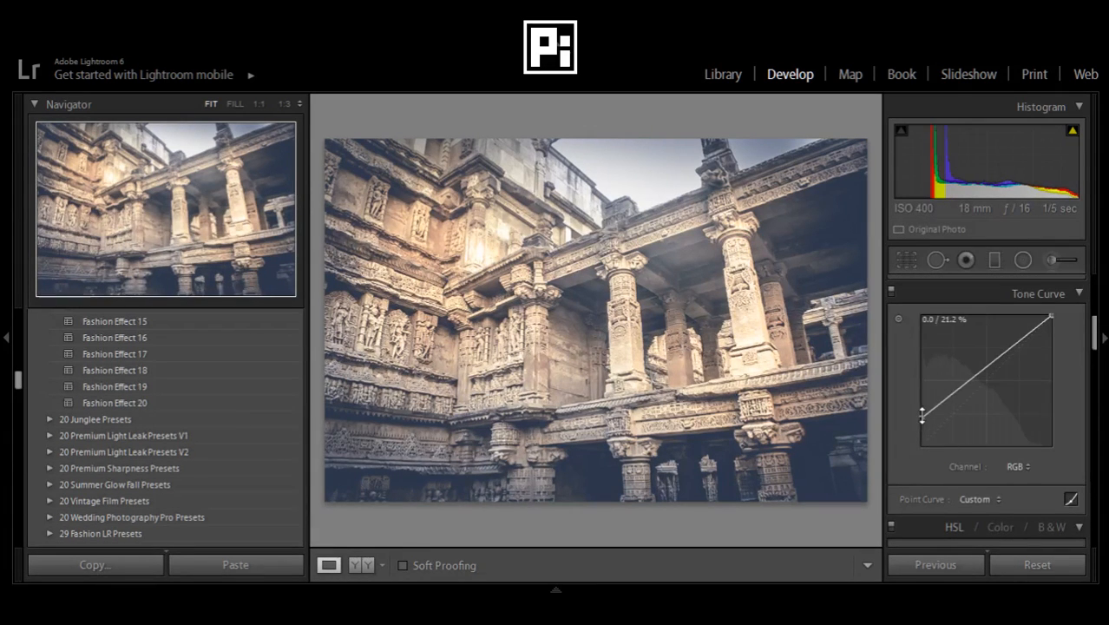
{"action": "left_click_drag", "start_coordinate": [921, 419], "coordinate": [922, 447]}
{"action": "scroll", "coordinate": [998, 465], "scroll_direction": "up", "scroll_amount": 3}
{"action": "scroll", "coordinate": [1020, 373], "scroll_direction": "down", "scroll_amount": 1}
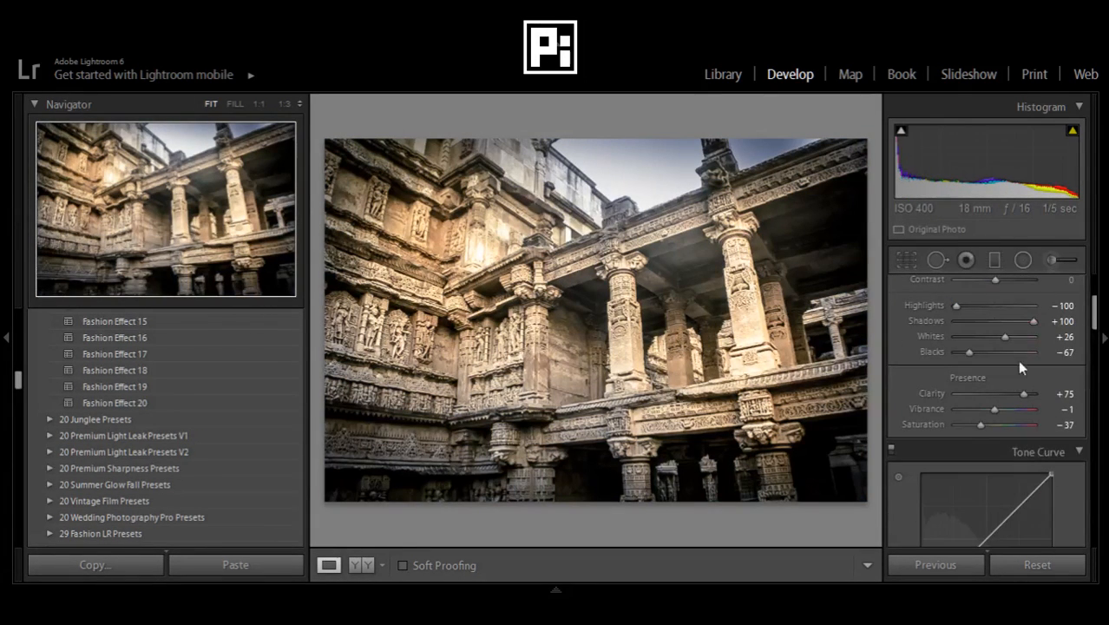
{"action": "scroll", "coordinate": [1044, 451], "scroll_direction": "down", "scroll_amount": 1}
{"action": "scroll", "coordinate": [1063, 382], "scroll_direction": "up", "scroll_amount": 2}
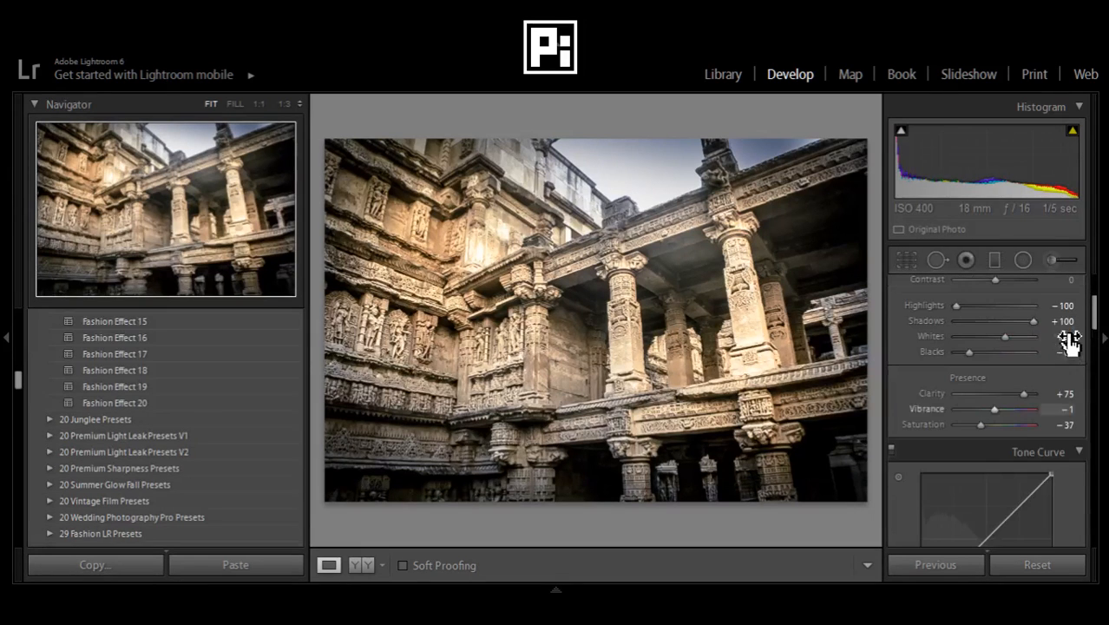
- Check the tone curve's region settings, return to point editing and raise the black point moderately for faded shadows
{"action": "scroll", "coordinate": [1057, 425], "scroll_direction": "down", "scroll_amount": 3}
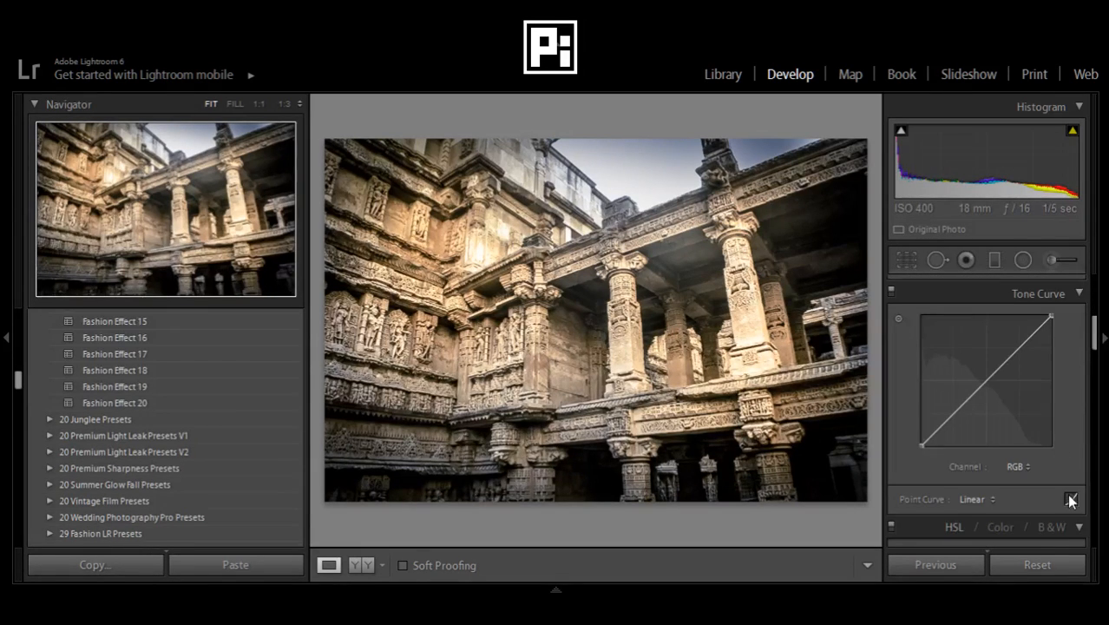
{"action": "left_click", "coordinate": [1071, 499]}
{"action": "scroll", "coordinate": [1073, 494], "scroll_direction": "down", "scroll_amount": 1}
{"action": "left_click", "coordinate": [1071, 489]}
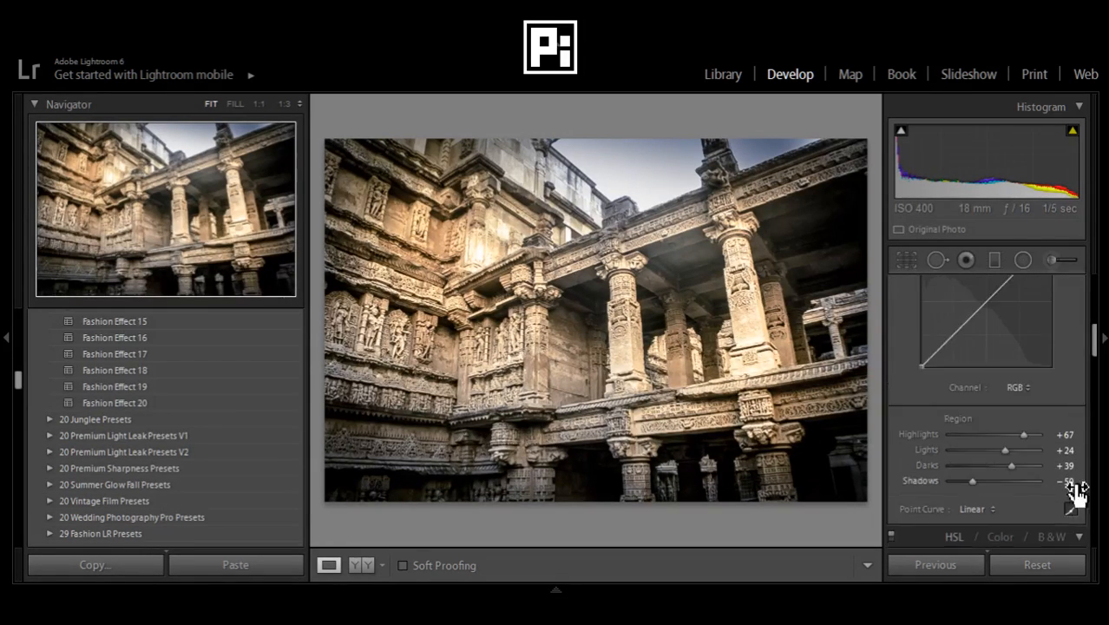
{"action": "scroll", "coordinate": [933, 402], "scroll_direction": "up", "scroll_amount": 2}
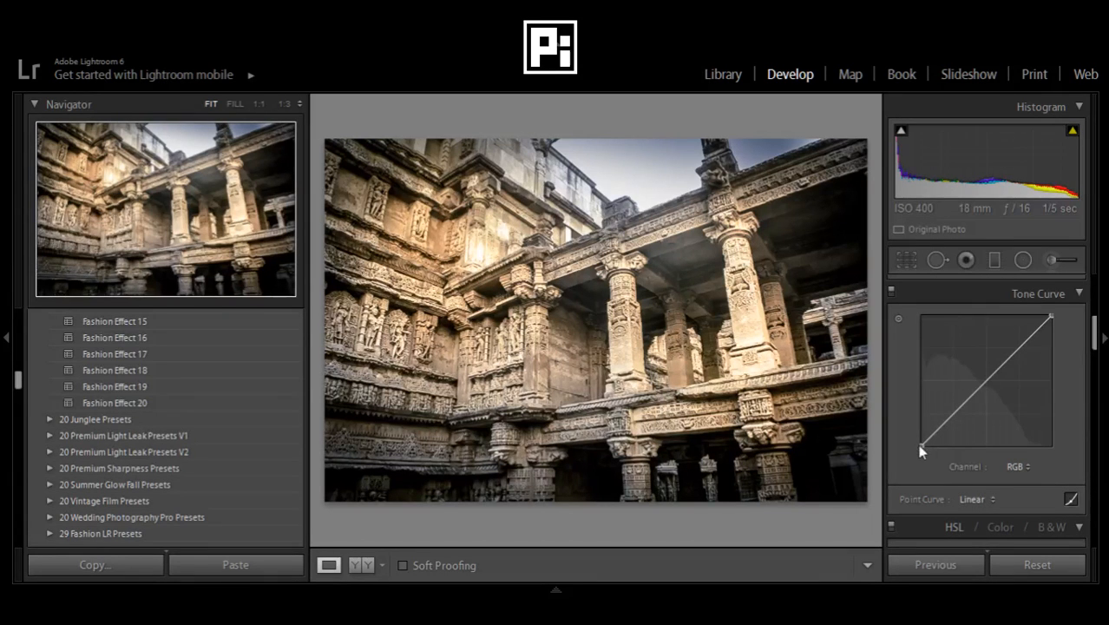
{"action": "left_click_drag", "start_coordinate": [922, 449], "coordinate": [922, 427]}
- Try split toning with highlights at hue 152 and saturation 22 and shadows at hue 0, and undo the toning
{"action": "scroll", "coordinate": [896, 431], "scroll_direction": "down", "scroll_amount": 10}
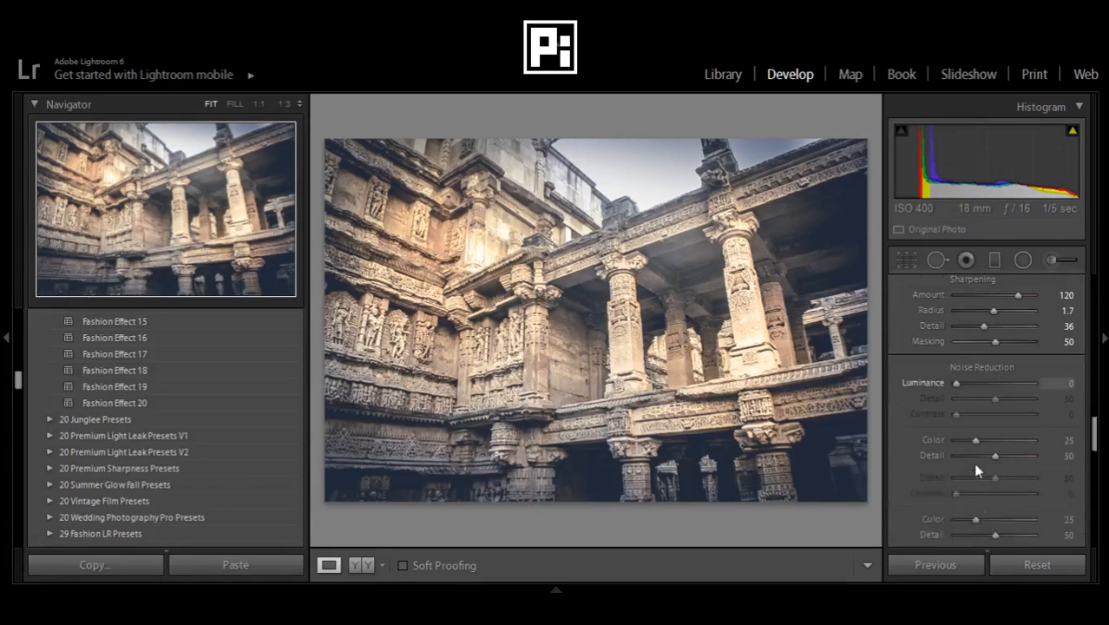
{"action": "scroll", "coordinate": [971, 395], "scroll_direction": "up", "scroll_amount": 5}
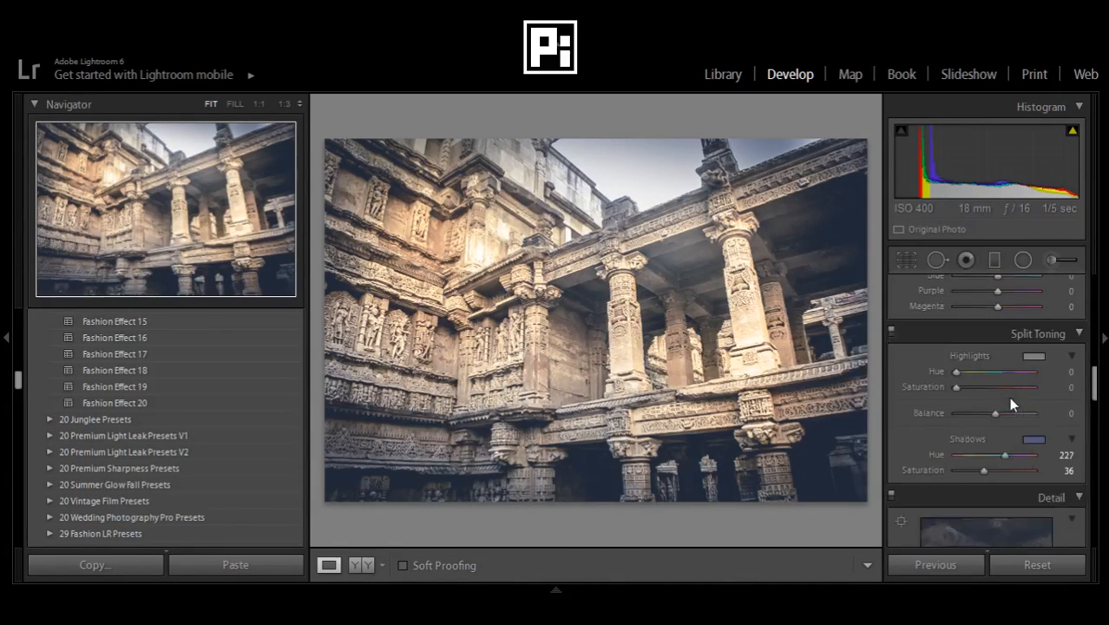
{"action": "scroll", "coordinate": [970, 411], "scroll_direction": "up", "scroll_amount": 2}
{"action": "left_click_drag", "start_coordinate": [956, 450], "coordinate": [980, 465]}
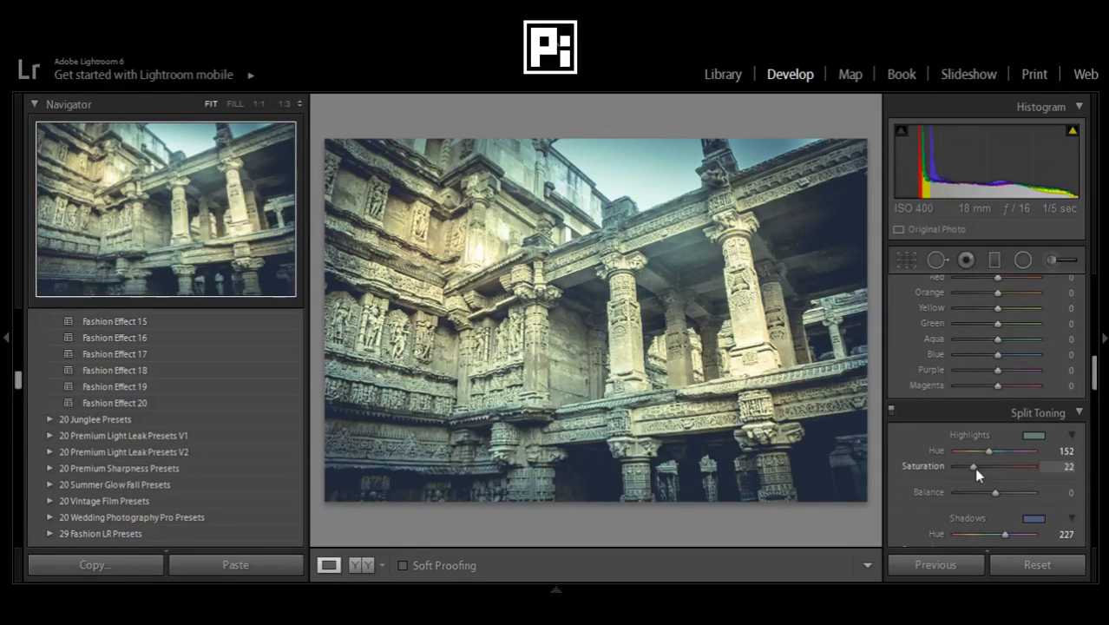
{"action": "scroll", "coordinate": [937, 413], "scroll_direction": "down", "scroll_amount": 2}
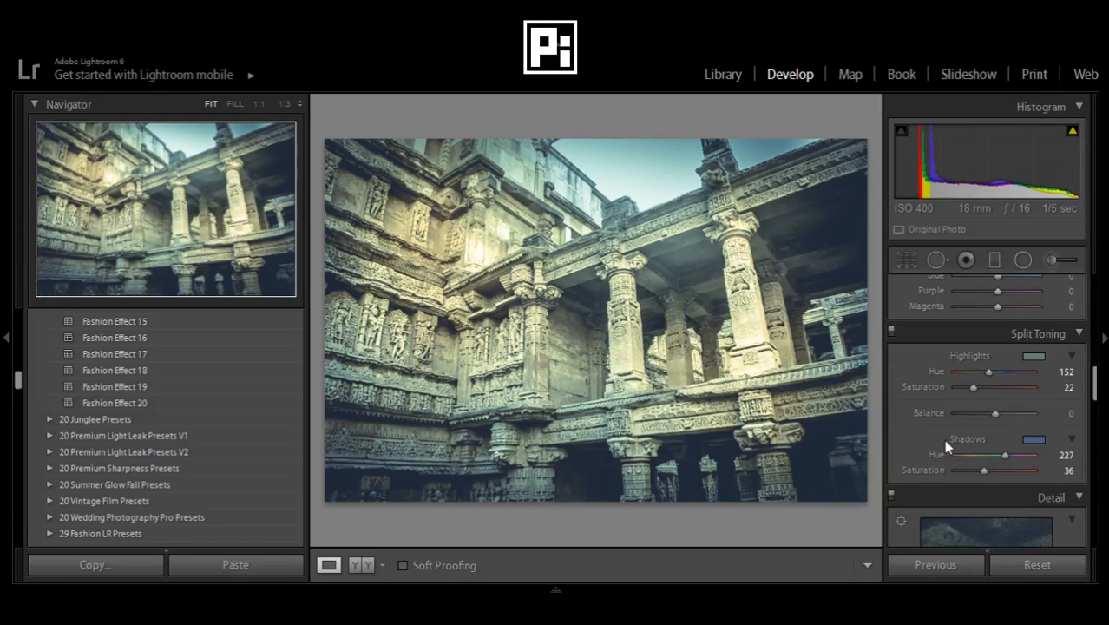
{"action": "mouse_move", "coordinate": [990, 457]}
{"action": "left_mouse_down"}
{"action": "mouse_move", "coordinate": [933, 453]}
{"action": "mouse_move", "coordinate": [986, 475]}
{"action": "left_mouse_up"}
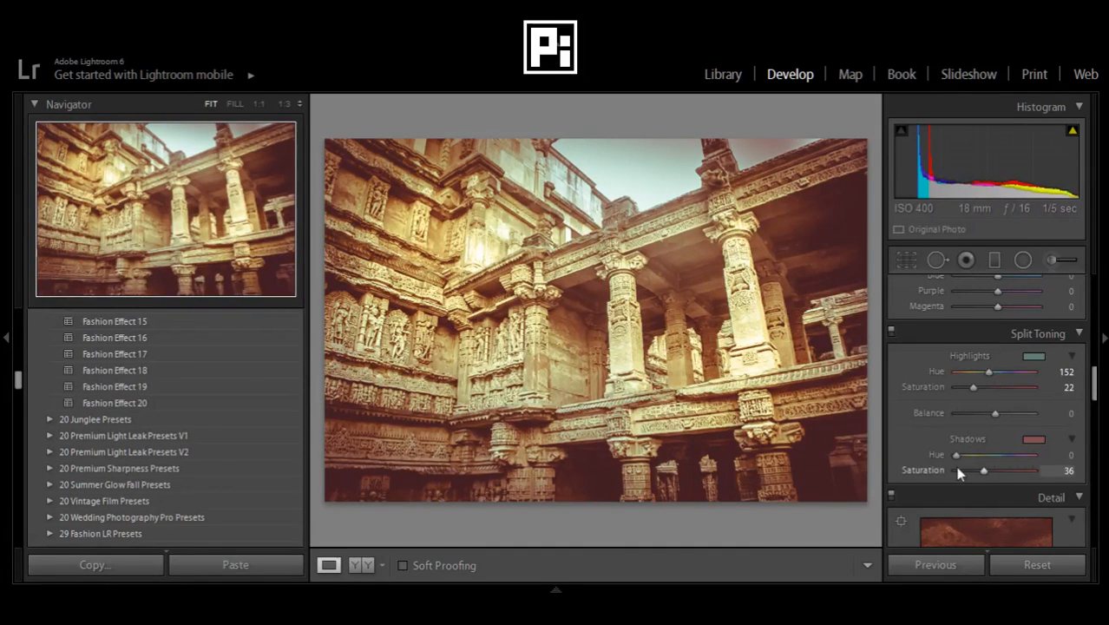
{"action": "left_click_drag", "start_coordinate": [964, 459], "coordinate": [1001, 492]}
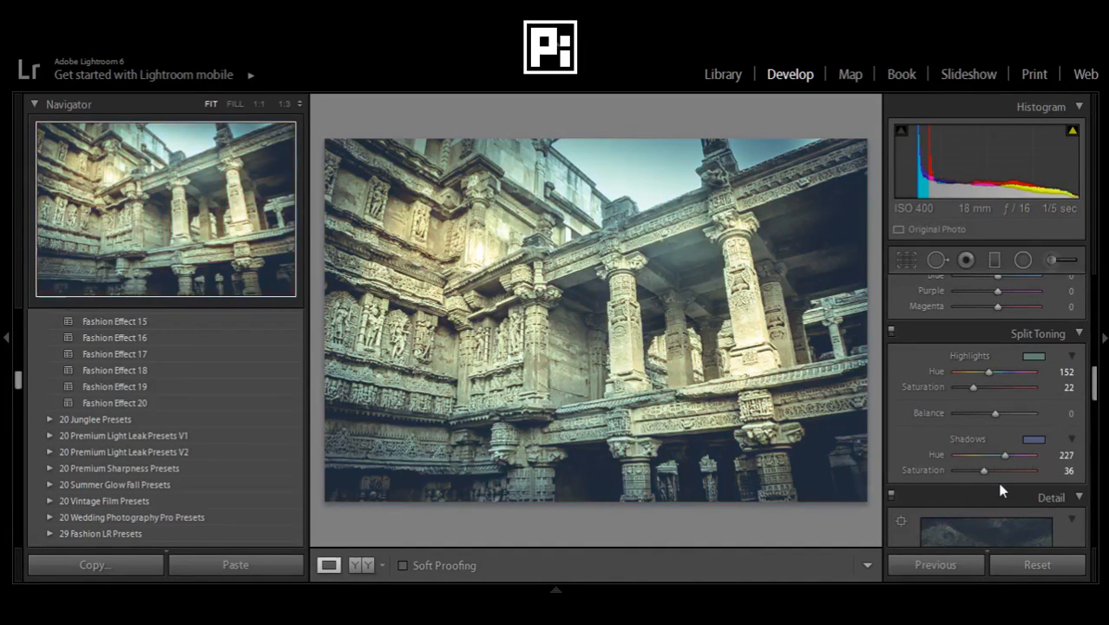
{"action": "key", "text": "ctrl+z"}
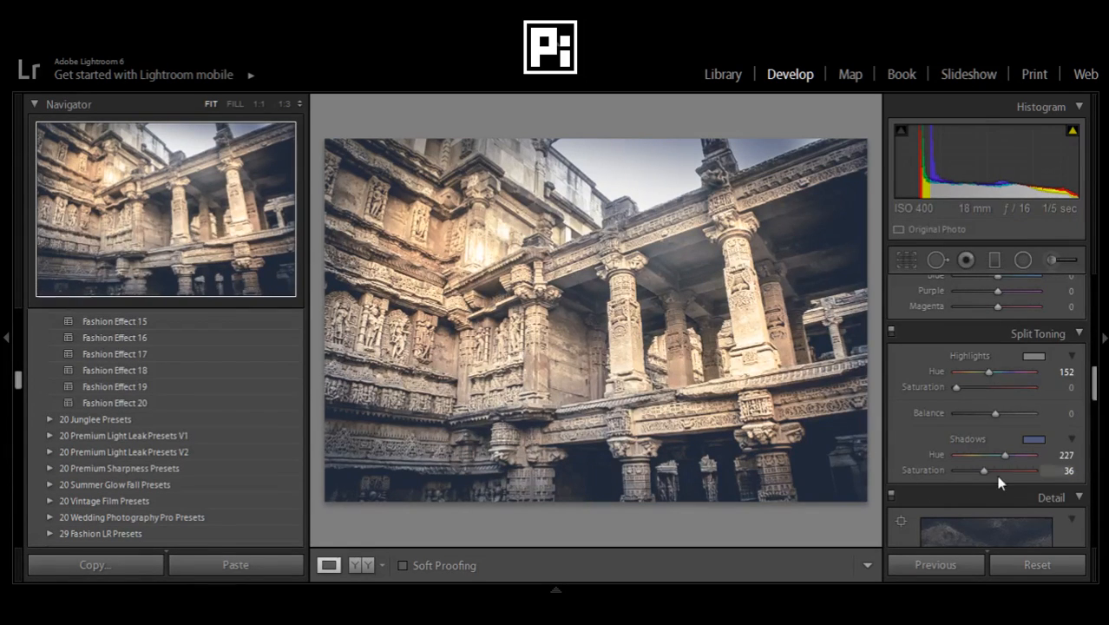
- Reset the photo's overall clarity and raise it to +100
{"action": "scroll", "coordinate": [1002, 476], "scroll_direction": "up", "scroll_amount": 6}
{"action": "scroll", "coordinate": [954, 477], "scroll_direction": "up", "scroll_amount": 3}
{"action": "scroll", "coordinate": [928, 478], "scroll_direction": "down", "scroll_amount": 4}
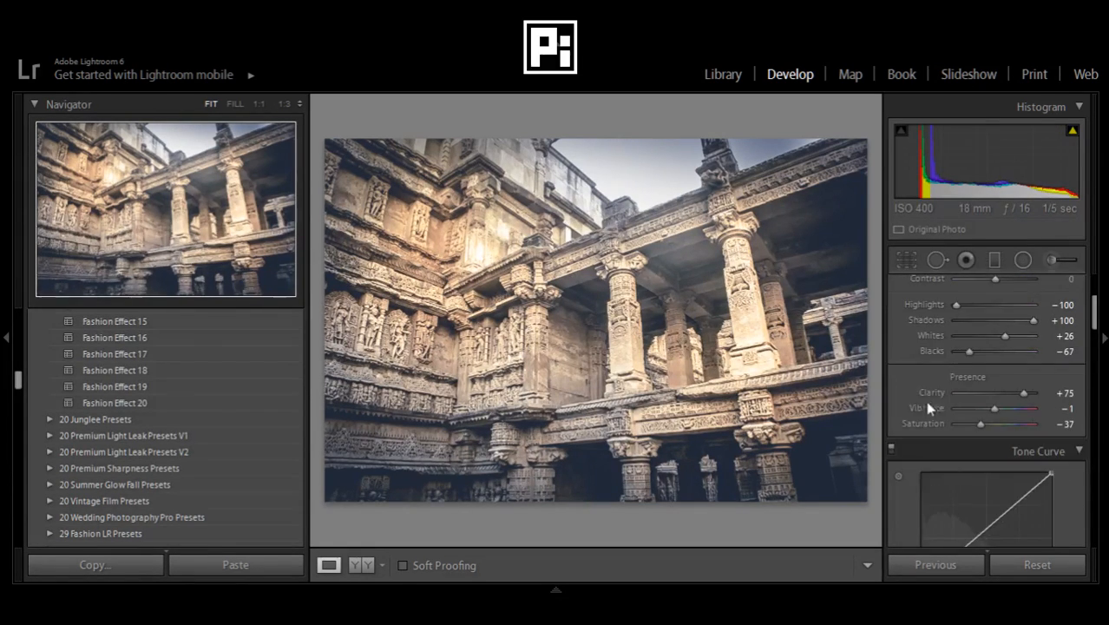
{"action": "double_click", "coordinate": [928, 390]}
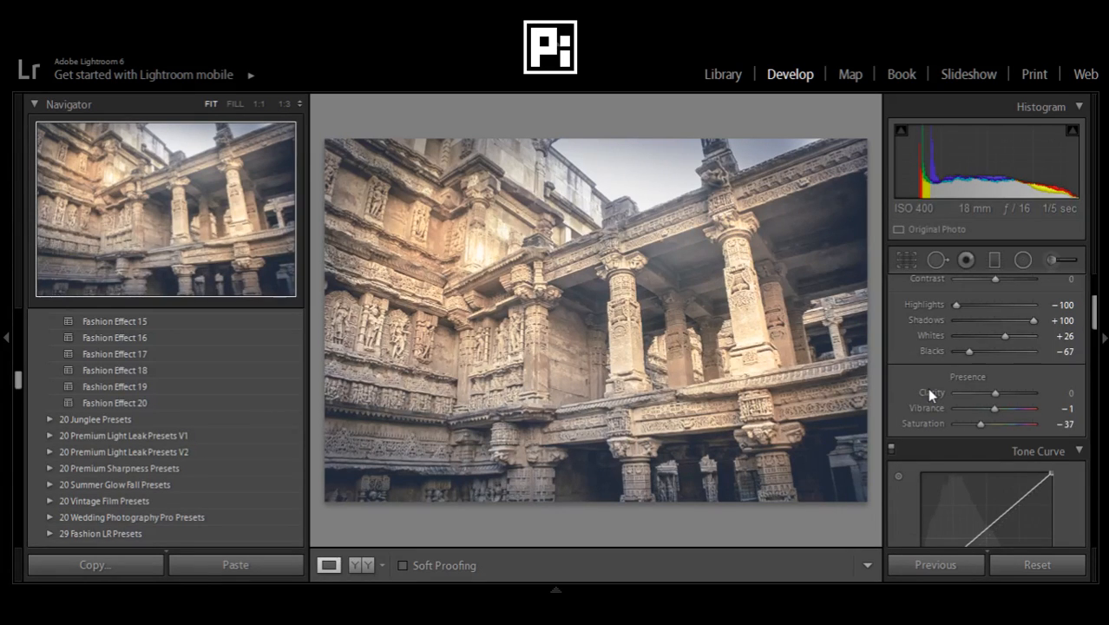
{"action": "left_click_drag", "start_coordinate": [993, 391], "coordinate": [1047, 388]}
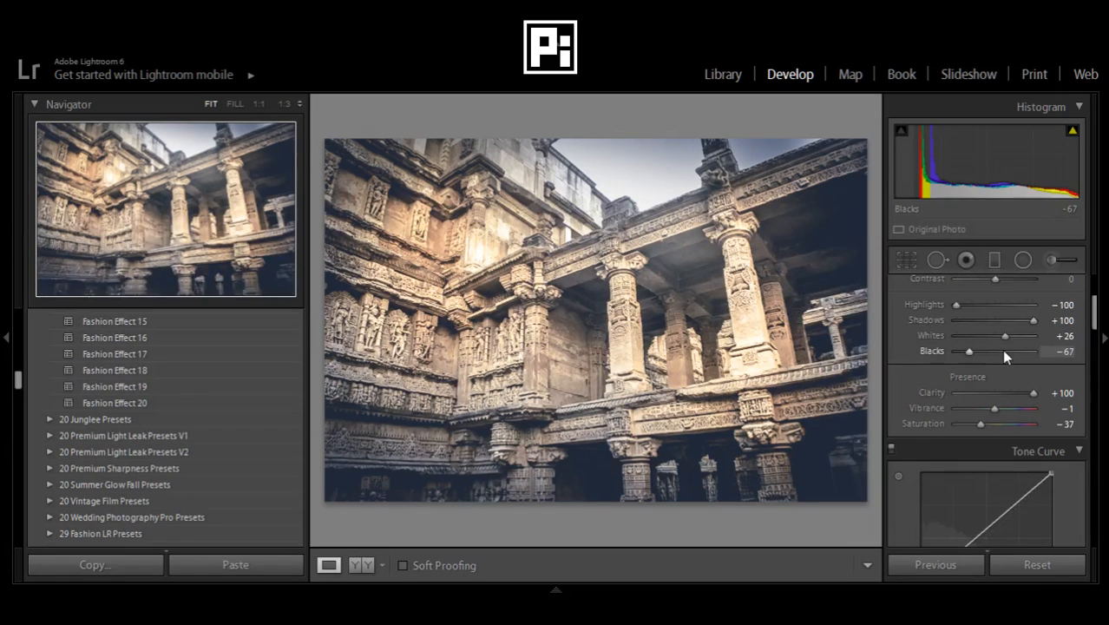
- Reset the photo's clarity, try raising its contrast to +54, and reset the contrast
{"action": "double_click", "coordinate": [933, 393]}
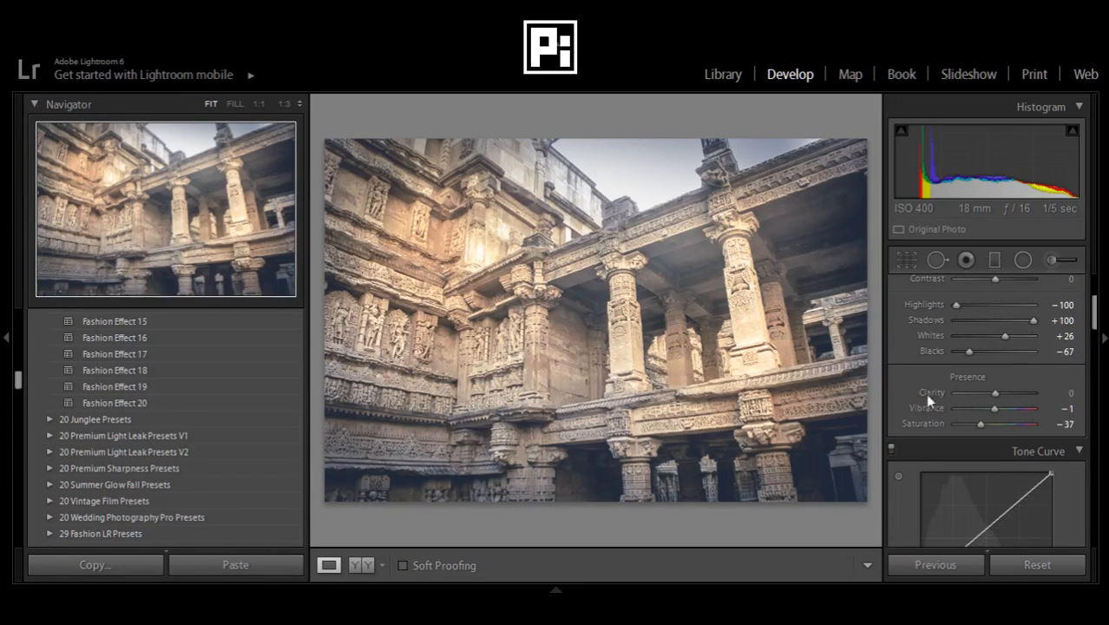
{"action": "scroll", "coordinate": [925, 393], "scroll_direction": "up", "scroll_amount": 4}
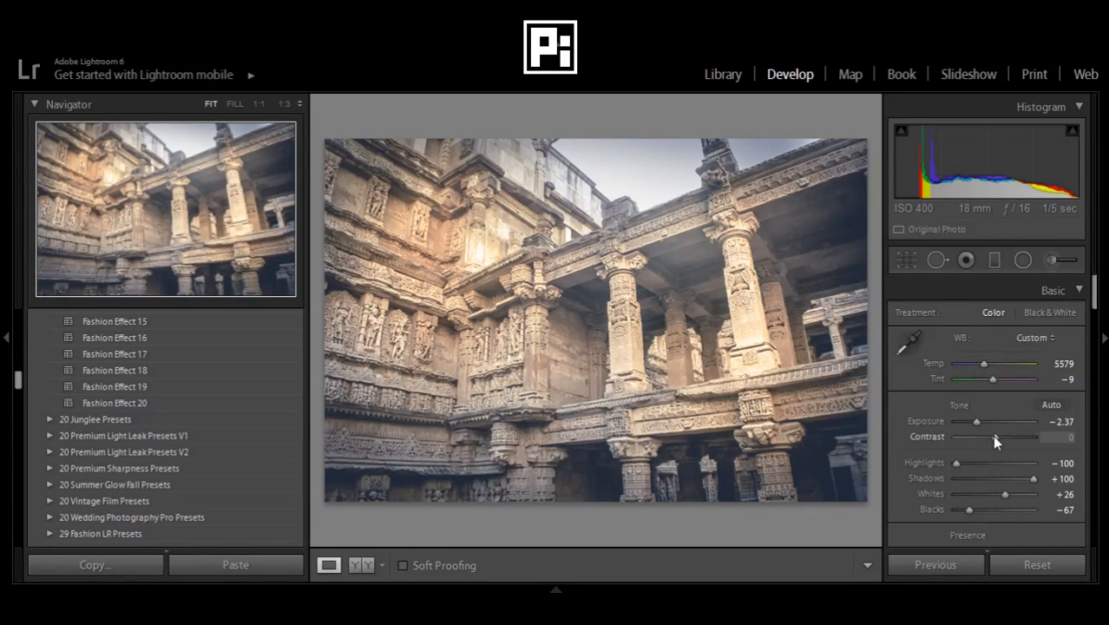
{"action": "left_click_drag", "start_coordinate": [992, 435], "coordinate": [1014, 435]}
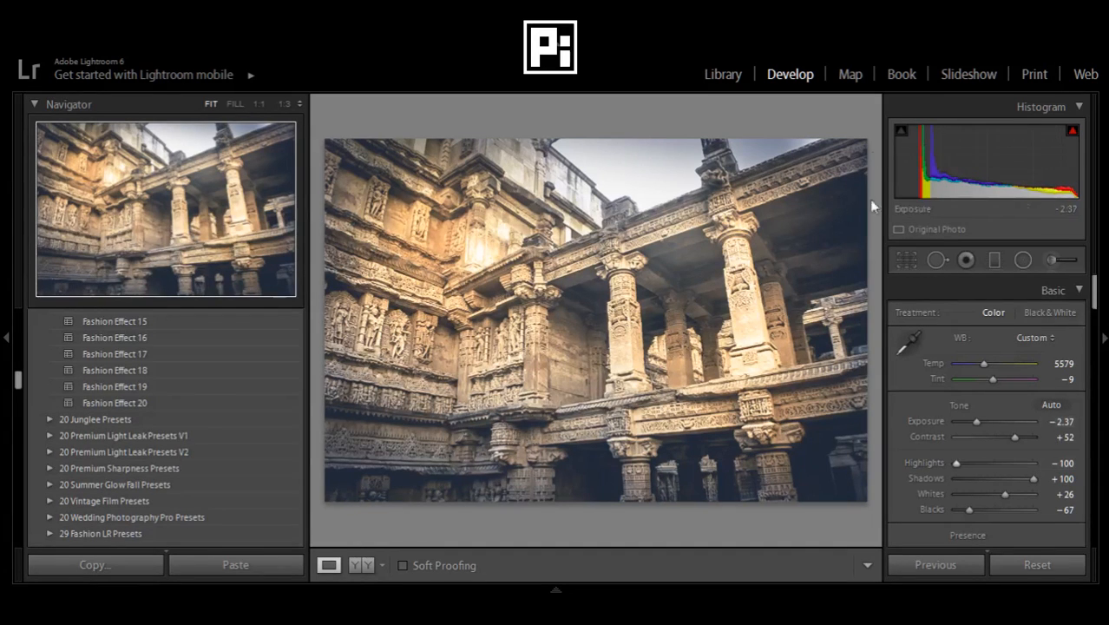
{"action": "scroll", "coordinate": [994, 395], "scroll_direction": "down", "scroll_amount": 2}
{"action": "mouse_move", "coordinate": [1014, 357]}
{"action": "left_mouse_down"}
{"action": "mouse_move", "coordinate": [995, 359]}
{"action": "mouse_move", "coordinate": [1013, 358]}
{"action": "left_mouse_up"}
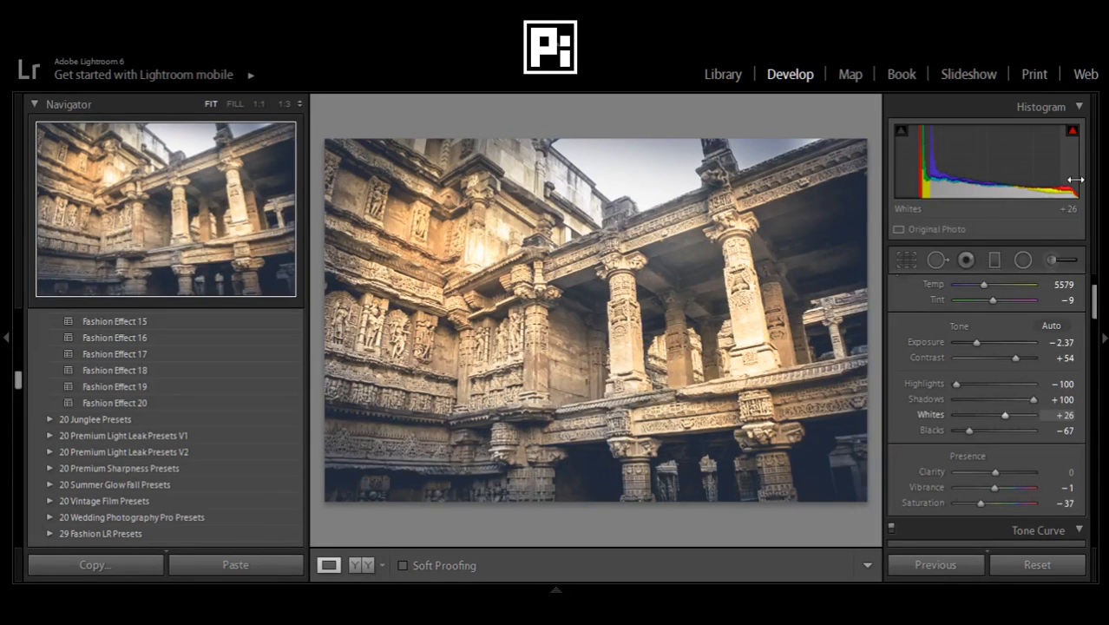
{"action": "double_click", "coordinate": [921, 358]}
- Try the photo's clarity at +100, reset it, and set it to +3
{"action": "scroll", "coordinate": [955, 347], "scroll_direction": "down", "scroll_amount": 2}
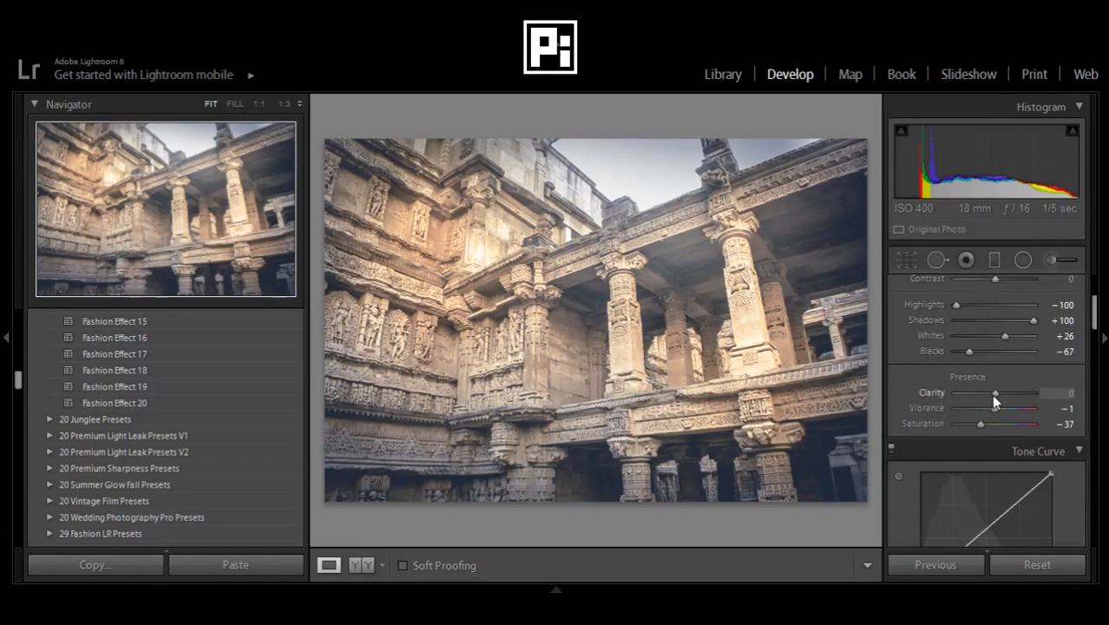
{"action": "left_click_drag", "start_coordinate": [994, 395], "coordinate": [1049, 396]}
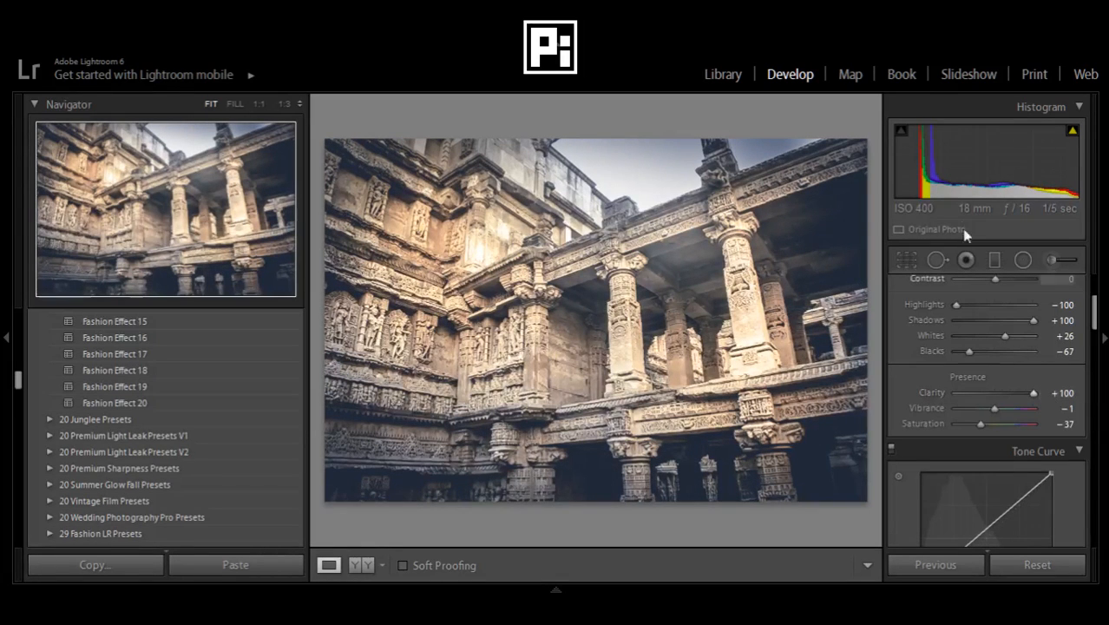
{"action": "double_click", "coordinate": [994, 395]}
{"action": "mouse_move", "coordinate": [994, 395]}
{"action": "left_mouse_down"}
{"action": "mouse_move", "coordinate": [1007, 393]}
{"action": "mouse_move", "coordinate": [994, 387]}
{"action": "left_mouse_up"}
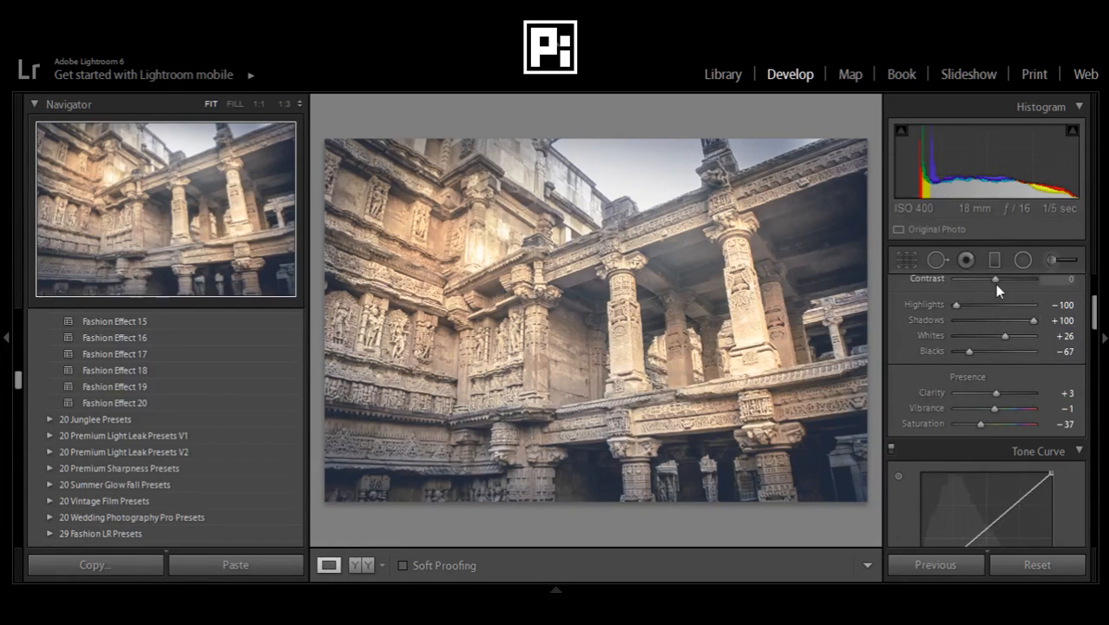
- Try the photo's contrast at +52 to compare it with clarity, and reset the contrast
{"action": "scroll", "coordinate": [1081, 337], "scroll_direction": "up", "scroll_amount": 3}
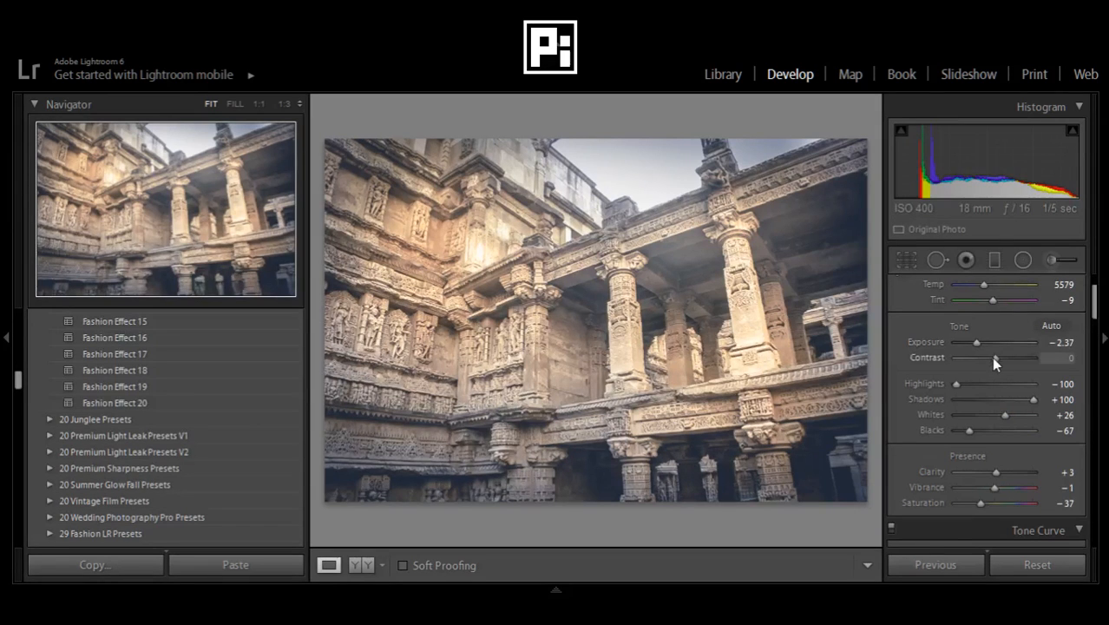
{"action": "left_click_drag", "start_coordinate": [994, 358], "coordinate": [1010, 360]}
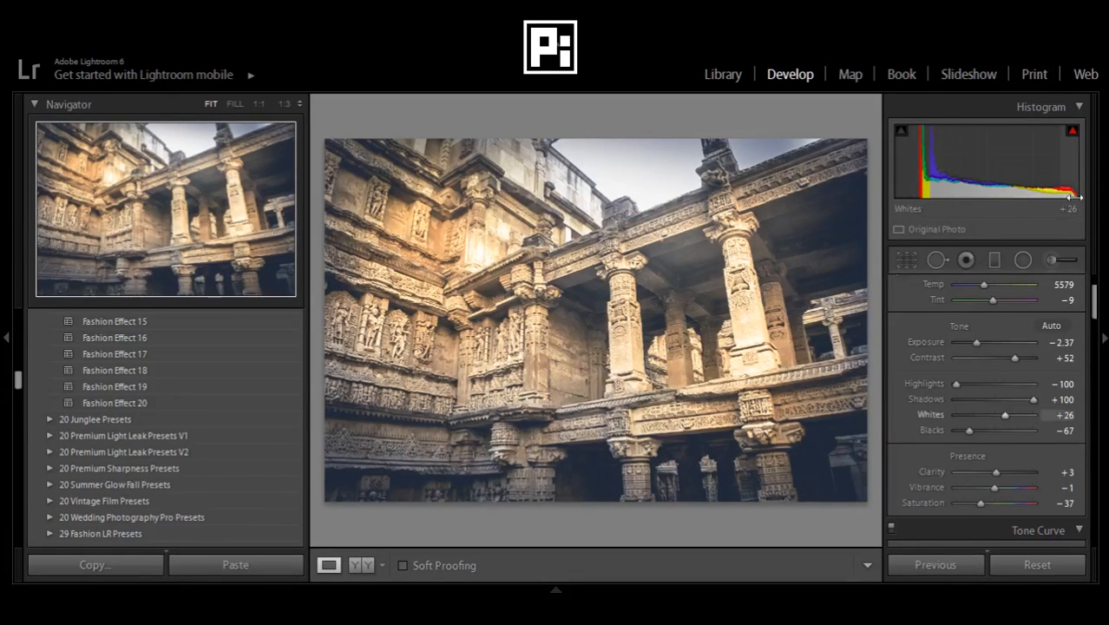
{"action": "double_click", "coordinate": [927, 355]}
- Set the photo's clarity to +39
{"action": "scroll", "coordinate": [991, 487], "scroll_direction": "down", "scroll_amount": 2}
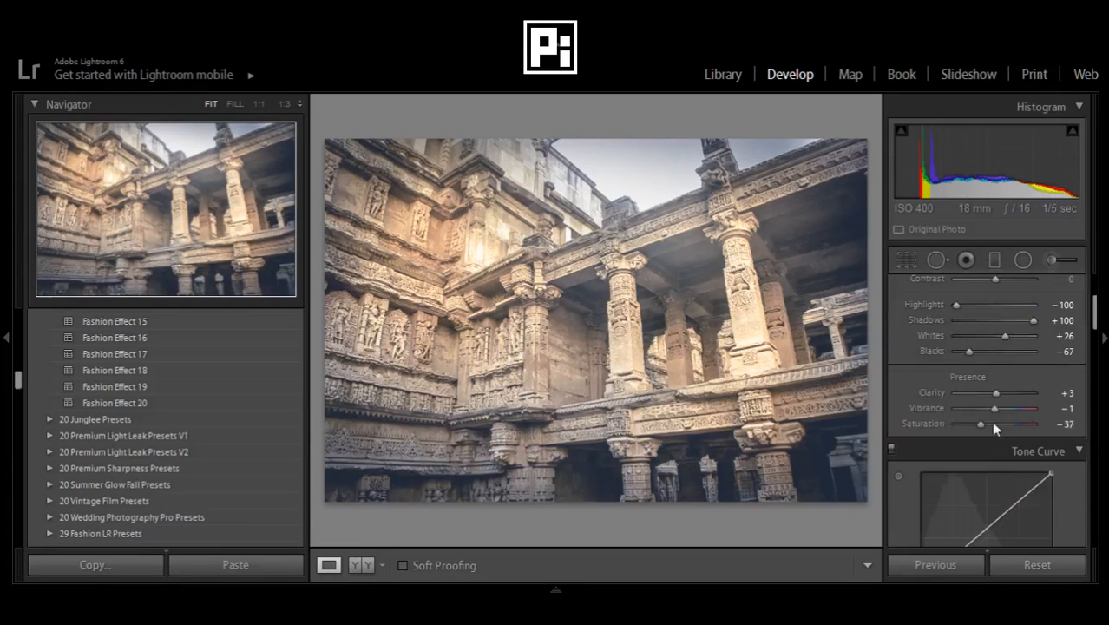
{"action": "left_click_drag", "start_coordinate": [996, 392], "coordinate": [1010, 393]}
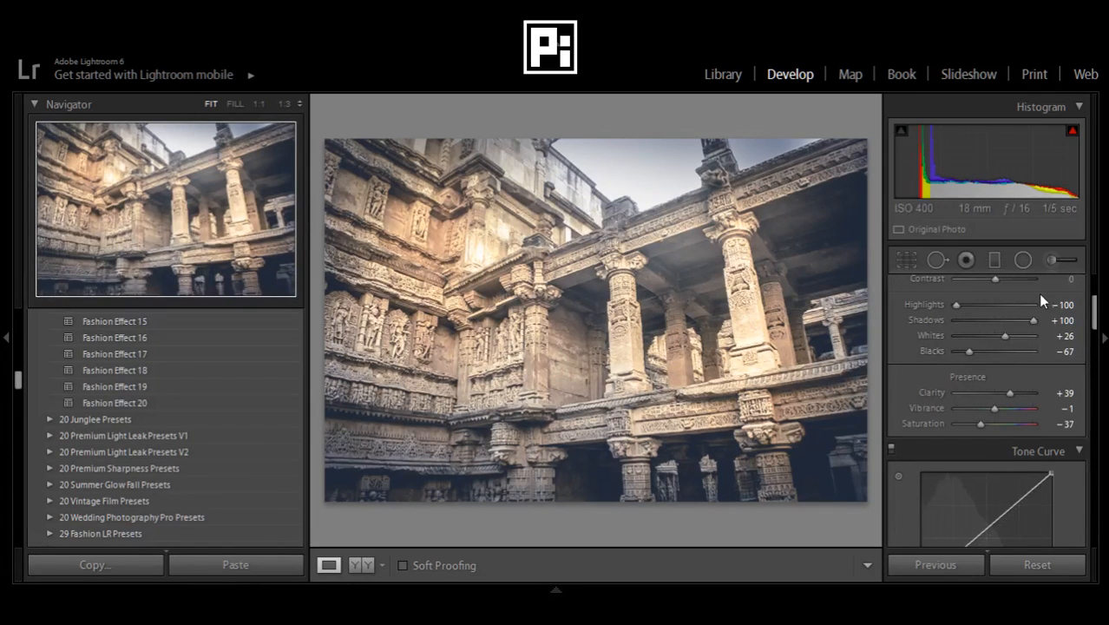
- Activate the Adjustment Brush on the temple photo and set its edit pins to show automatically
{"action": "left_click", "coordinate": [1051, 260]}
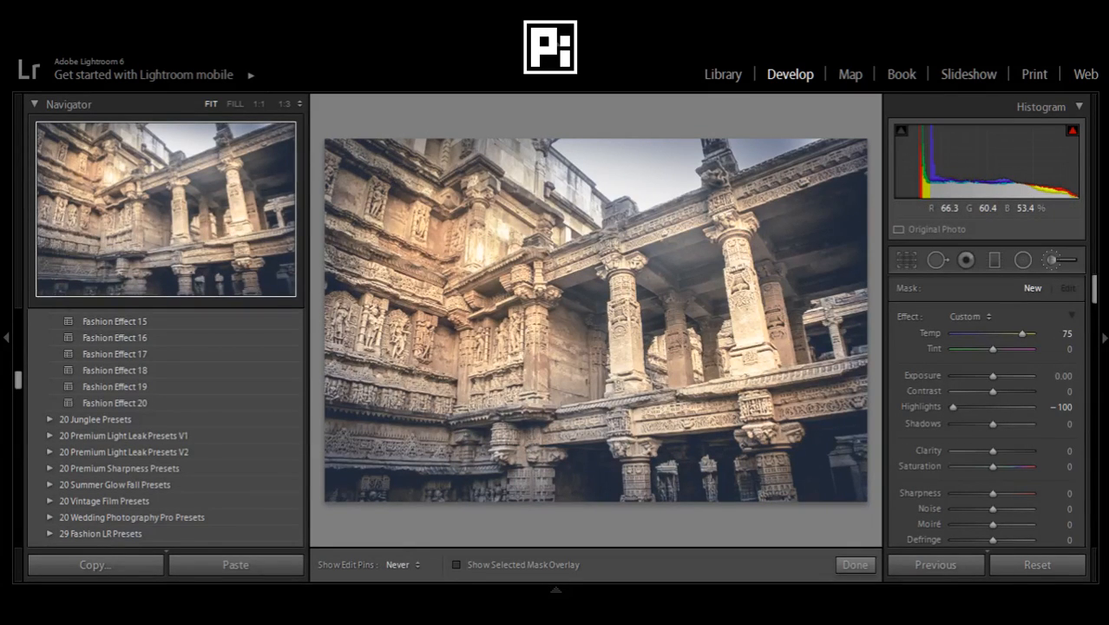
{"action": "left_click", "coordinate": [534, 352]}
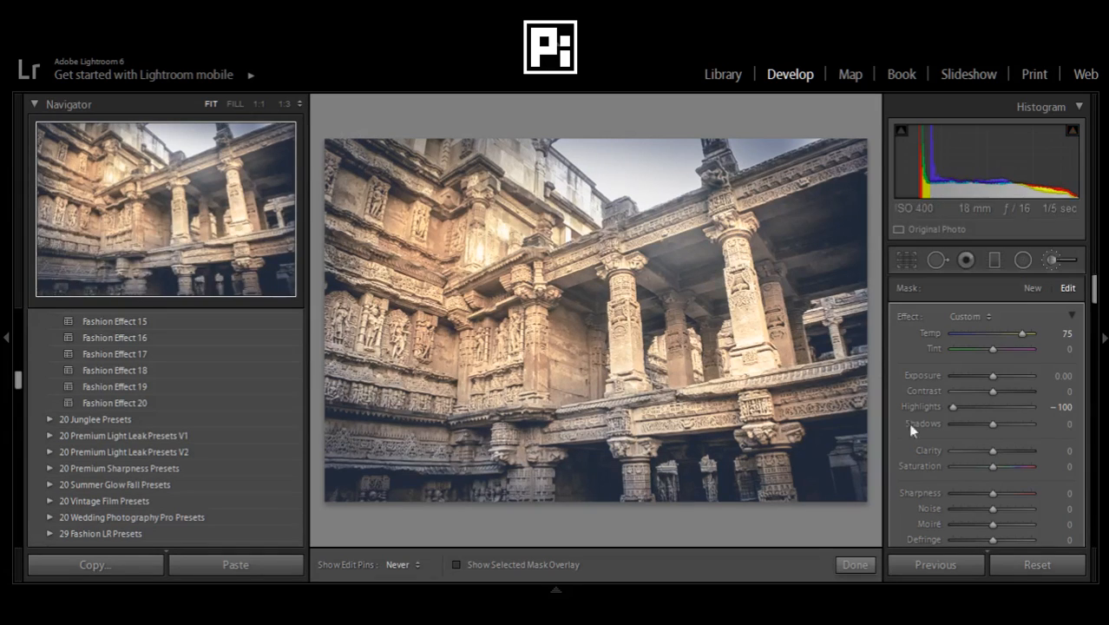
{"action": "left_click", "coordinate": [398, 564]}
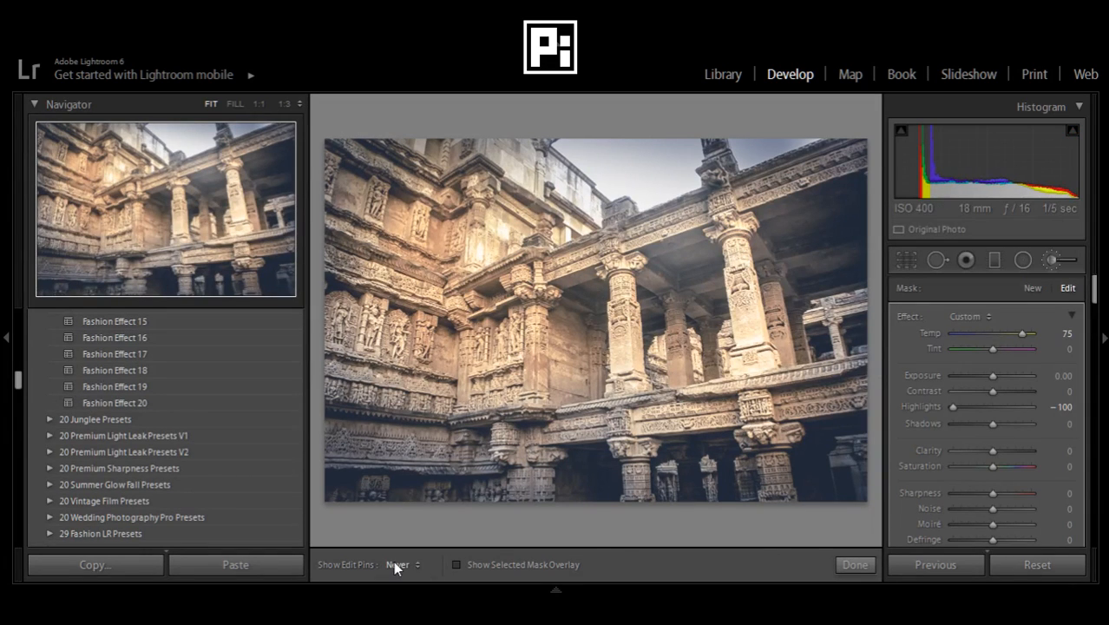
{"action": "left_click", "coordinate": [373, 482]}
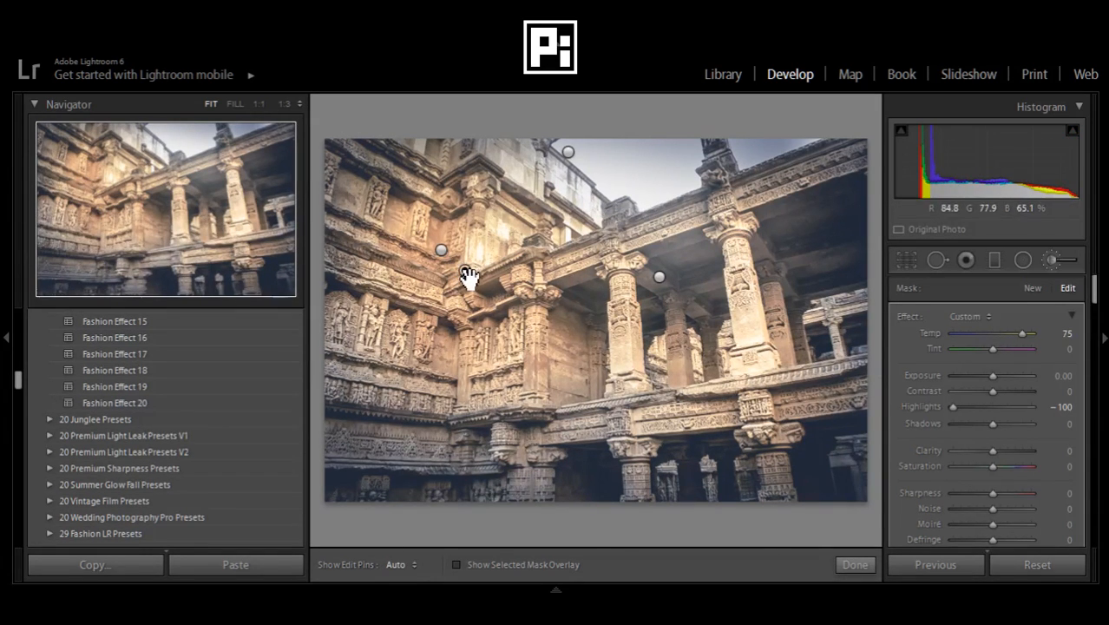
{"action": "mouse_move", "coordinate": [466, 272]}
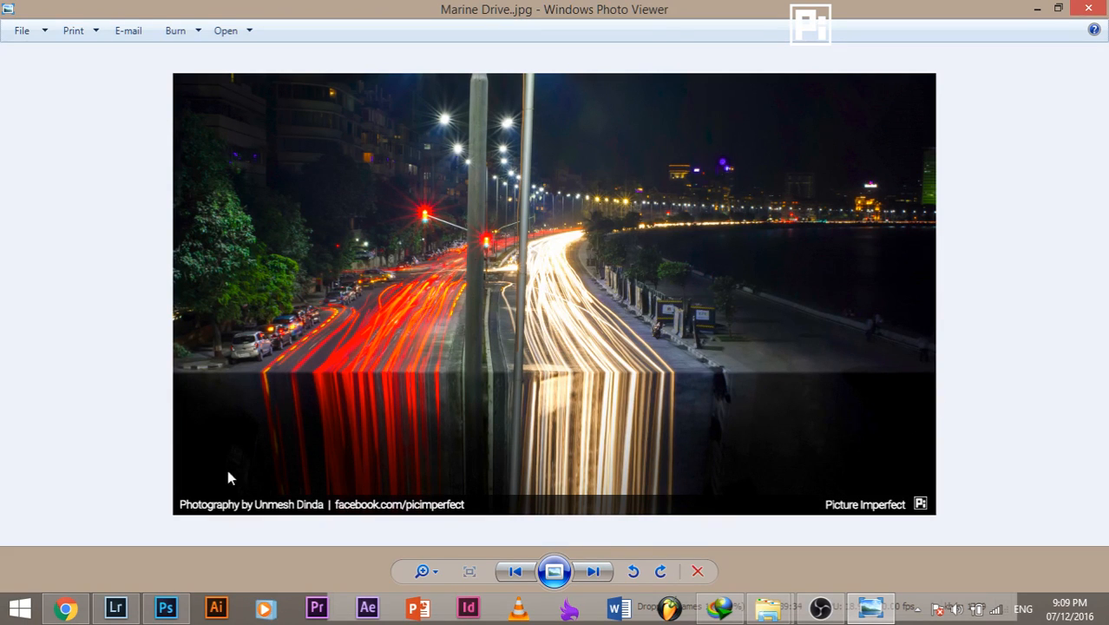
- Examine the light trails and falling road edge in the Marine Drive photo up close and at full view
{"action": "scroll", "coordinate": [253, 426], "scroll_direction": "up", "scroll_amount": 2}
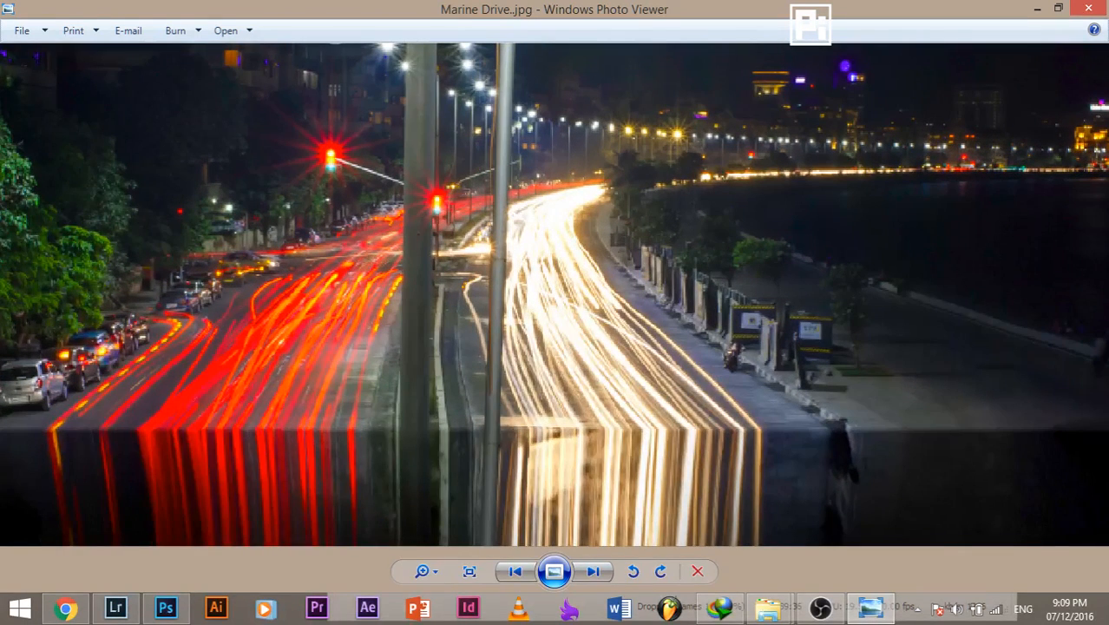
{"action": "left_click_drag", "start_coordinate": [230, 426], "coordinate": [334, 296]}
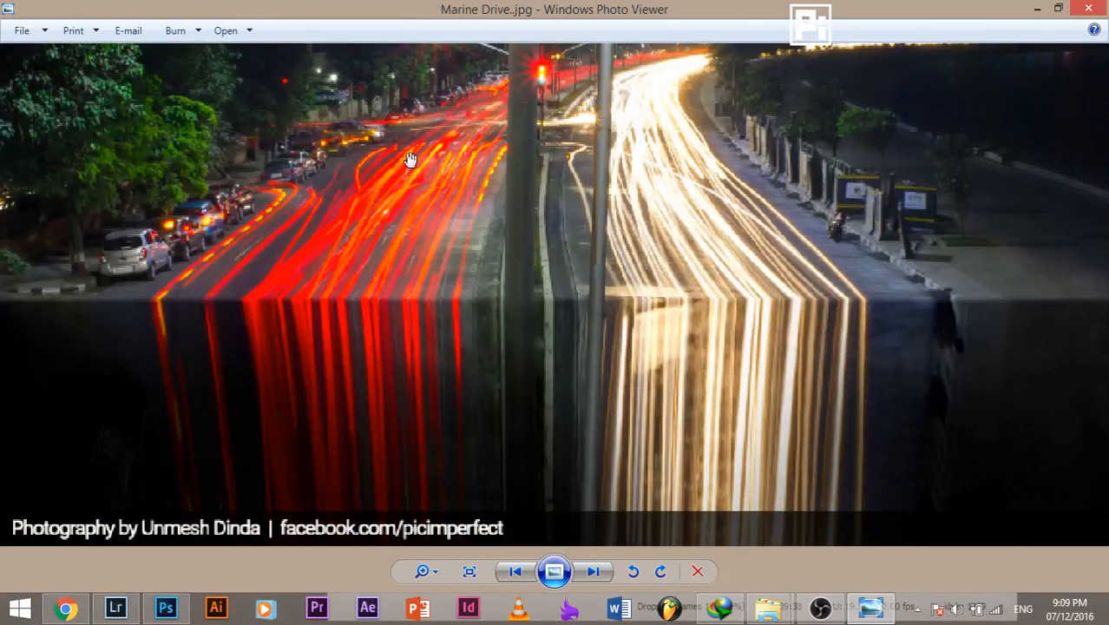
{"action": "scroll", "coordinate": [410, 160], "scroll_direction": "up", "scroll_amount": 1}
{"action": "scroll", "coordinate": [409, 165], "scroll_direction": "up", "scroll_amount": 1}
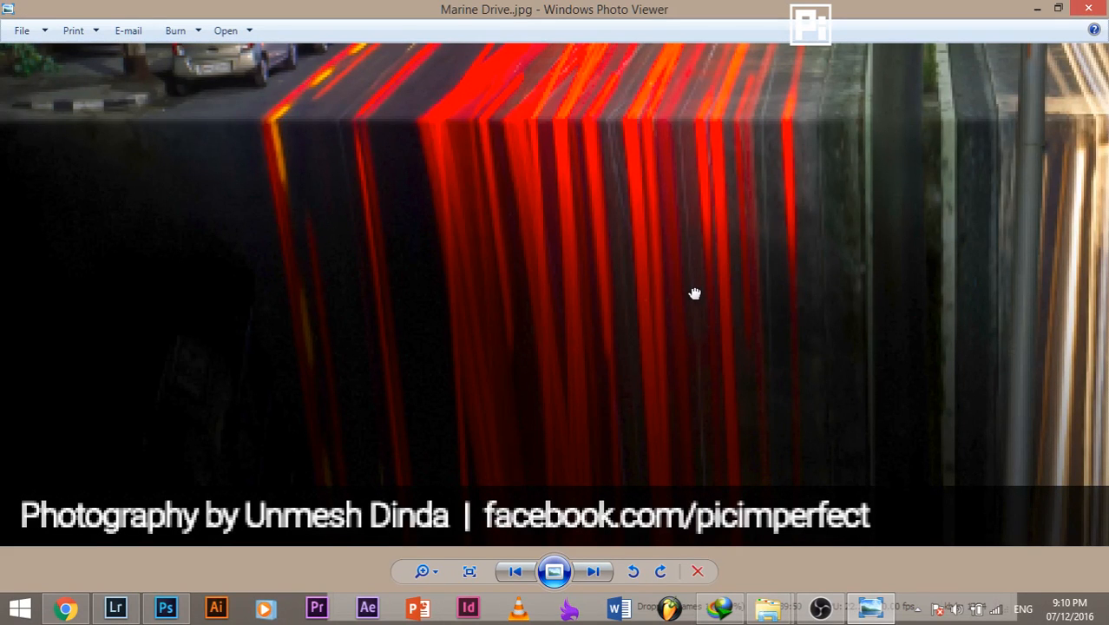
{"action": "scroll", "coordinate": [692, 292], "scroll_direction": "down", "scroll_amount": 5}
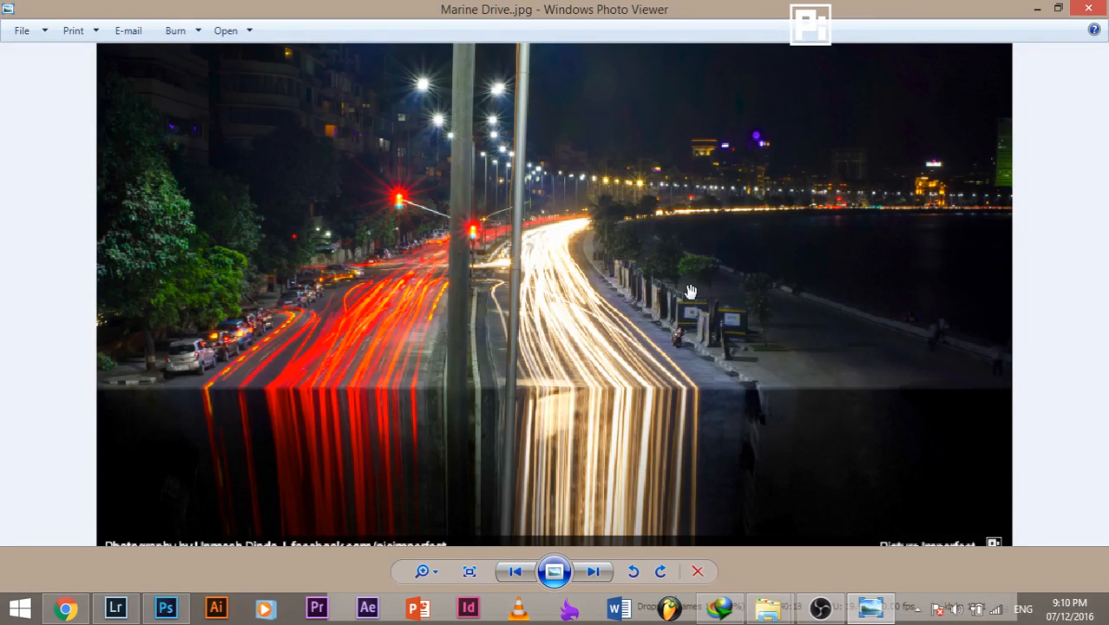
{"action": "scroll", "coordinate": [539, 320], "scroll_direction": "down", "scroll_amount": 1}
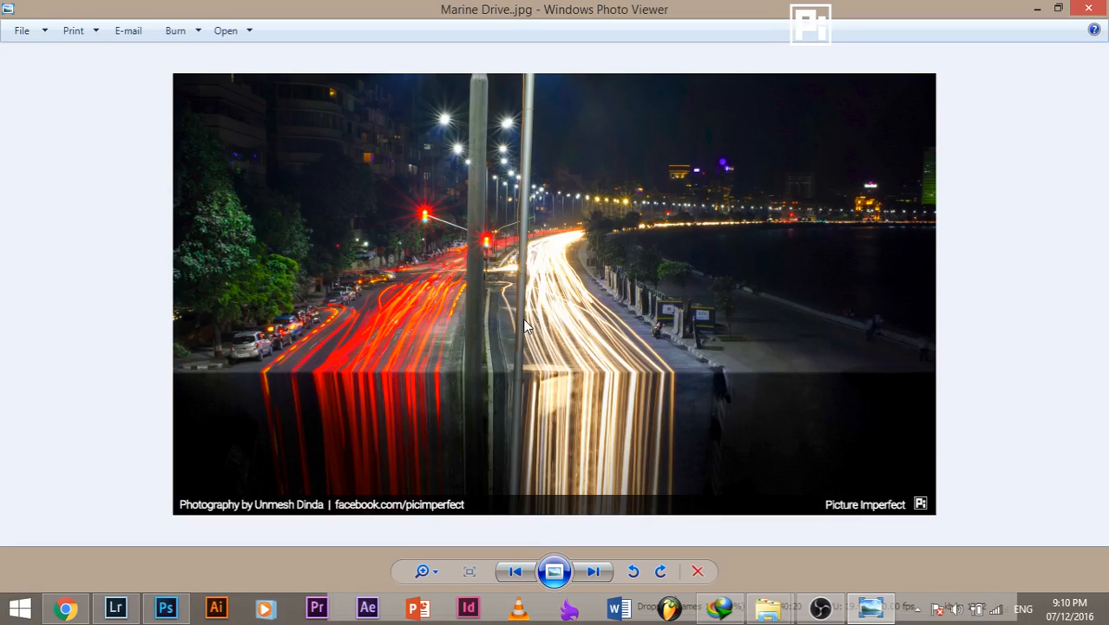
- Switch to Chrome and read the viewers' latest questions in the live dashboard's chat
{"action": "left_click", "coordinate": [59, 608]}
{"action": "scroll", "coordinate": [957, 321], "scroll_direction": "down", "scroll_amount": 3}
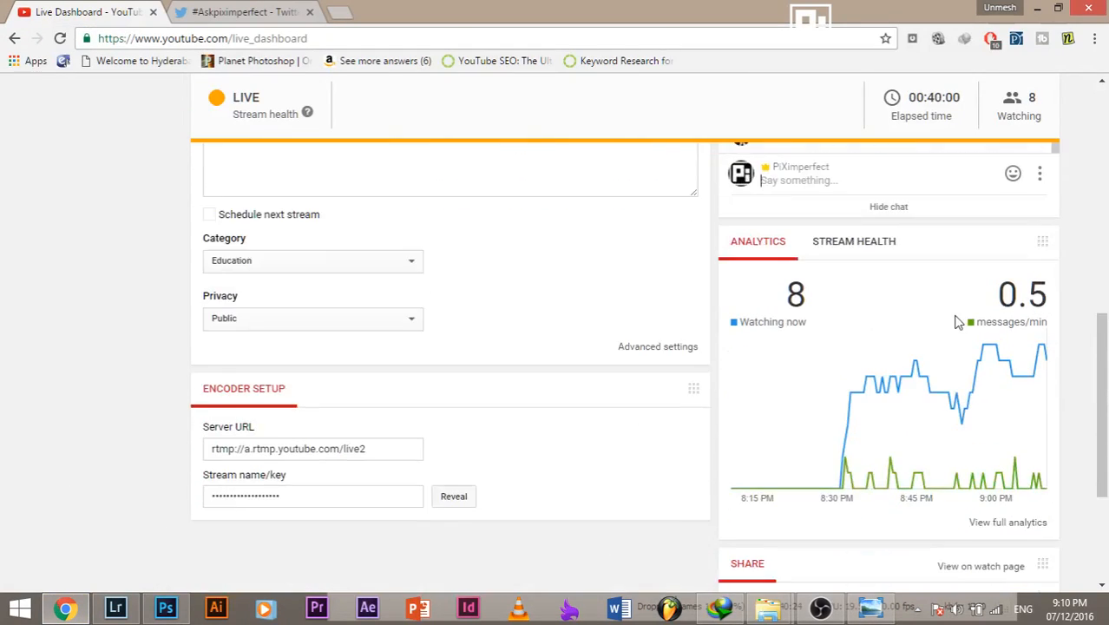
{"action": "scroll", "coordinate": [957, 321], "scroll_direction": "up", "scroll_amount": 2}
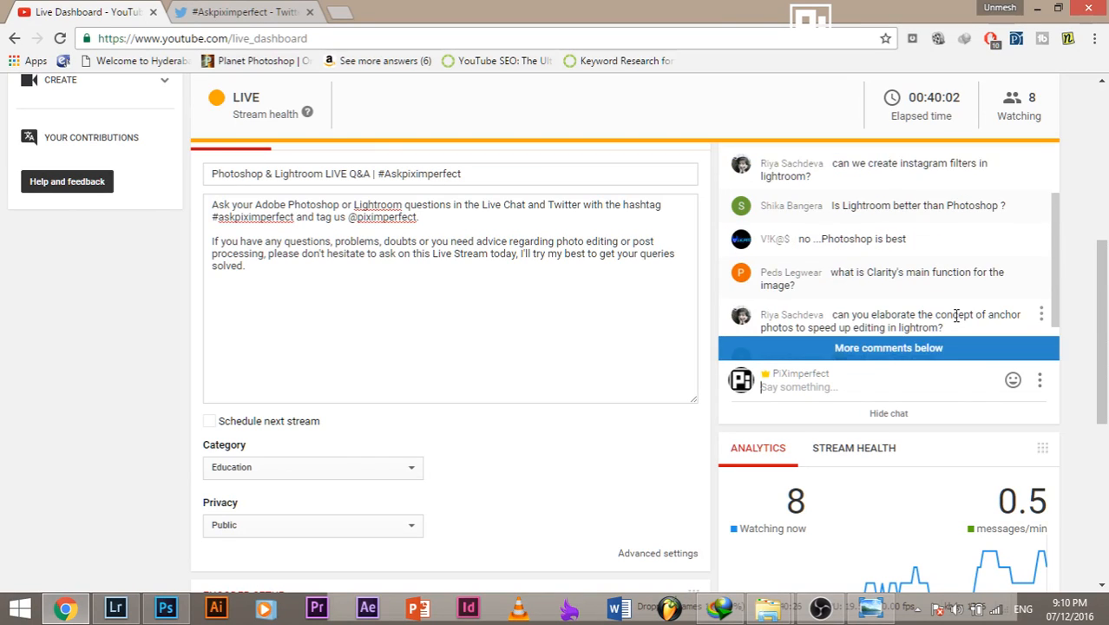
{"action": "scroll", "coordinate": [957, 315], "scroll_direction": "down", "scroll_amount": 2}
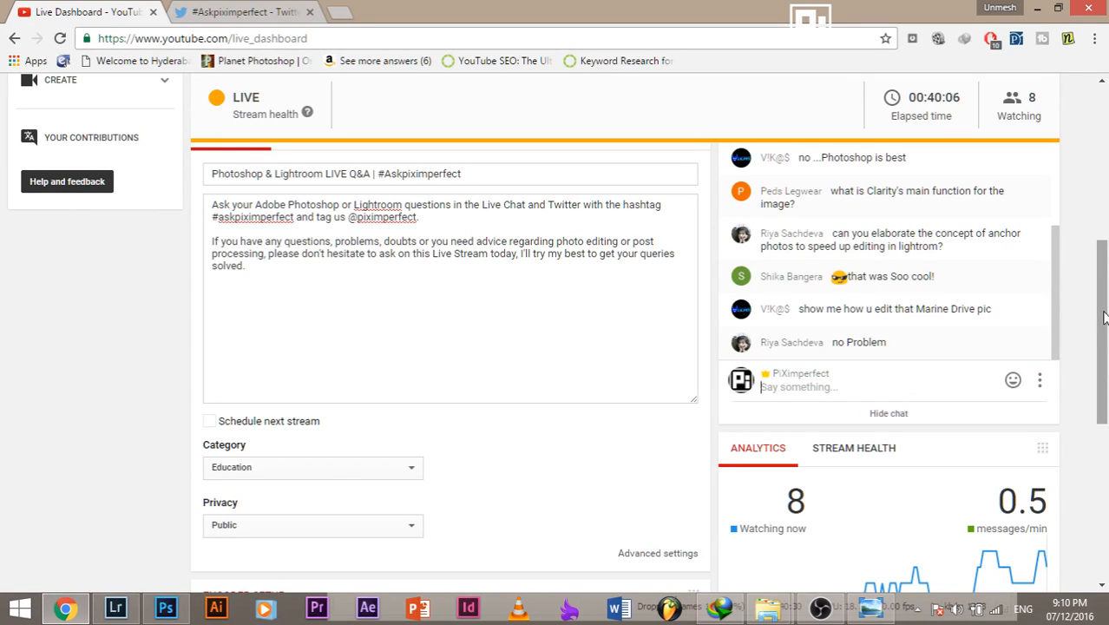
{"action": "scroll", "coordinate": [1104, 318], "scroll_direction": "up", "scroll_amount": 2}
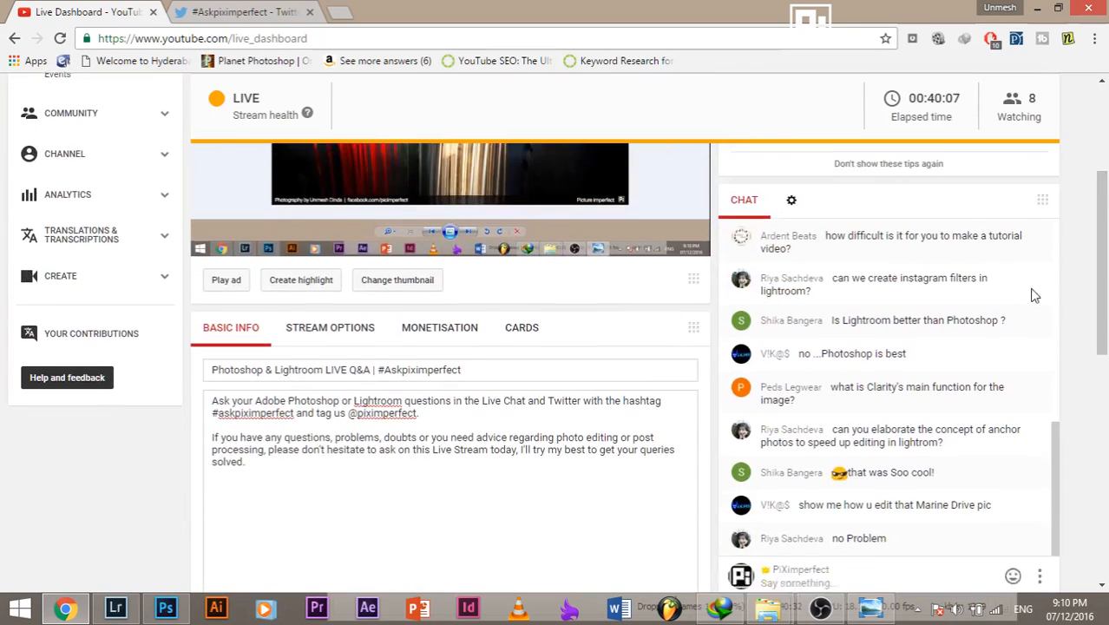
{"action": "scroll", "coordinate": [1033, 295], "scroll_direction": "down", "scroll_amount": 2}
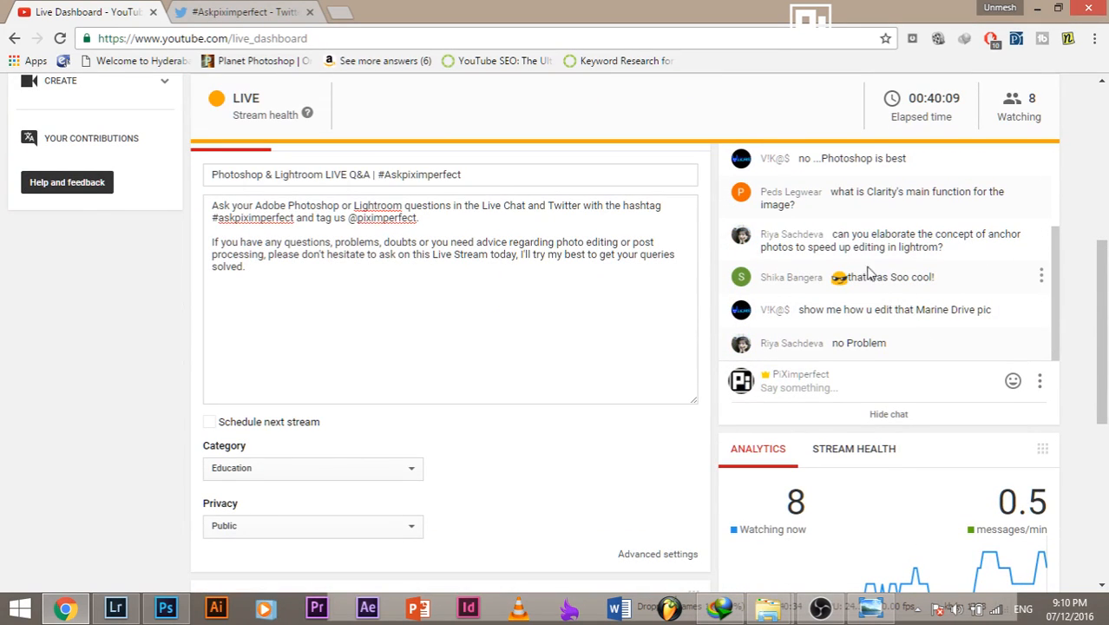
- Search Google for "anchor photos" in a new browser tab
{"action": "left_click", "coordinate": [339, 13]}
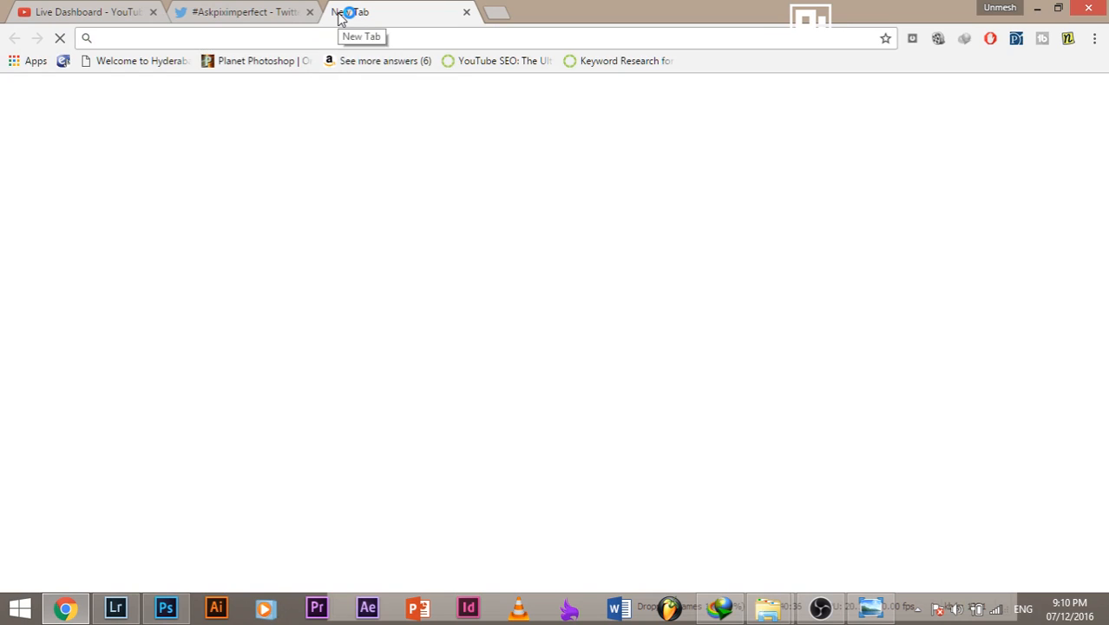
{"action": "type", "text": "anchor"}
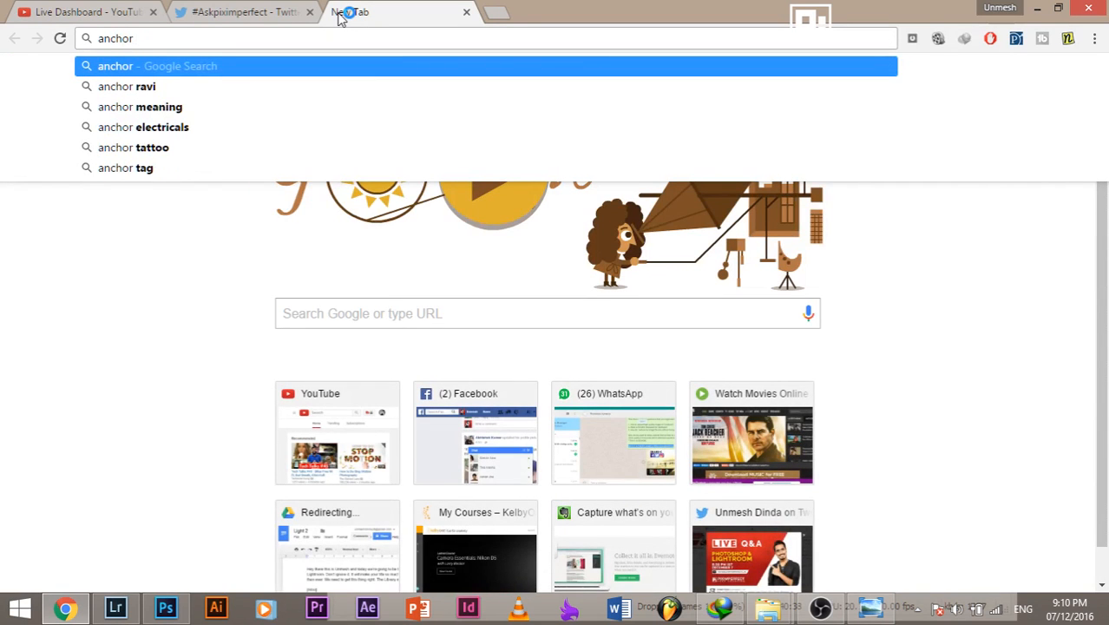
{"action": "type", "text": " photos"}
{"action": "key", "text": "Return"}
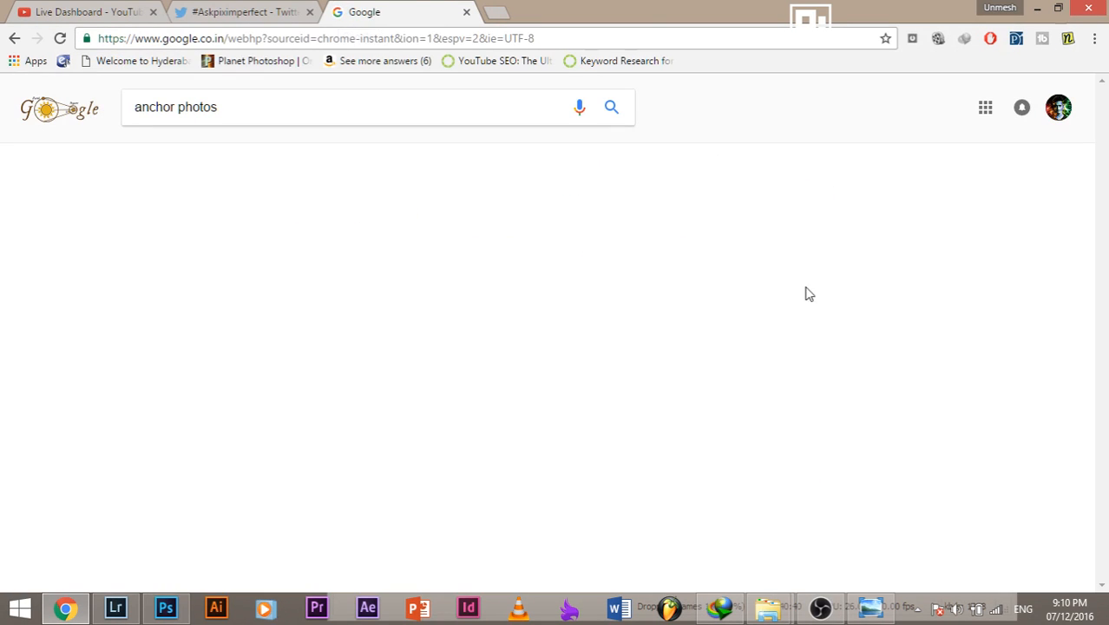
- Switch back to Lightroom, show the Library grid and reveal the navigator and collections list
{"action": "left_click", "coordinate": [820, 608]}
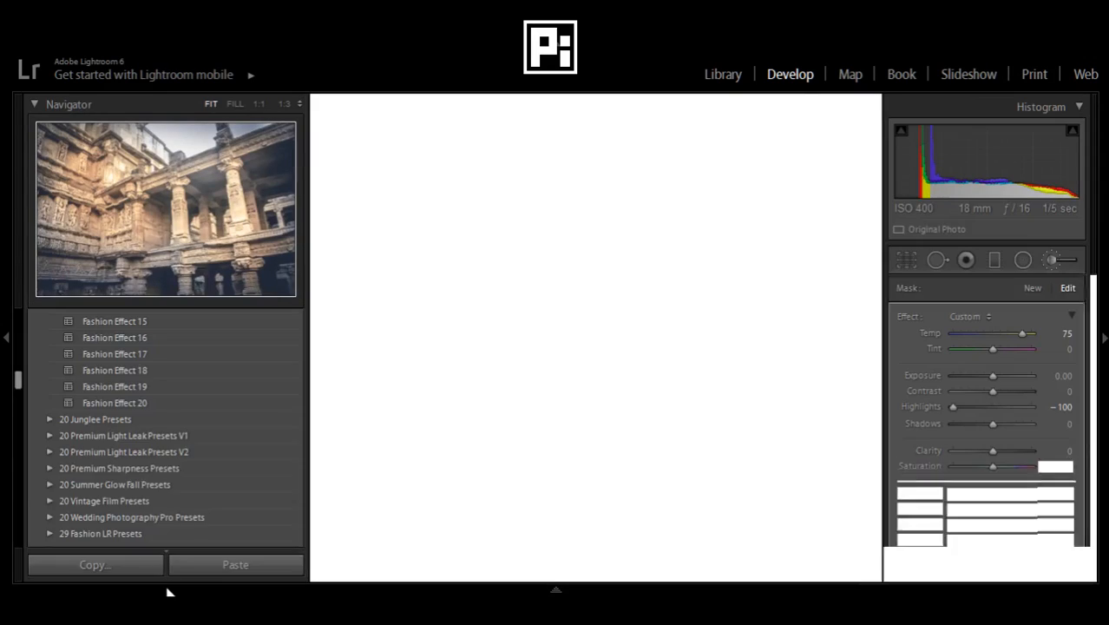
{"action": "mouse_move", "coordinate": [210, 580]}
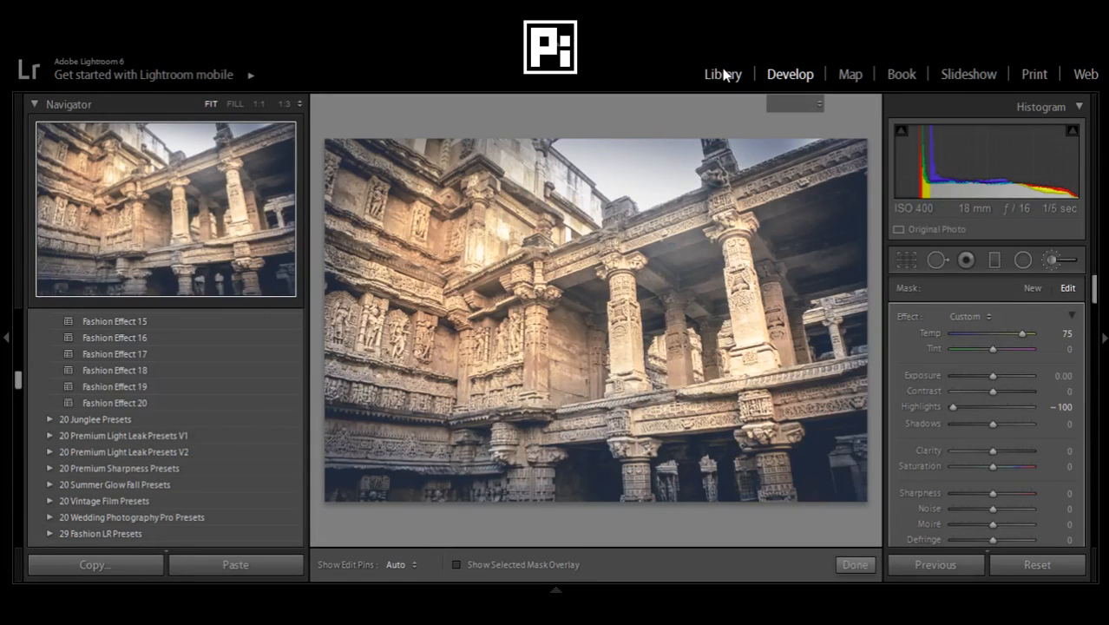
{"action": "left_click", "coordinate": [724, 74]}
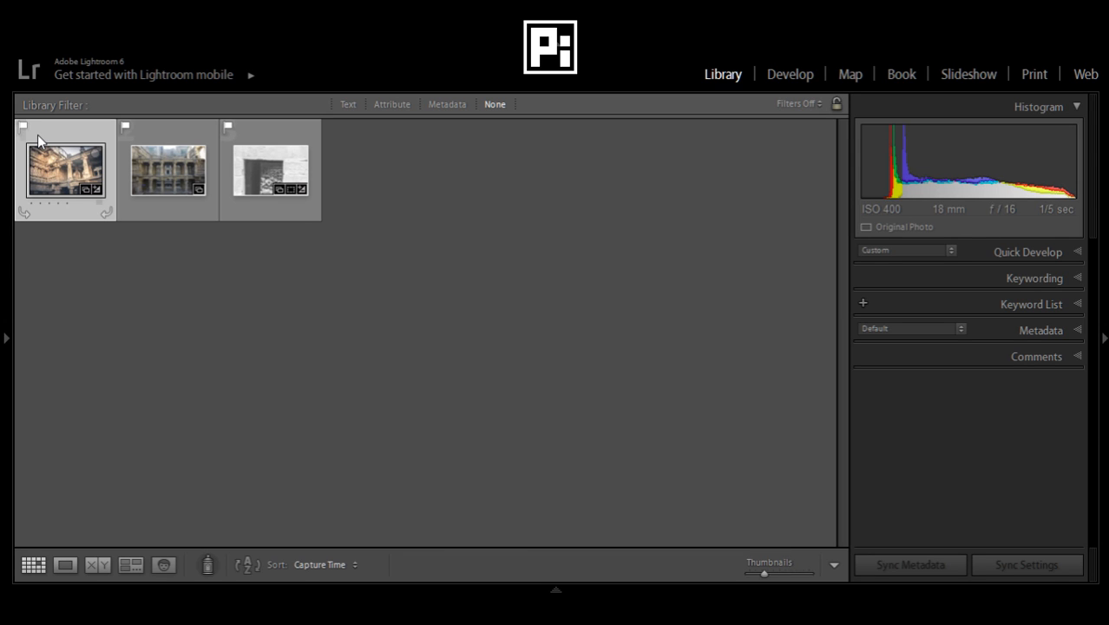
{"action": "left_click", "coordinate": [3, 338]}
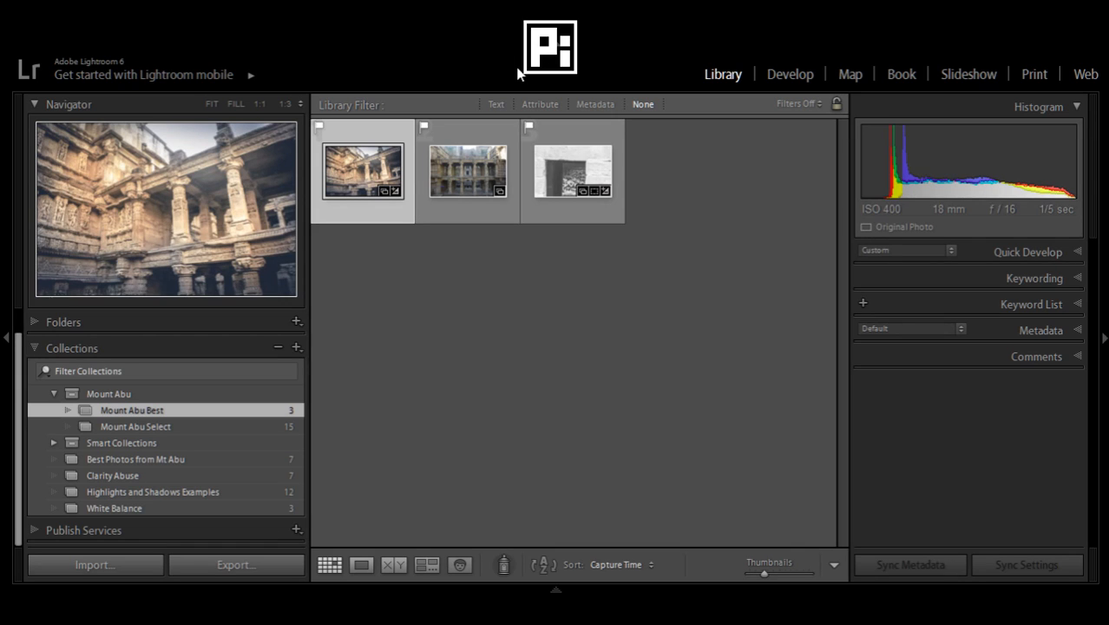
- Clear the current selection and select the two temple photos in the Mount Abu Best collection
{"action": "left_click", "coordinate": [493, 257]}
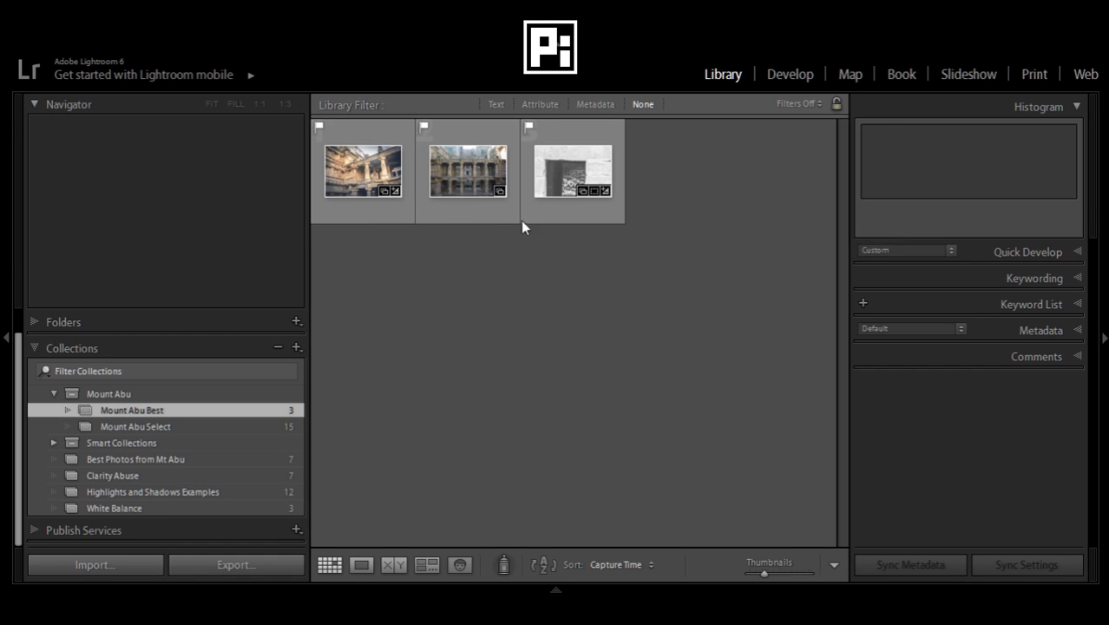
{"action": "left_click", "coordinate": [420, 138]}
{"action": "key", "text": "ctrl+a"}
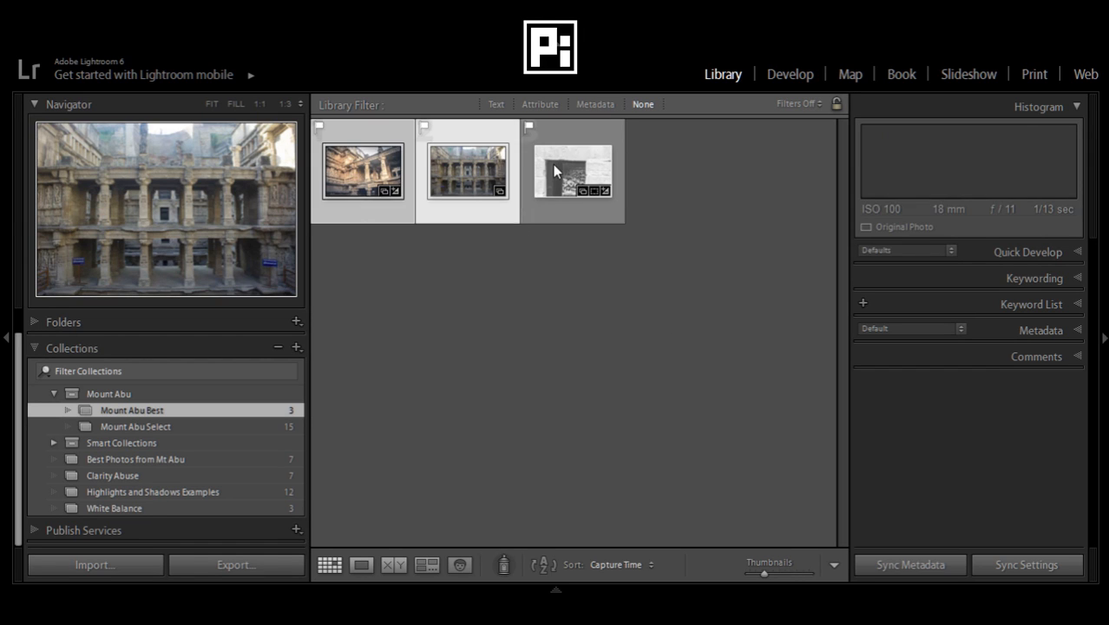
- Raise the front-facing temple photo's highlights to +100 and its exposure to +1.32
{"action": "left_click", "coordinate": [781, 76]}
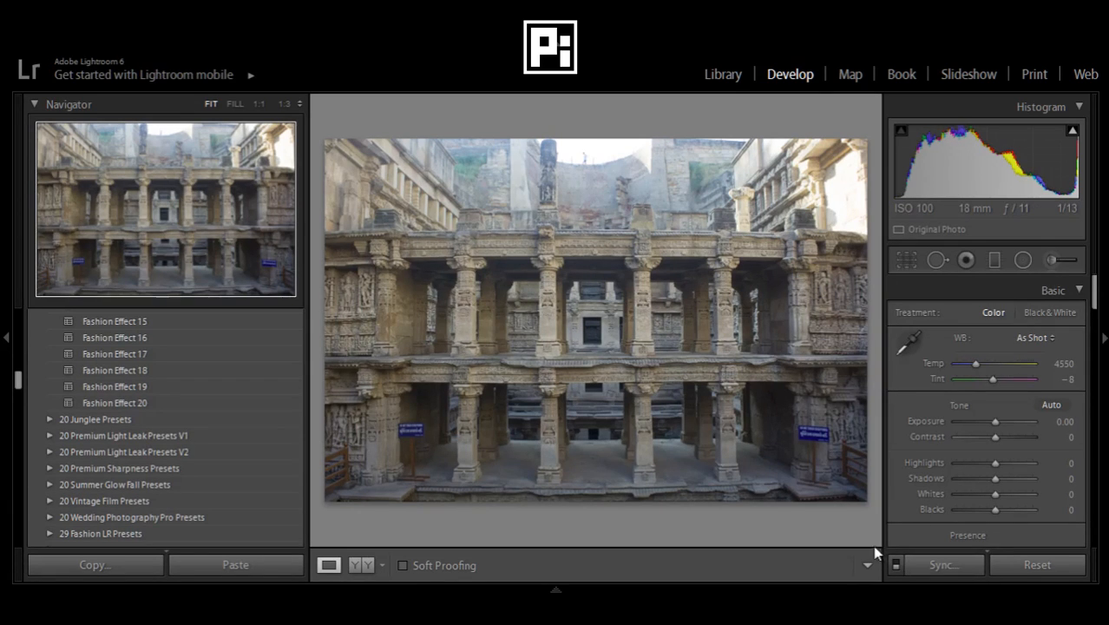
{"action": "left_click_drag", "start_coordinate": [994, 463], "coordinate": [1020, 471]}
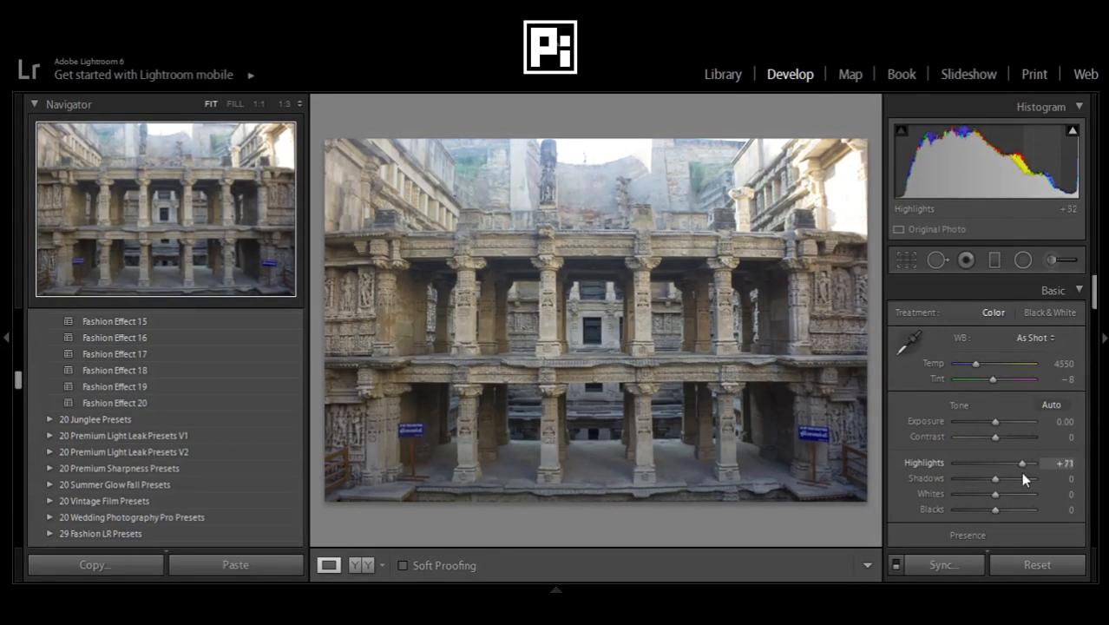
{"action": "left_click", "coordinate": [720, 74]}
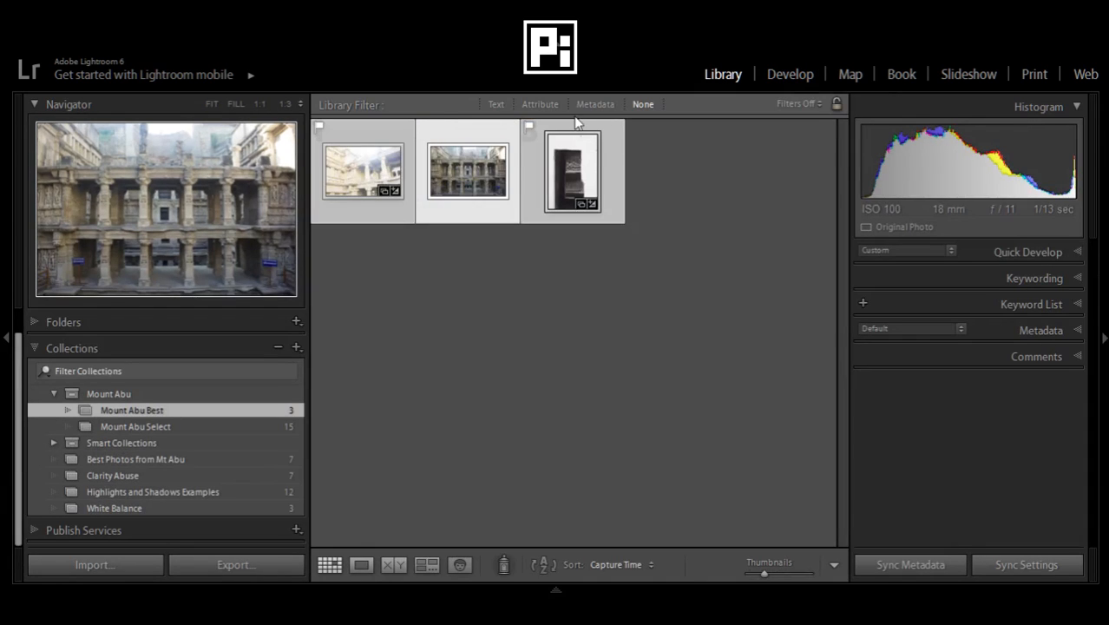
{"action": "key", "text": "e"}
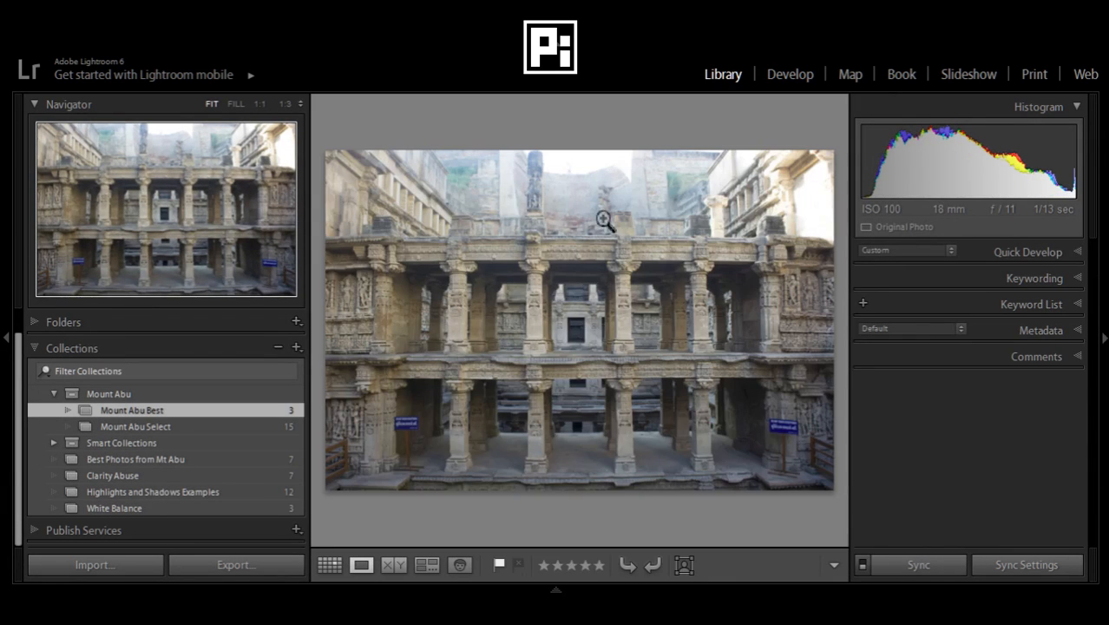
{"action": "left_click", "coordinate": [790, 74]}
{"action": "left_click_drag", "start_coordinate": [991, 418], "coordinate": [1004, 423]}
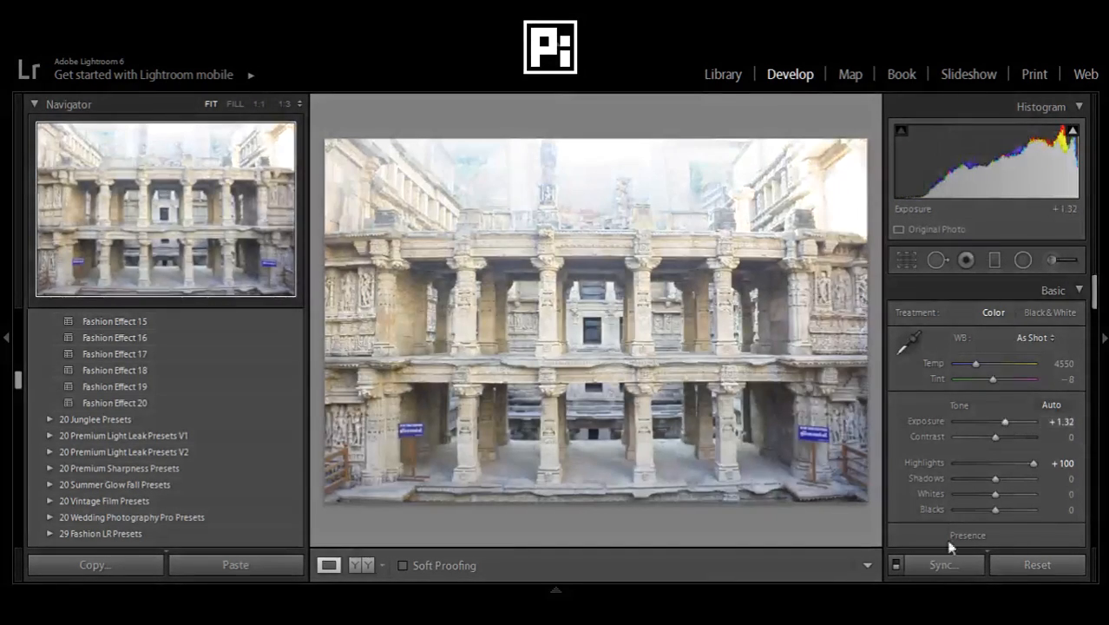
- Lower the temple photo's highlights to −66 and compare the three photos in the Library grid
{"action": "left_click", "coordinate": [895, 564]}
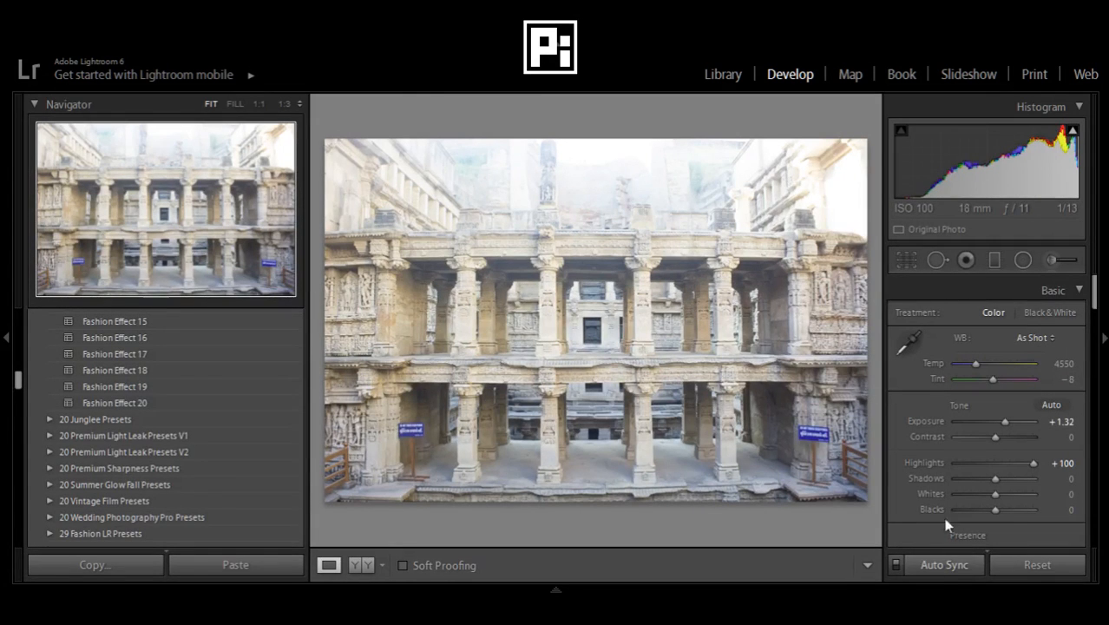
{"action": "left_click", "coordinate": [895, 564]}
{"action": "left_click_drag", "start_coordinate": [1009, 464], "coordinate": [969, 463]}
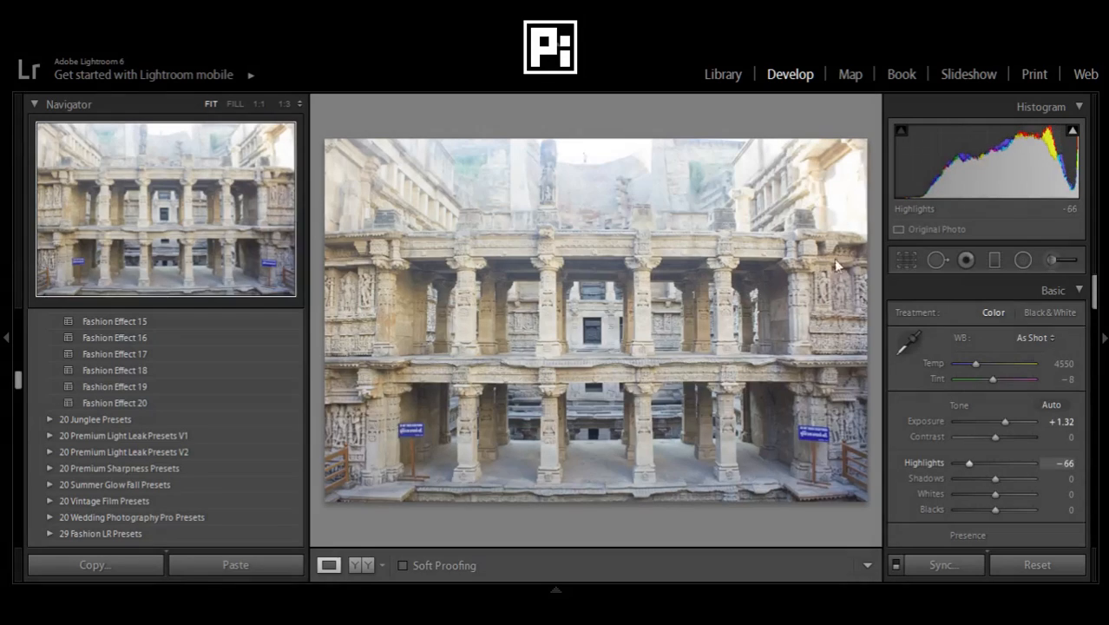
{"action": "left_click", "coordinate": [721, 72]}
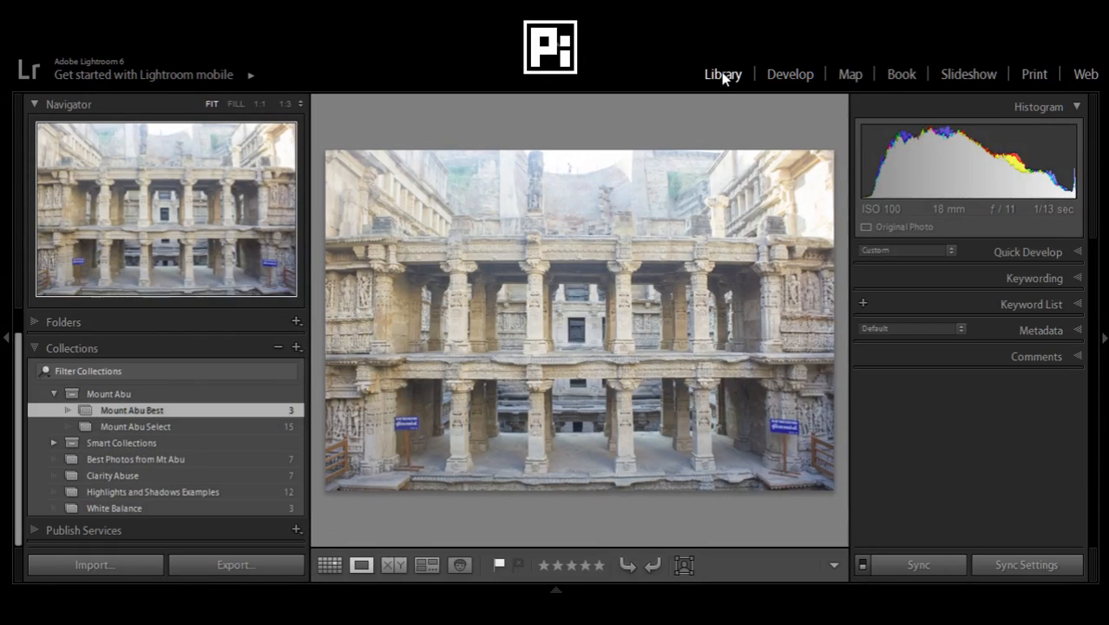
{"action": "left_click", "coordinate": [3, 338]}
{"action": "left_click", "coordinate": [33, 565]}
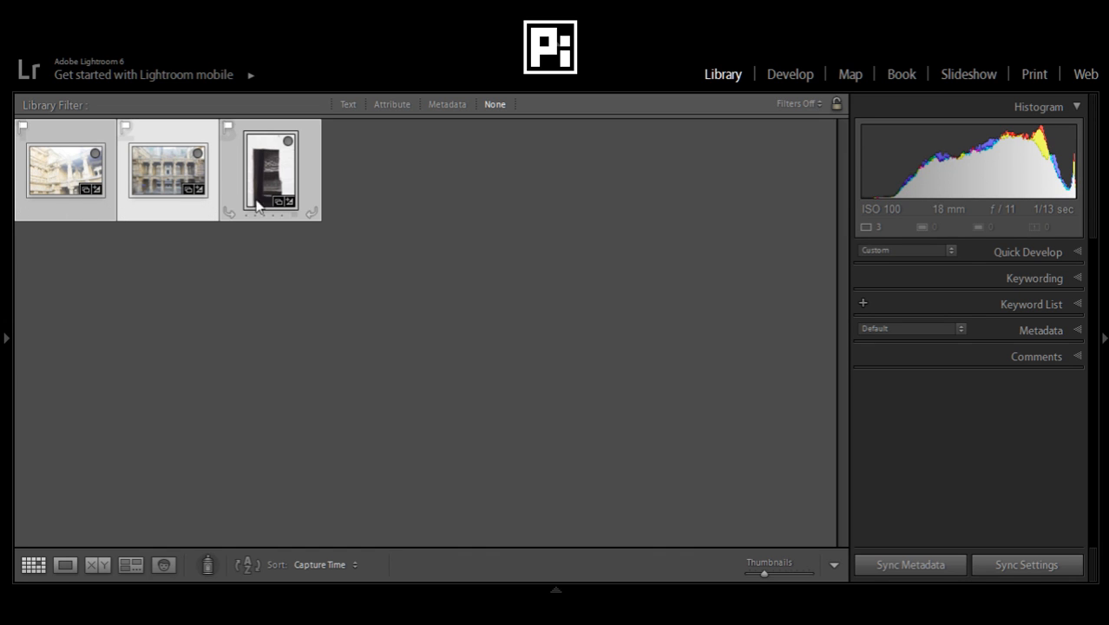
- Set the temple photo's highlights to −100 and exposure to −3.11, and view it enlarged in the Library
{"action": "left_click", "coordinate": [786, 75]}
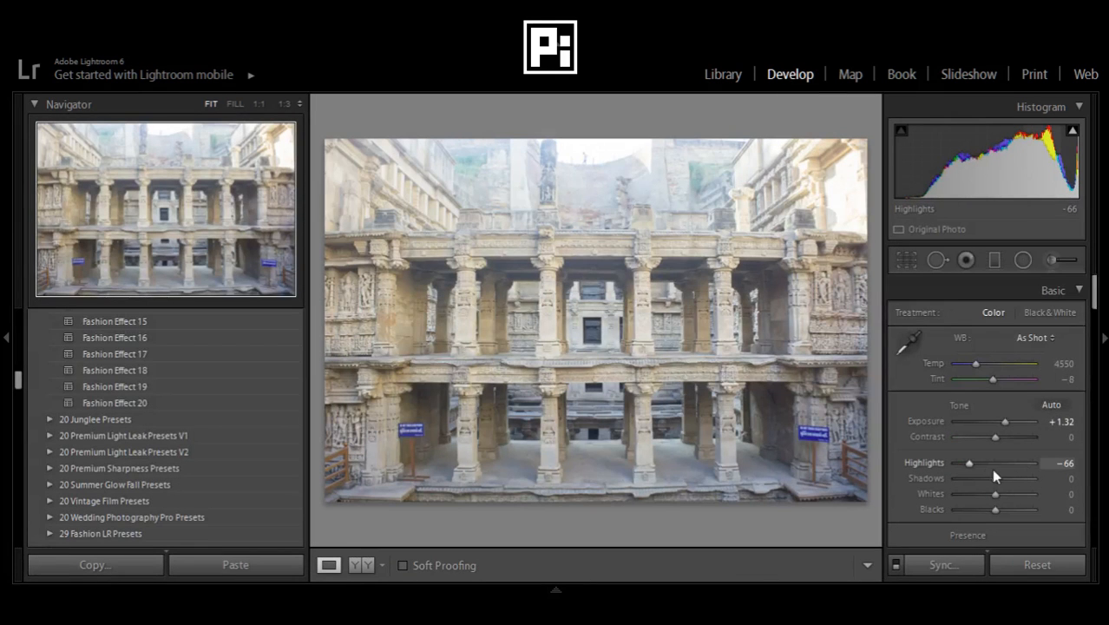
{"action": "left_click_drag", "start_coordinate": [1018, 464], "coordinate": [886, 460]}
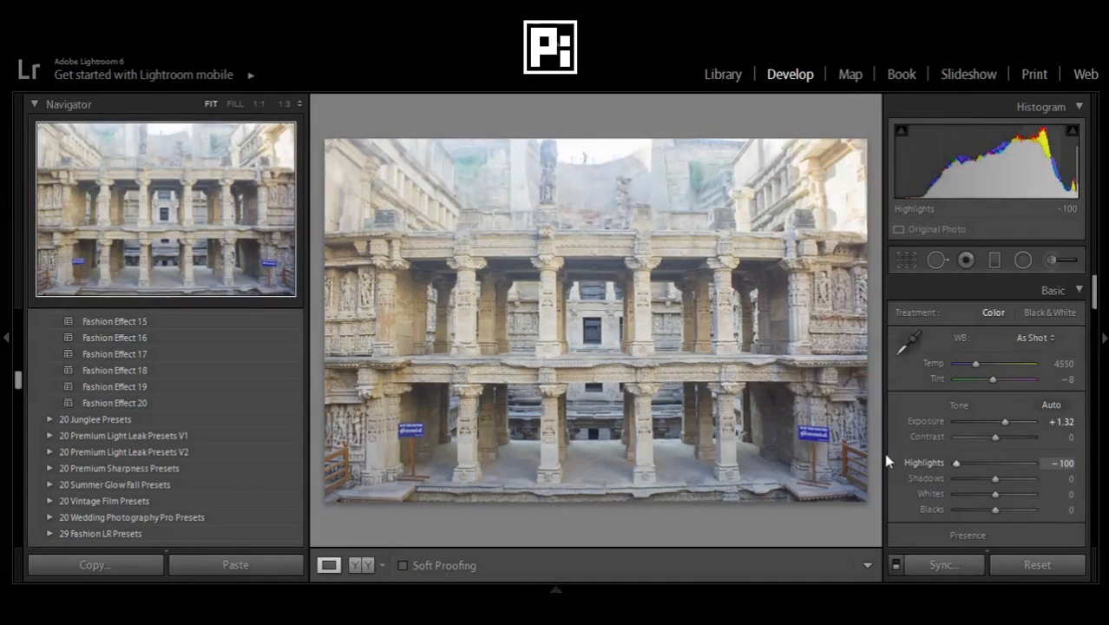
{"action": "left_click_drag", "start_coordinate": [998, 424], "coordinate": [970, 421]}
{"action": "left_click", "coordinate": [716, 78]}
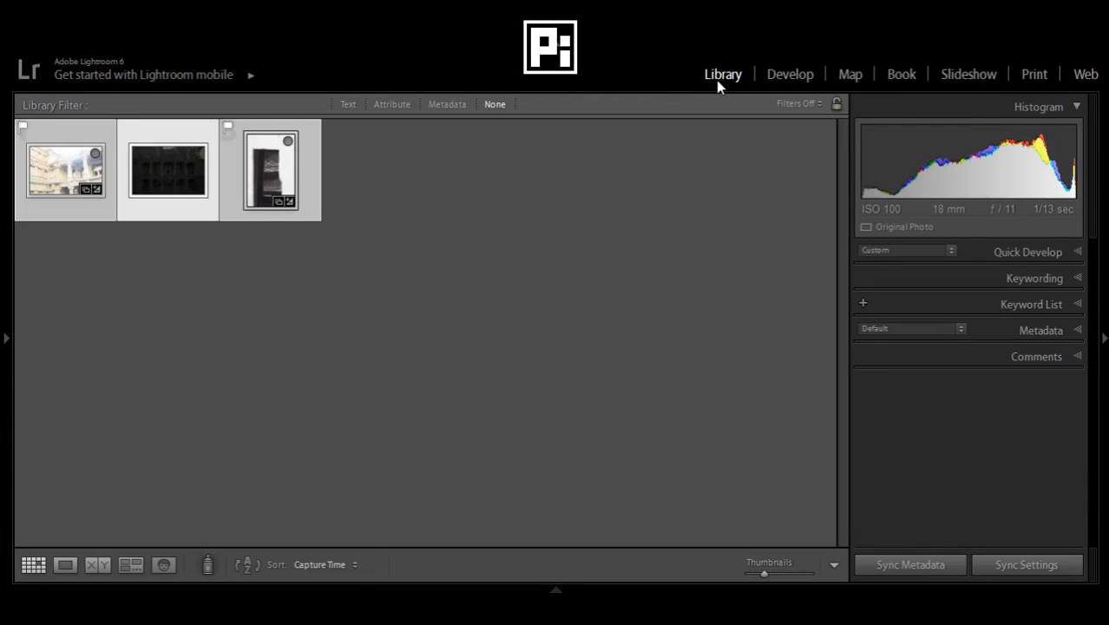
{"action": "double_click", "coordinate": [178, 152]}
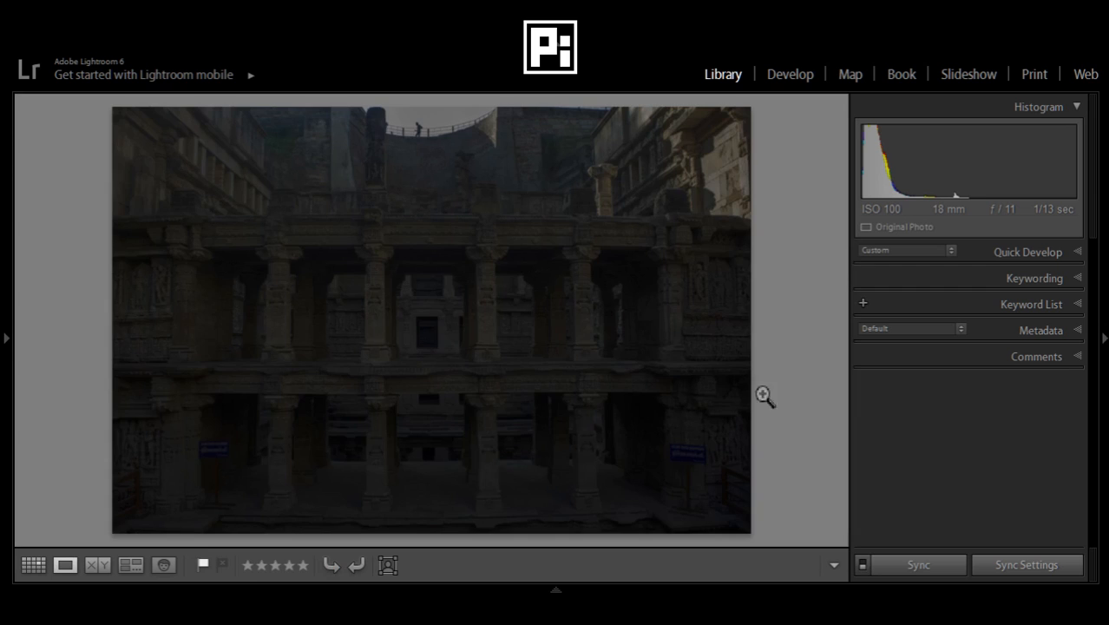
{"action": "left_click", "coordinate": [4, 337]}
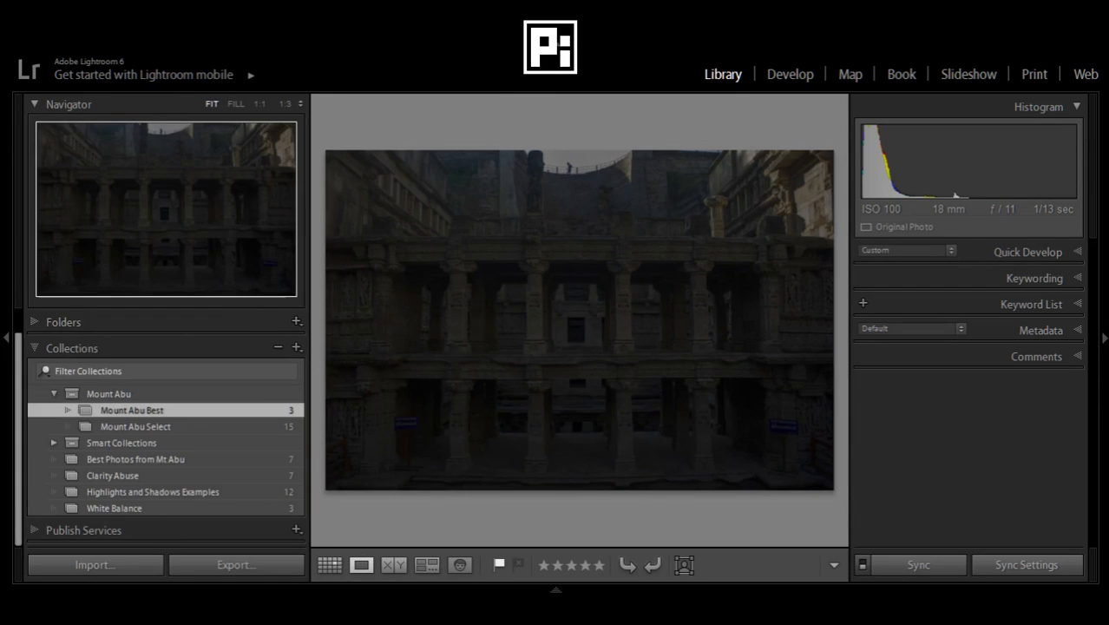
- Sync the darkened temple photo's develop settings to the other selected photos in Mount Abu Best
{"action": "left_click", "coordinate": [810, 76]}
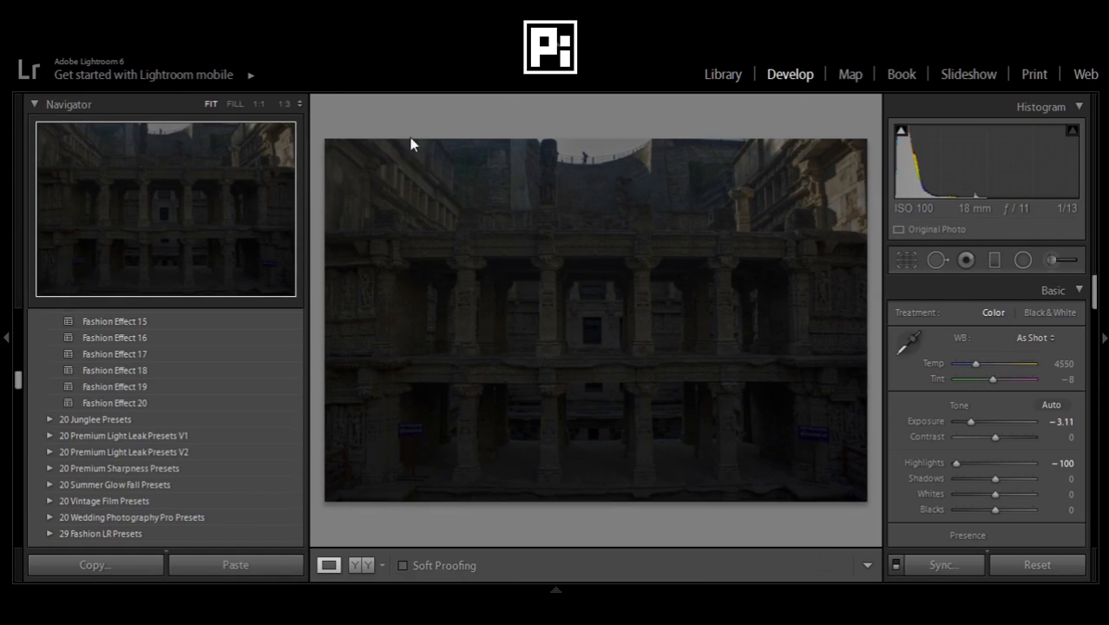
{"action": "left_click", "coordinate": [5, 363]}
{"action": "left_click", "coordinate": [717, 78]}
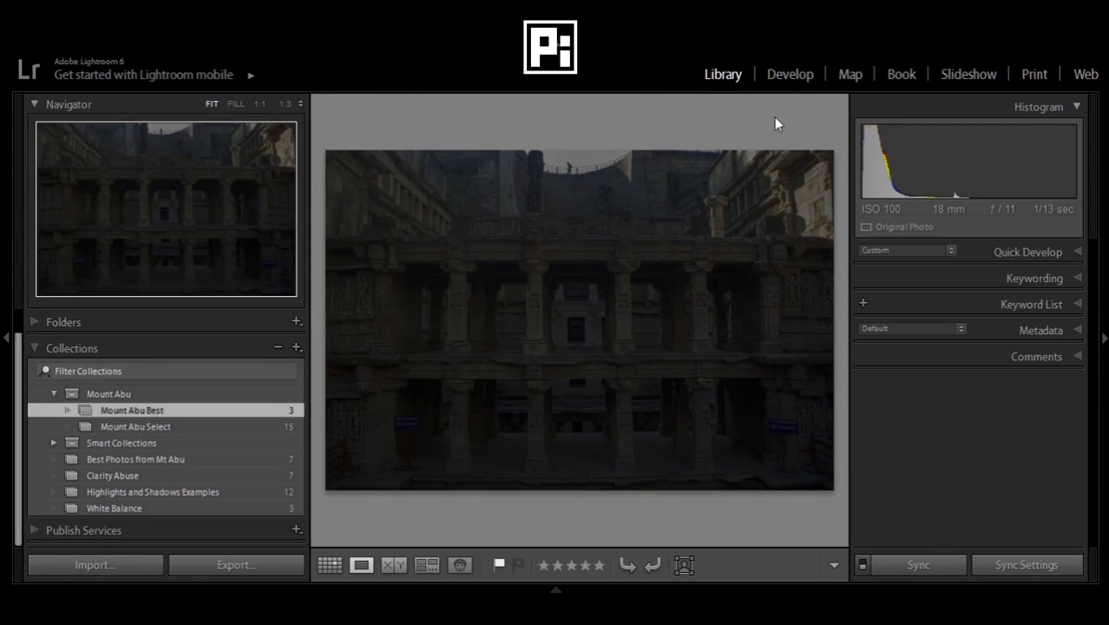
{"action": "left_click", "coordinate": [329, 565]}
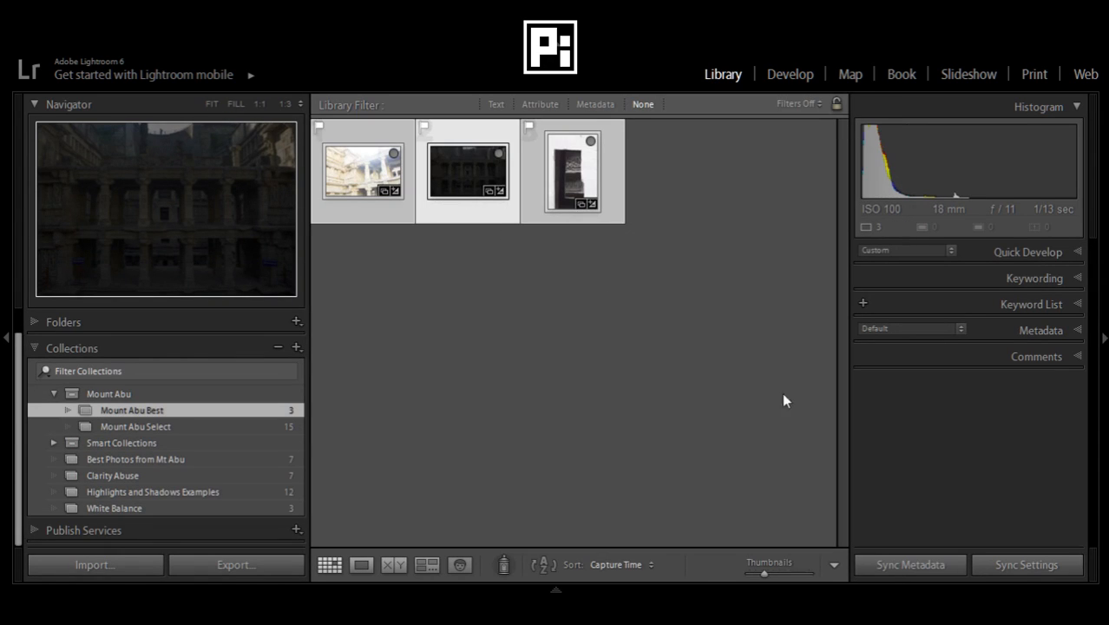
{"action": "left_click", "coordinate": [763, 75]}
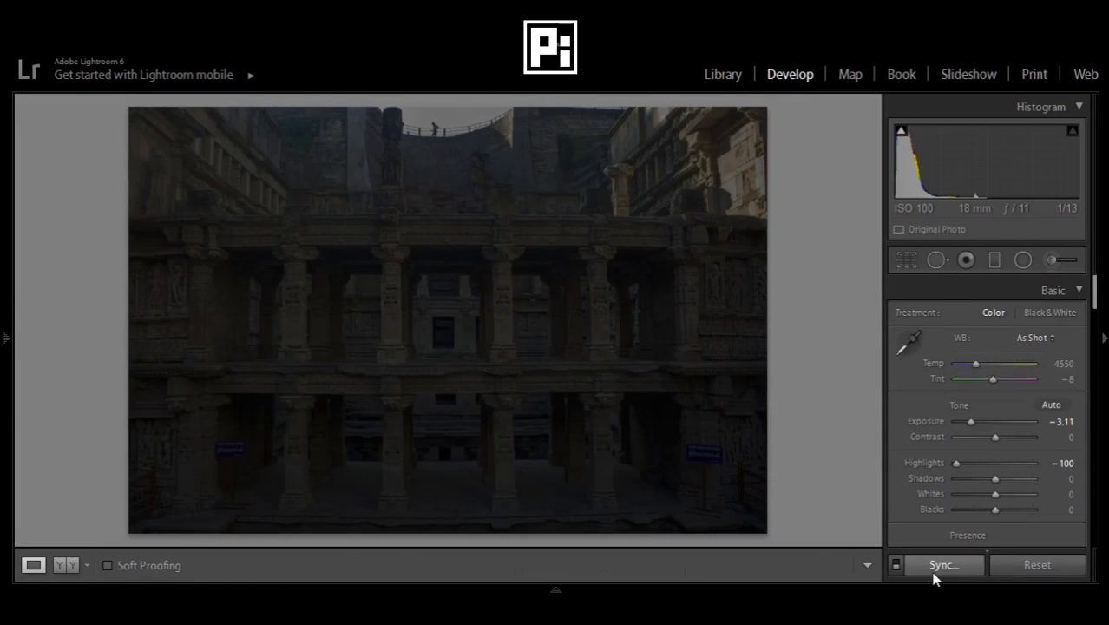
{"action": "left_click", "coordinate": [925, 569]}
{"action": "left_click", "coordinate": [778, 439]}
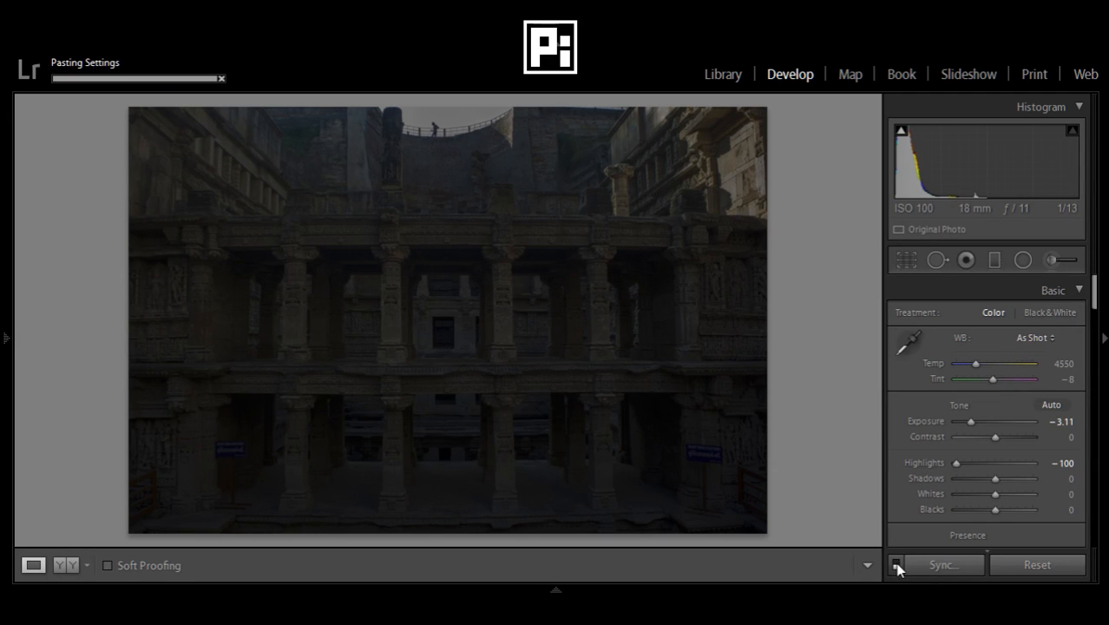
{"action": "left_click", "coordinate": [897, 565]}
{"action": "left_click", "coordinate": [923, 564]}
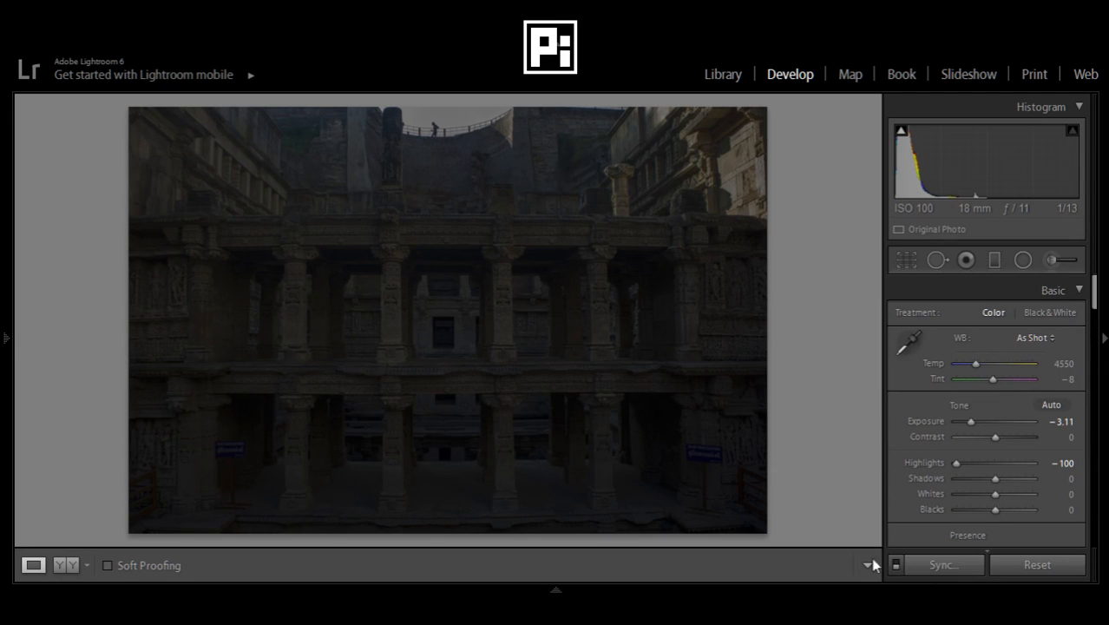
- Open the angled temple photo and the doorway photo in turn to examine the synced exposure and highlights
{"action": "left_click", "coordinate": [733, 74]}
{"action": "double_click", "coordinate": [374, 157]}
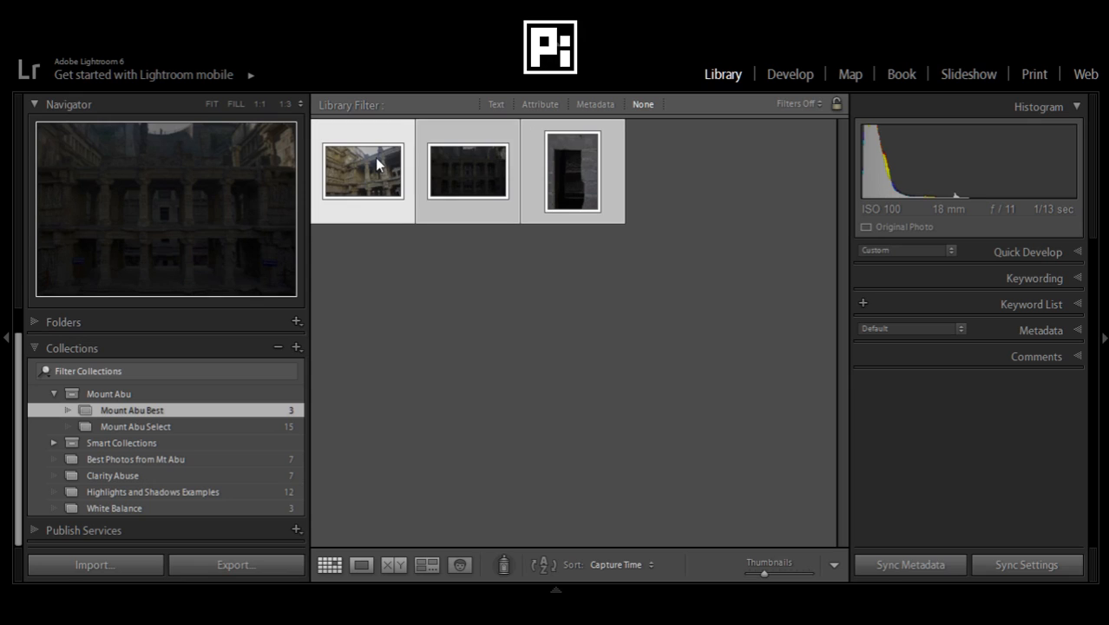
{"action": "key", "text": "g"}
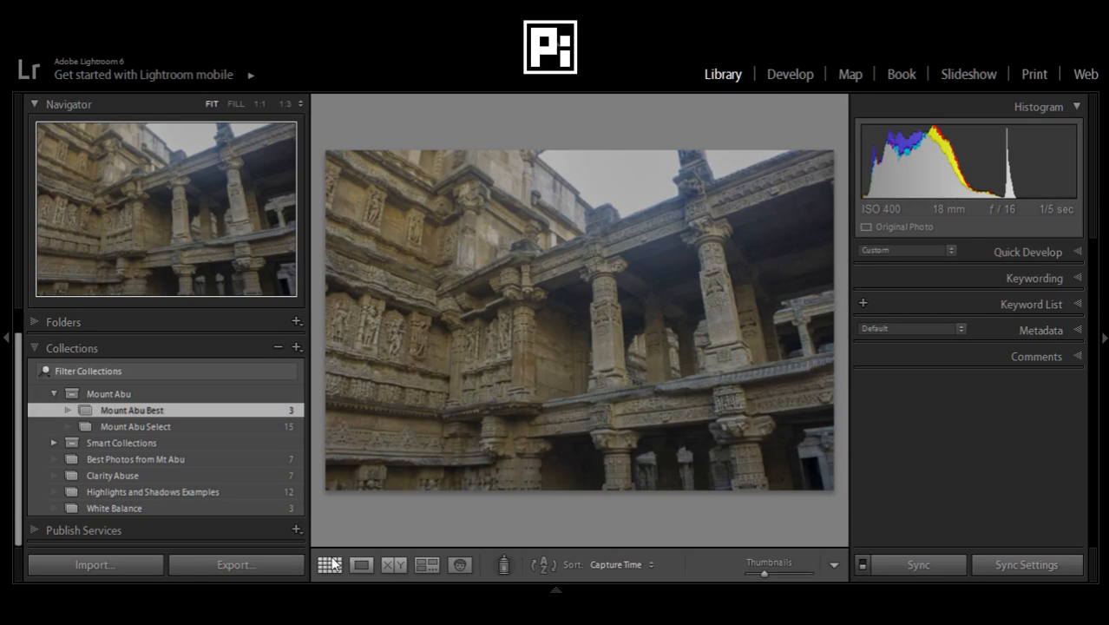
{"action": "double_click", "coordinate": [536, 179]}
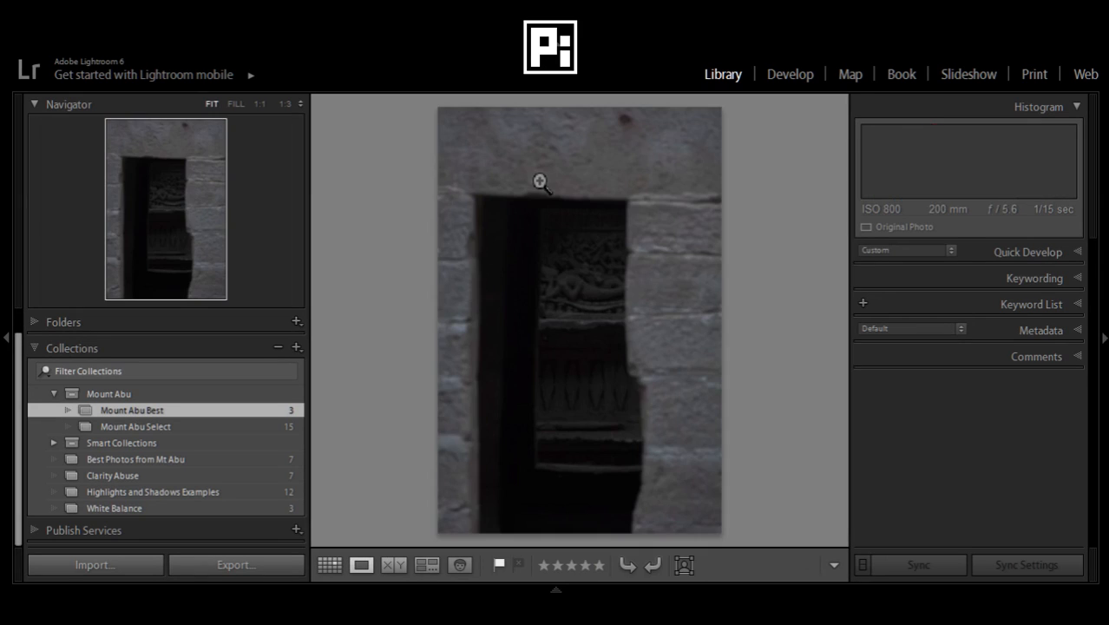
{"action": "left_click", "coordinate": [782, 78]}
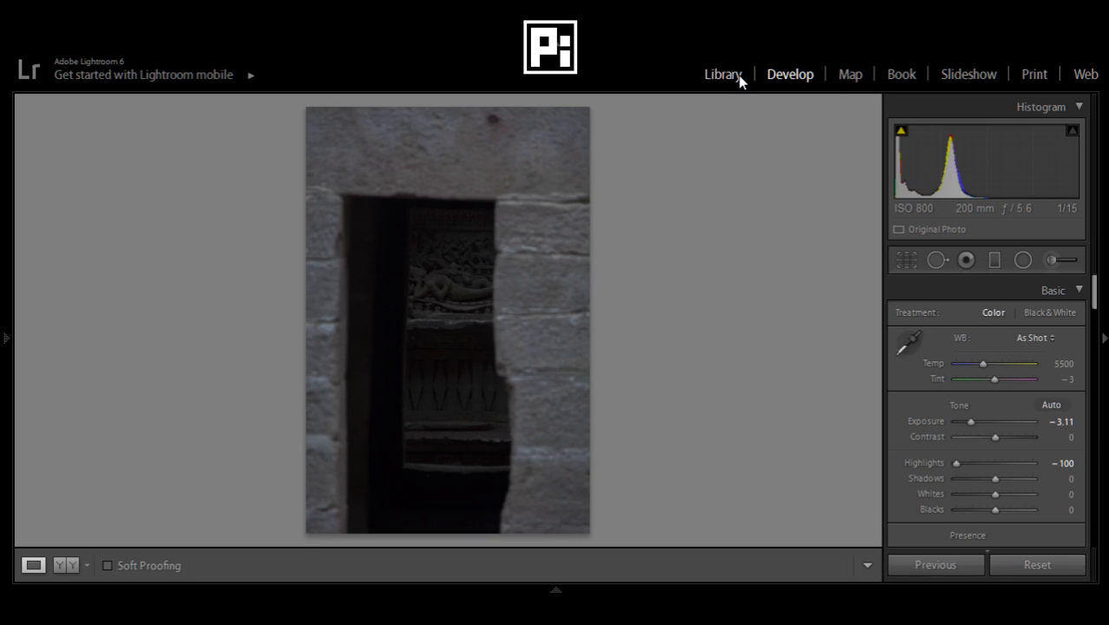
{"action": "left_click", "coordinate": [732, 75]}
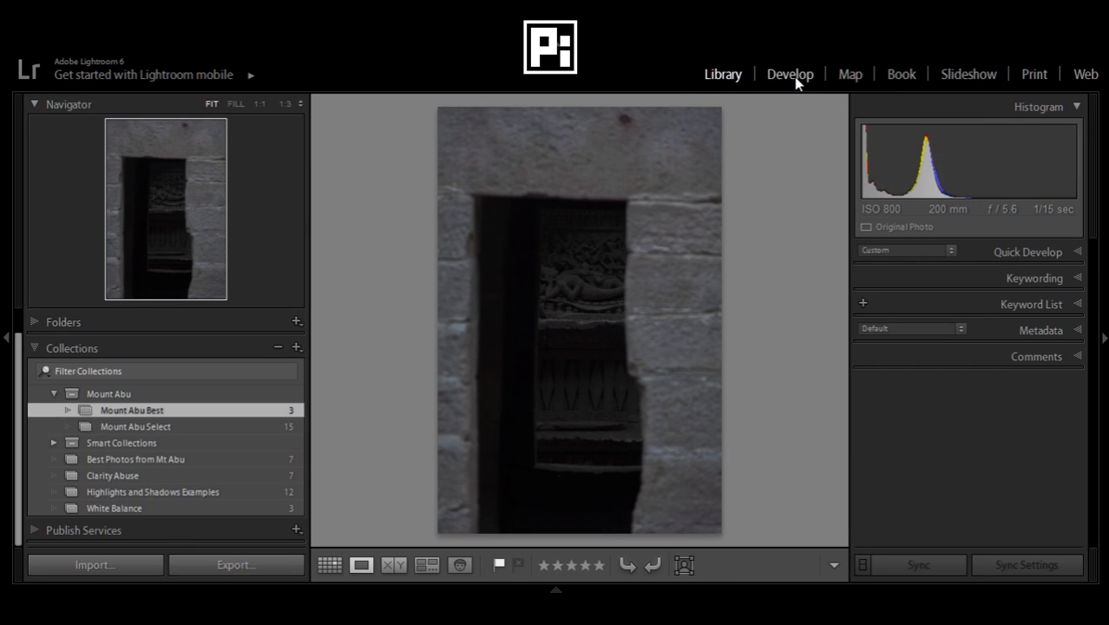
{"action": "left_click", "coordinate": [794, 76]}
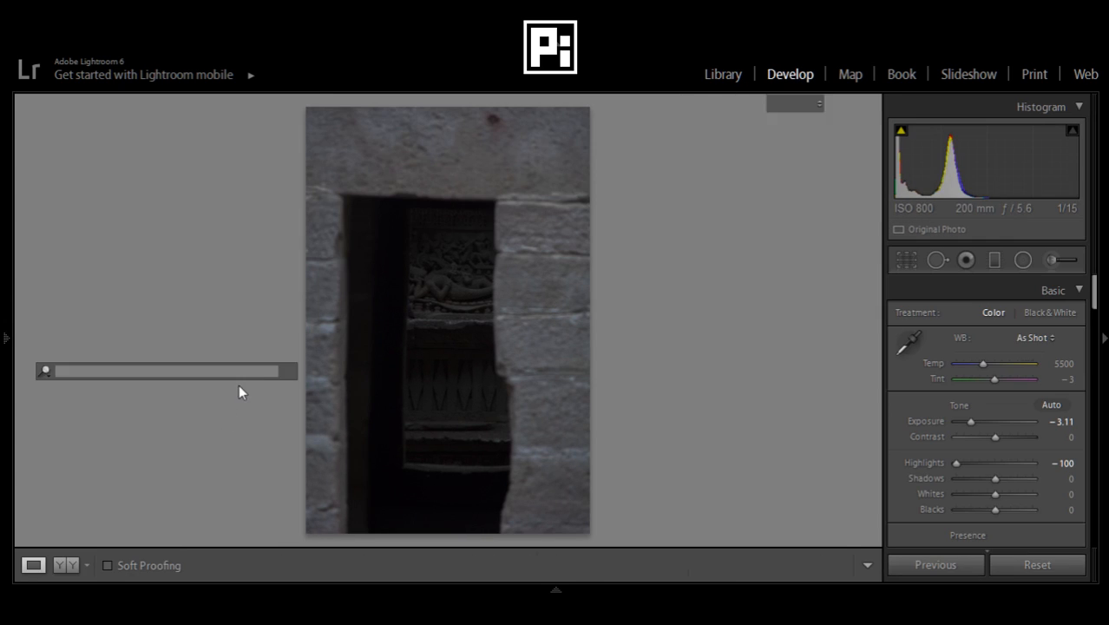
{"action": "key", "text": "g"}
{"action": "double_click", "coordinate": [375, 179]}
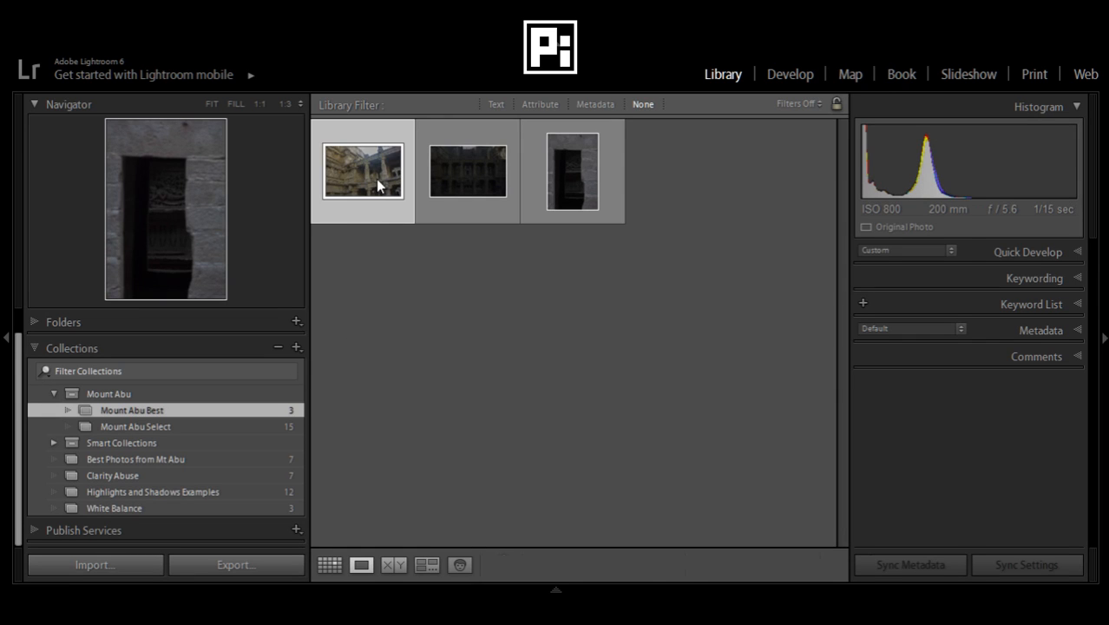
{"action": "left_click_drag", "start_coordinate": [384, 193], "coordinate": [550, 285]}
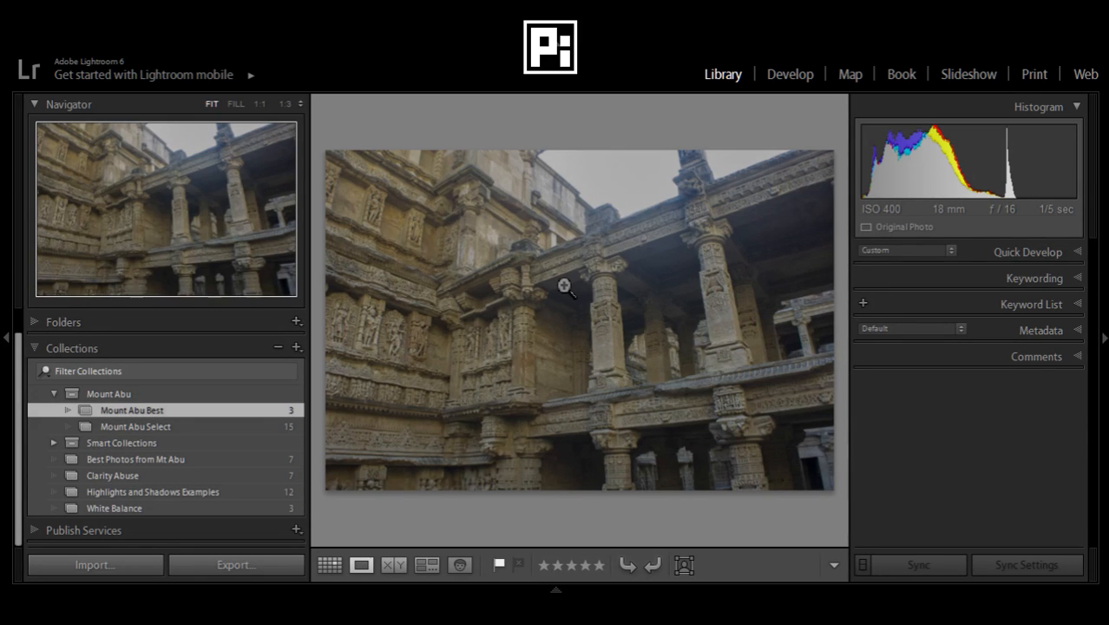
- Undo the recent view changes and the settings sync across the Mount Abu Best photos
{"action": "left_click", "coordinate": [564, 287]}
{"action": "key", "text": "d"}
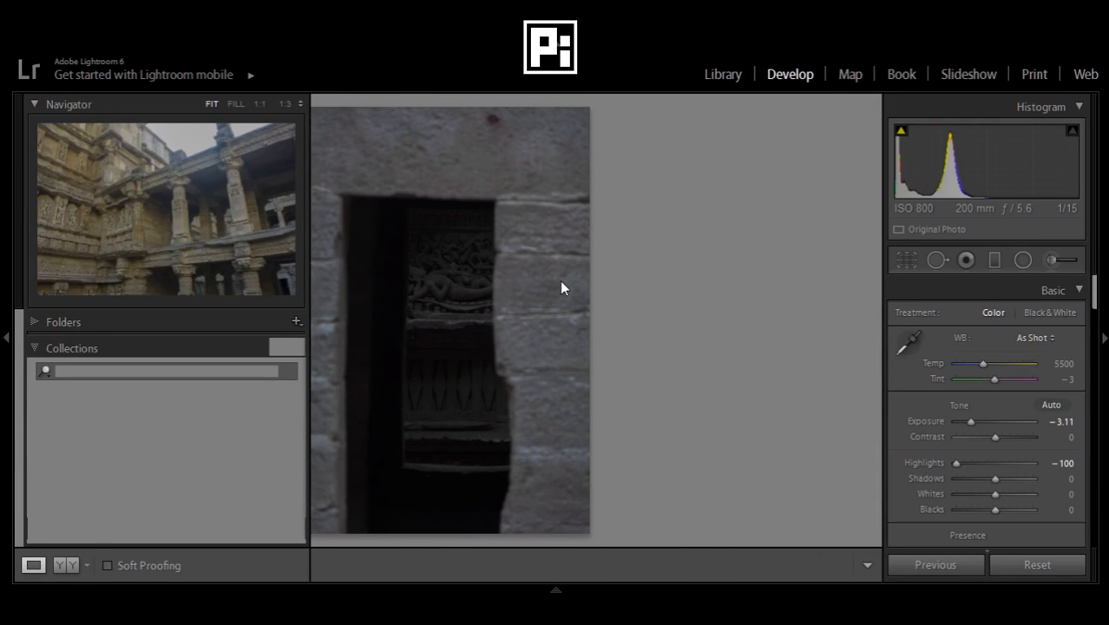
{"action": "key", "text": "e"}
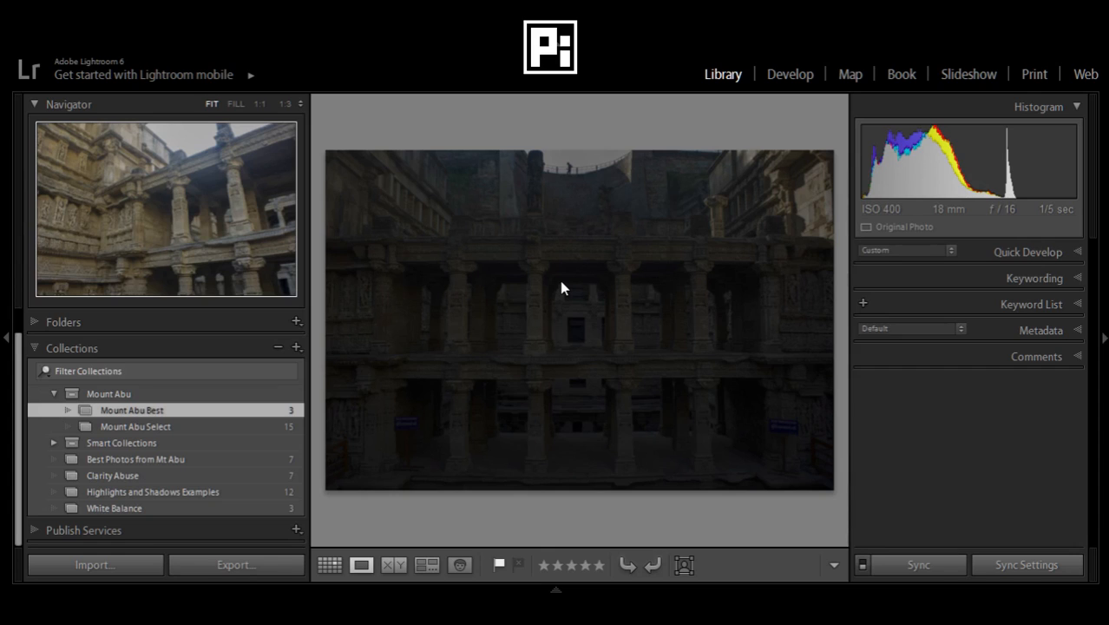
{"action": "key", "text": "d"}
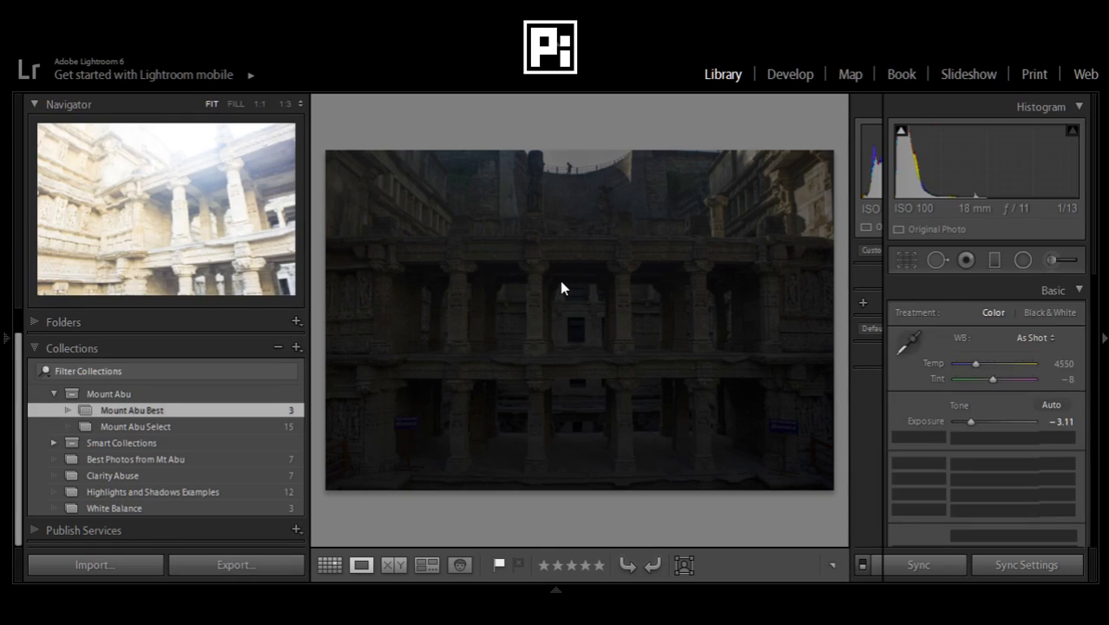
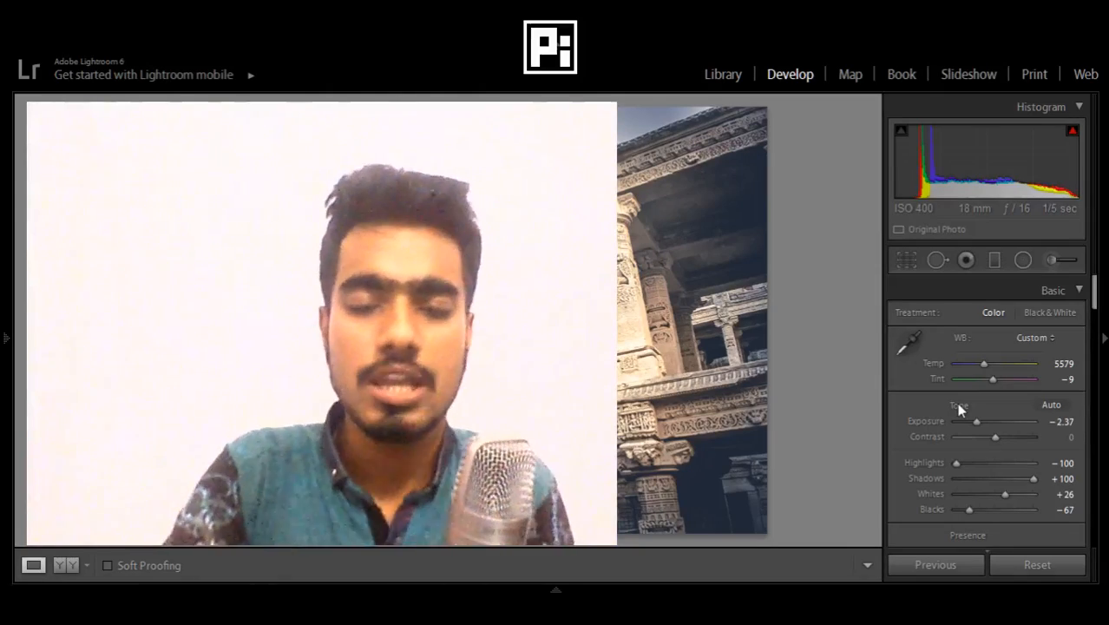
- Compare the angled temple photo before and after editing, and review its color, split toning, sharpening and noise reduction settings
{"action": "key", "text": "backslash"}
{"action": "key", "text": "backslash"}
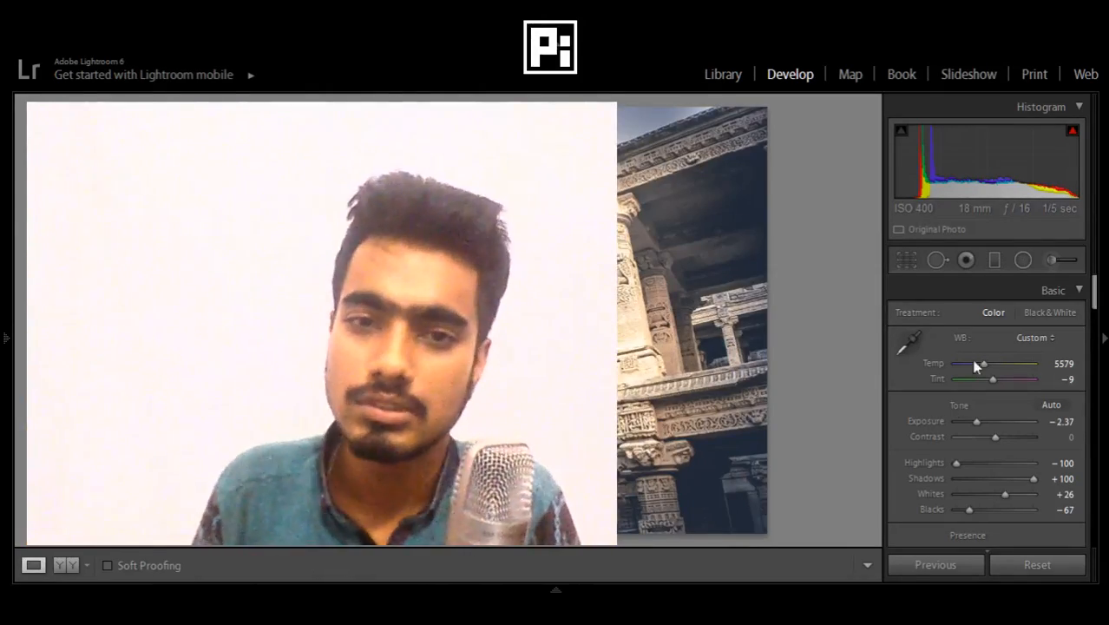
{"action": "scroll", "coordinate": [979, 373], "scroll_direction": "down", "scroll_amount": 10}
{"action": "scroll", "coordinate": [980, 380], "scroll_direction": "down", "scroll_amount": 2}
{"action": "scroll", "coordinate": [980, 379], "scroll_direction": "up", "scroll_amount": 2}
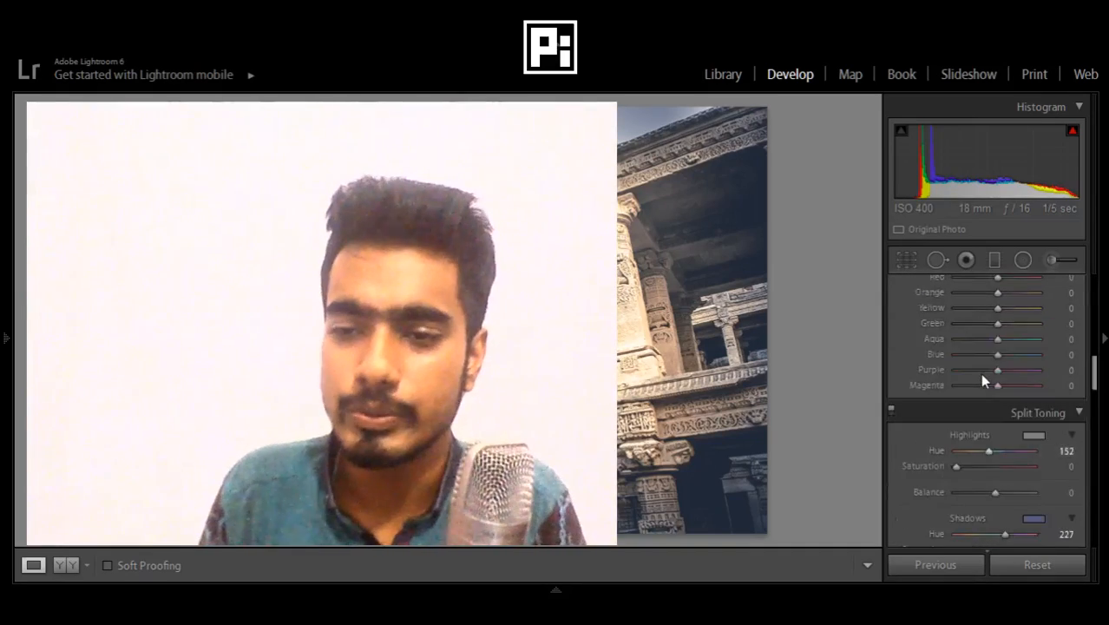
{"action": "scroll", "coordinate": [980, 379], "scroll_direction": "down", "scroll_amount": 4}
{"action": "scroll", "coordinate": [977, 379], "scroll_direction": "down", "scroll_amount": 3}
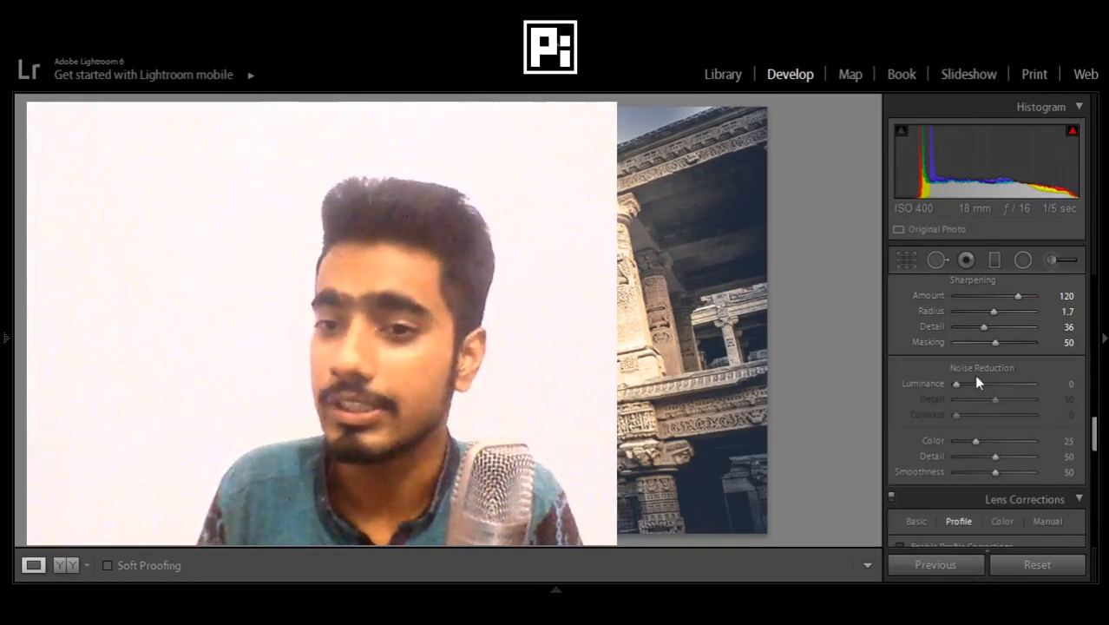
- Browse the library photos and open the portrait-format temple facade shot taken at 18 mm, f/11
{"action": "scroll", "coordinate": [974, 377], "scroll_direction": "down", "scroll_amount": 2}
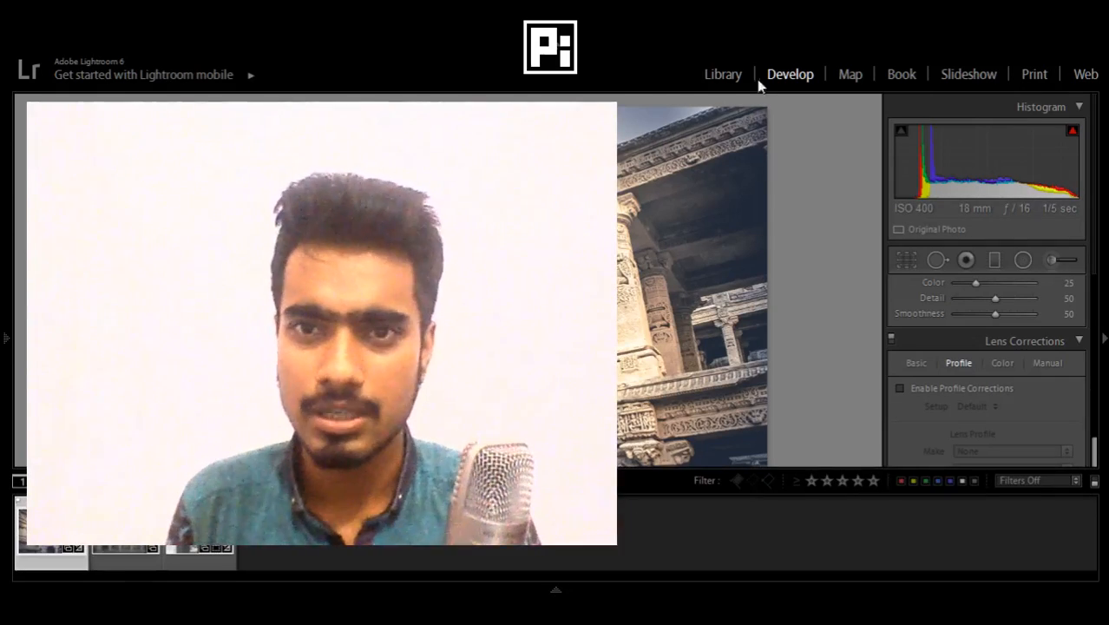
{"action": "left_click", "coordinate": [737, 74]}
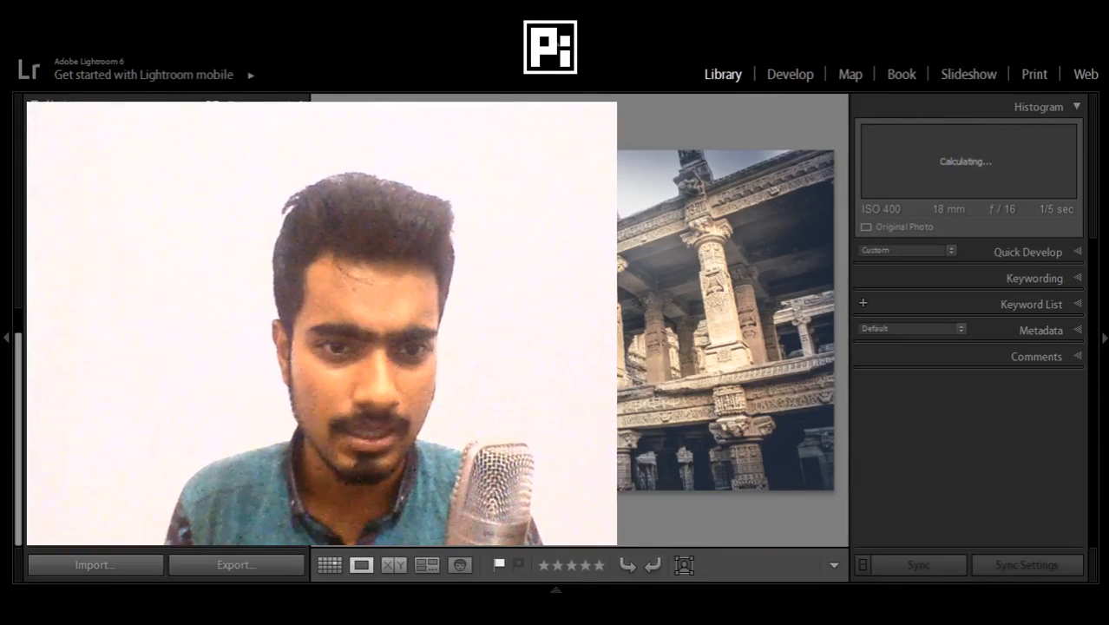
{"action": "mouse_move", "coordinate": [555, 583]}
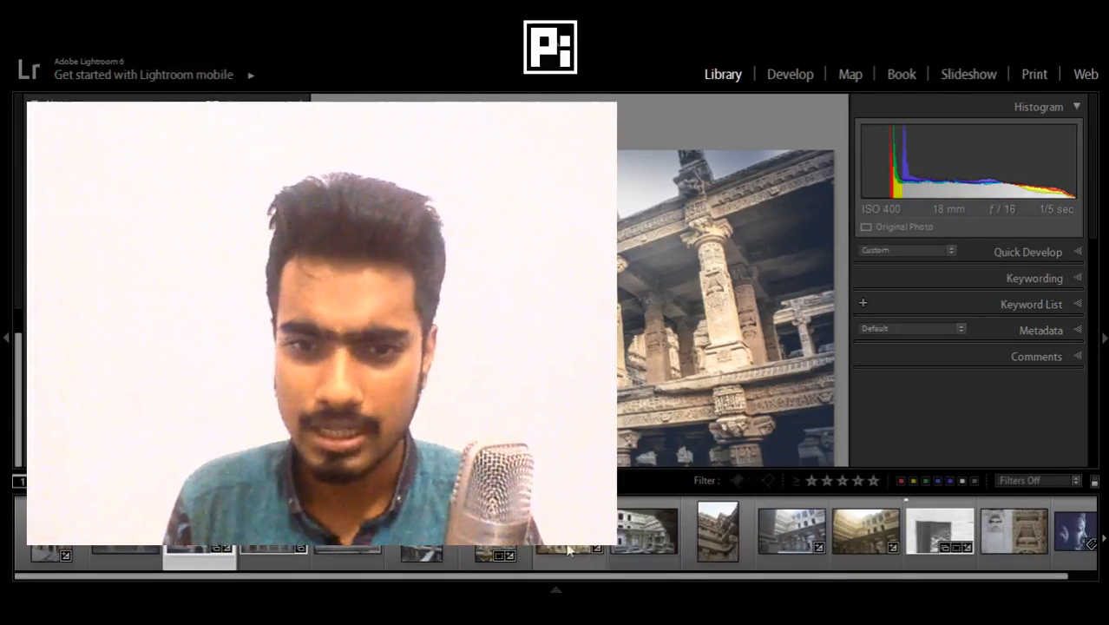
{"action": "scroll", "coordinate": [722, 532], "scroll_direction": "down", "scroll_amount": 2}
{"action": "scroll", "coordinate": [722, 532], "scroll_direction": "up", "scroll_amount": 2}
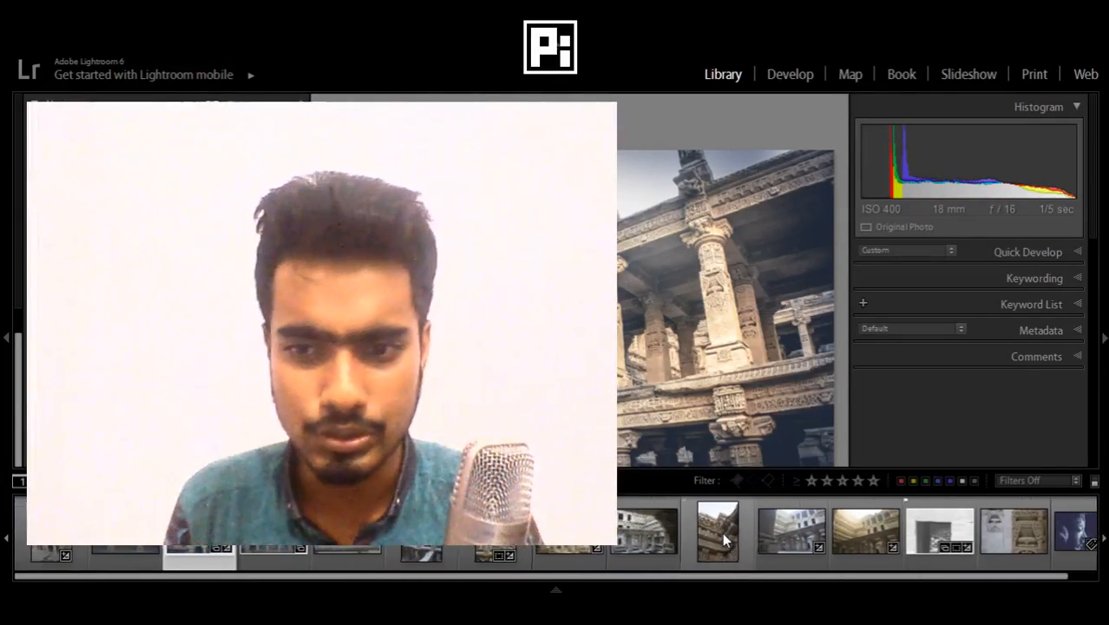
{"action": "scroll", "coordinate": [722, 532], "scroll_direction": "down", "scroll_amount": 2}
{"action": "scroll", "coordinate": [722, 532], "scroll_direction": "up", "scroll_amount": 2}
{"action": "left_click", "coordinate": [570, 555]}
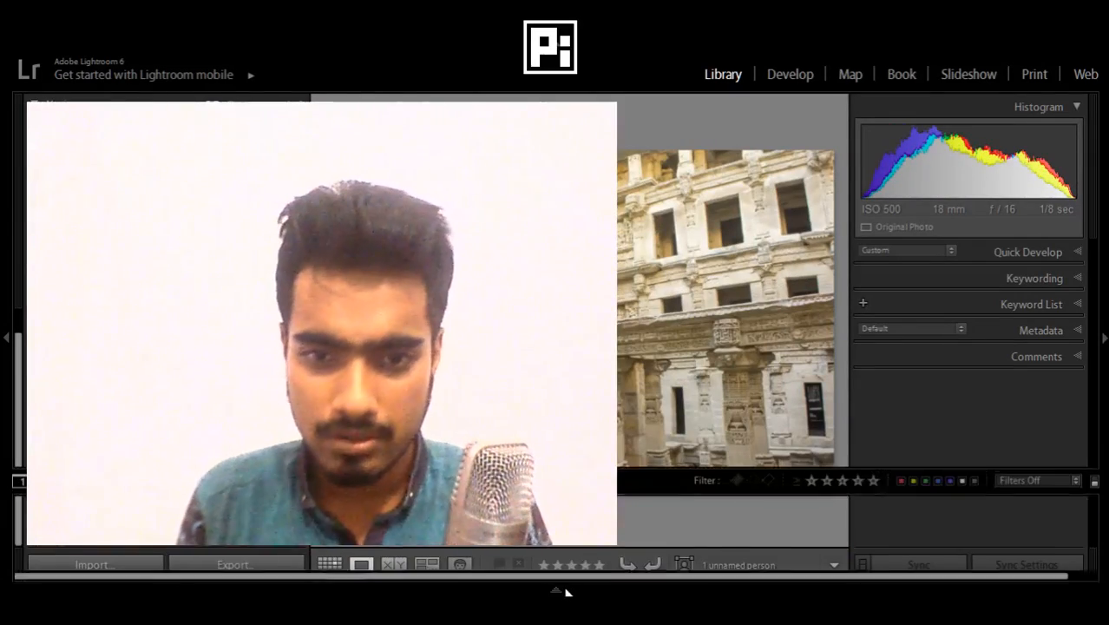
{"action": "left_click", "coordinate": [497, 536]}
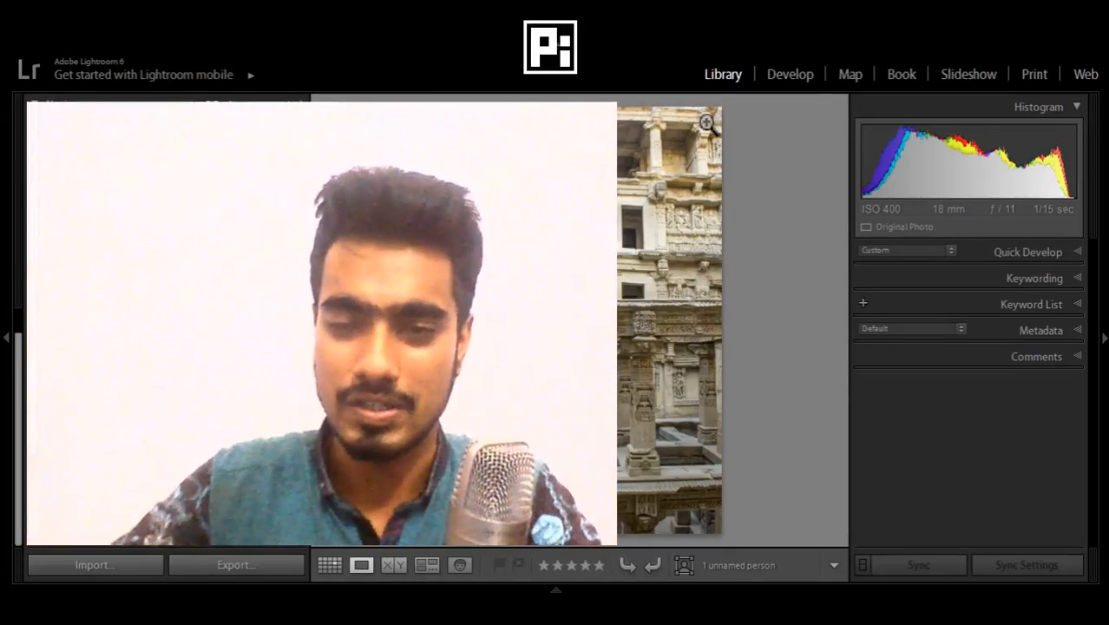
- Enable lens profile corrections for the portrait-format facade photo in Develop
{"action": "left_click", "coordinate": [773, 87]}
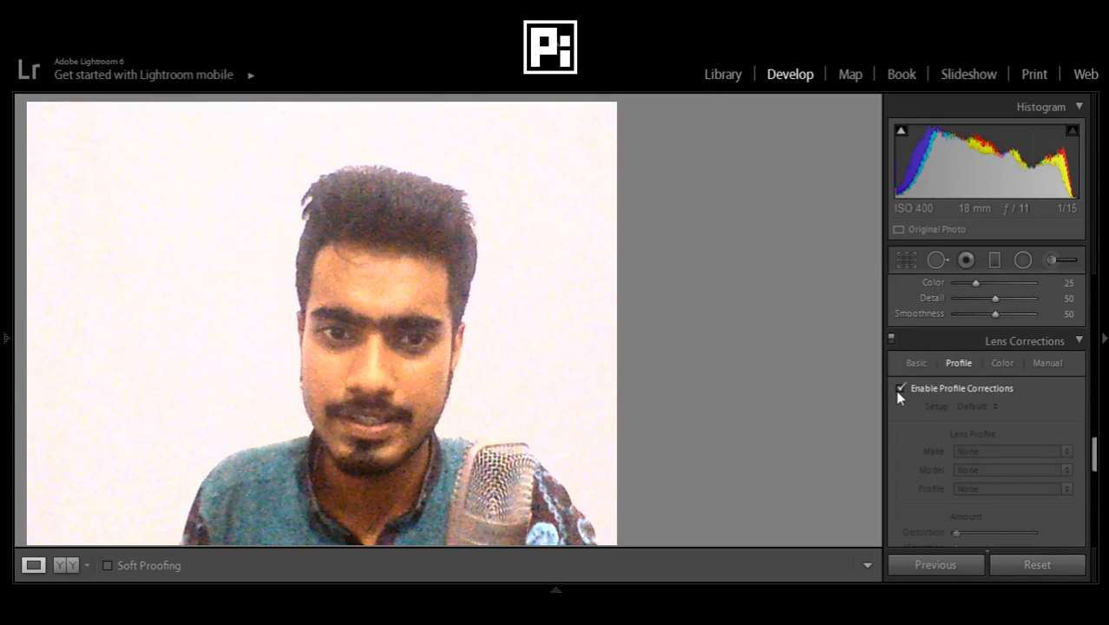
{"action": "left_click", "coordinate": [900, 389]}
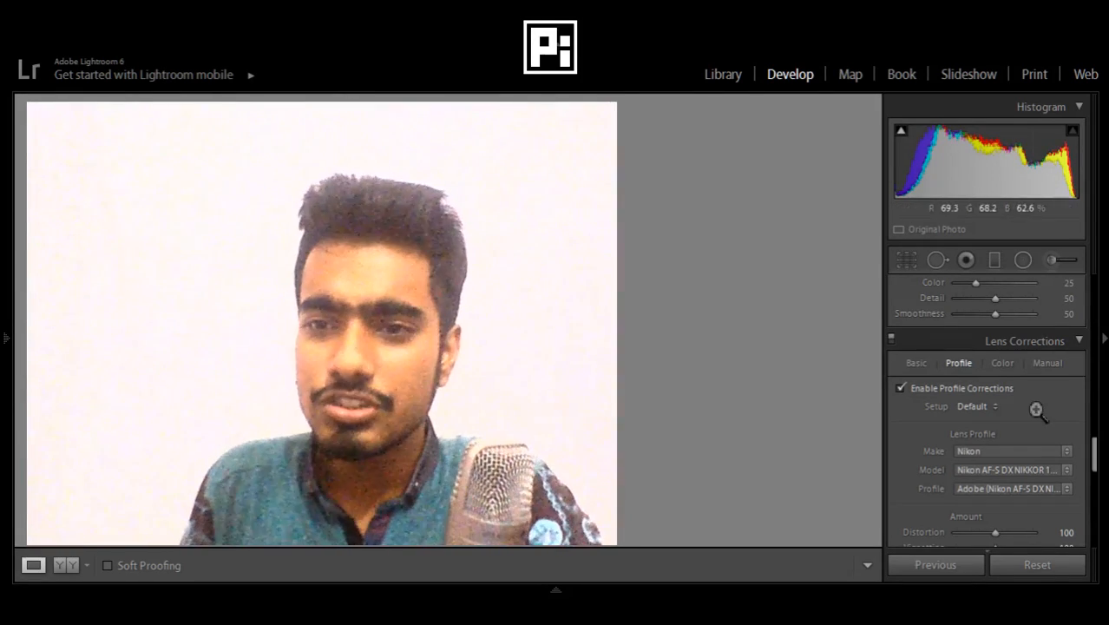
{"action": "left_click", "coordinate": [914, 365]}
{"action": "left_click", "coordinate": [957, 364]}
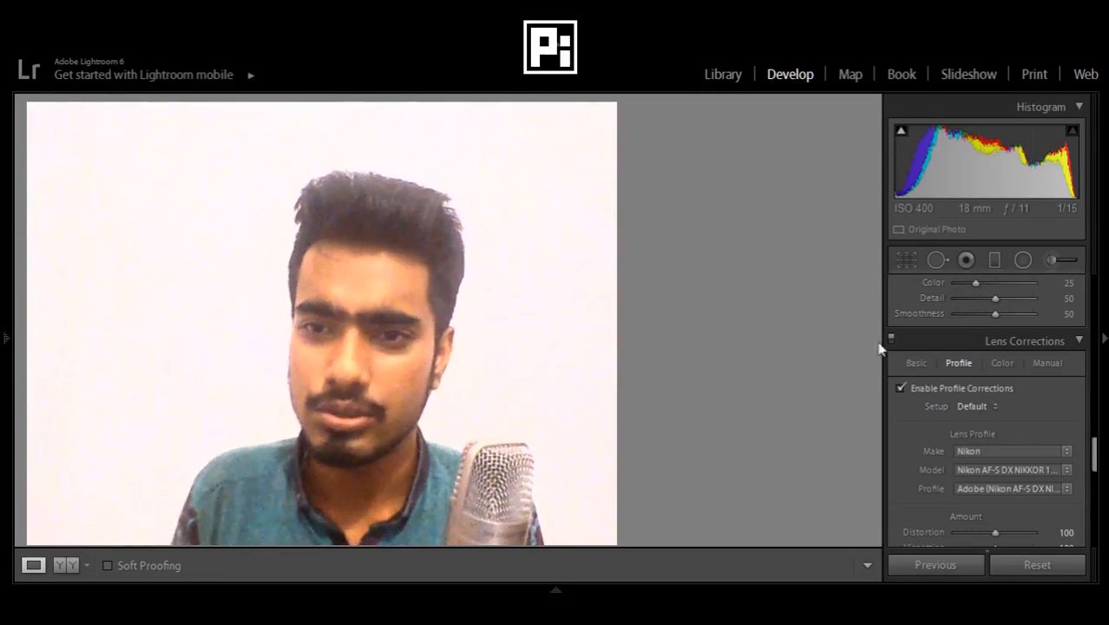
- Examine the Upright options and the manual transform settings in Lens Corrections
{"action": "left_click", "coordinate": [917, 365]}
{"action": "scroll", "coordinate": [989, 480], "scroll_direction": "down", "scroll_amount": 3}
{"action": "scroll", "coordinate": [976, 456], "scroll_direction": "down", "scroll_amount": 3}
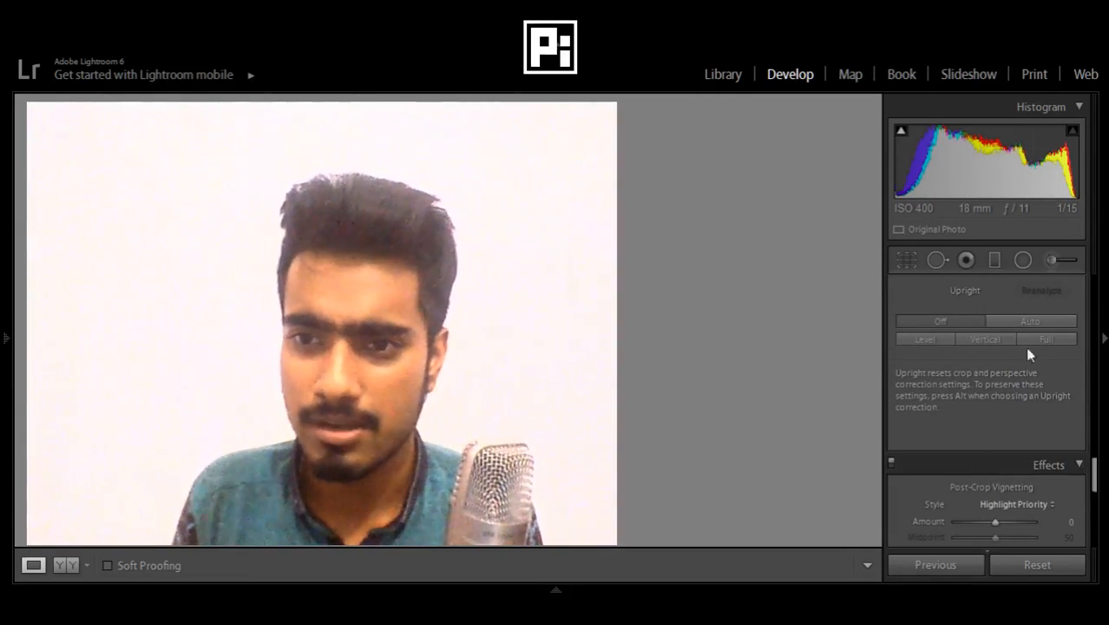
{"action": "scroll", "coordinate": [997, 343], "scroll_direction": "up", "scroll_amount": 6}
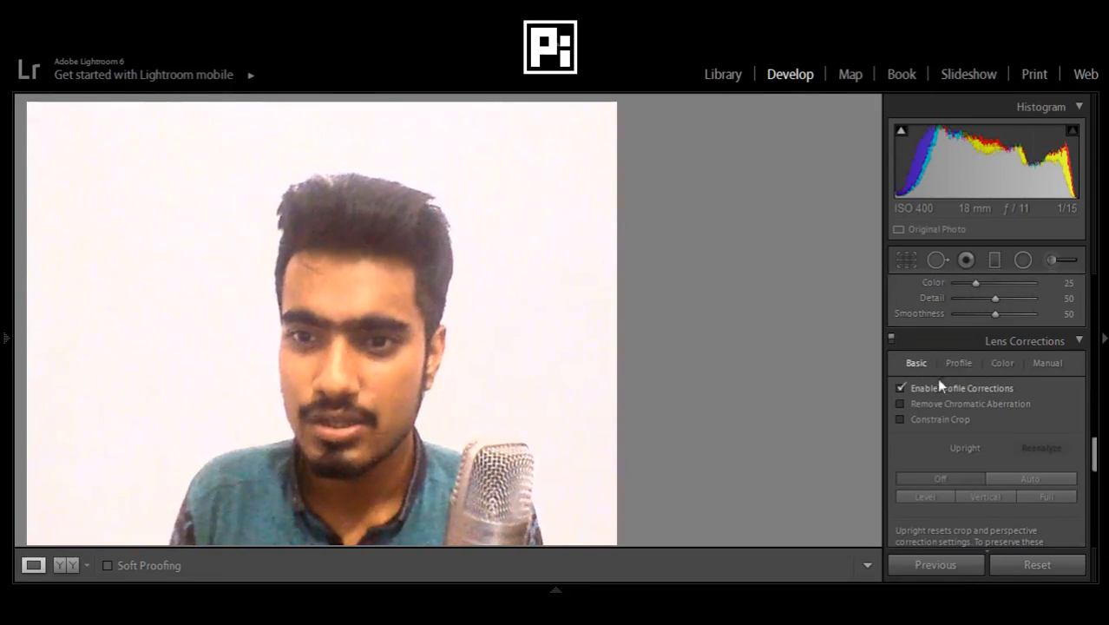
{"action": "left_click", "coordinate": [1042, 365]}
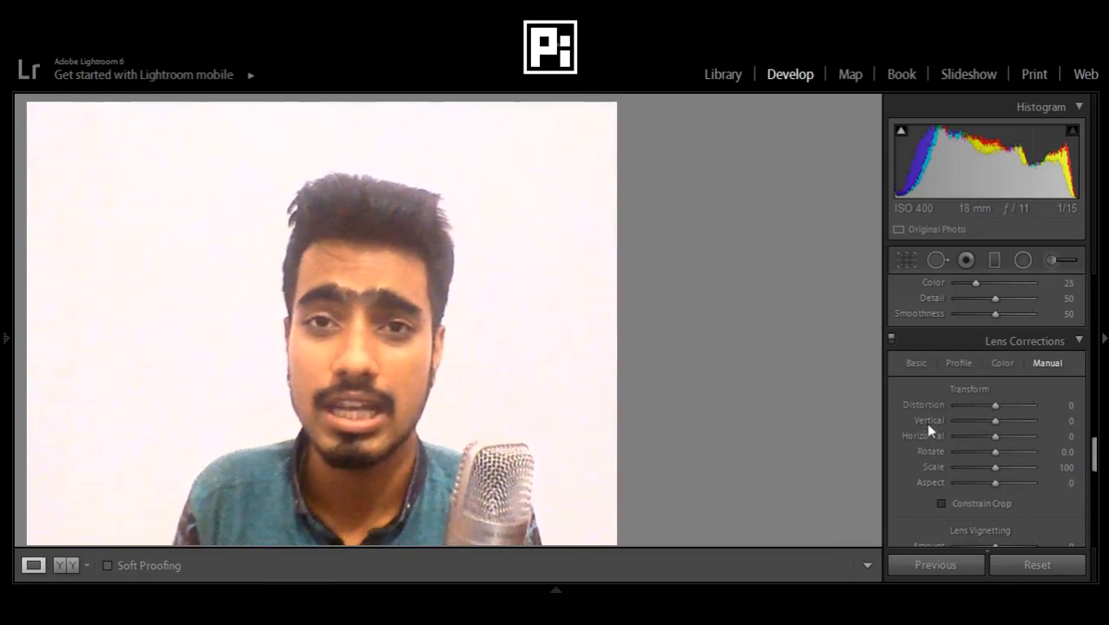
- Lower the lens profile's vignetting amount to 0 and reset it to its default of 100
{"action": "left_click", "coordinate": [952, 364]}
{"action": "scroll", "coordinate": [933, 433], "scroll_direction": "down", "scroll_amount": 3}
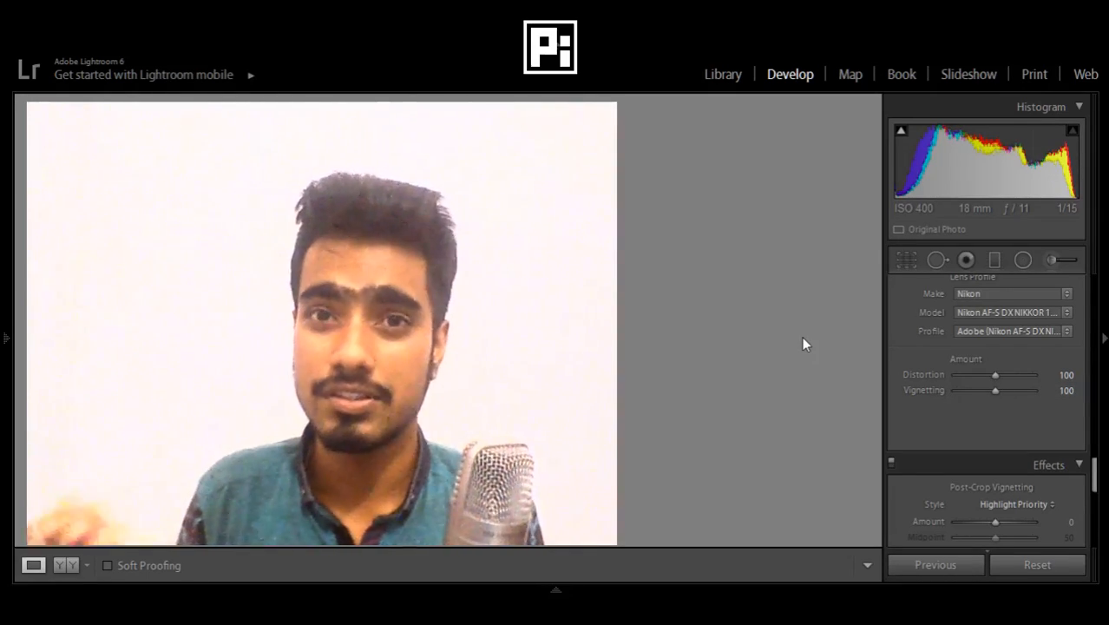
{"action": "left_click_drag", "start_coordinate": [995, 389], "coordinate": [960, 395]}
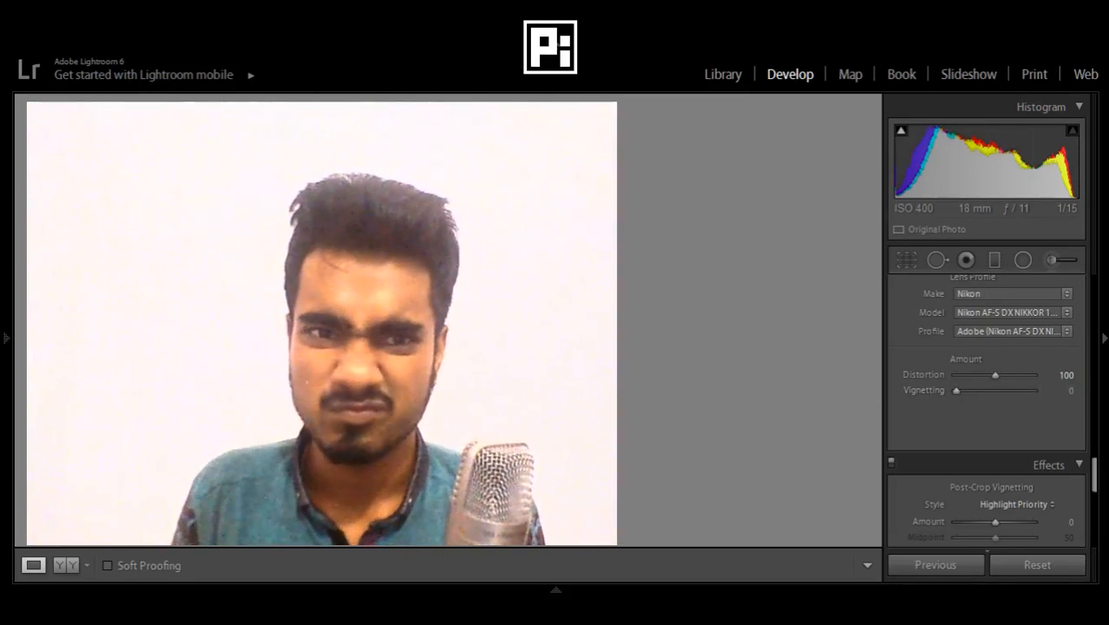
{"action": "double_click", "coordinate": [917, 392]}
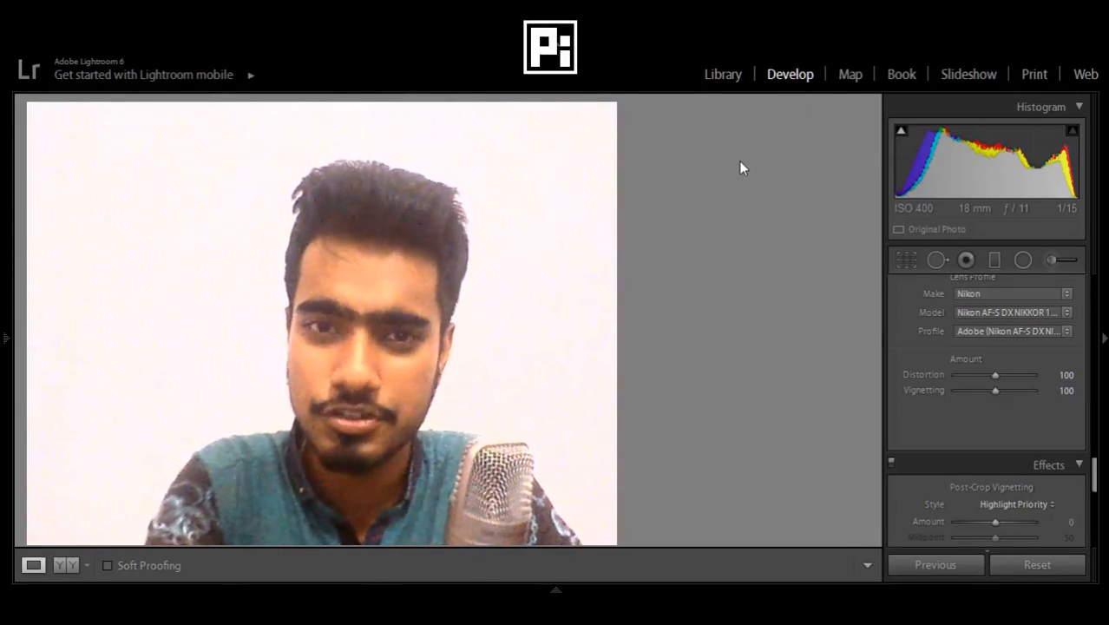
- Return to the library grid and open the black-and-white doorway photo in Develop
{"action": "key", "text": "g"}
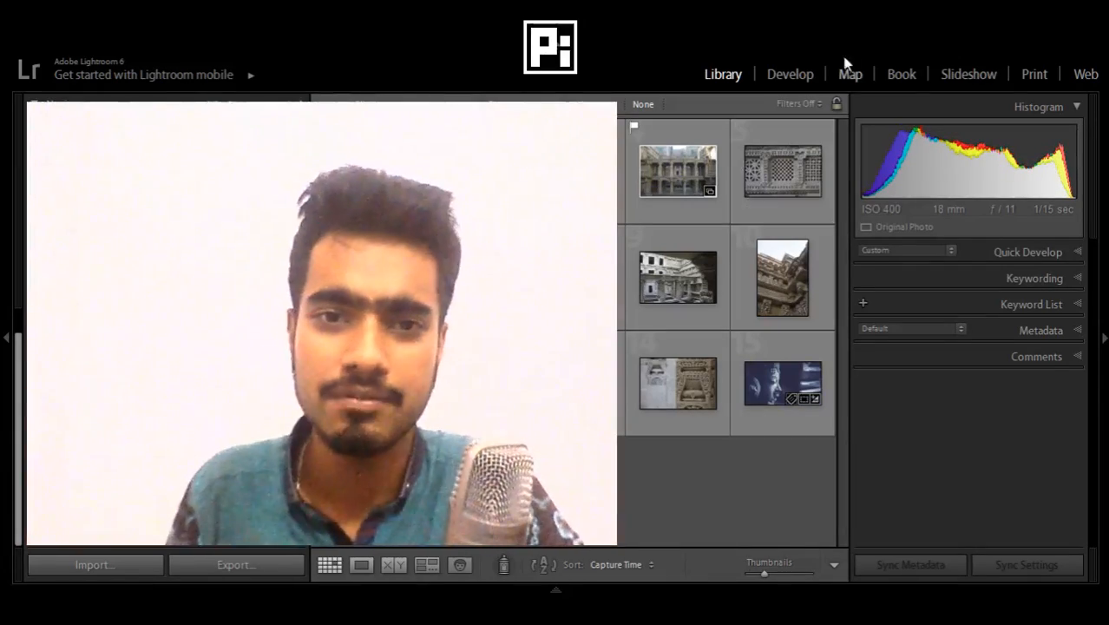
{"action": "key", "text": "e"}
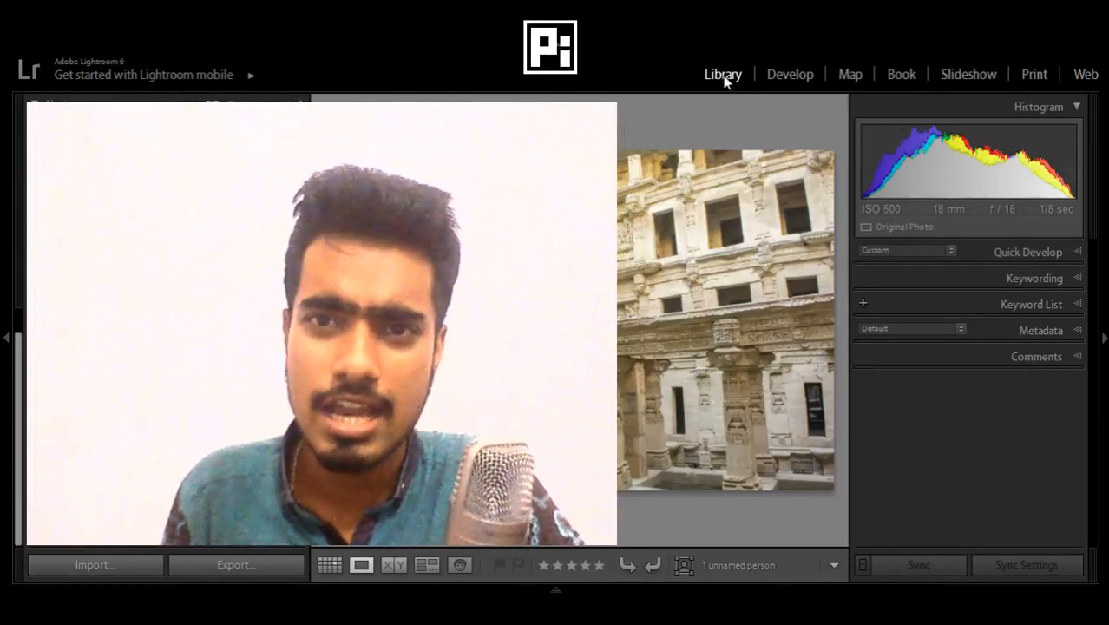
{"action": "key", "text": "g"}
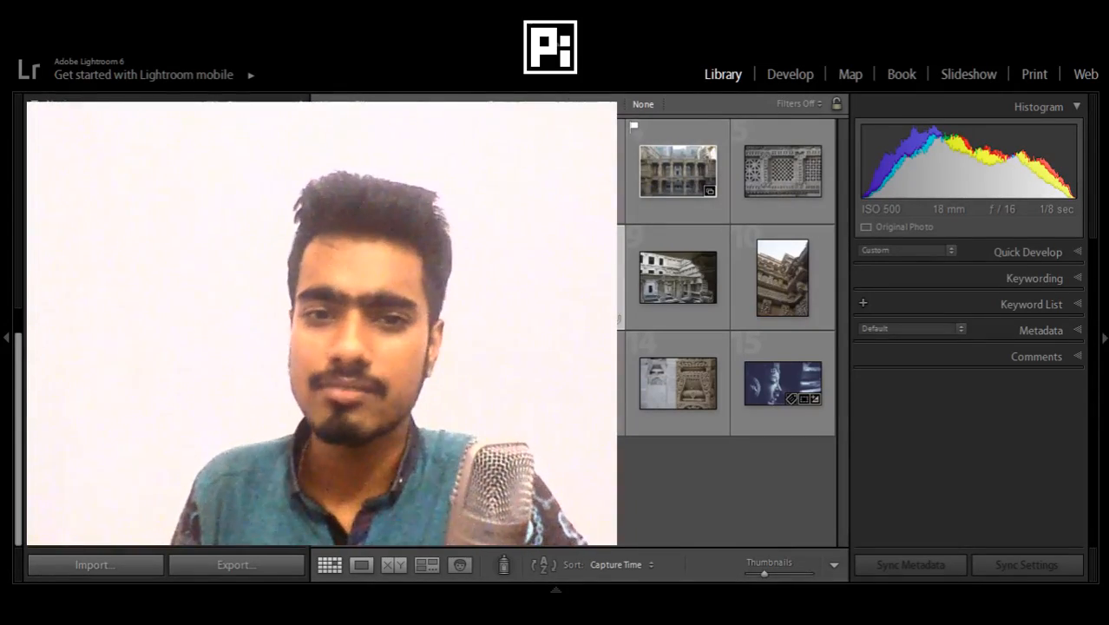
{"action": "double_click", "coordinate": [597, 380]}
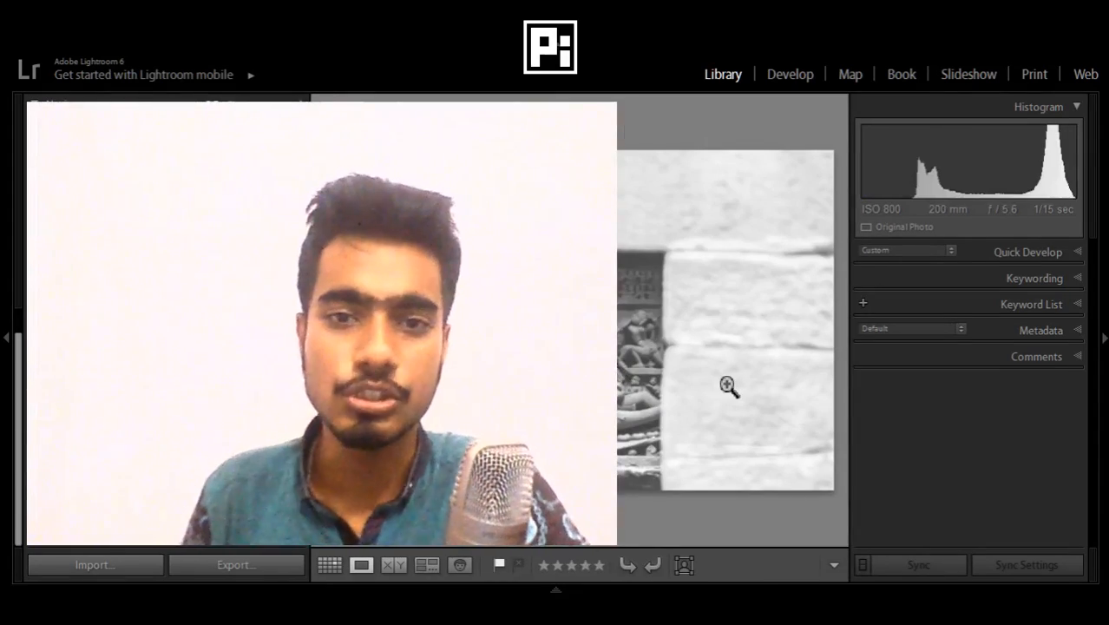
{"action": "left_click", "coordinate": [794, 78]}
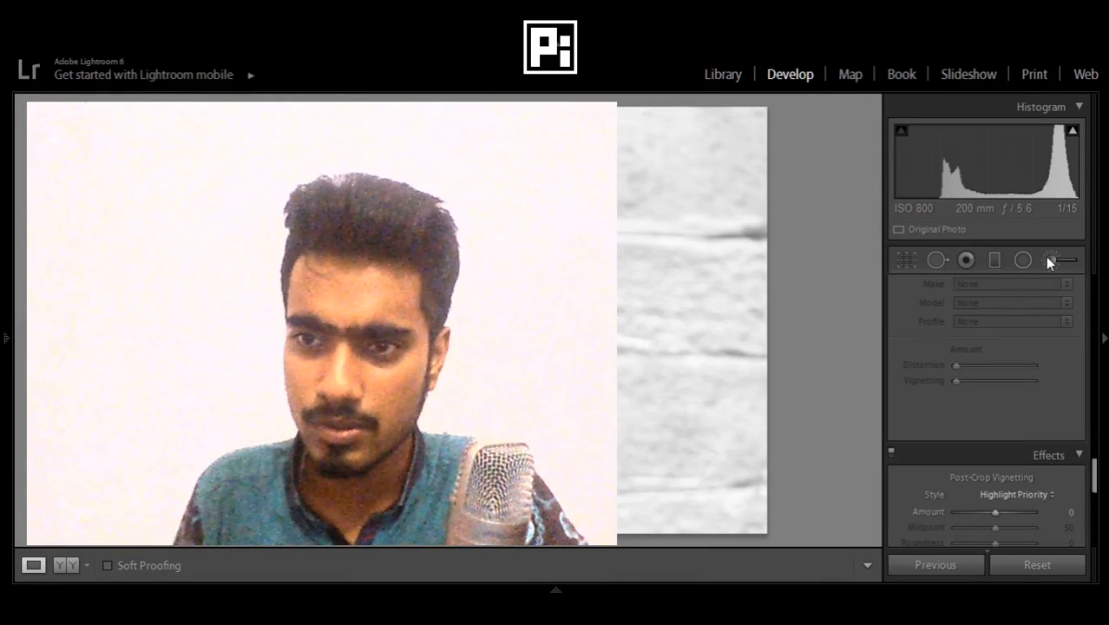
- Start the Adjustment Brush and reset all of its effect settings to zero
{"action": "left_click", "coordinate": [1047, 259]}
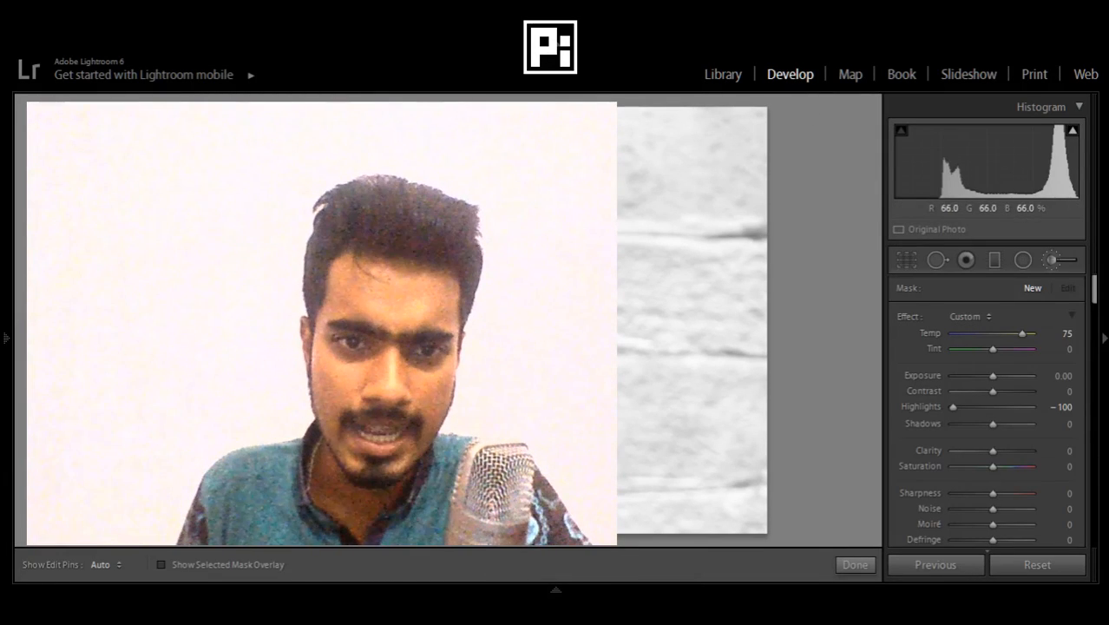
{"action": "double_click", "coordinate": [923, 407]}
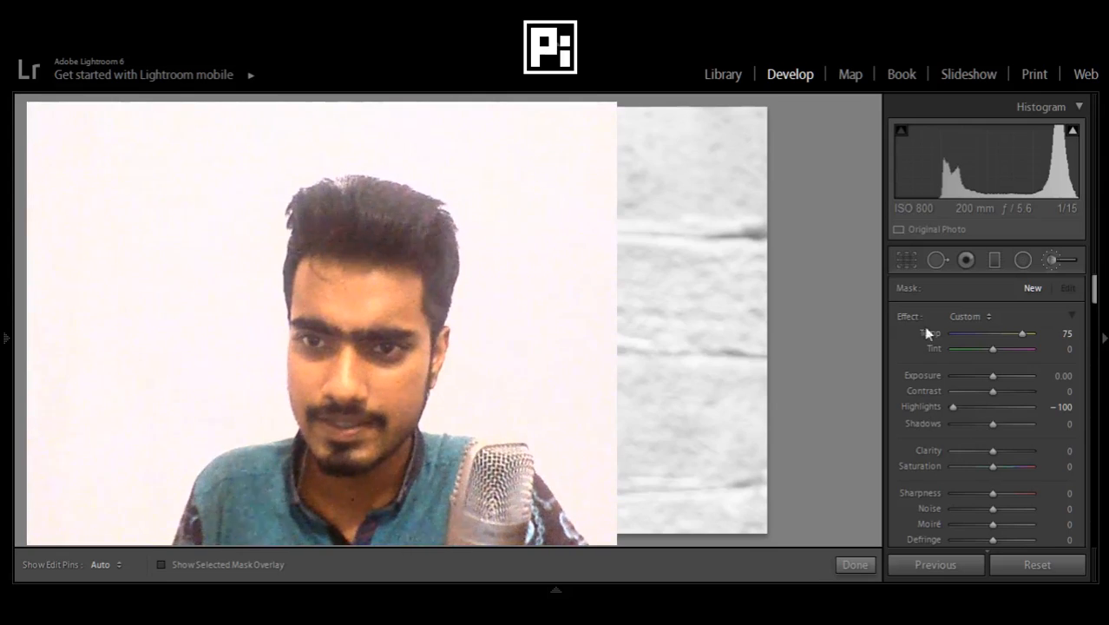
{"action": "double_click", "coordinate": [904, 318]}
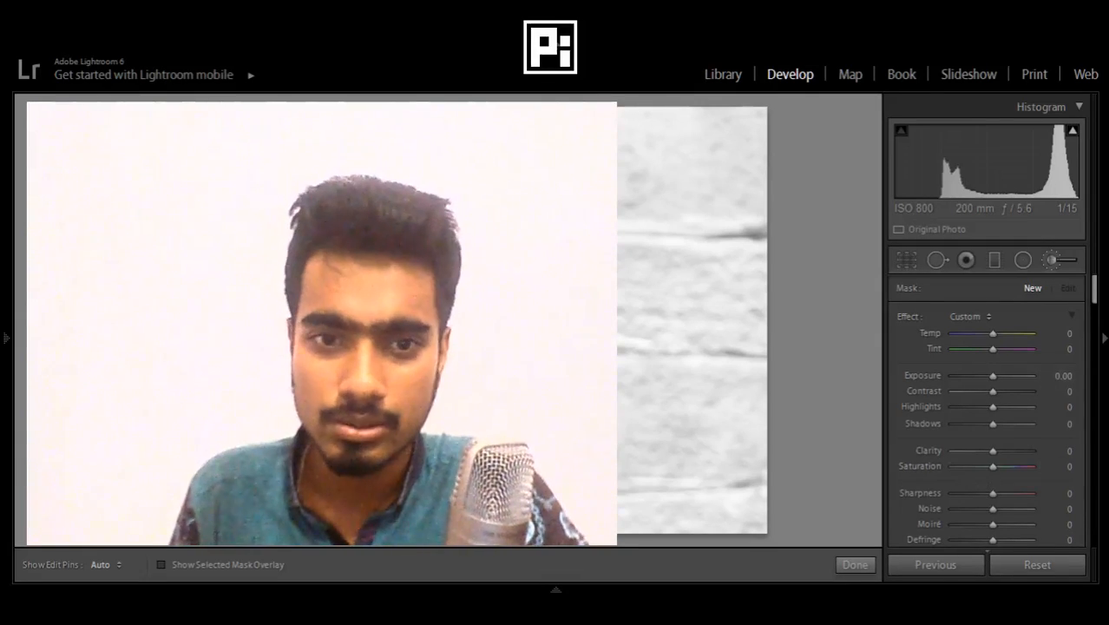
- Set the brush effect to clarity 57, contrast 24, highlights −100 and shadows −28
{"action": "left_click_drag", "start_coordinate": [1000, 452], "coordinate": [1013, 453]}
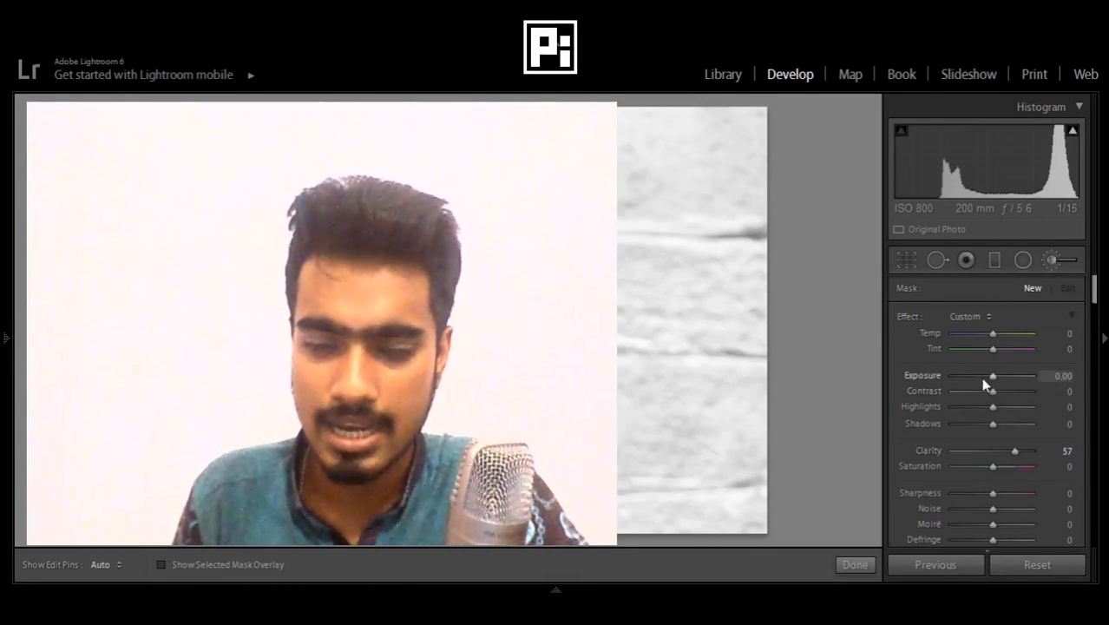
{"action": "mouse_move", "coordinate": [986, 404]}
{"action": "left_mouse_down"}
{"action": "mouse_move", "coordinate": [935, 411]}
{"action": "mouse_move", "coordinate": [988, 424]}
{"action": "mouse_move", "coordinate": [1003, 391]}
{"action": "left_mouse_up"}
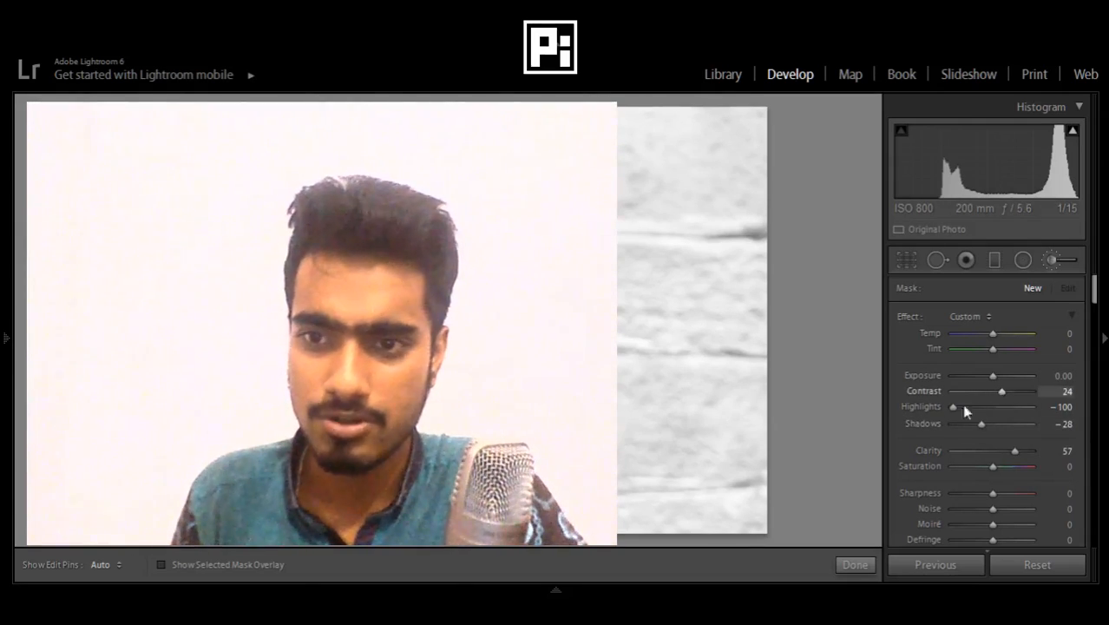
{"action": "key", "text": "h"}
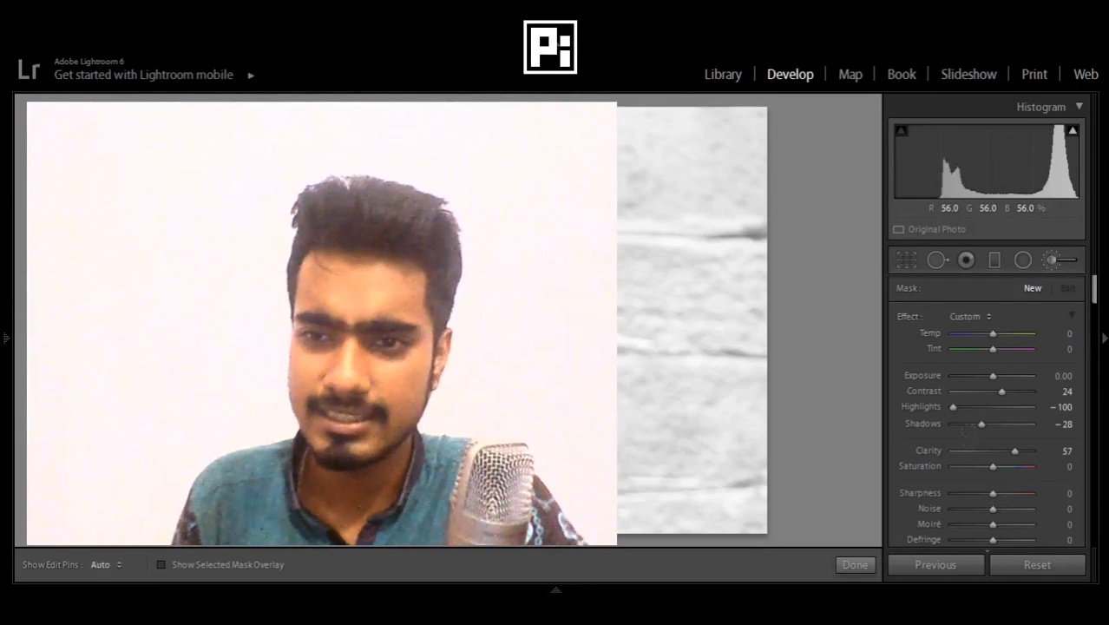
- Brush the adjustment onto the photo and set its clarity to 100, exposure to −0.54, contrast to 30 and shadows to −13
{"action": "left_click_drag", "start_coordinate": [1020, 451], "coordinate": [1105, 462]}
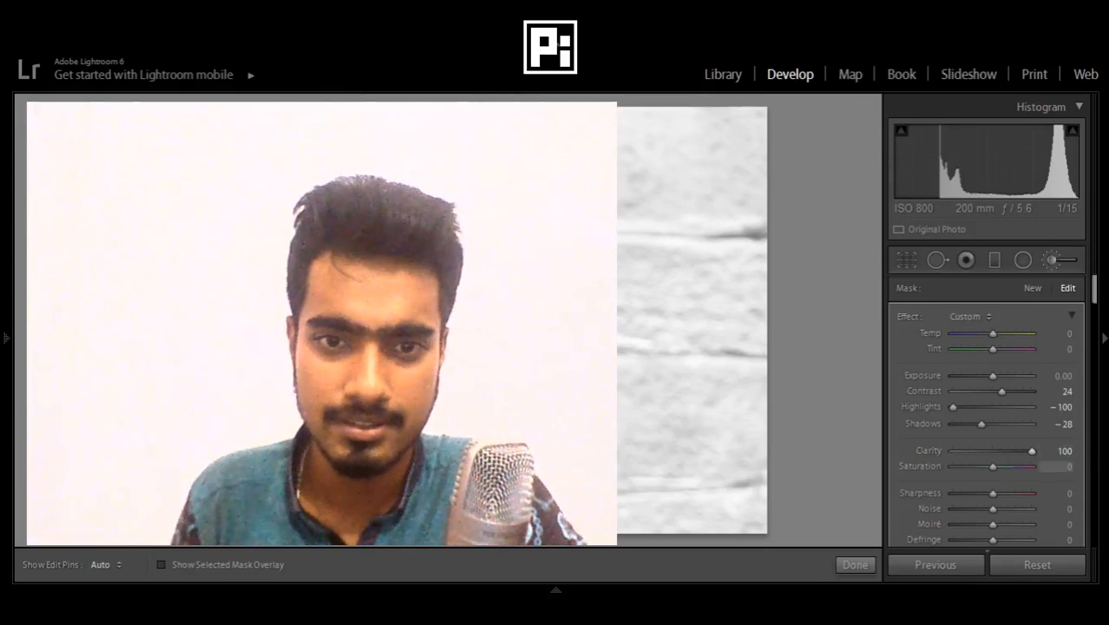
{"action": "left_click_drag", "start_coordinate": [993, 375], "coordinate": [987, 376]}
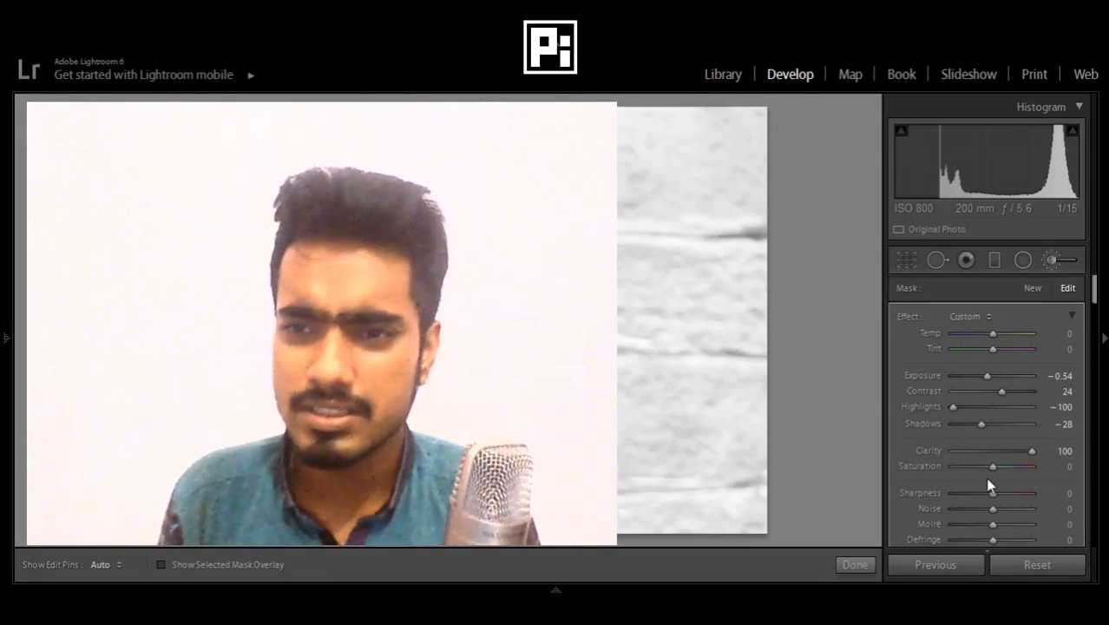
{"action": "scroll", "coordinate": [1007, 492], "scroll_direction": "down", "scroll_amount": 2}
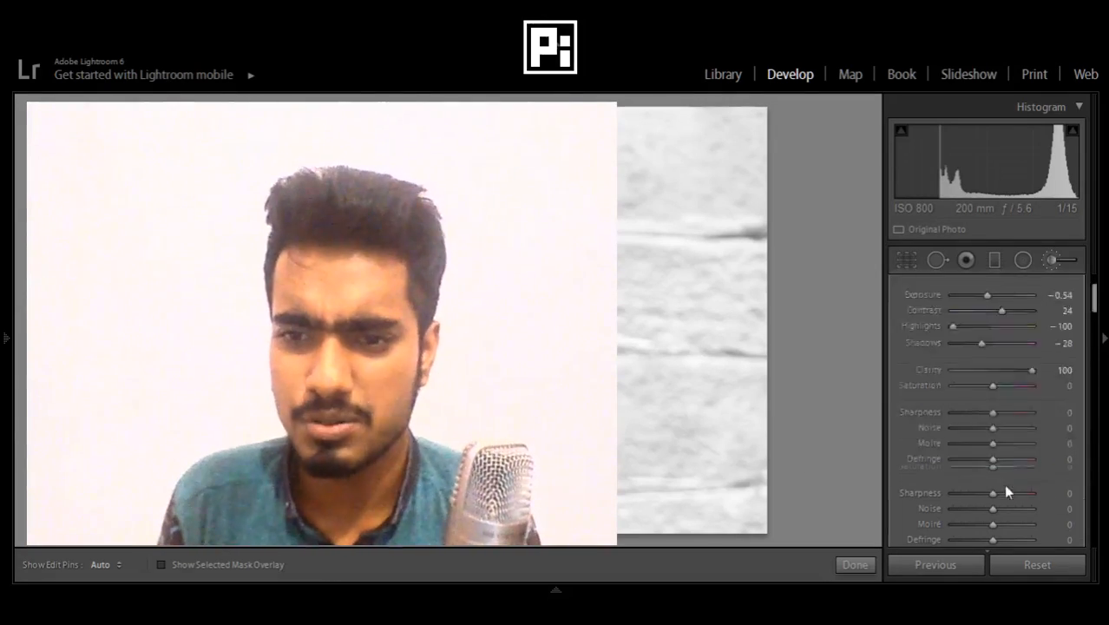
{"action": "scroll", "coordinate": [1003, 483], "scroll_direction": "down", "scroll_amount": 3}
{"action": "scroll", "coordinate": [970, 325], "scroll_direction": "up", "scroll_amount": 5}
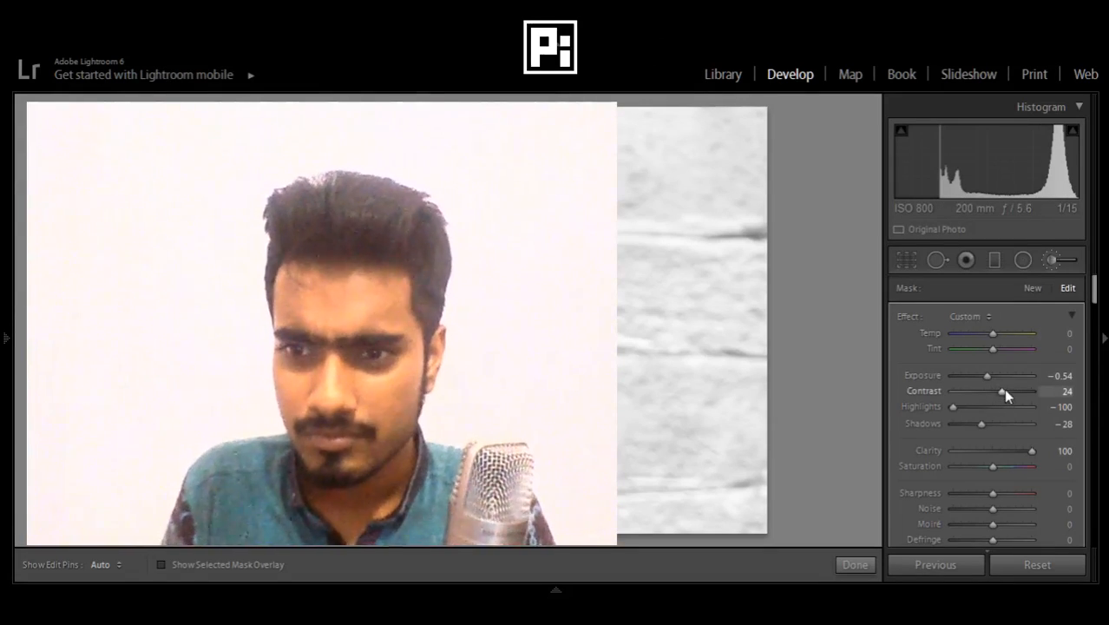
{"action": "left_click_drag", "start_coordinate": [1000, 390], "coordinate": [946, 415]}
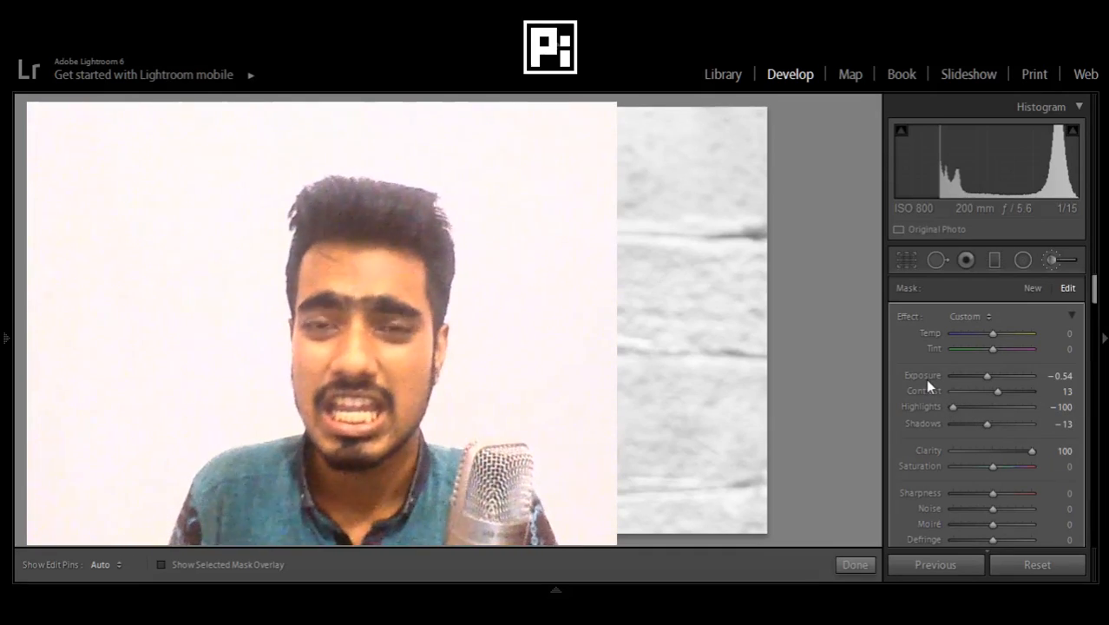
{"action": "left_click_drag", "start_coordinate": [996, 392], "coordinate": [1004, 395]}
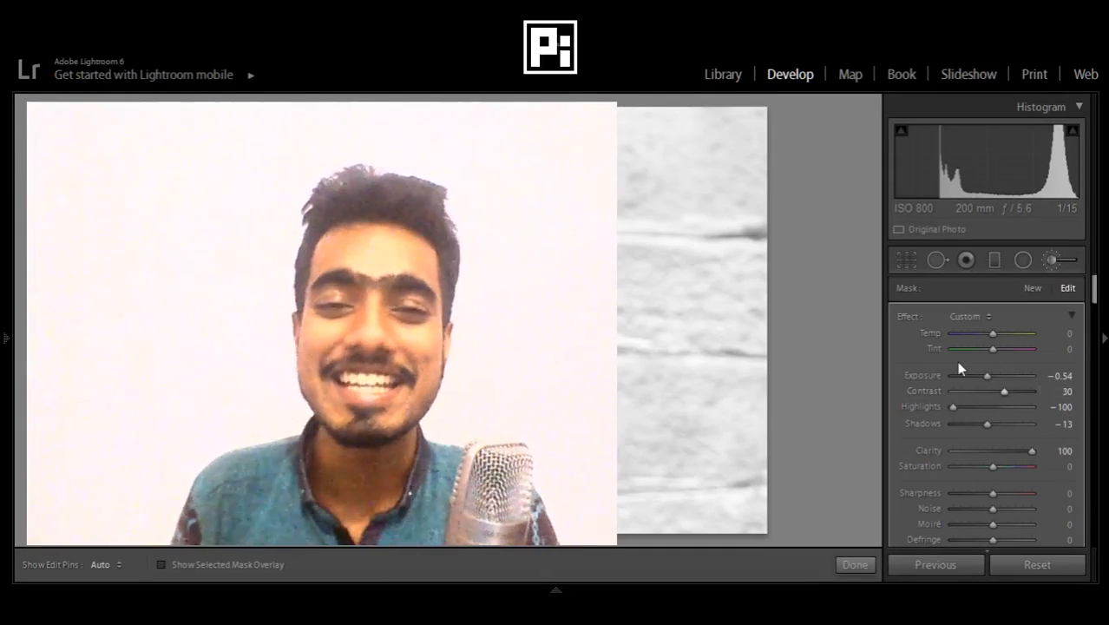
- Collapse the brush effect settings, reduce the overall effect amount to 32 and close the Adjustment Brush
{"action": "left_click", "coordinate": [1073, 316]}
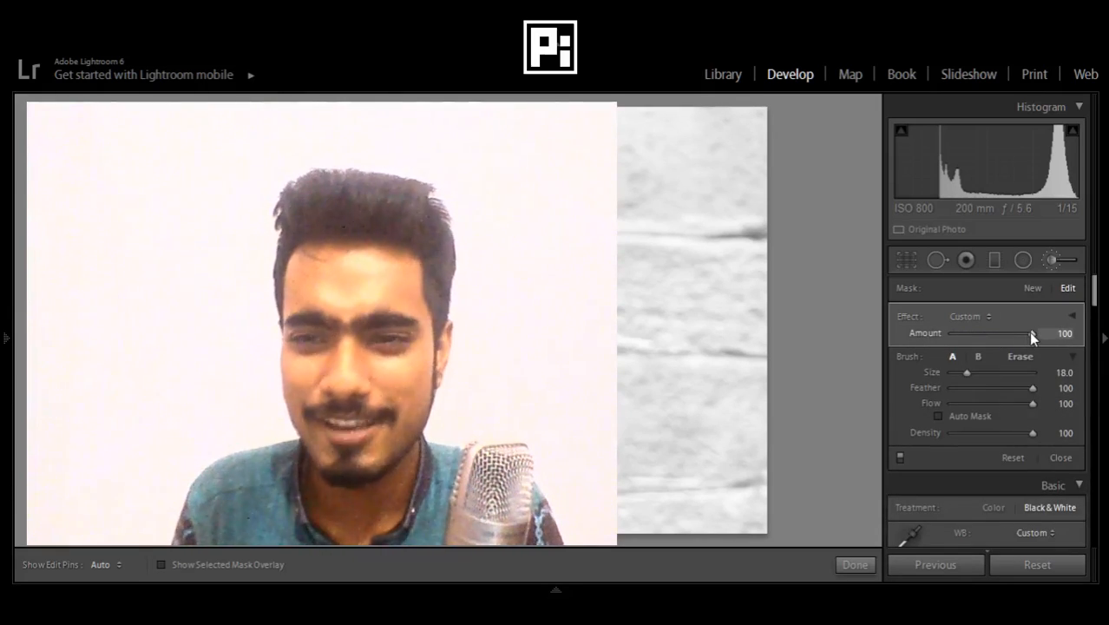
{"action": "left_click_drag", "start_coordinate": [1031, 332], "coordinate": [976, 335]}
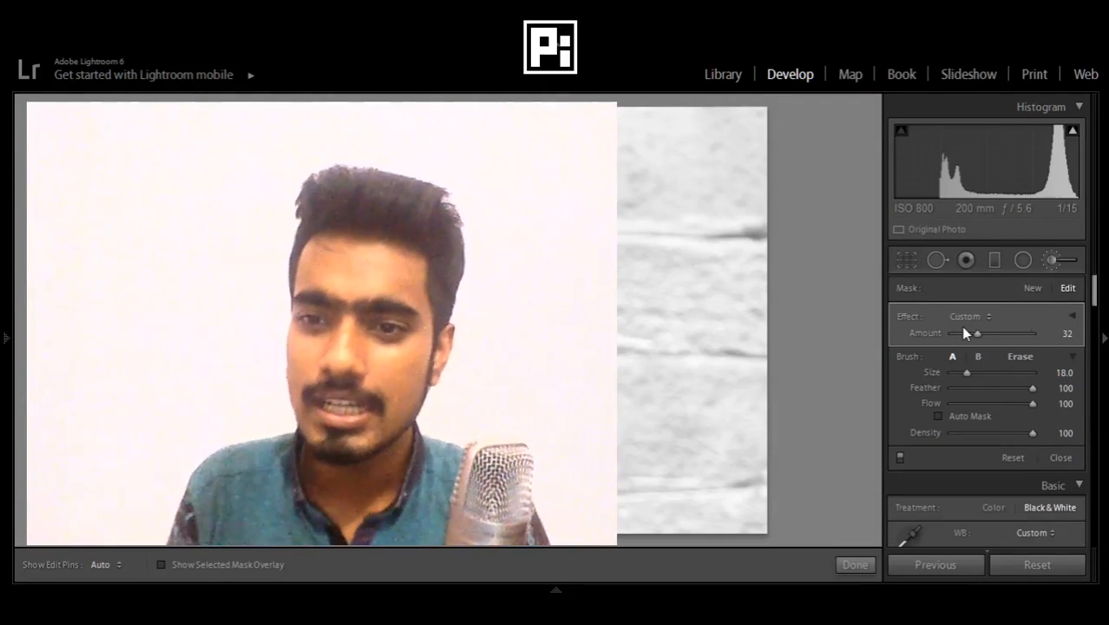
{"action": "left_click", "coordinate": [1051, 260]}
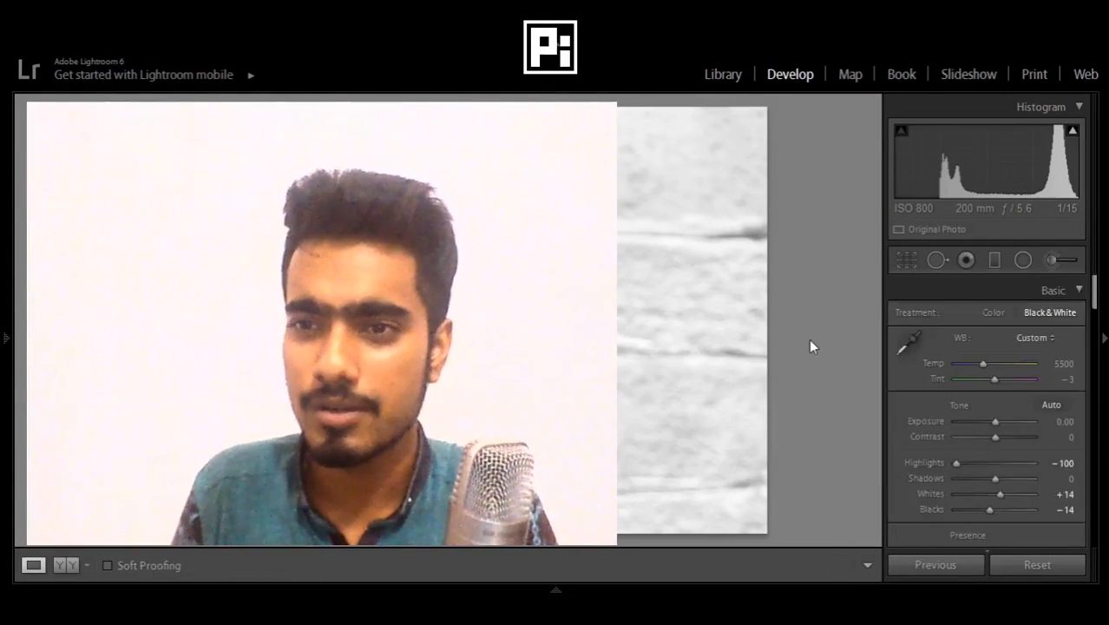
- Lower the tone curve's black point to zero so that the point curve becomes linear
{"action": "scroll", "coordinate": [964, 411], "scroll_direction": "down", "scroll_amount": 10}
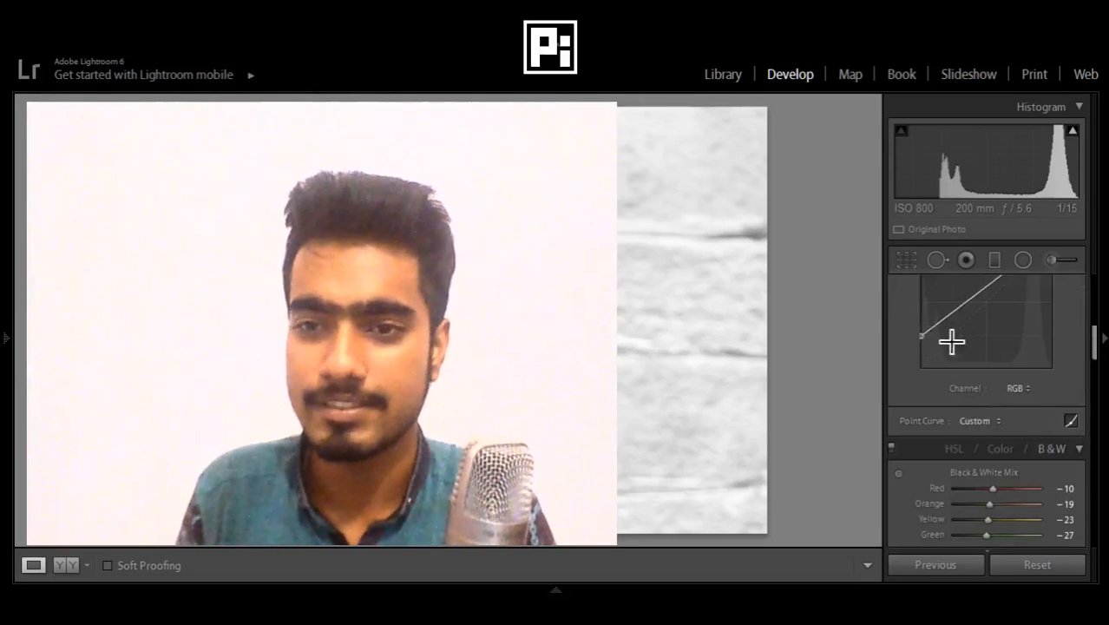
{"action": "left_click_drag", "start_coordinate": [922, 335], "coordinate": [922, 367]}
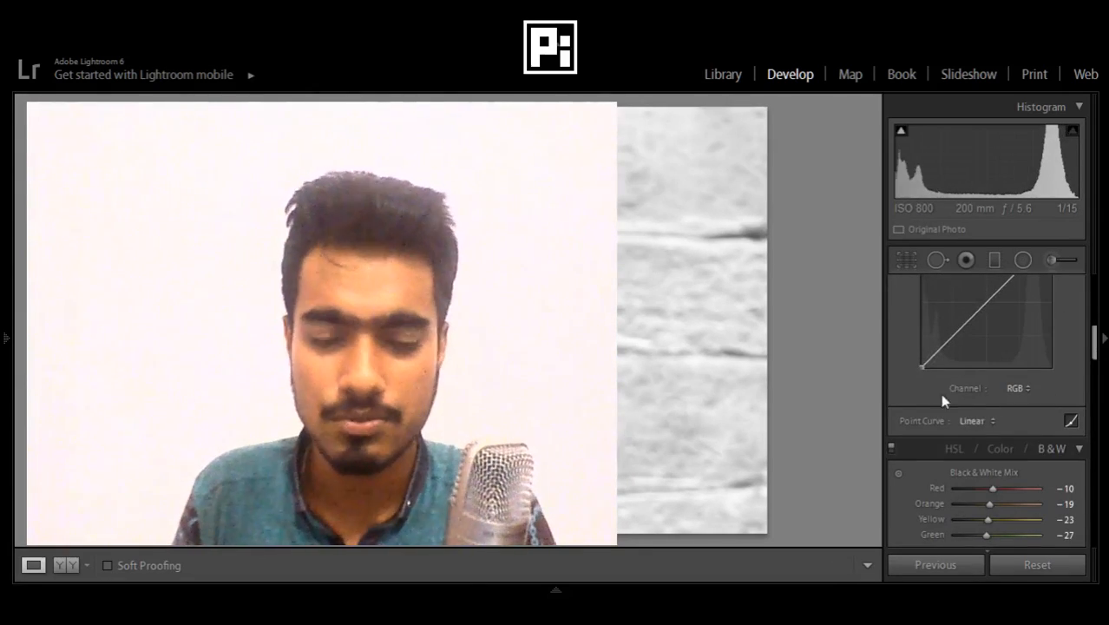
{"action": "scroll", "coordinate": [987, 432], "scroll_direction": "up", "scroll_amount": 3}
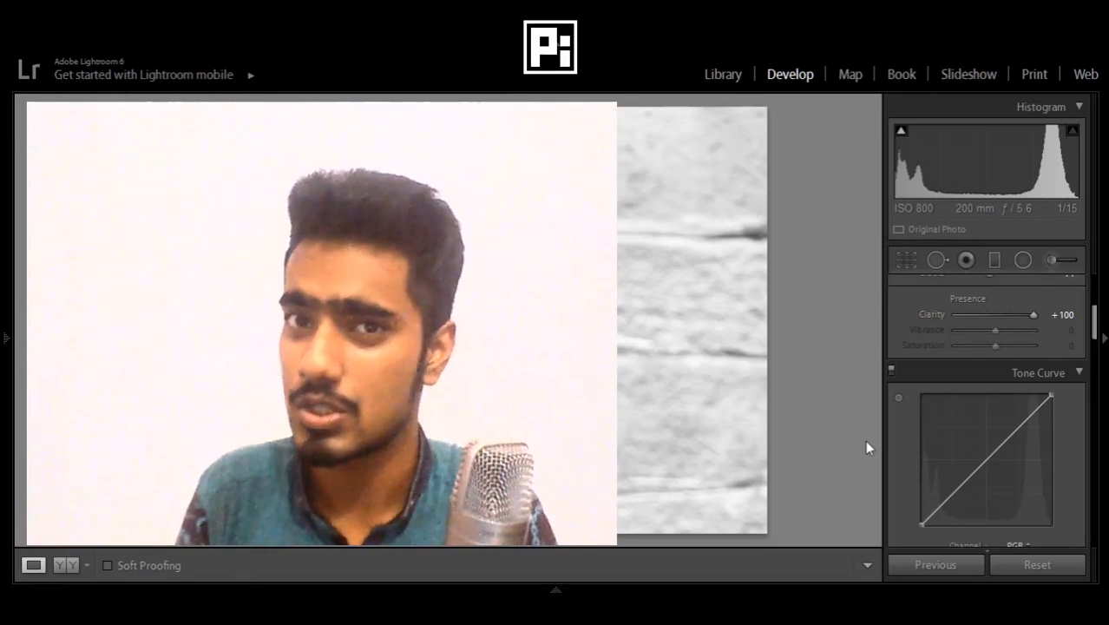
{"action": "scroll", "coordinate": [999, 450], "scroll_direction": "up", "scroll_amount": 5}
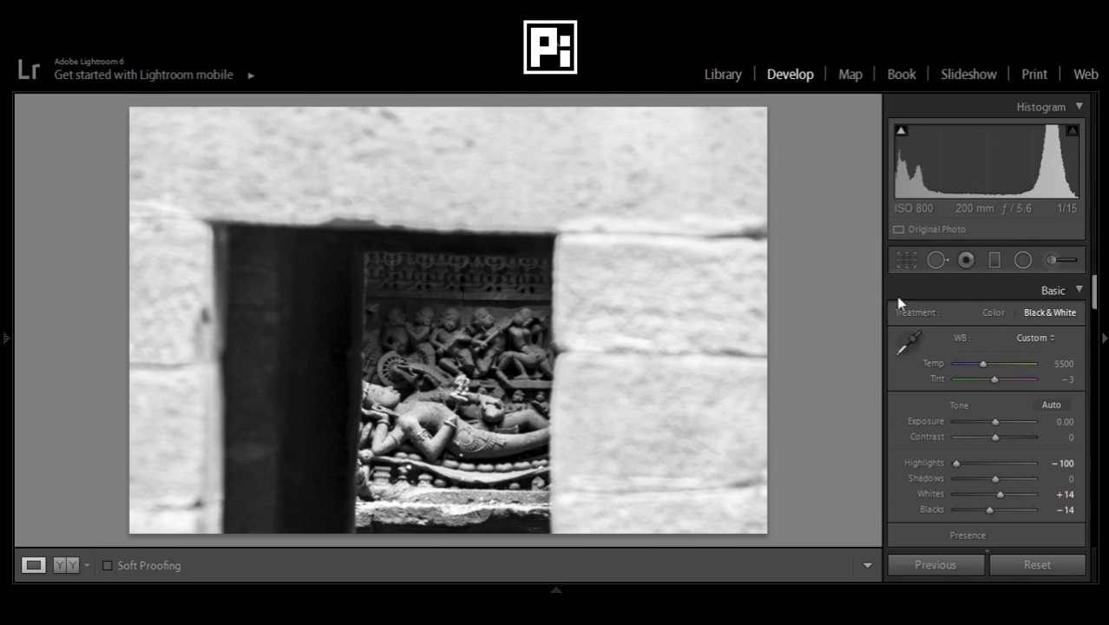
- Start a new Adjustment Brush mask, expand the effect settings, reset them all to zero and set the brush size to 20
{"action": "key", "text": "k"}
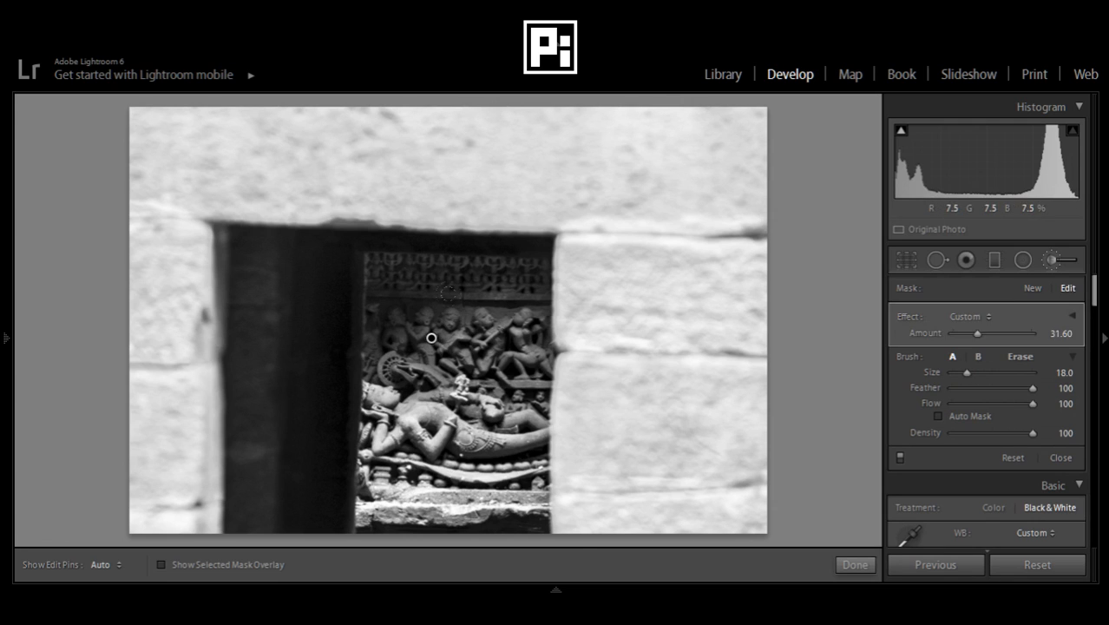
{"action": "left_click", "coordinate": [1051, 261]}
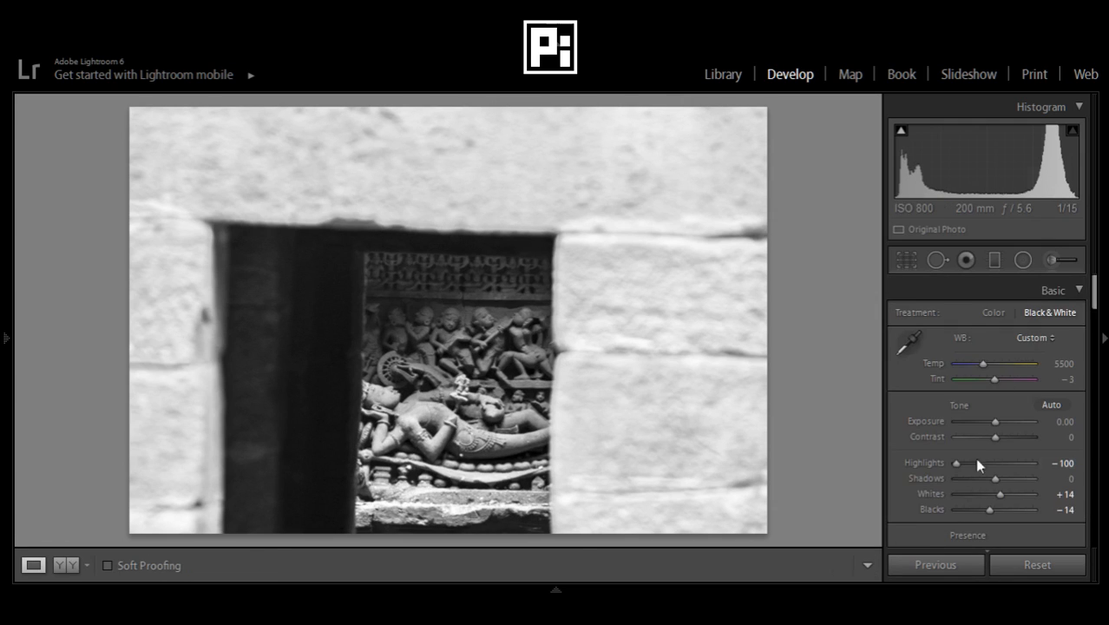
{"action": "left_click", "coordinate": [1051, 260]}
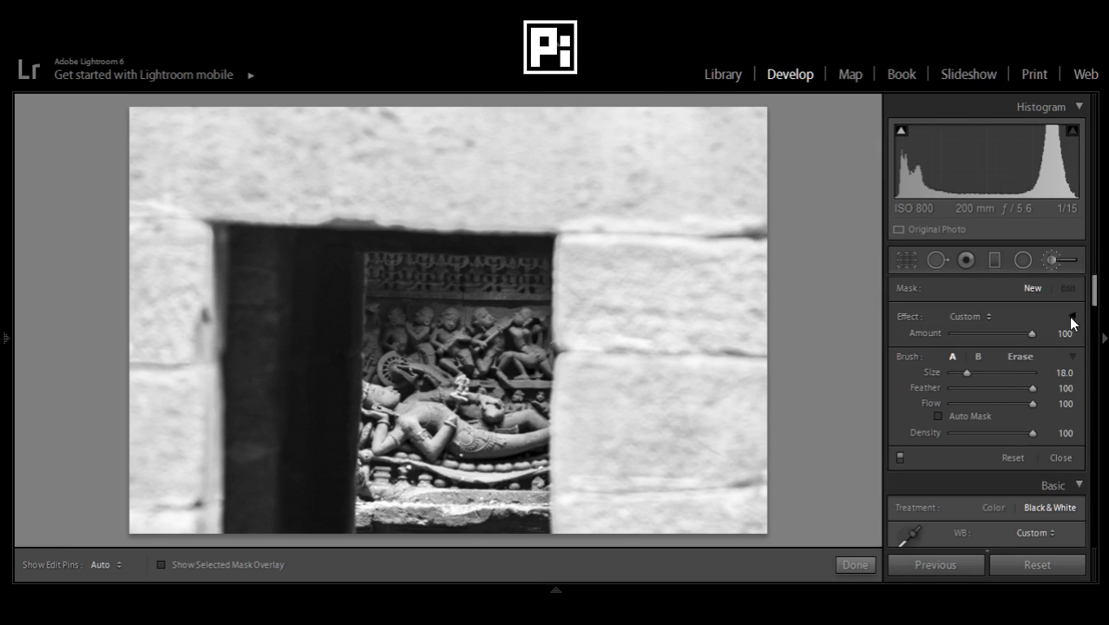
{"action": "left_click", "coordinate": [1072, 316]}
{"action": "double_click", "coordinate": [908, 317]}
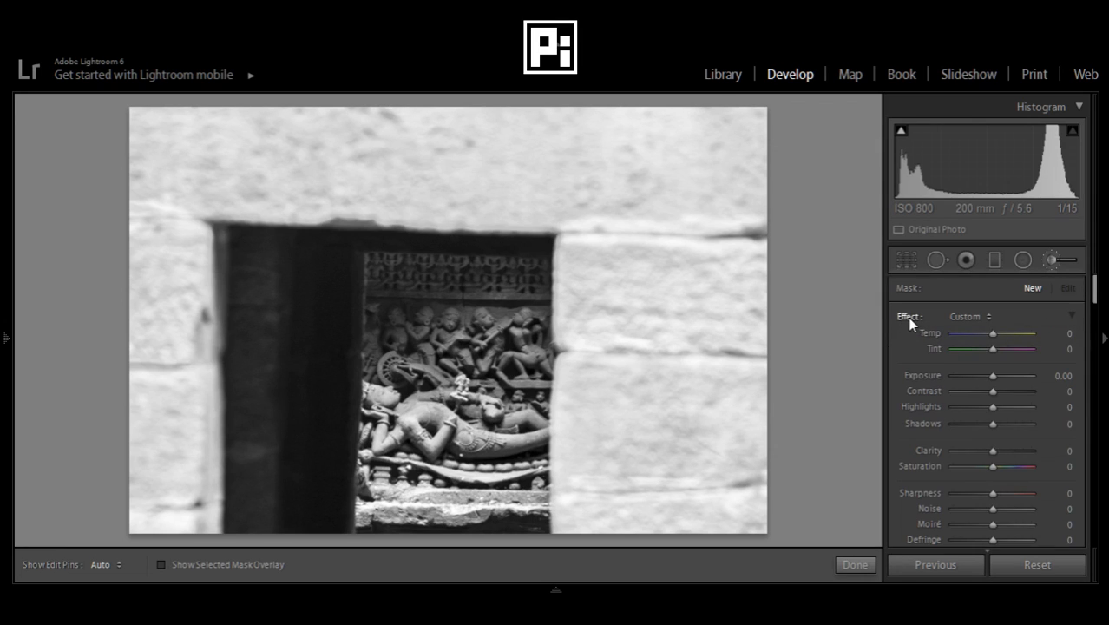
{"action": "scroll", "coordinate": [897, 369], "scroll_direction": "down", "scroll_amount": 3}
{"action": "key", "text": "bracketright"}
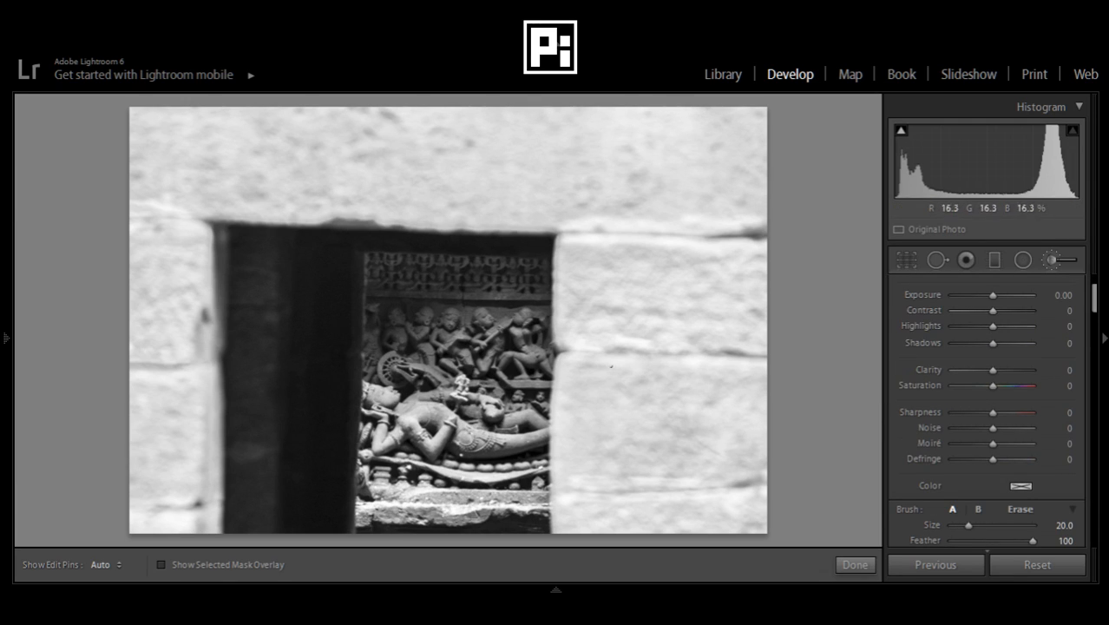
- Set the brush effect to clarity 100, contrast 28, highlights −13 and shadows −67, and paint it over the dark doorway and carvings
{"action": "left_click_drag", "start_coordinate": [992, 370], "coordinate": [1096, 378]}
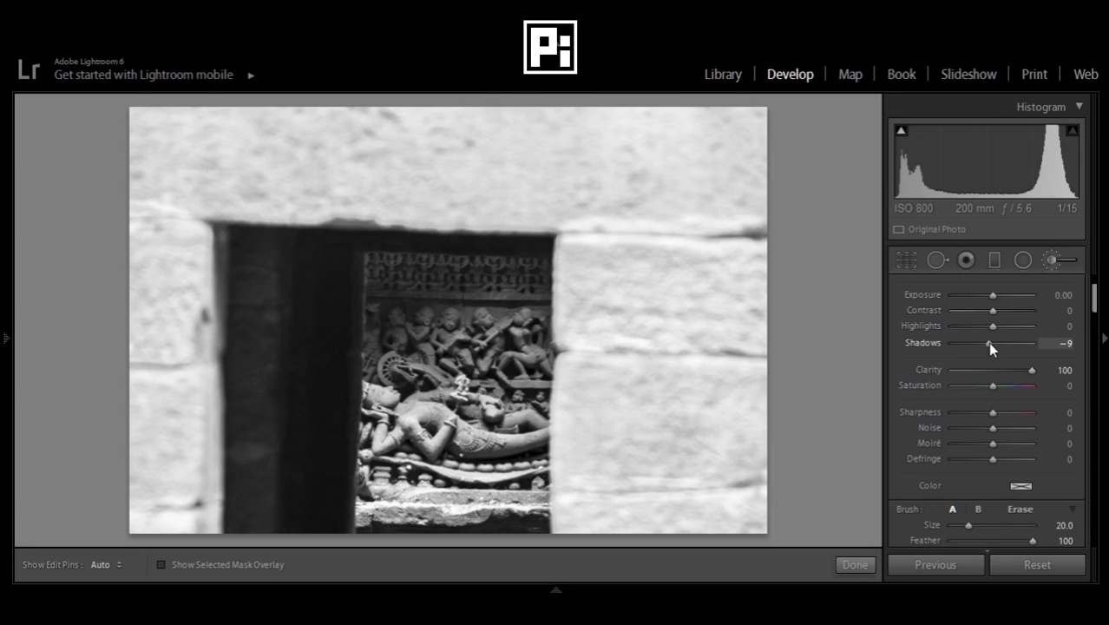
{"action": "mouse_move", "coordinate": [988, 342]}
{"action": "left_mouse_down"}
{"action": "mouse_move", "coordinate": [966, 343]}
{"action": "mouse_move", "coordinate": [1005, 309]}
{"action": "mouse_move", "coordinate": [983, 326]}
{"action": "left_mouse_up"}
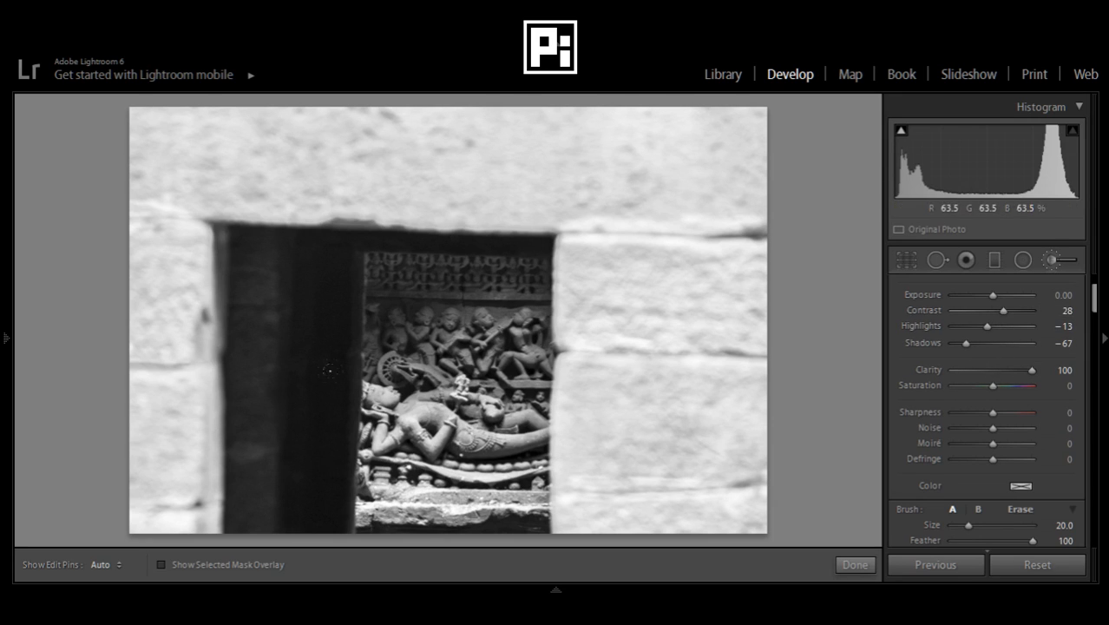
{"action": "key", "text": "h"}
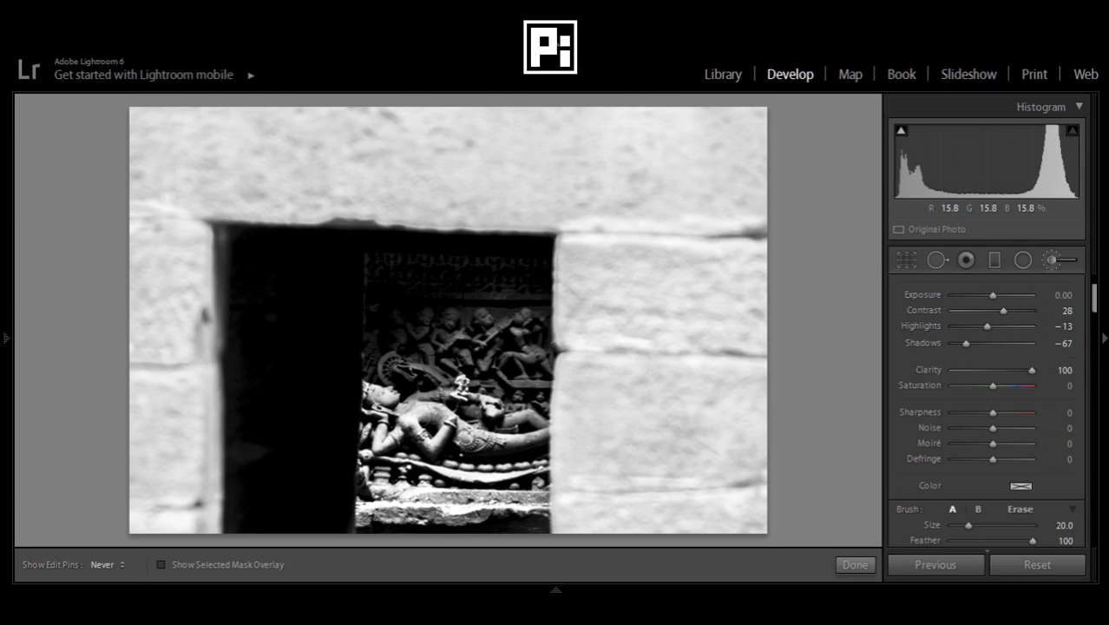
{"action": "mouse_move", "coordinate": [292, 484]}
{"action": "left_mouse_down"}
{"action": "mouse_move", "coordinate": [230, 330]}
{"action": "mouse_move", "coordinate": [243, 278]}
{"action": "left_mouse_up"}
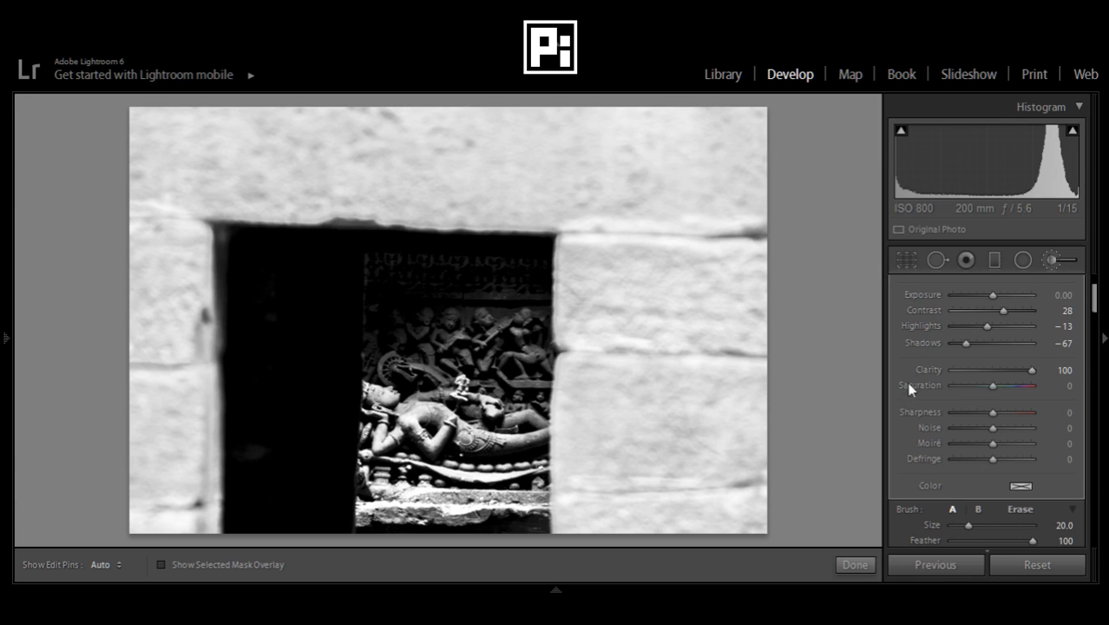
- Collapse the brush effect settings, reduce the overall effect amount to 40 and expand the settings again
{"action": "scroll", "coordinate": [920, 392], "scroll_direction": "up", "scroll_amount": 2}
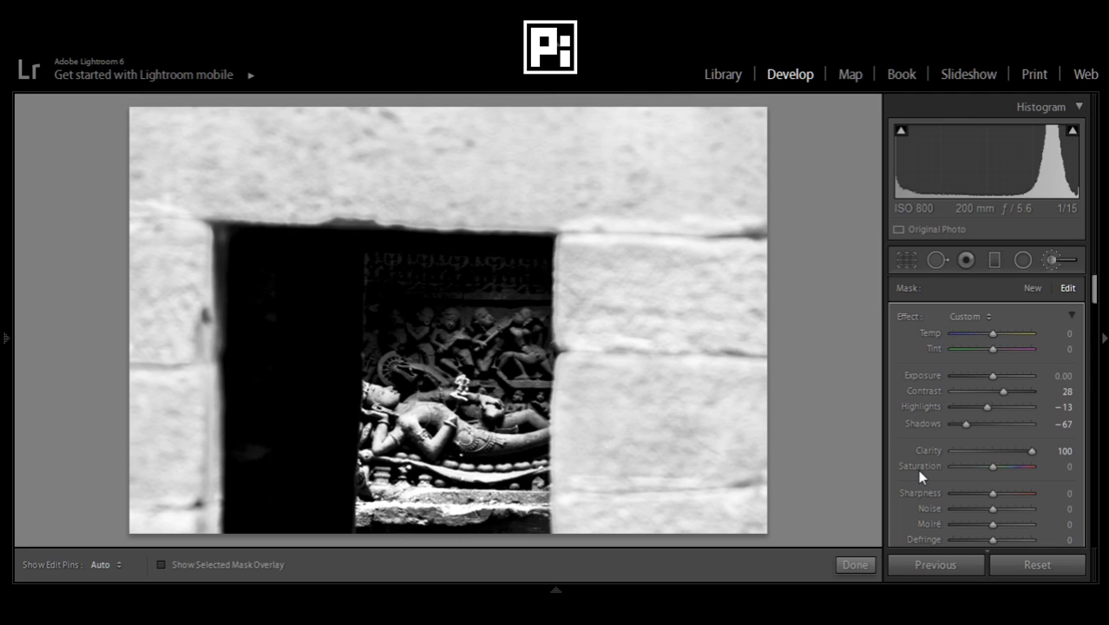
{"action": "left_click_drag", "start_coordinate": [1004, 391], "coordinate": [973, 423]}
{"action": "left_click", "coordinate": [1070, 316]}
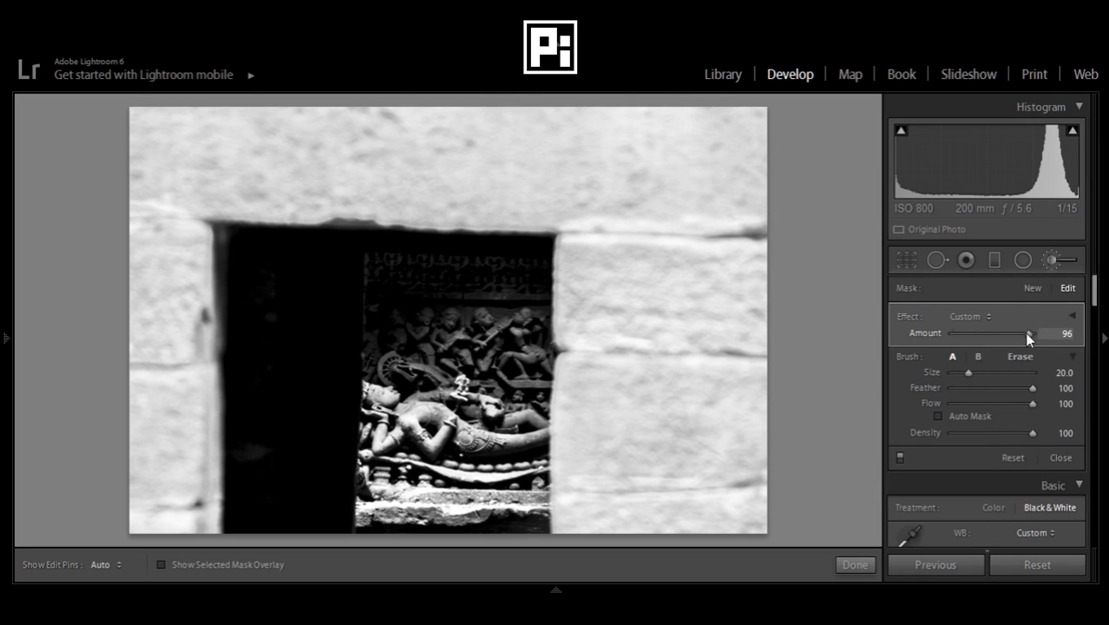
{"action": "left_click_drag", "start_coordinate": [1030, 330], "coordinate": [984, 330]}
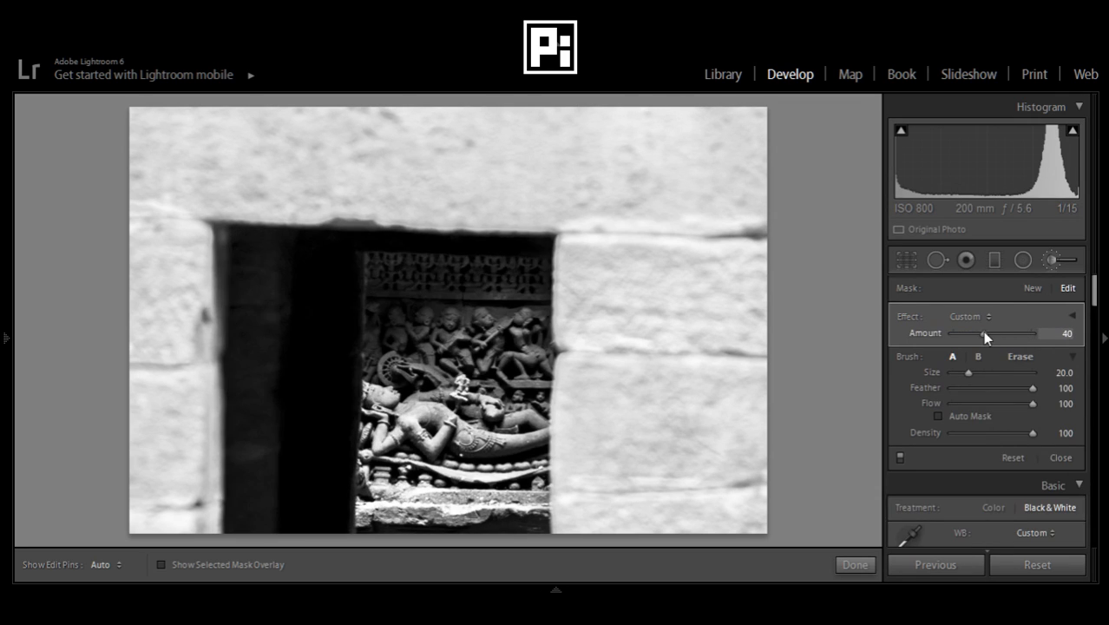
{"action": "left_click", "coordinate": [1070, 317]}
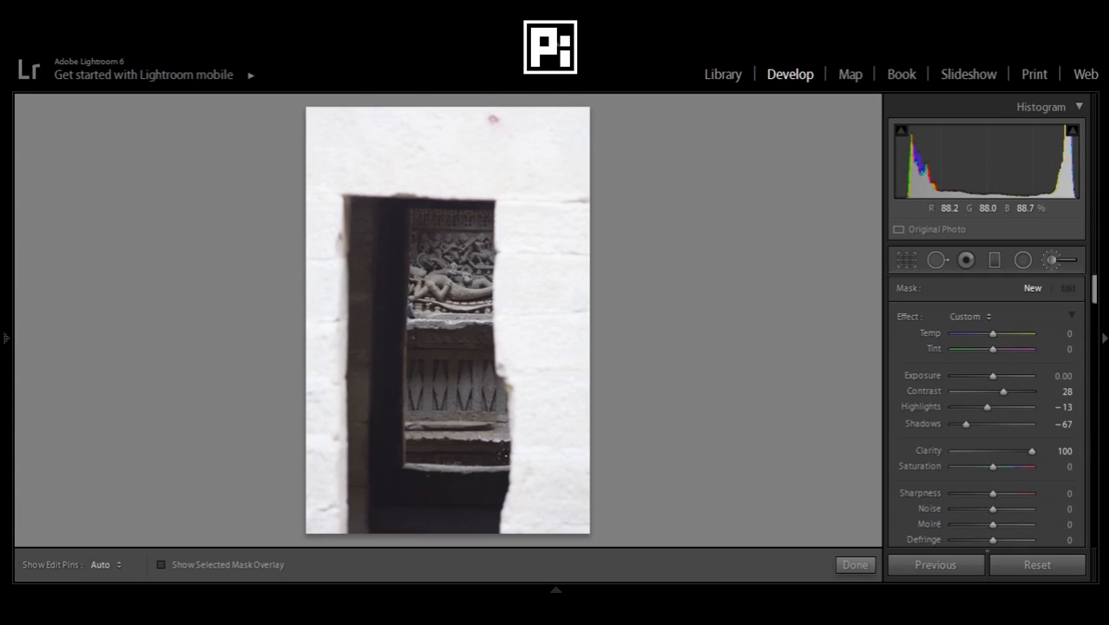
- Unlock the crop's aspect ratio and crop away the lower part of the doorway photo, just below the reclining figure carving
{"action": "left_click", "coordinate": [906, 260]}
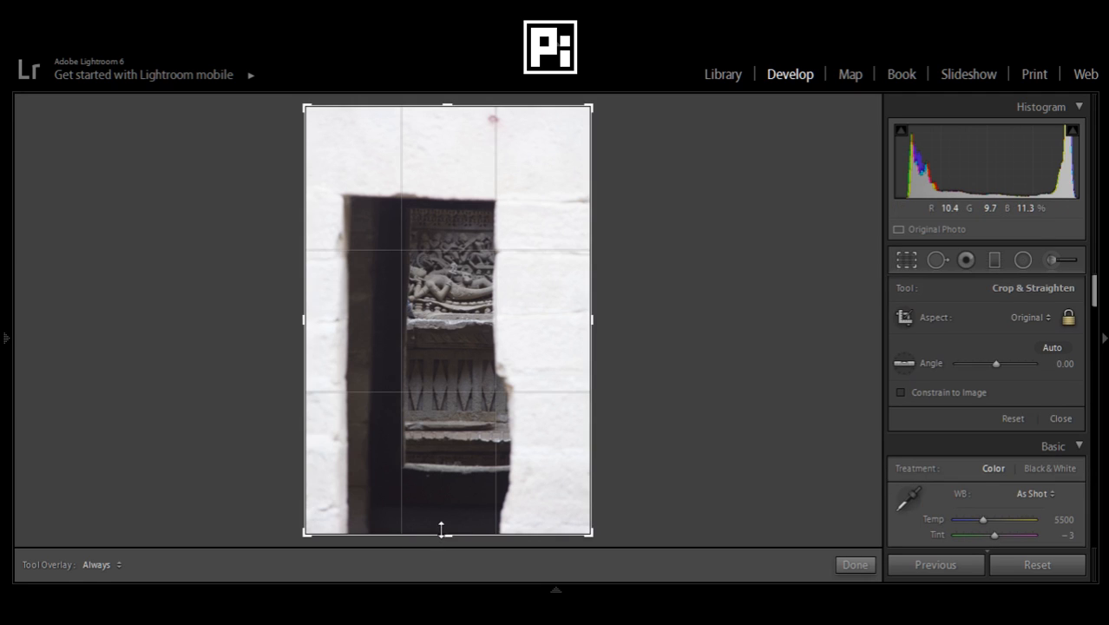
{"action": "mouse_move", "coordinate": [441, 530]}
{"action": "left_mouse_down"}
{"action": "mouse_move", "coordinate": [441, 425]}
{"action": "mouse_move", "coordinate": [450, 537]}
{"action": "left_mouse_up"}
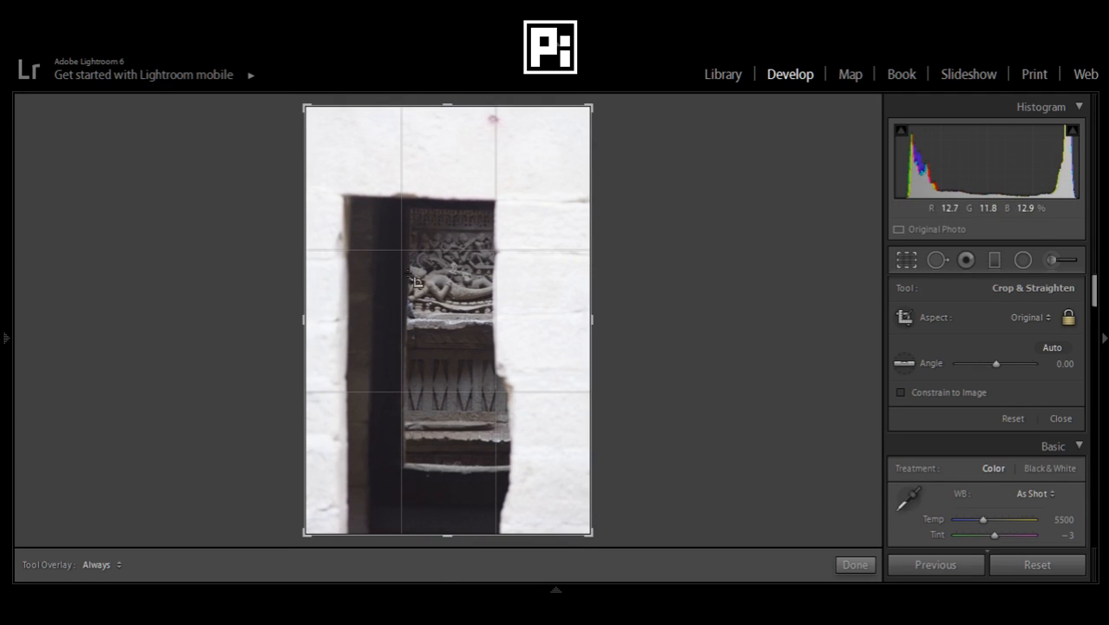
{"action": "left_click", "coordinate": [1067, 317]}
{"action": "left_click_drag", "start_coordinate": [448, 533], "coordinate": [446, 443]}
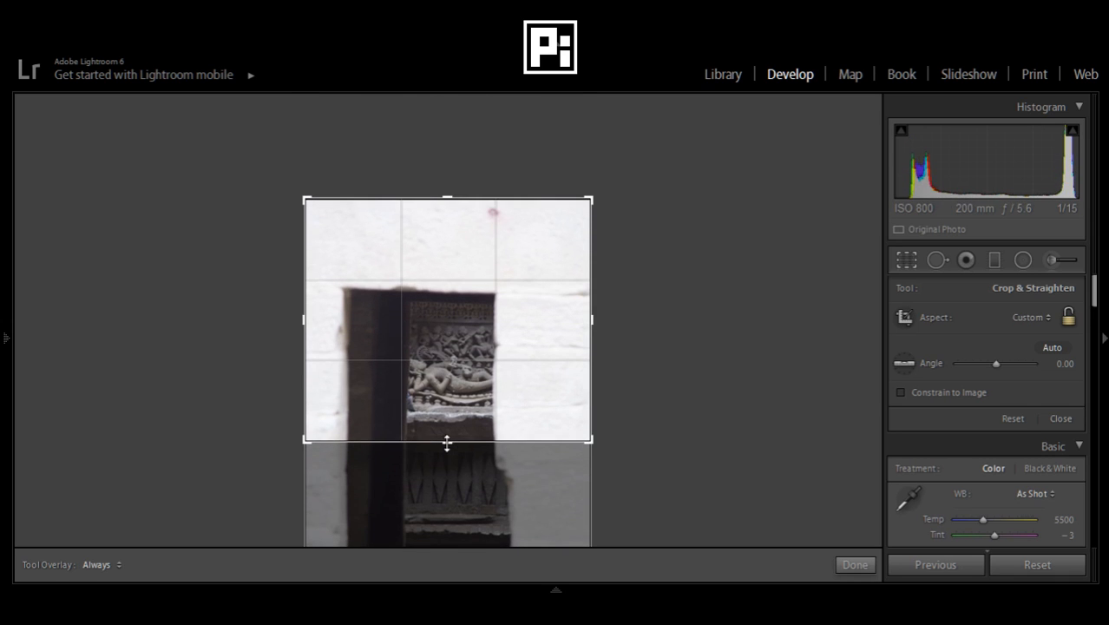
{"action": "key", "text": "Return"}
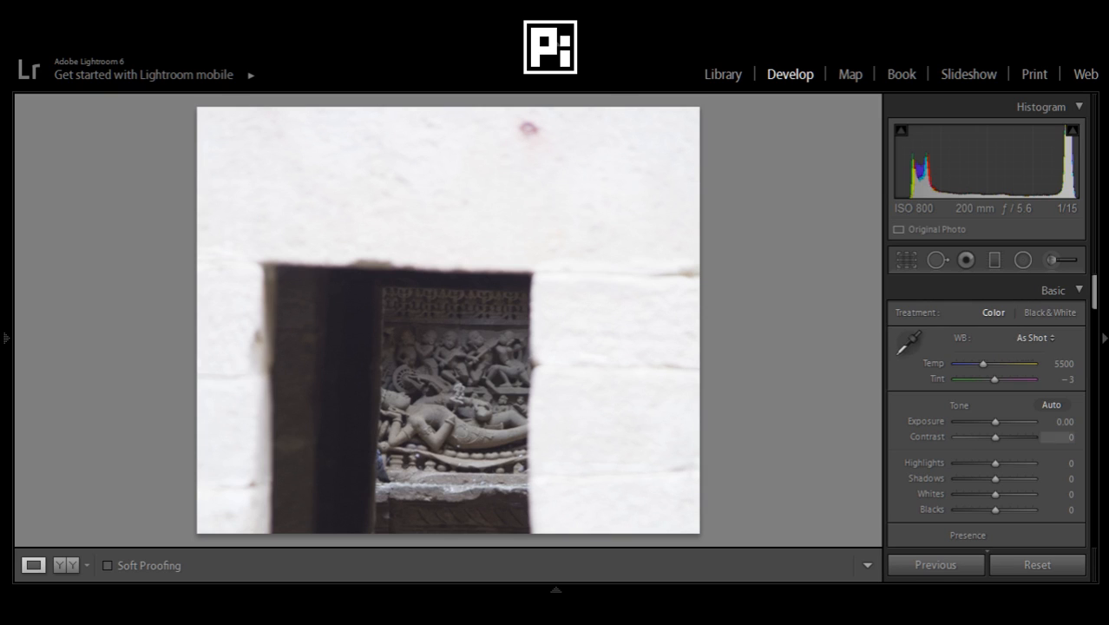
- Apply automatic tone to the cropped photo and reset all of its develop settings
{"action": "left_click", "coordinate": [1050, 403]}
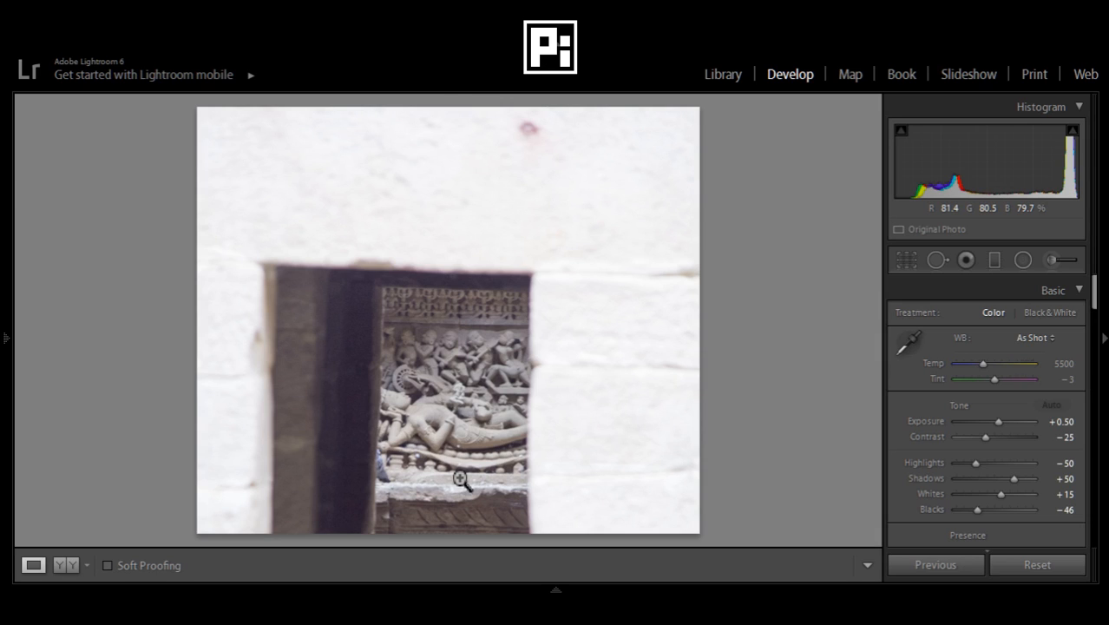
{"action": "left_click", "coordinate": [1043, 560]}
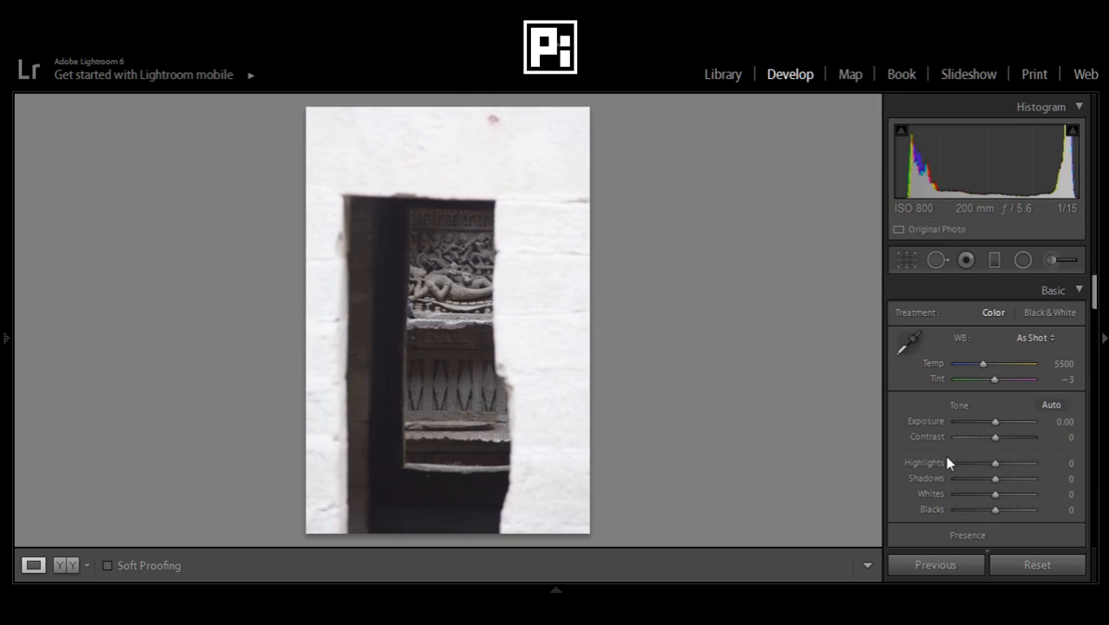